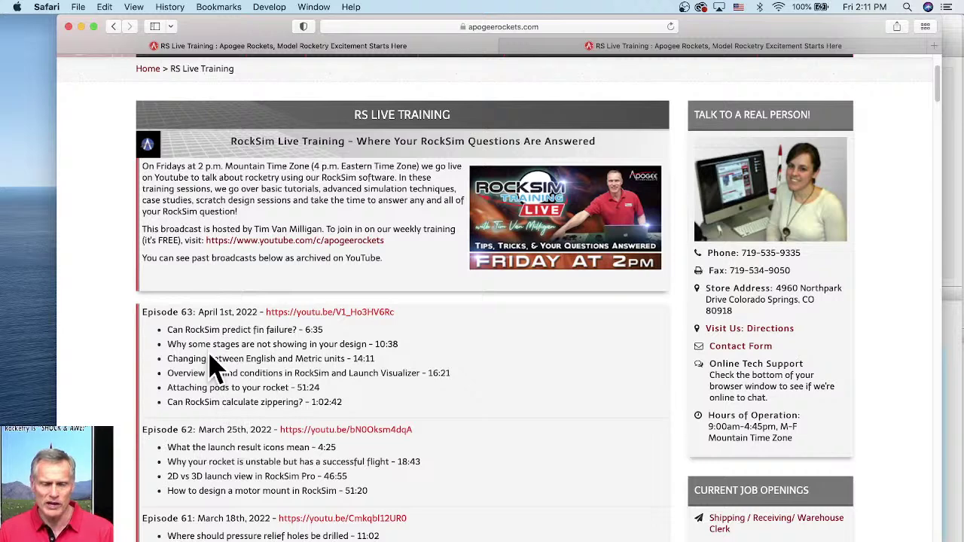
Step: Highlight the timestamp of the Episode 63 topic on changing between English and Metric units
left_click_drag(173, 361, 355, 359)
left_click(369, 360)
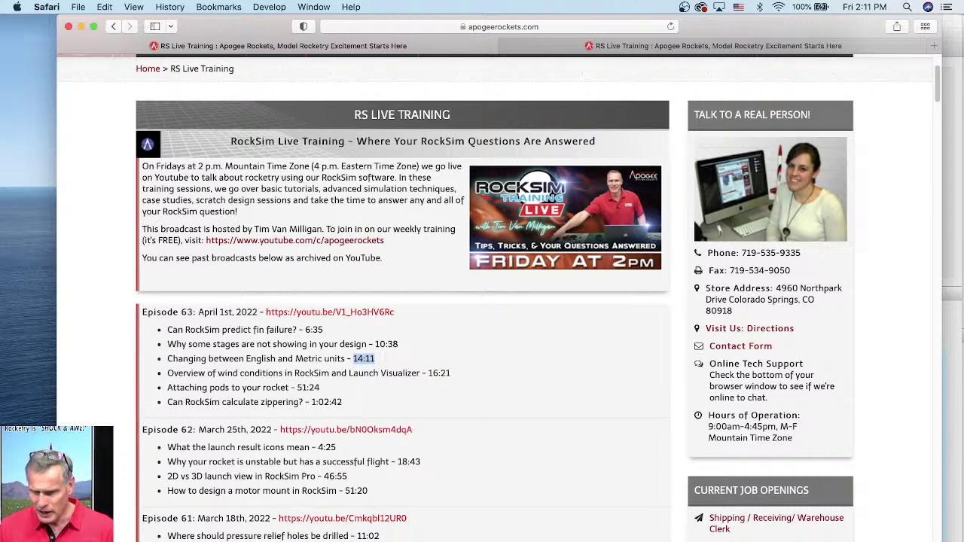
Step: Switch to RockSim and open Lance Delta.rkt from the North Coast Rocketry folder in RockSim Designs
left_click(953, 291)
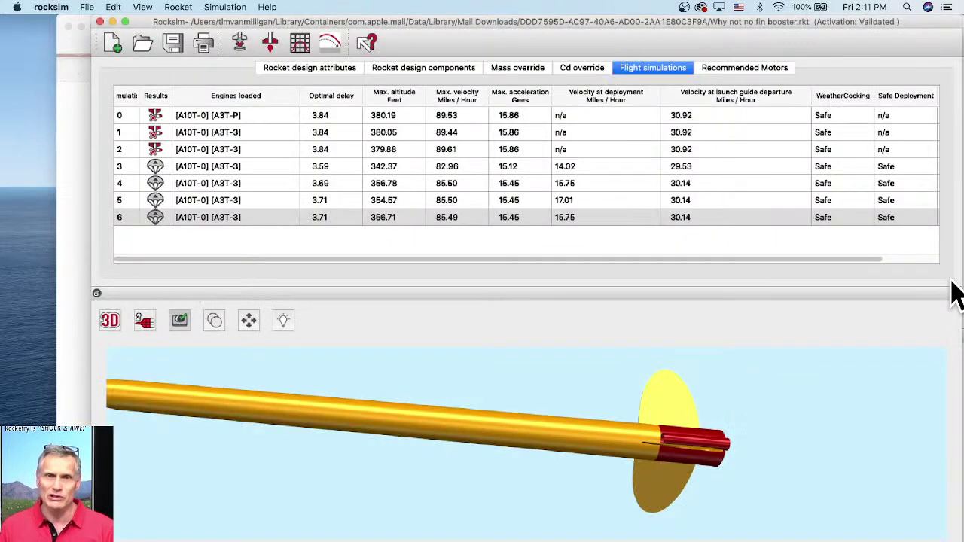
left_click(143, 45)
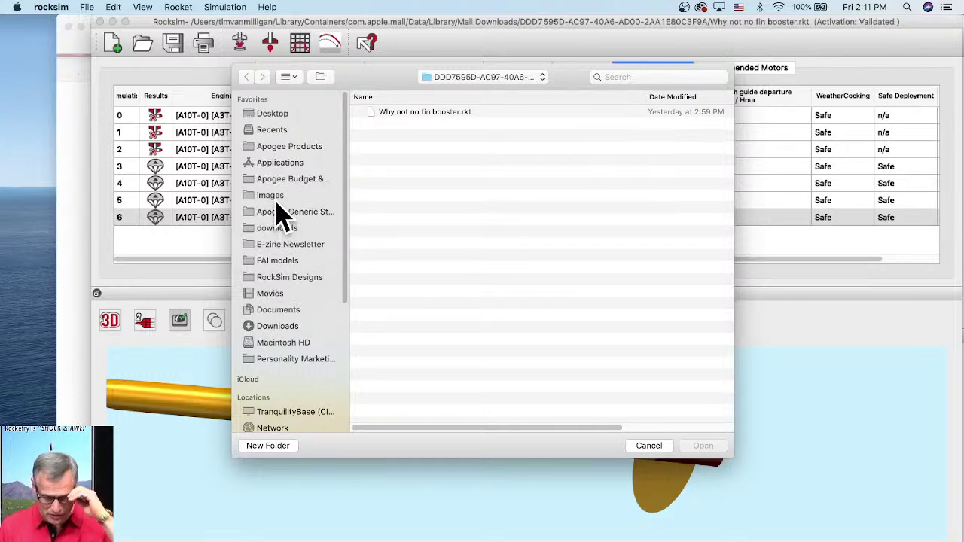
left_click(280, 278)
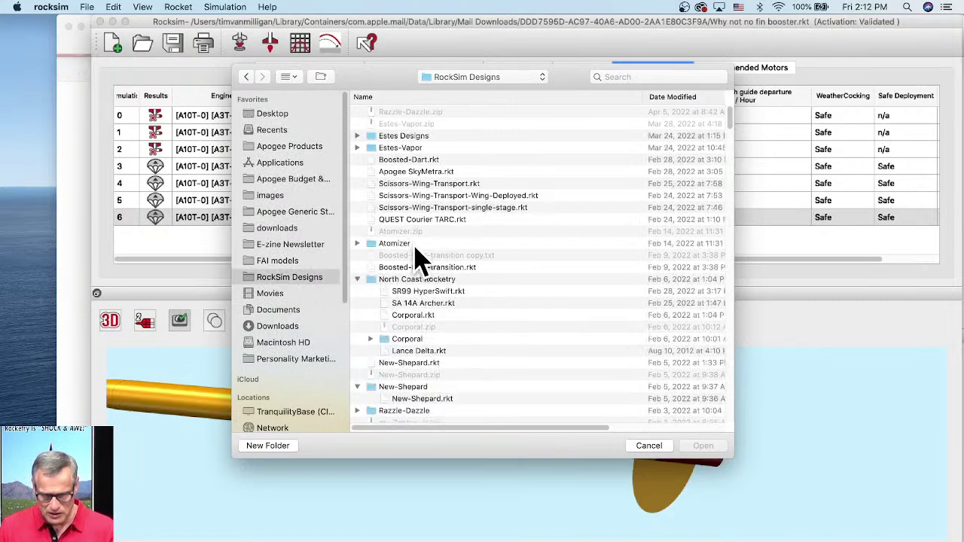
left_click(411, 340)
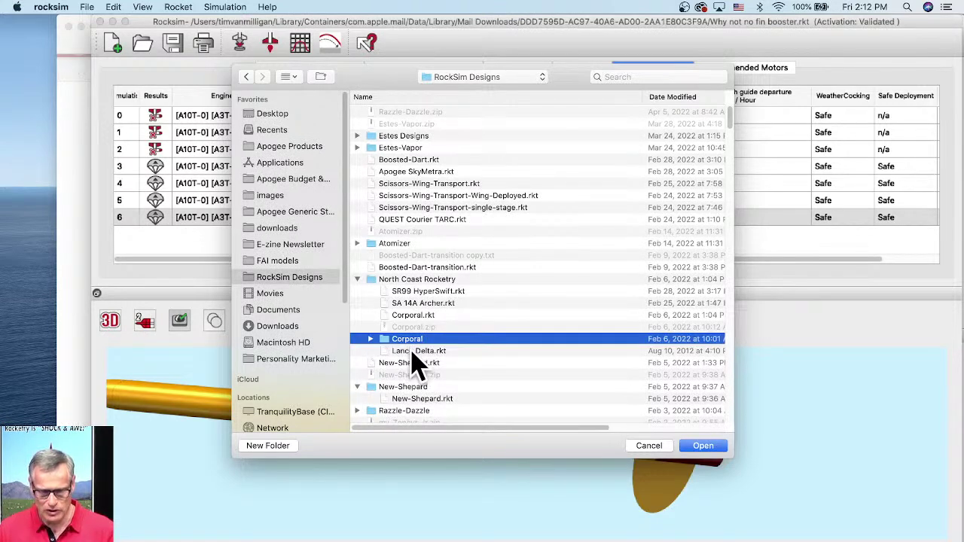
double_click(413, 352)
left_click(536, 316)
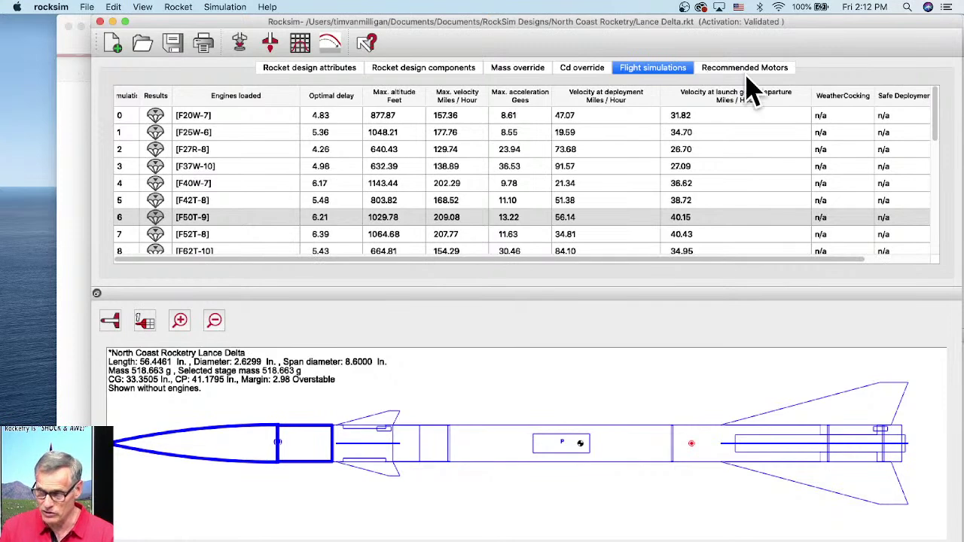
Step: Show the rocket's recommended motors list and open the motor recommendation settings from the simulation properties
left_click(723, 69)
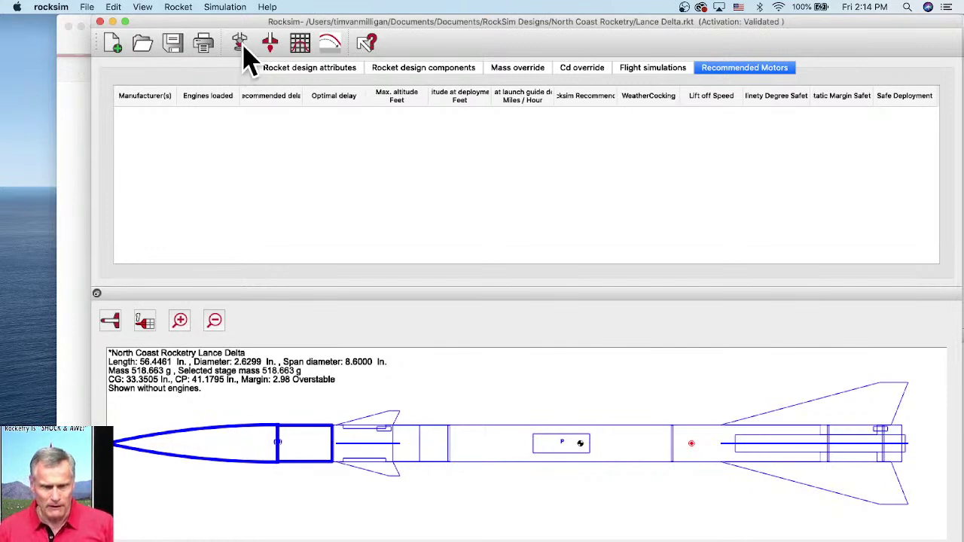
left_click(240, 42)
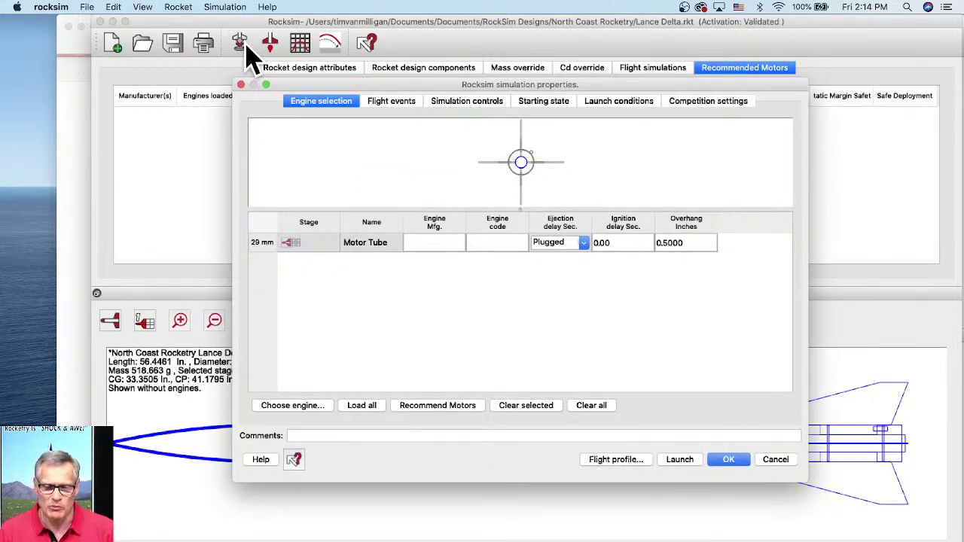
left_click(451, 409)
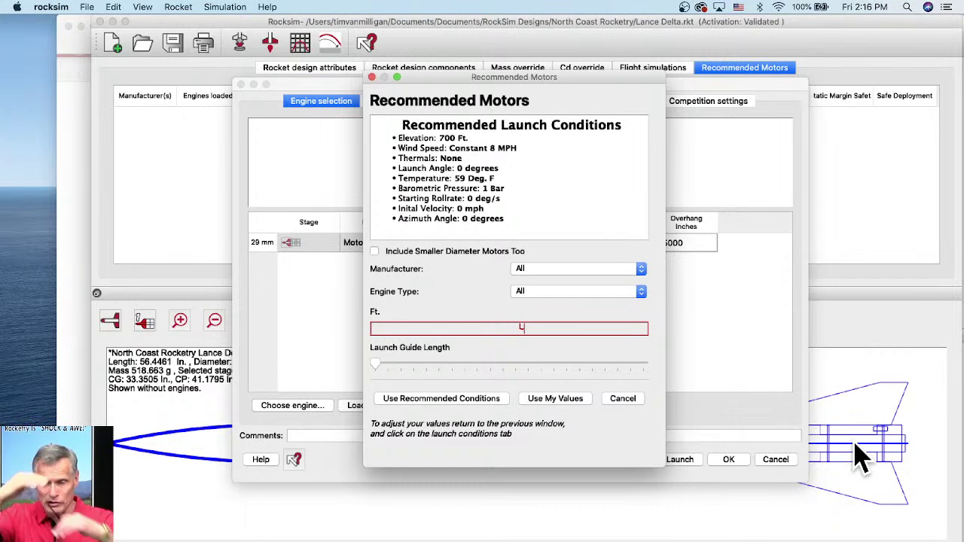
Step: Generate motor recommendations for manufacturer Aerotech and engine type Single use, using the recommended launch conditions
left_click(543, 268)
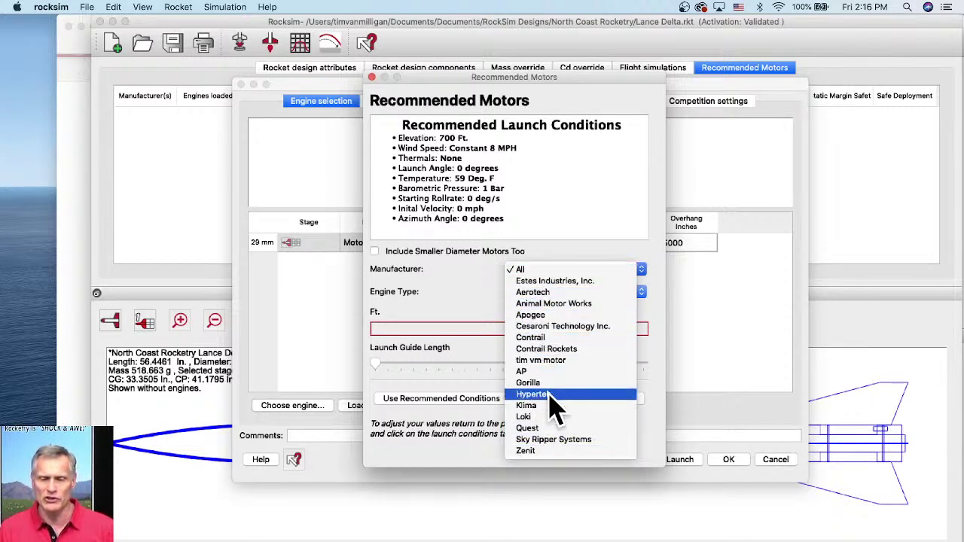
left_click(554, 294)
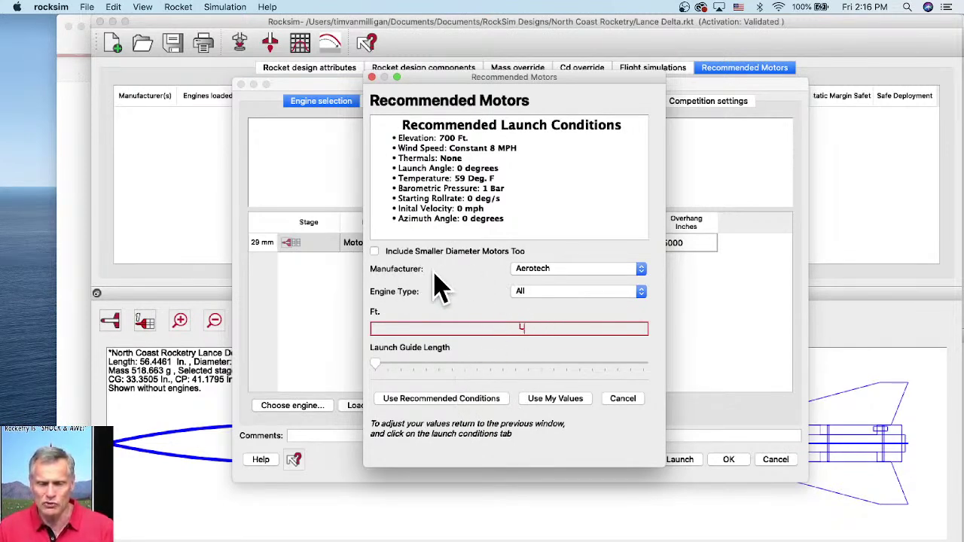
left_click(558, 294)
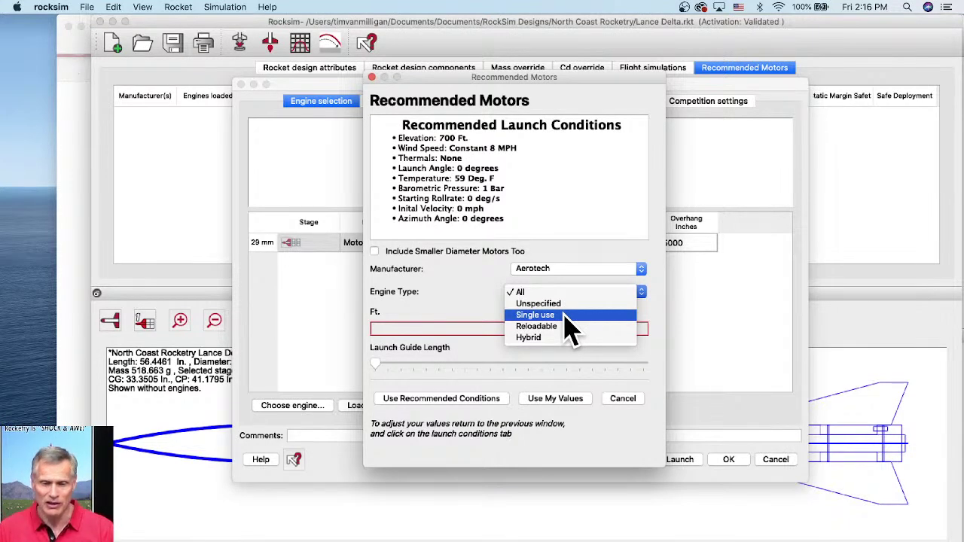
left_click(565, 317)
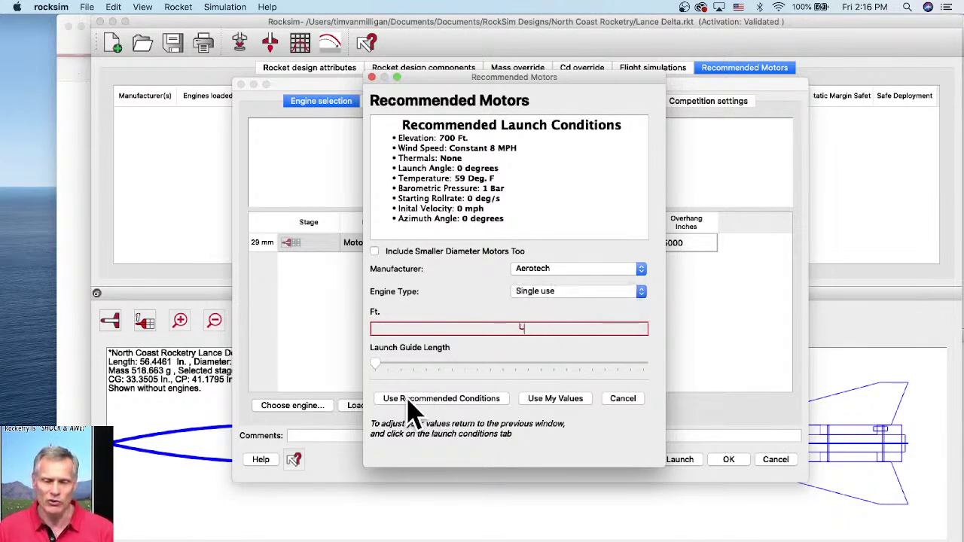
left_click(450, 399)
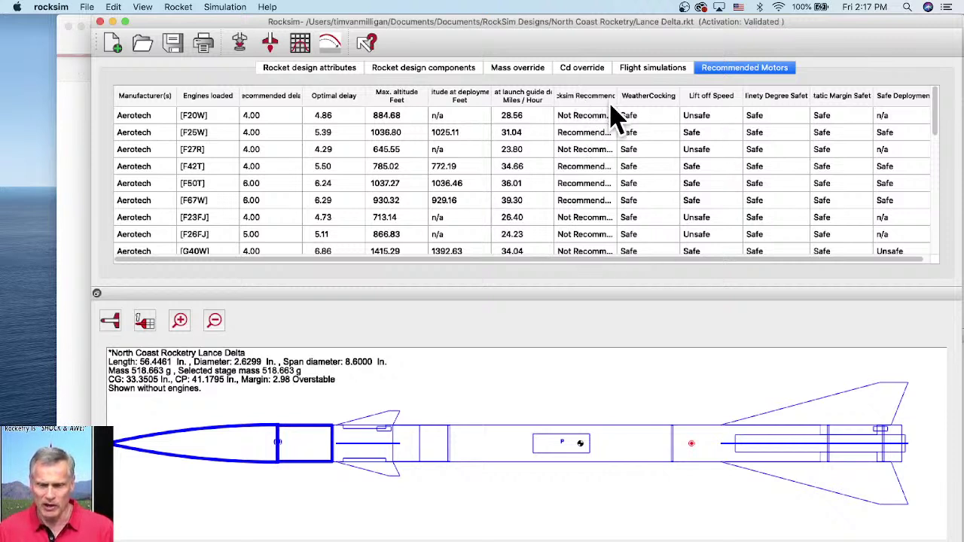
Step: Widen the Rocksim Recommended column to show its full text and look through the motor list
left_click_drag(616, 93, 678, 92)
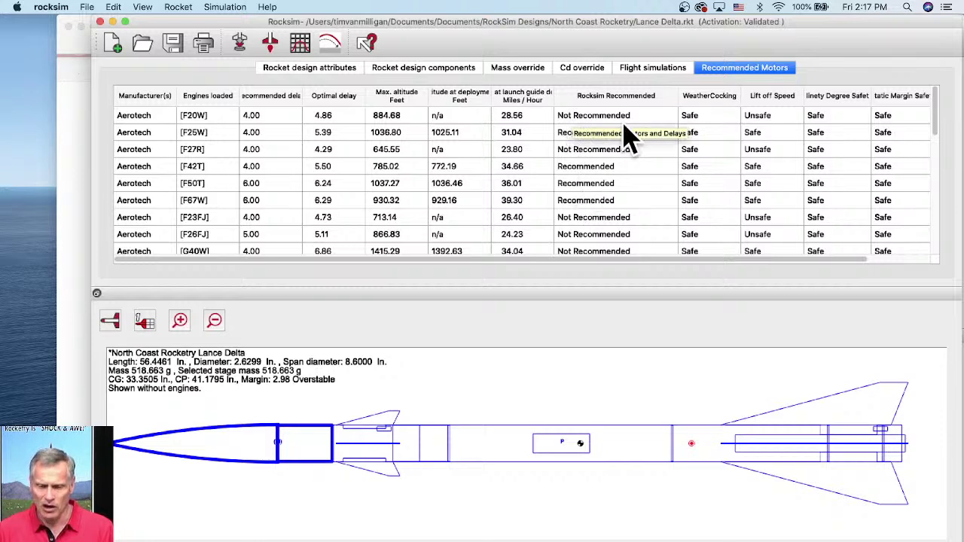
scroll(633, 198, "down", 3)
scroll(634, 192, "down", 3)
scroll(635, 189, "up", 6)
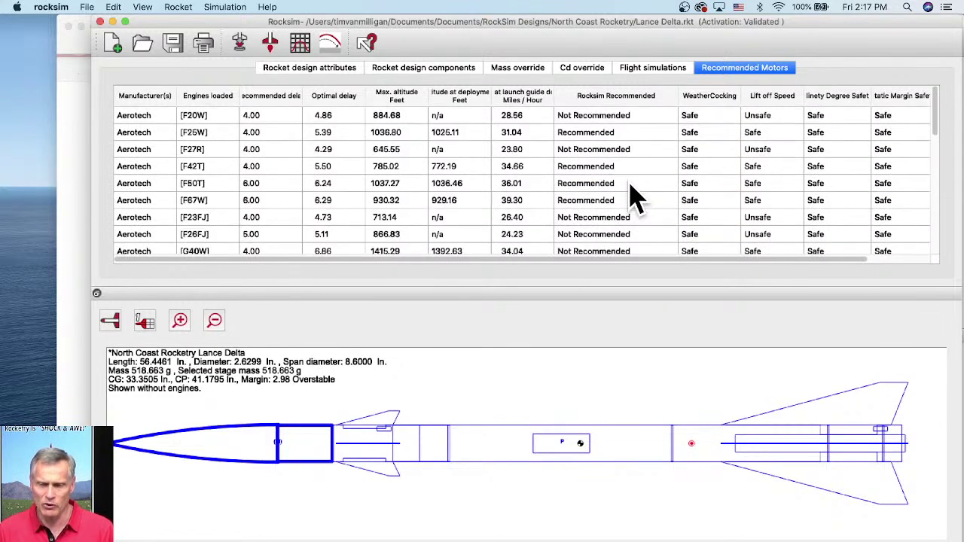
Step: Sort the motor list by Rocksim Recommended so the recommended motors come first, and review the list from end to end
left_click(622, 99)
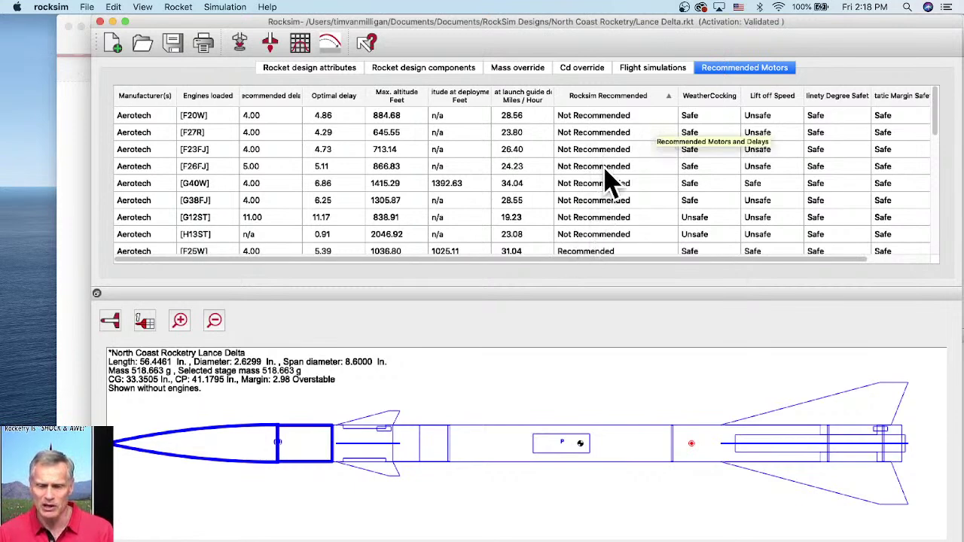
scroll(640, 209, "down", 5)
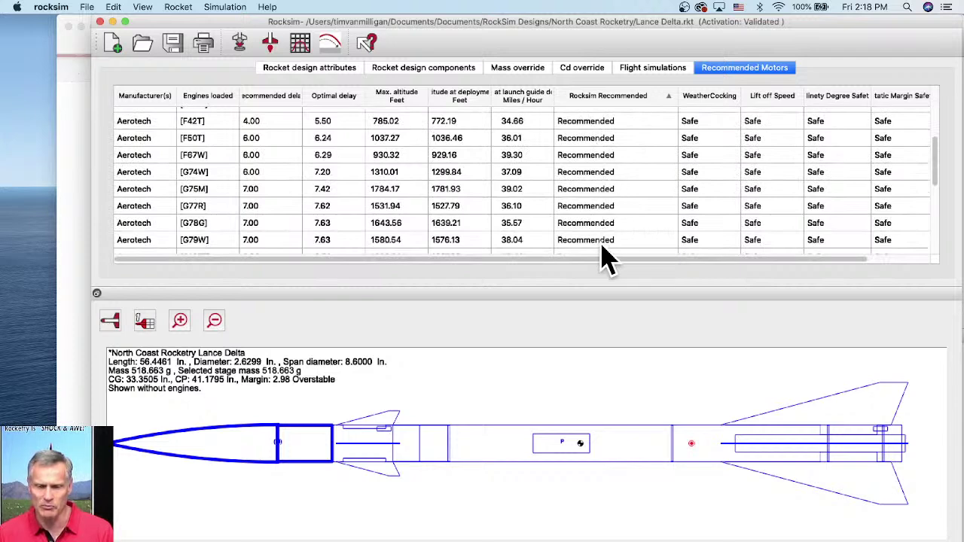
scroll(625, 181, "up", 5)
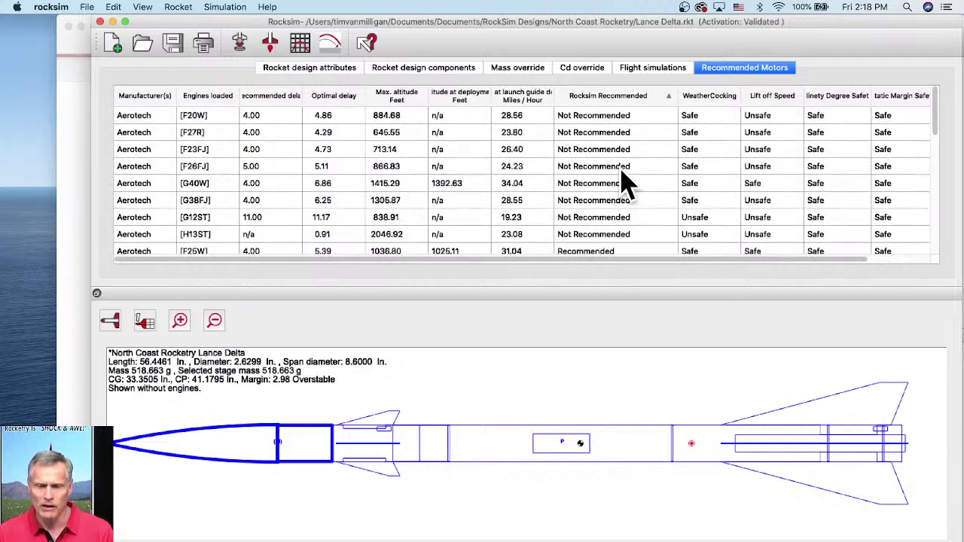
left_click(639, 101)
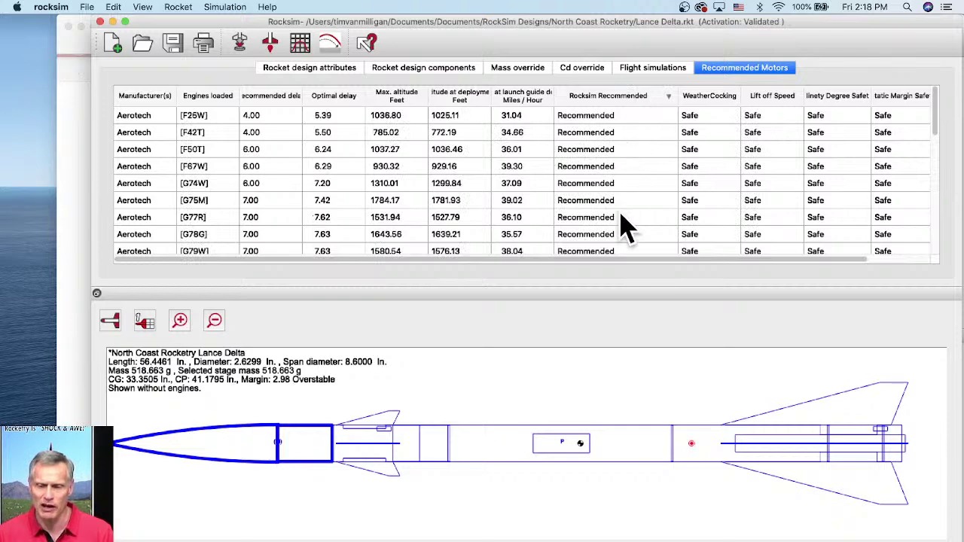
left_click_drag(934, 106, 932, 241)
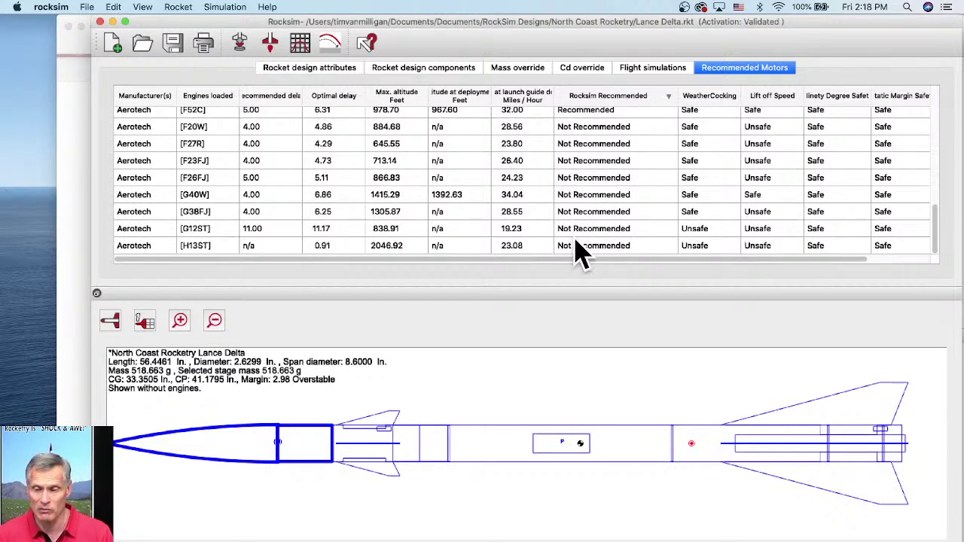
left_click_drag(938, 225, 942, 105)
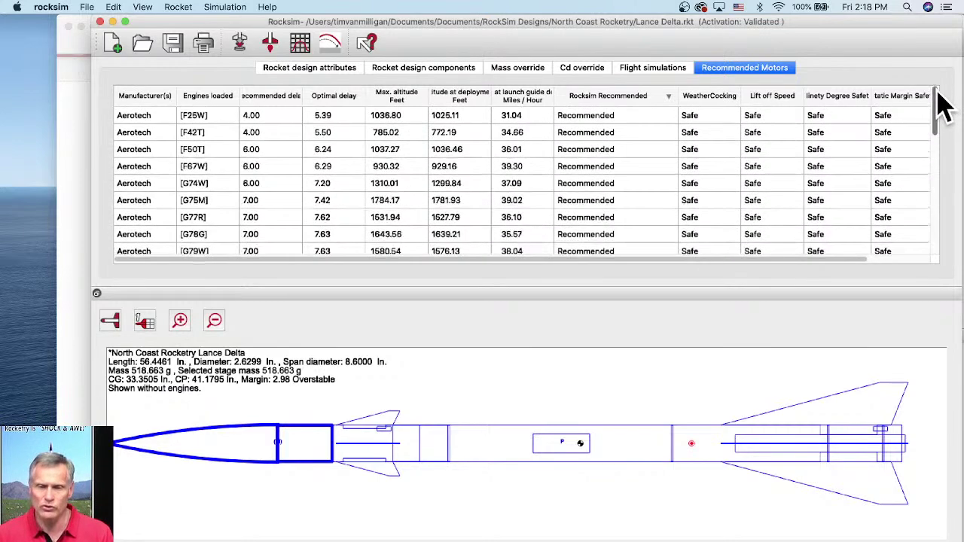
Step: Filter the list to only recommended motors and widen the Rocksim Recommended column to review them
right_click(607, 100)
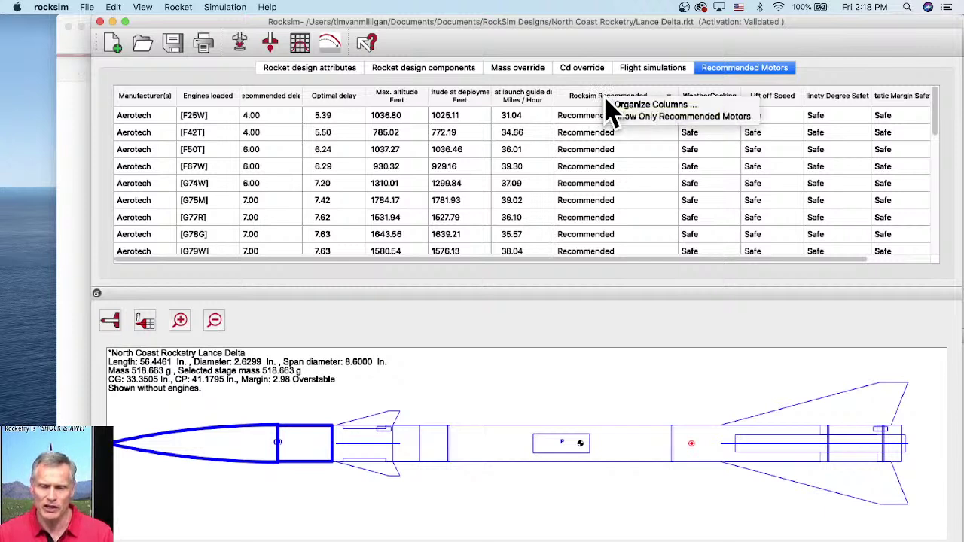
left_click(657, 118)
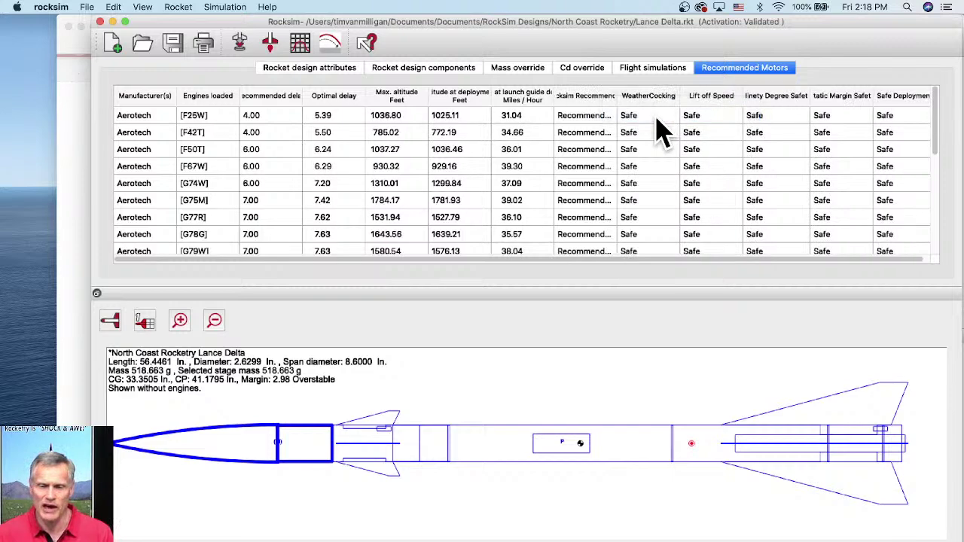
left_click_drag(615, 102, 670, 98)
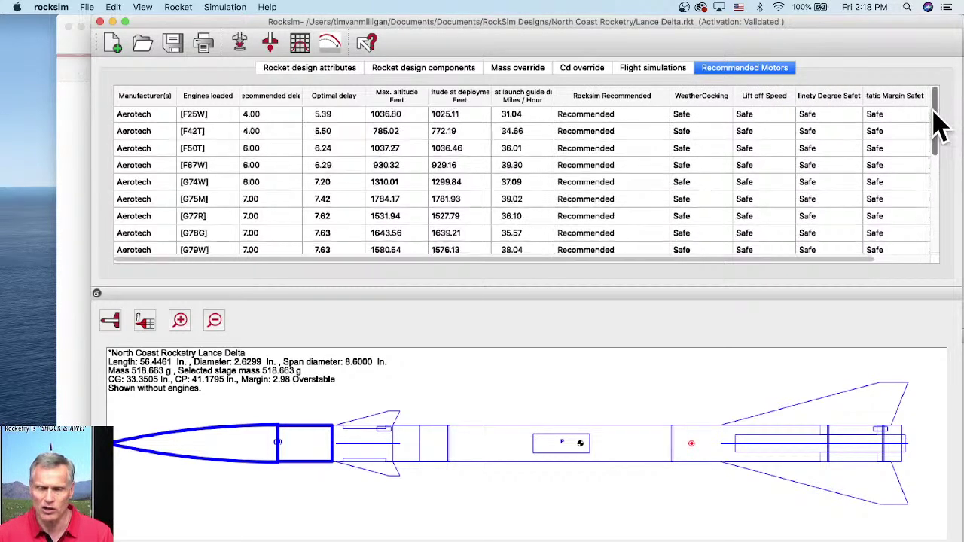
left_click_drag(937, 125, 934, 249)
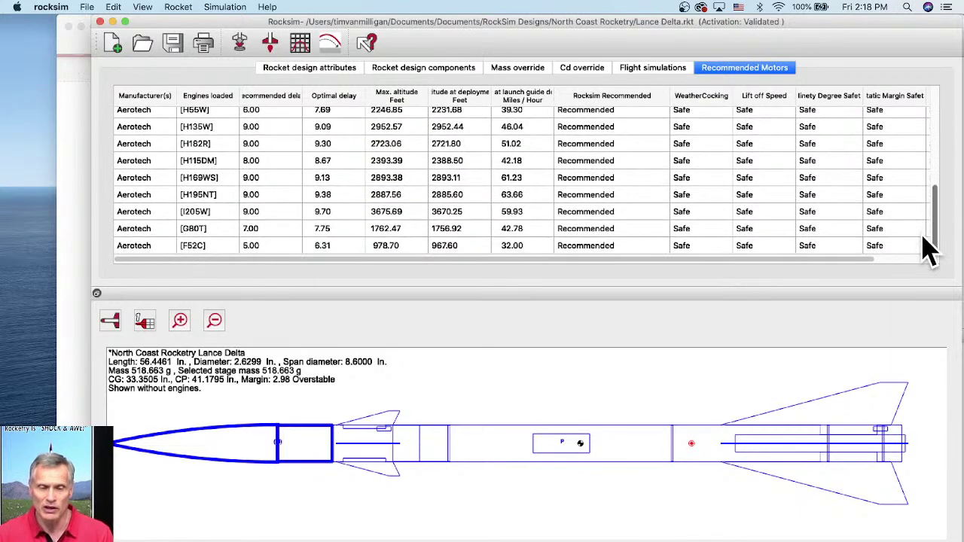
scroll(256, 170, "up", 10)
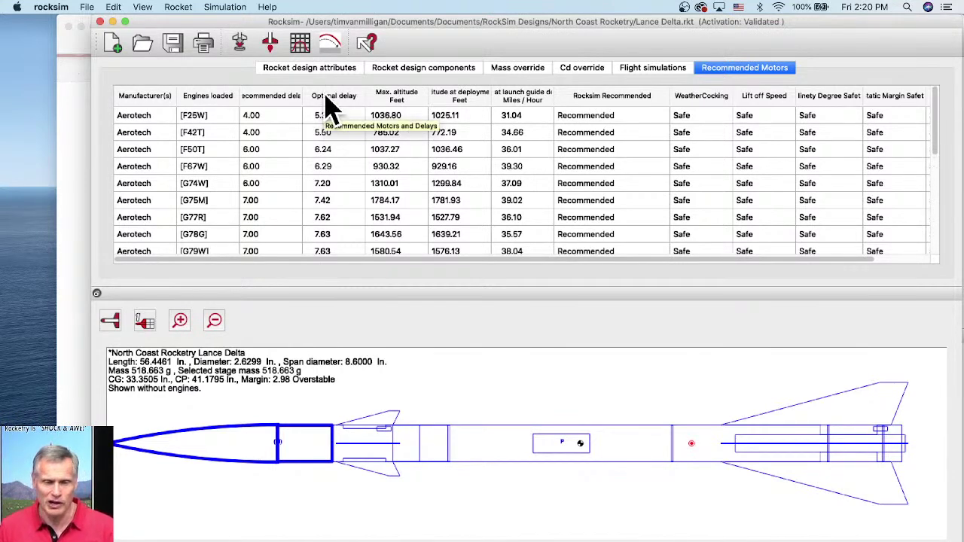
Step: Widen the Recommended delay column to read its full header, and narrow it again
left_click_drag(301, 92, 339, 93)
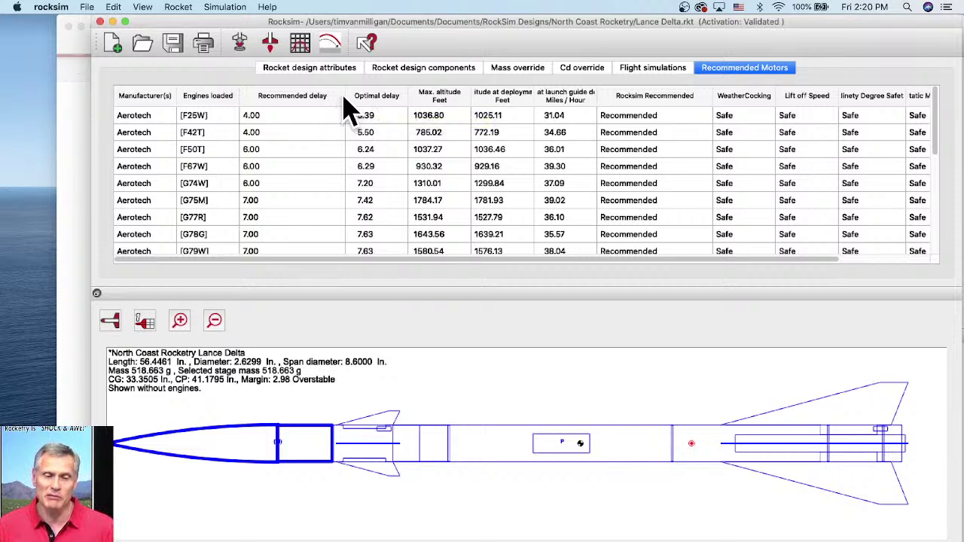
mouse_move(343, 104)
left_mouse_down()
mouse_move(336, 113)
mouse_move(344, 108)
left_mouse_up()
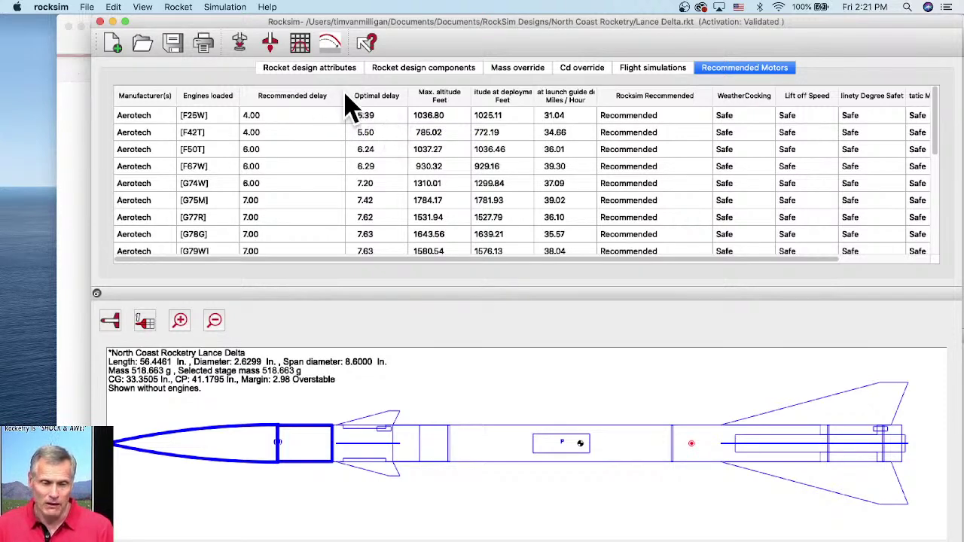
left_click_drag(344, 95, 295, 95)
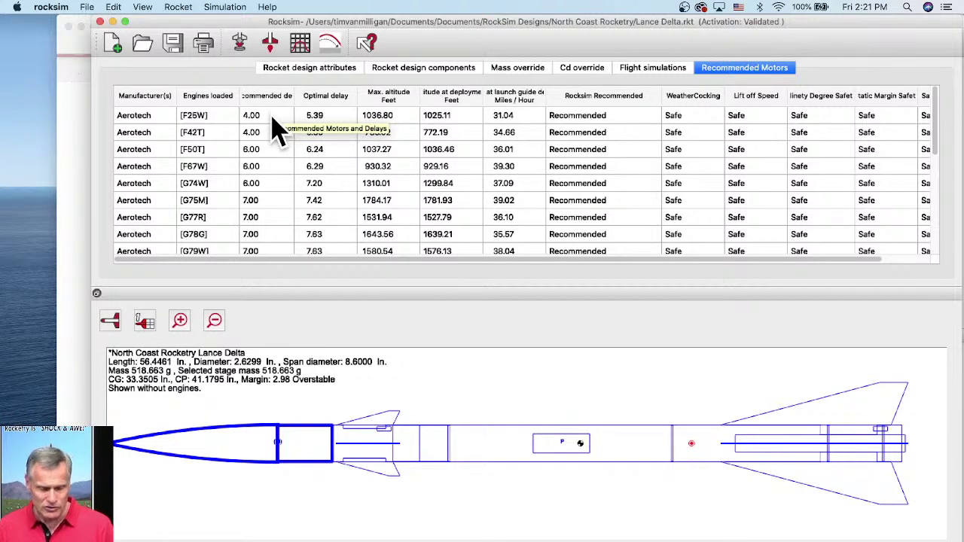
Step: Switch to Safari and search the Apogee Components site for F25 to examine the available motor delays
key("super+Tab")
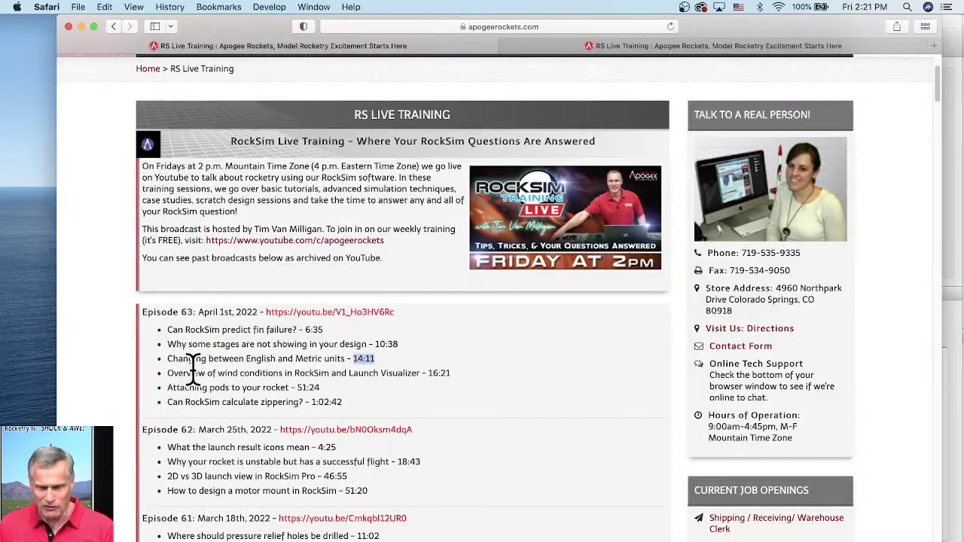
scroll(724, 211, "up", 5)
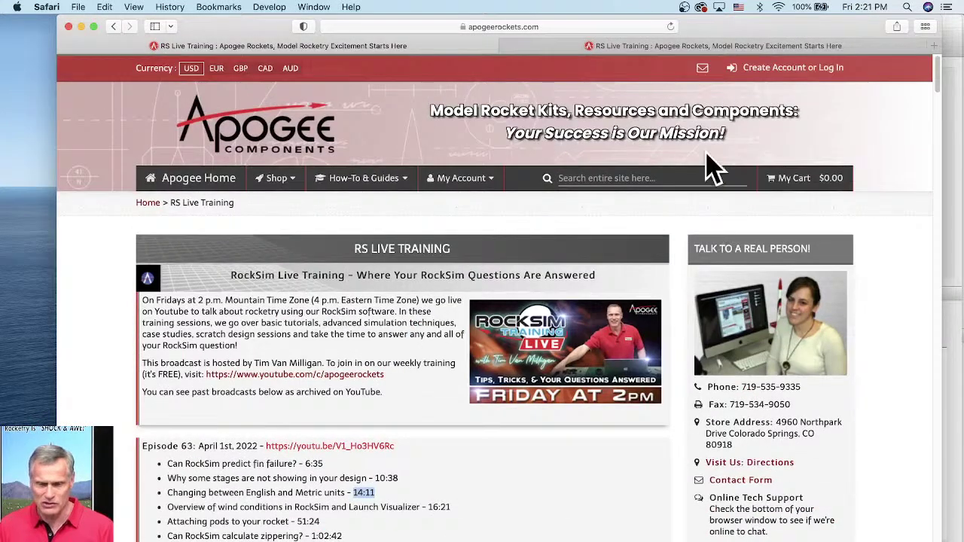
left_click(611, 178)
type("F")
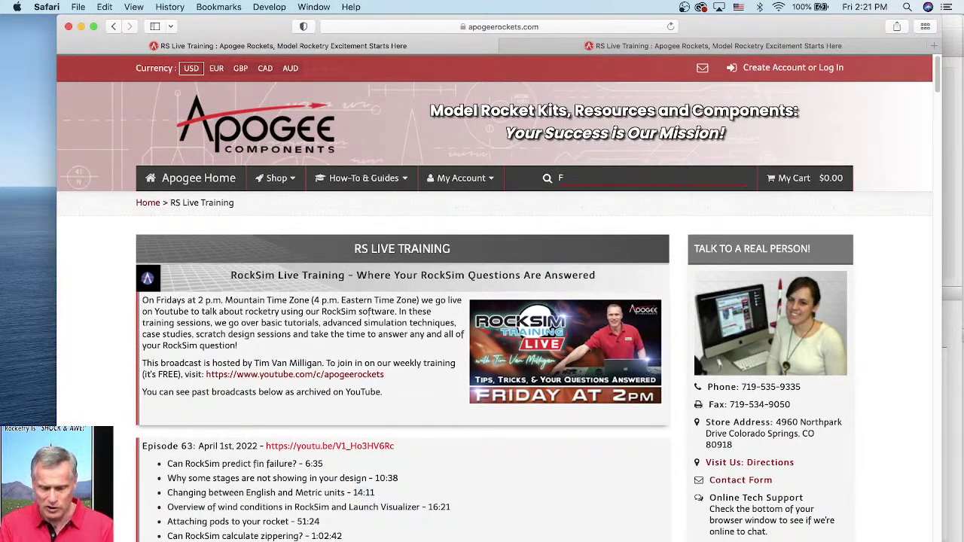
type("25")
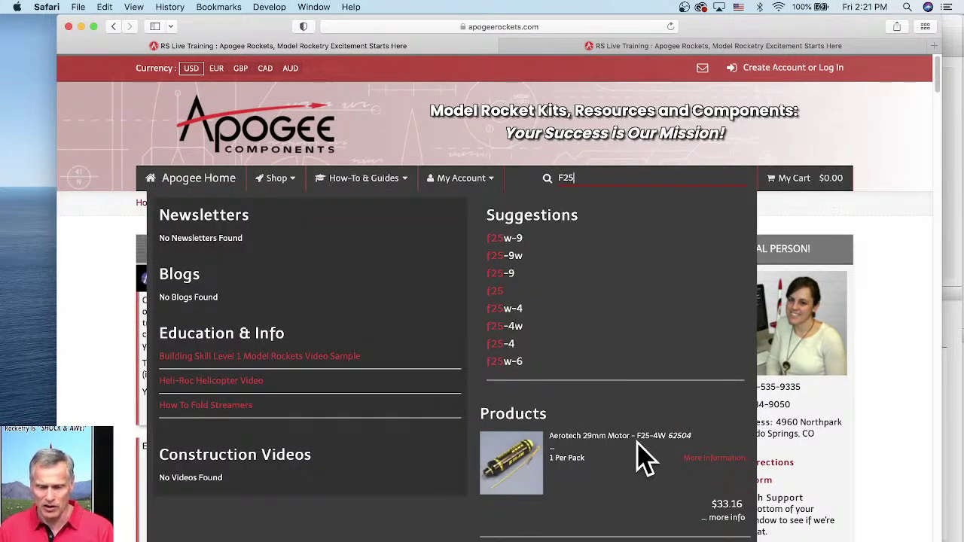
scroll(642, 457, "down", 3)
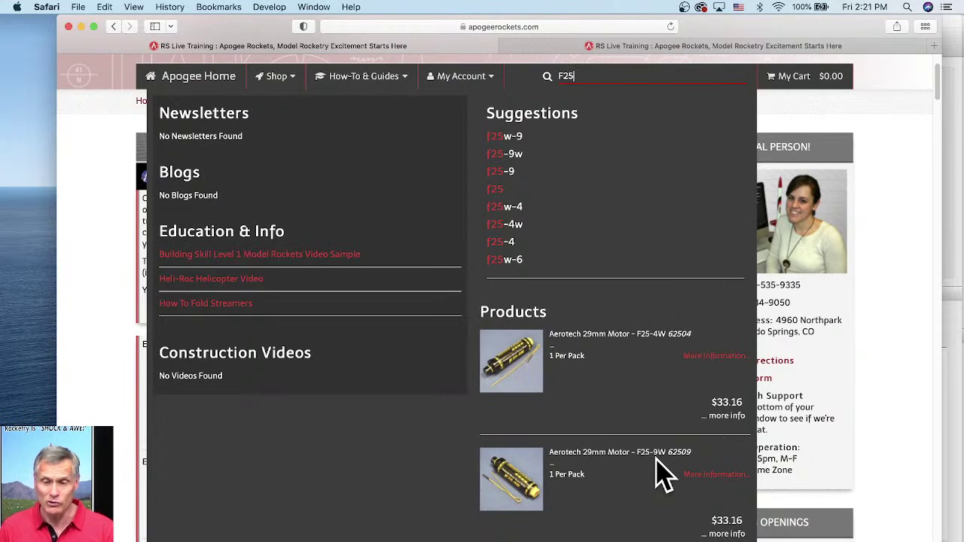
Step: Switch to RockSim and adjust the Ninety Degree Safety and Static Margin Safety column widths to read the safety columns through Safe Deployment
left_click_drag(843, 34, 753, 74)
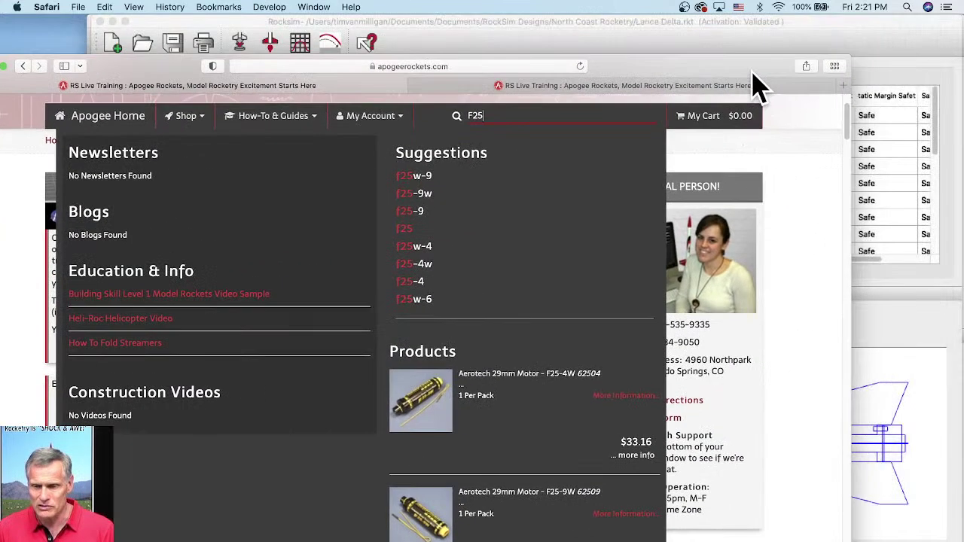
left_click(753, 53)
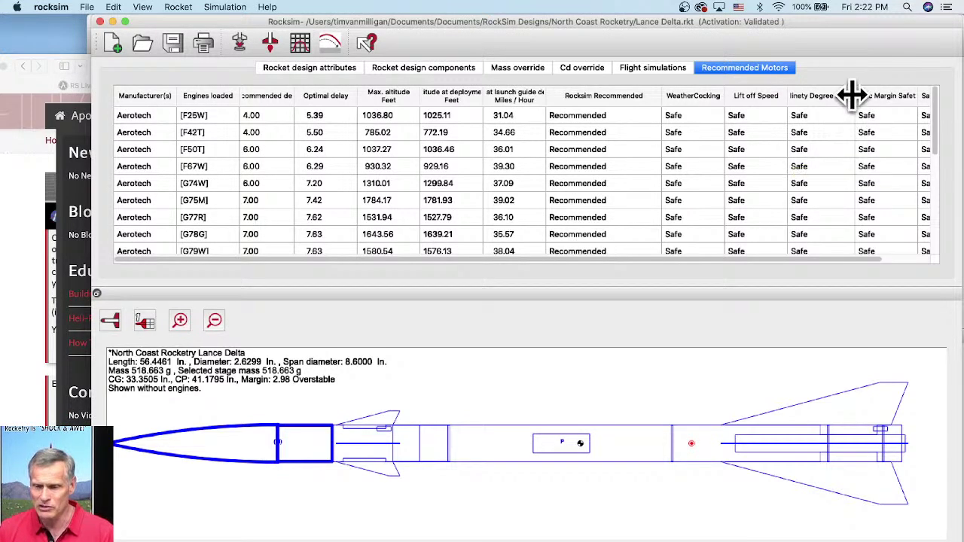
left_click_drag(856, 94, 869, 92)
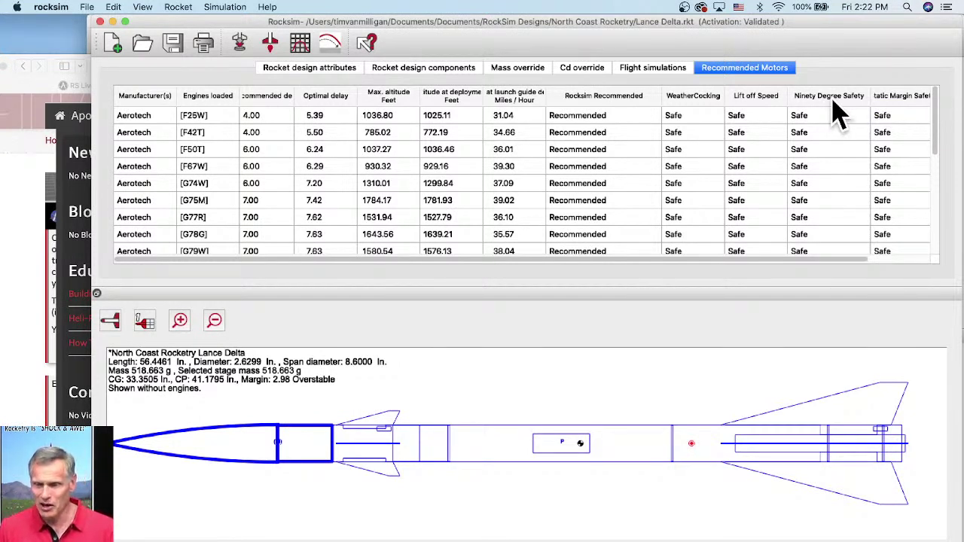
left_click_drag(870, 96, 829, 95)
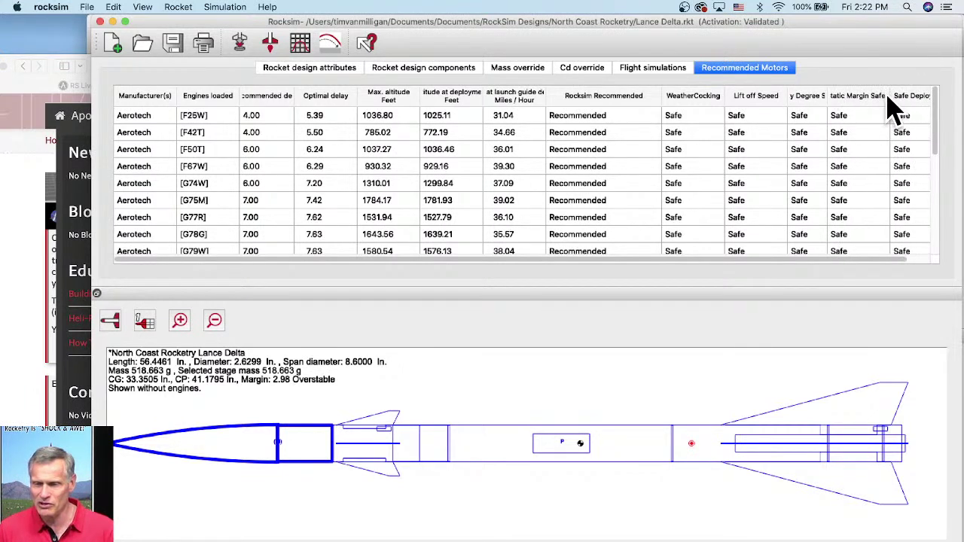
left_click_drag(888, 104, 910, 100)
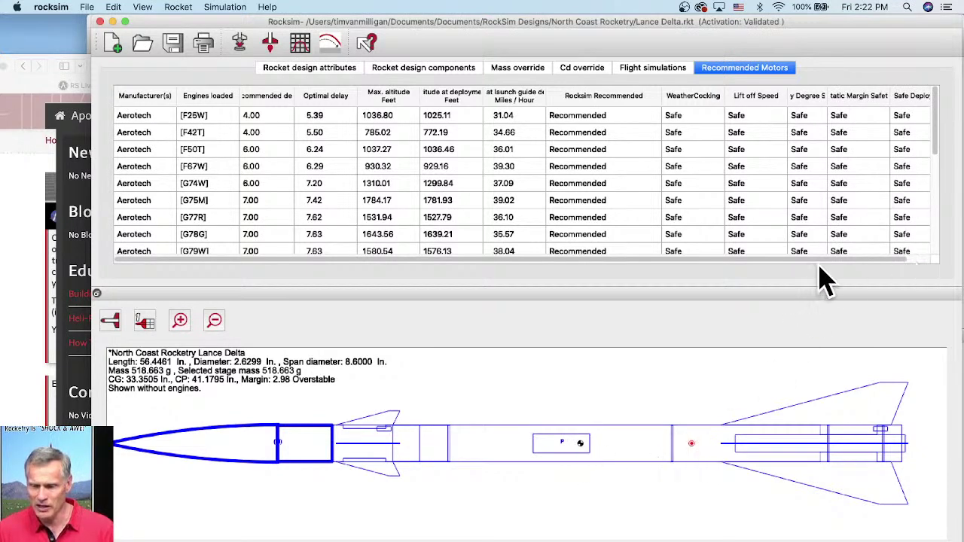
scroll(829, 283, "right", 2)
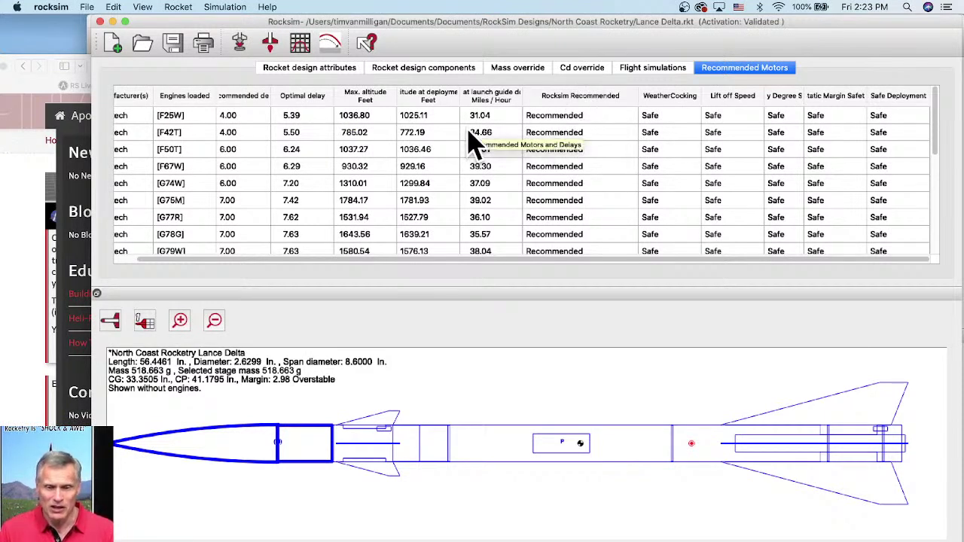
Step: Check the available actions for the F25W result and the Recommended Motors Table print option, and return to the list's first column
right_click(550, 121)
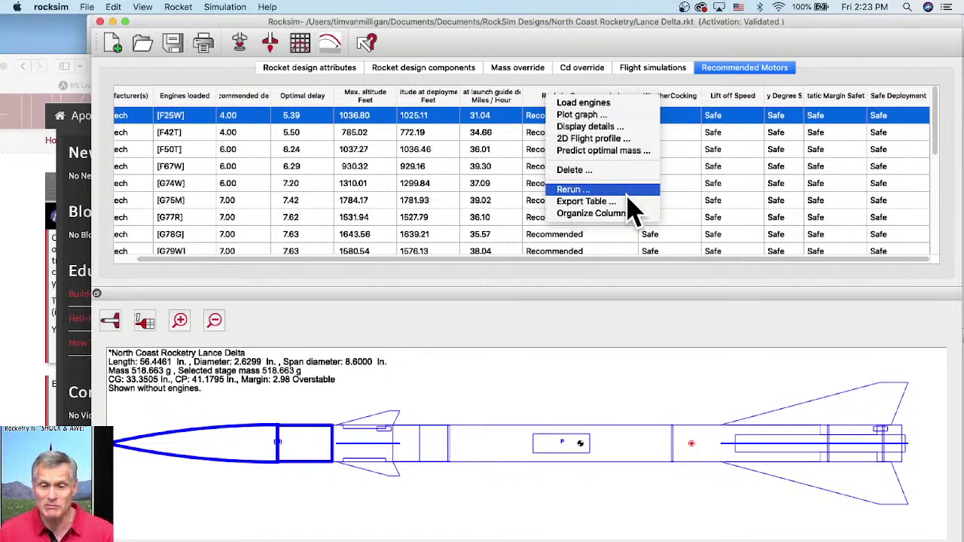
left_click(209, 53)
left_click(209, 53)
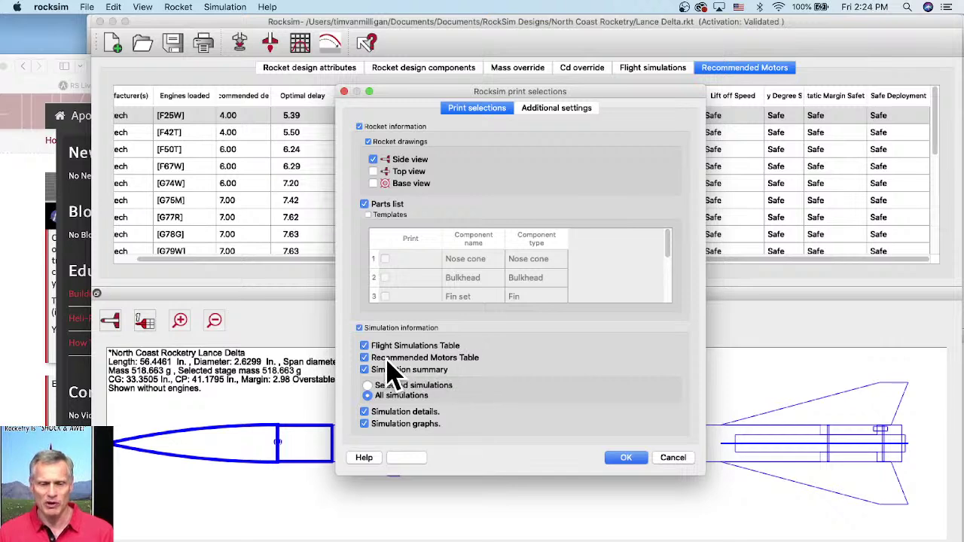
left_click(668, 460)
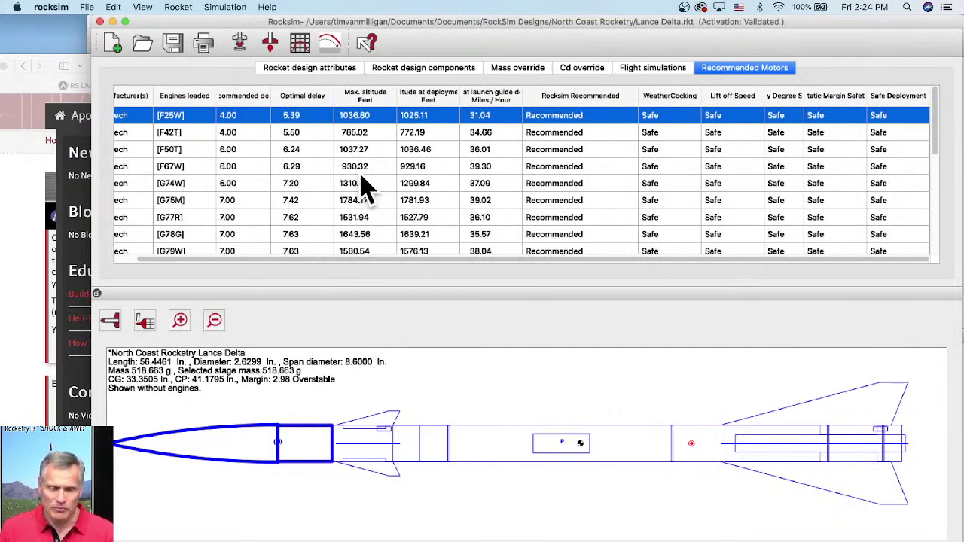
left_click_drag(286, 259, 204, 151)
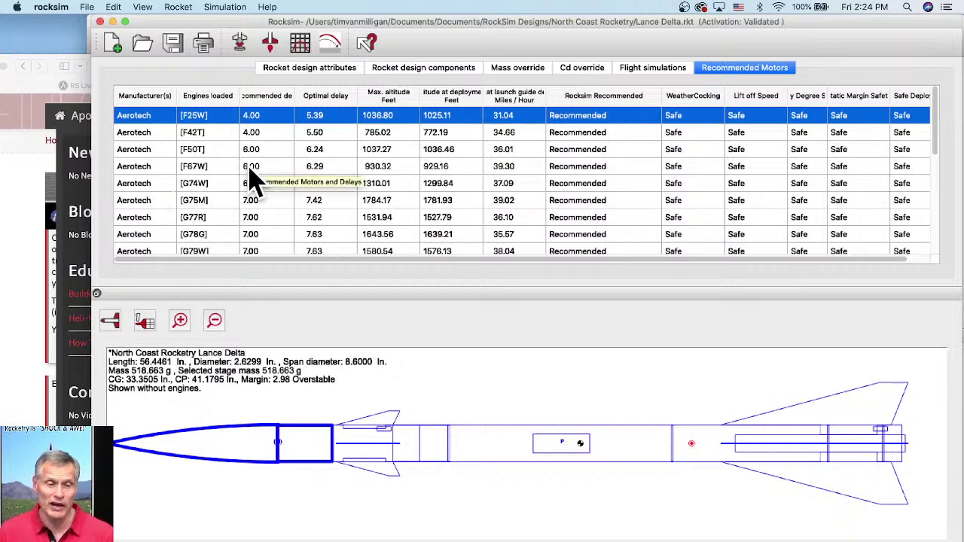
Step: Switch to Safari, search the Apogee Components site for Lance Delta and open the kit's product page
left_click(30, 183)
left_click_drag(143, 79, 216, 32)
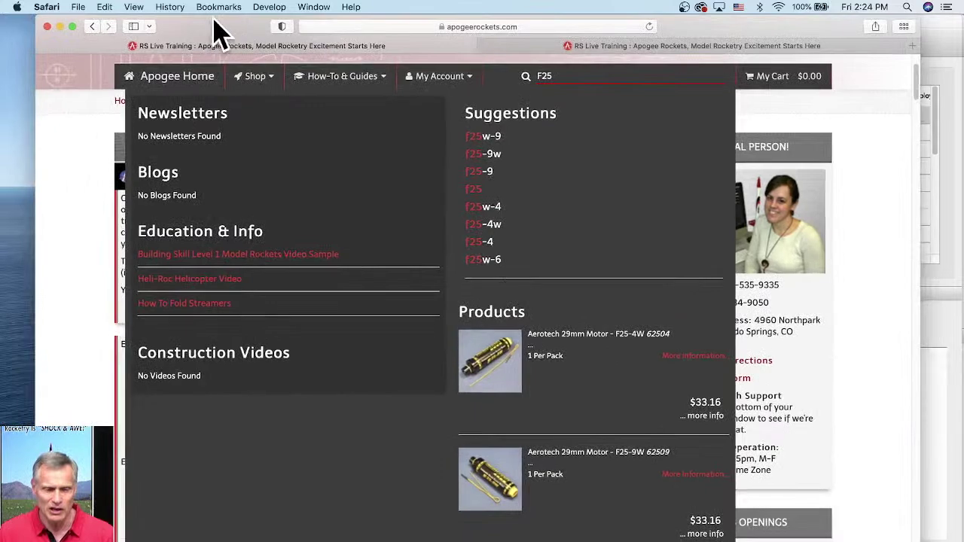
left_click(54, 277)
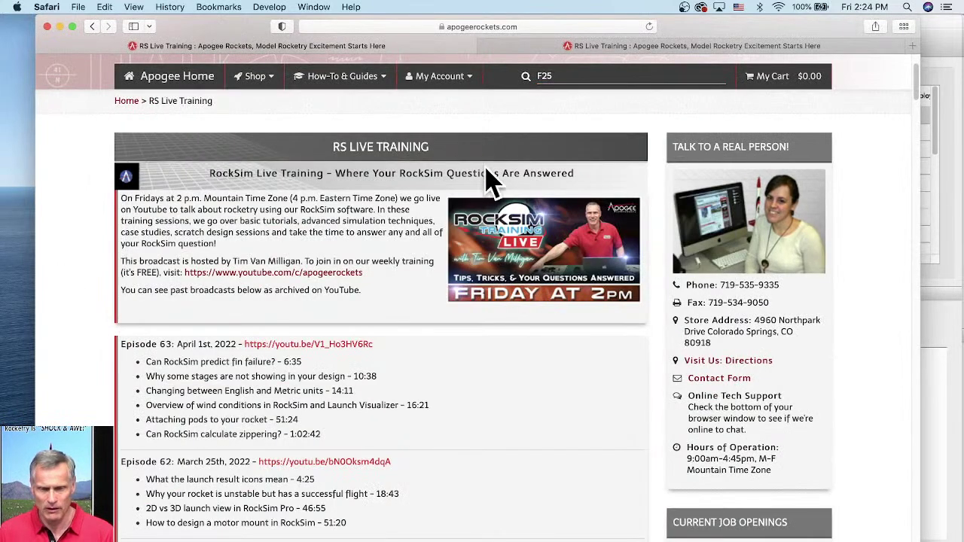
left_click_drag(564, 79, 529, 70)
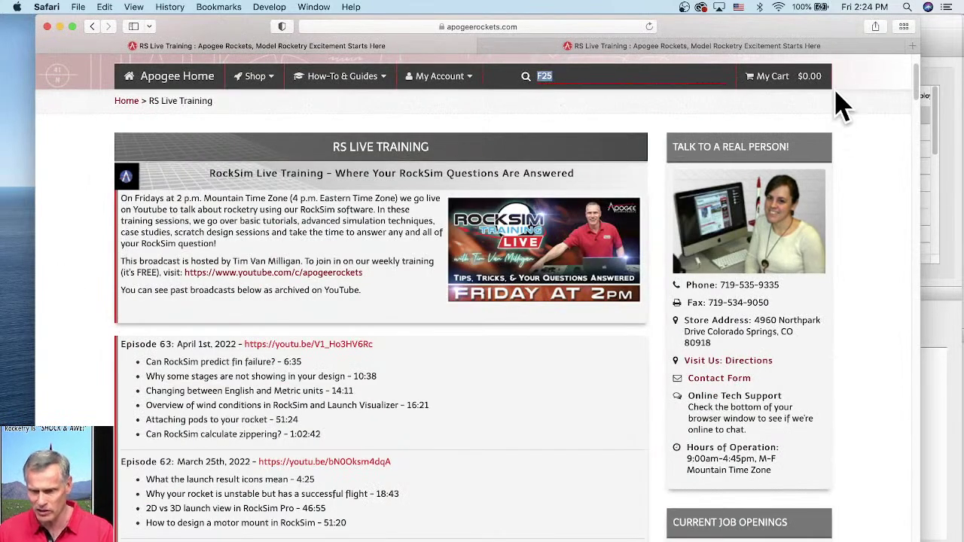
left_click_drag(818, 33, 776, 159)
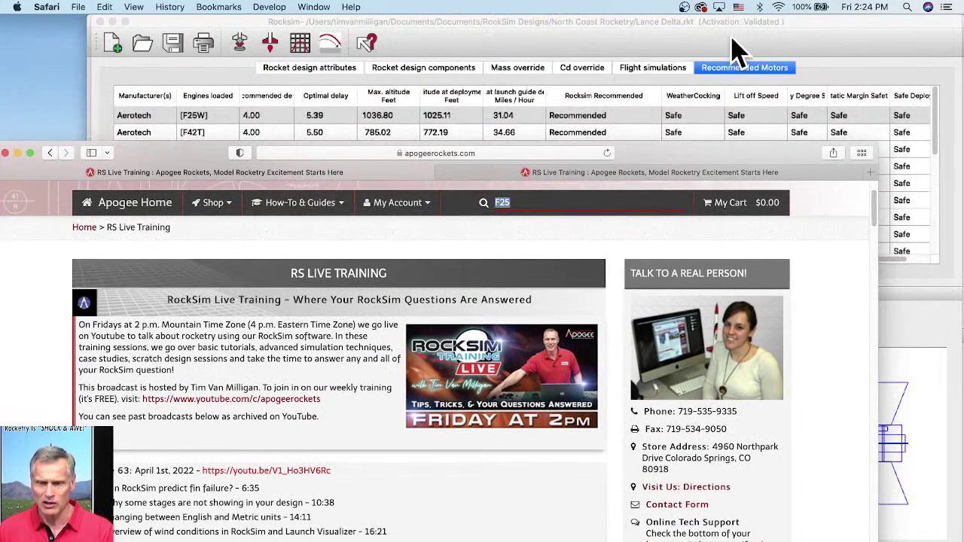
left_click_drag(659, 162, 705, 36)
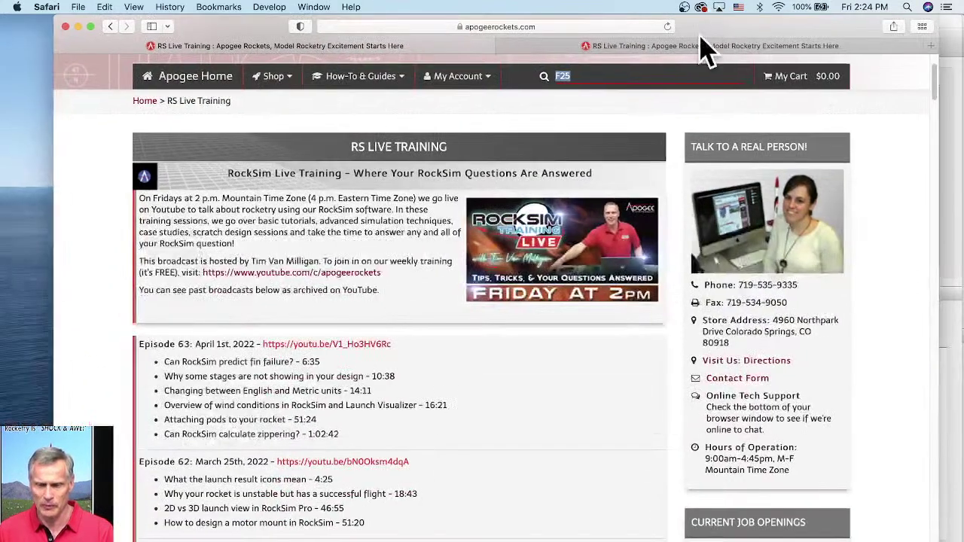
left_click(668, 79)
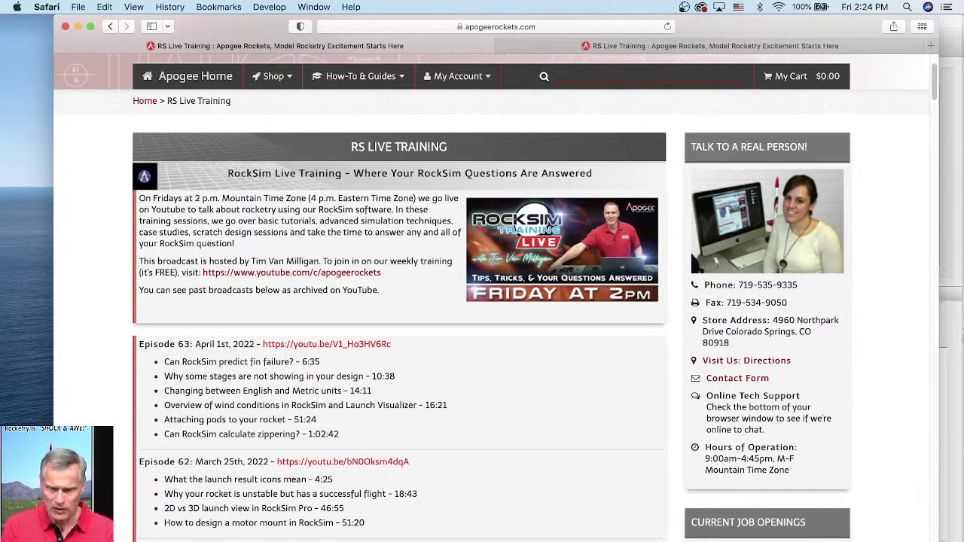
type("d")
key("BackSpace")
type("ce Delta")
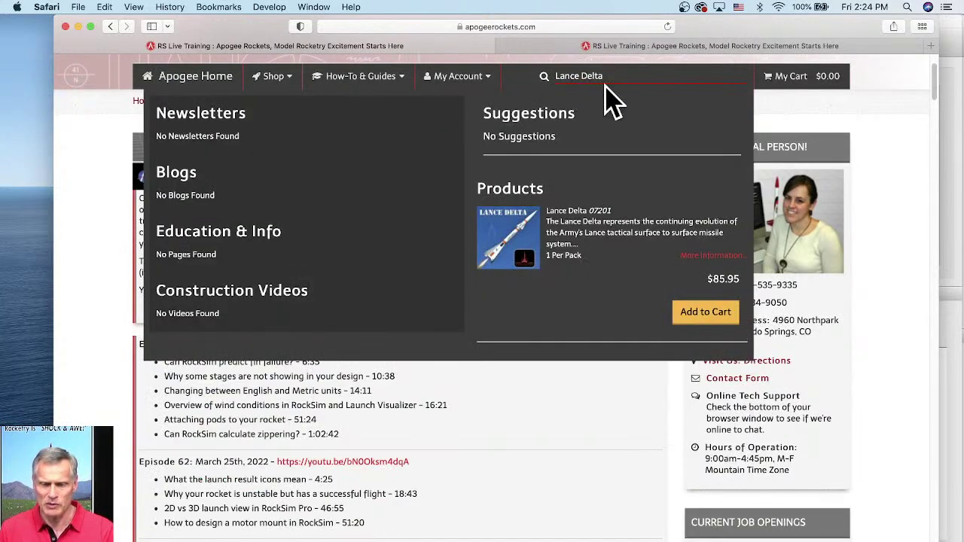
left_click(509, 245)
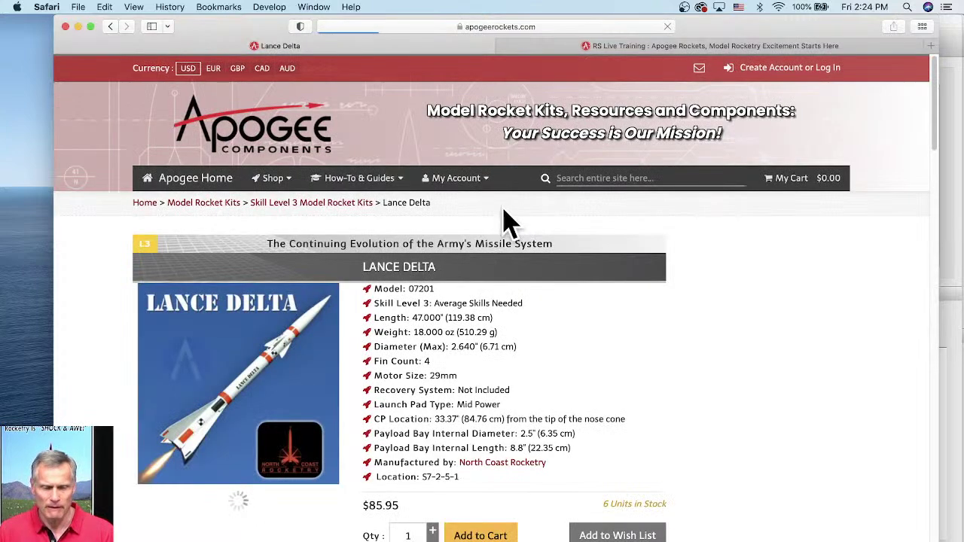
Step: Examine the chart of recommended 29mm engines on the Lance Delta product page
scroll(470, 235, "down", 3)
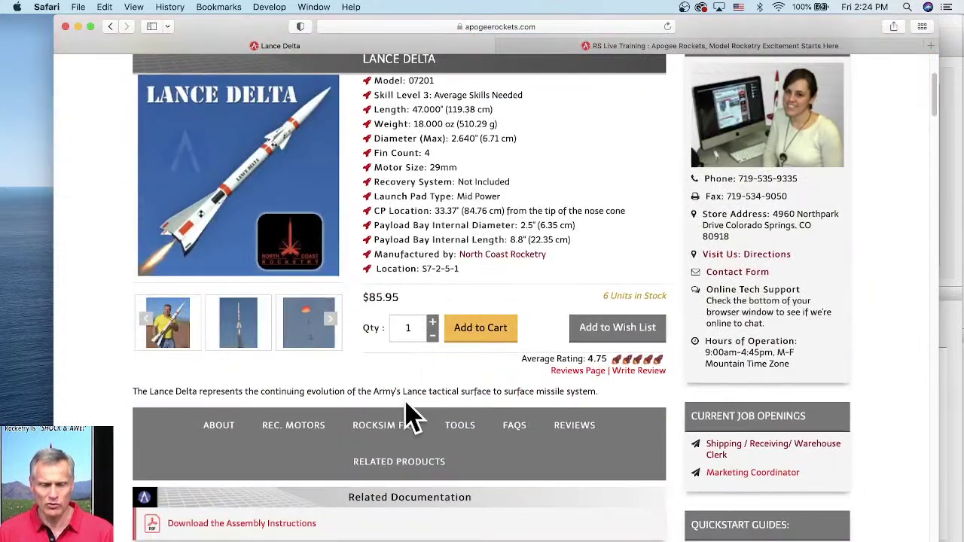
left_click(294, 441)
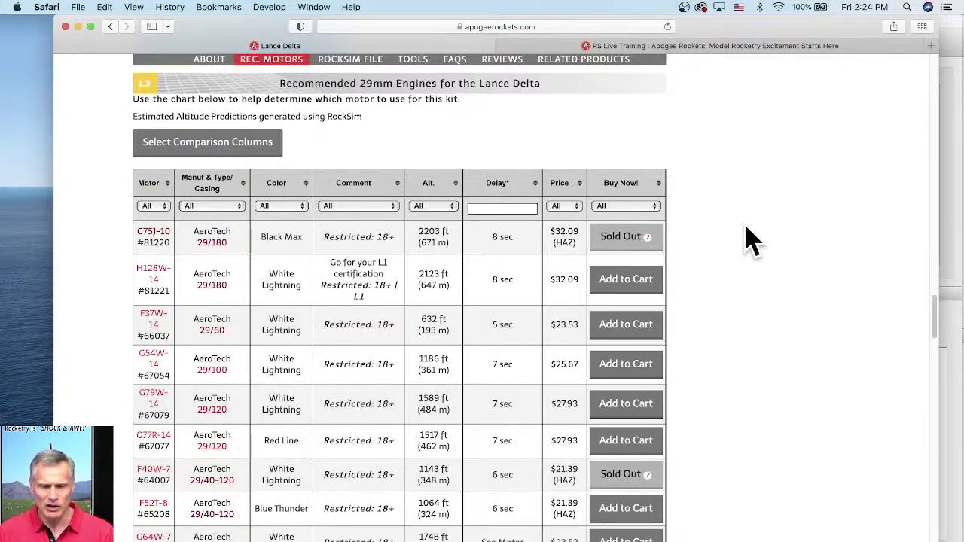
scroll(753, 226, "down", 3)
scroll(712, 195, "down", 10)
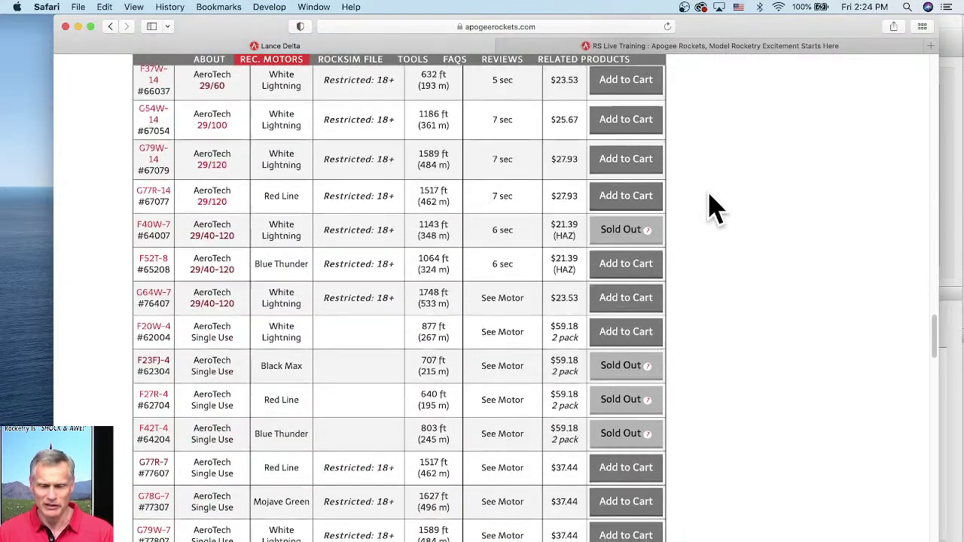
scroll(701, 230, "up", 10)
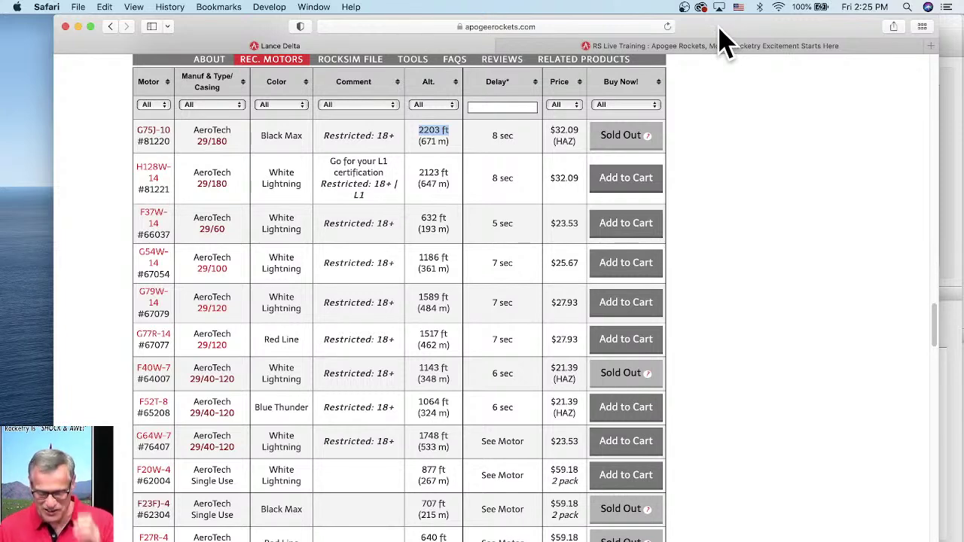
Step: Switch to RockSim and set the semi span of the forward body tube's fin set to 2.0000 in
left_click_drag(749, 26, 623, 63)
left_click(859, 38)
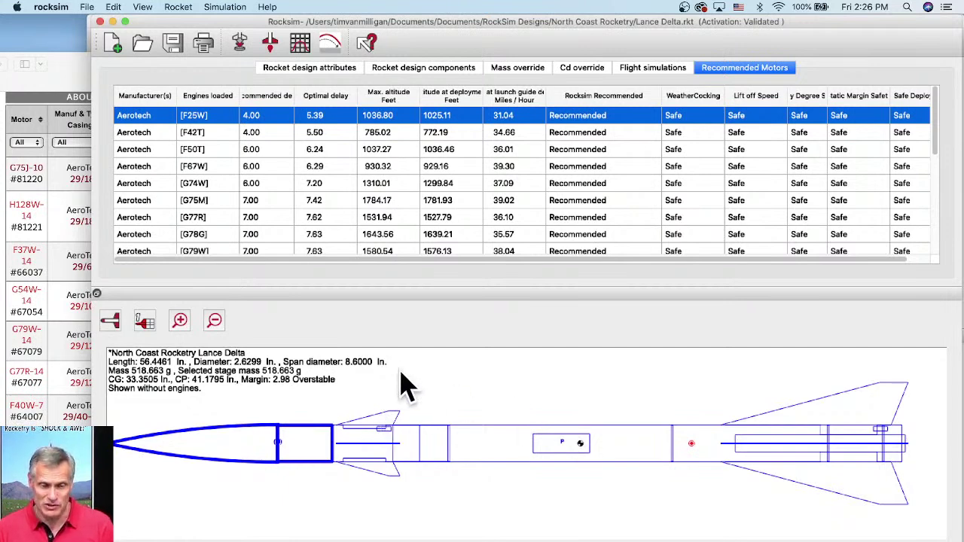
left_click(400, 72)
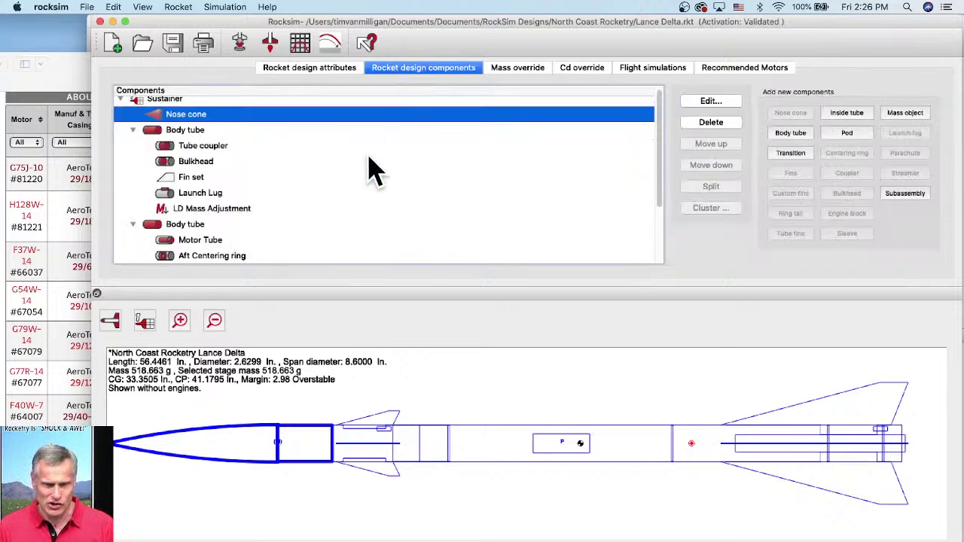
left_click(183, 180)
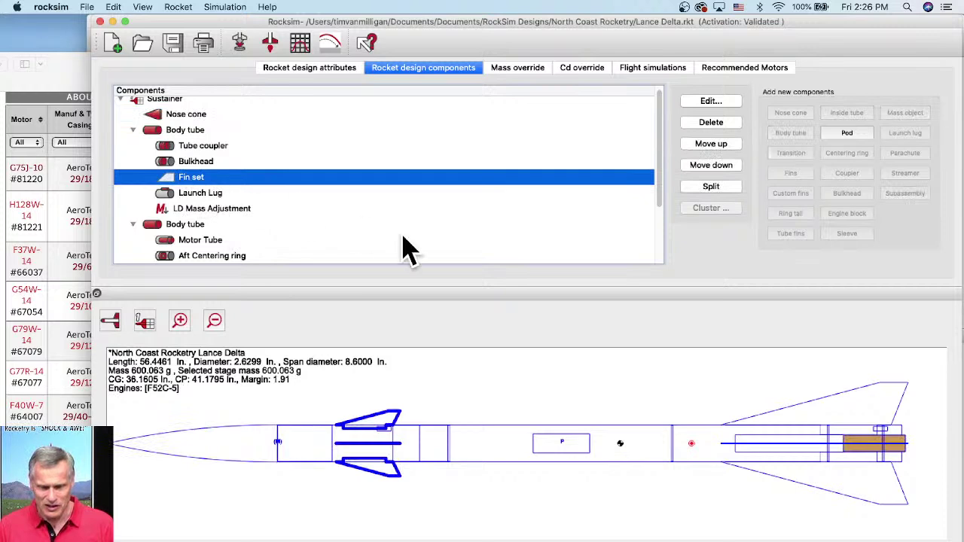
double_click(208, 181)
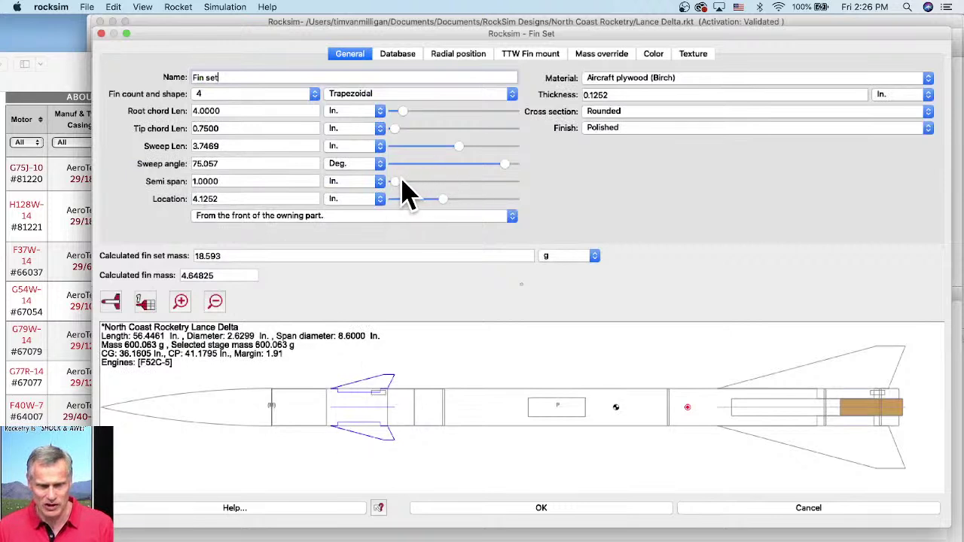
left_click_drag(393, 181, 405, 183)
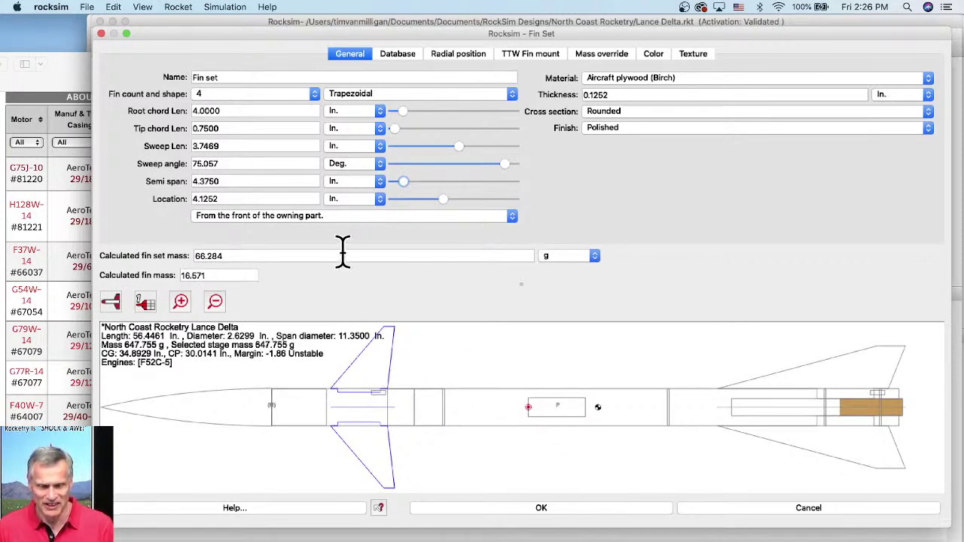
left_click_drag(407, 189, 405, 189)
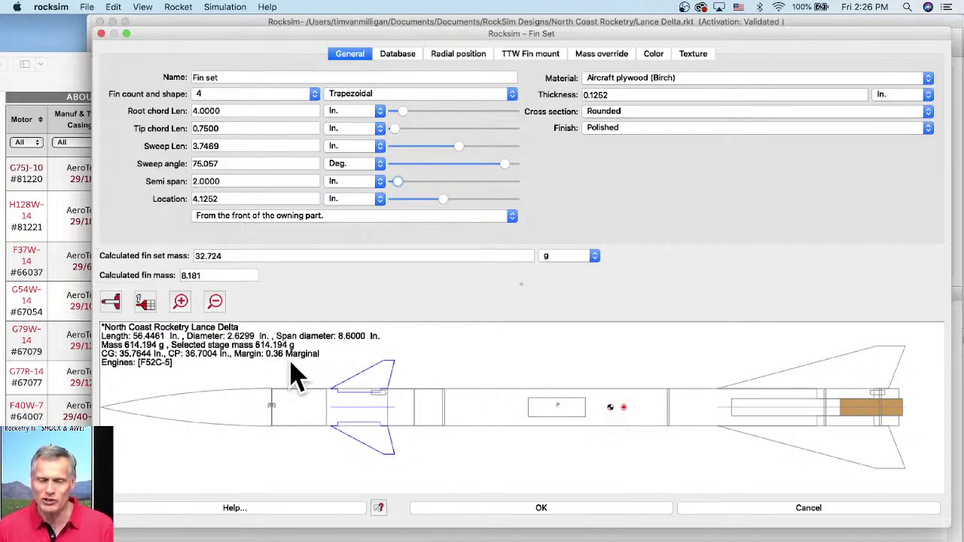
left_click(567, 509)
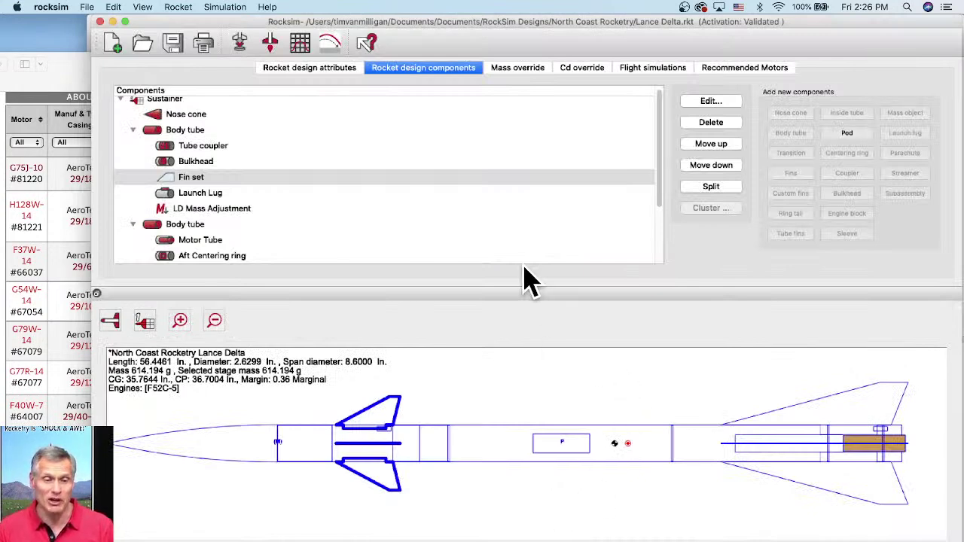
Step: Run Recommended Motors for the modified rocket with the recommended launch conditions and review the motor list from the start
left_click(242, 44)
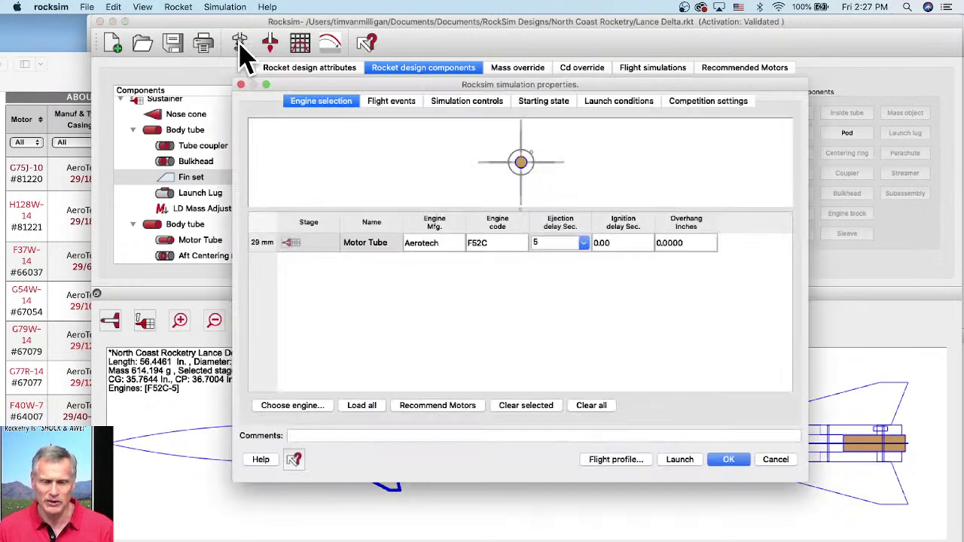
left_click(435, 405)
left_click(450, 399)
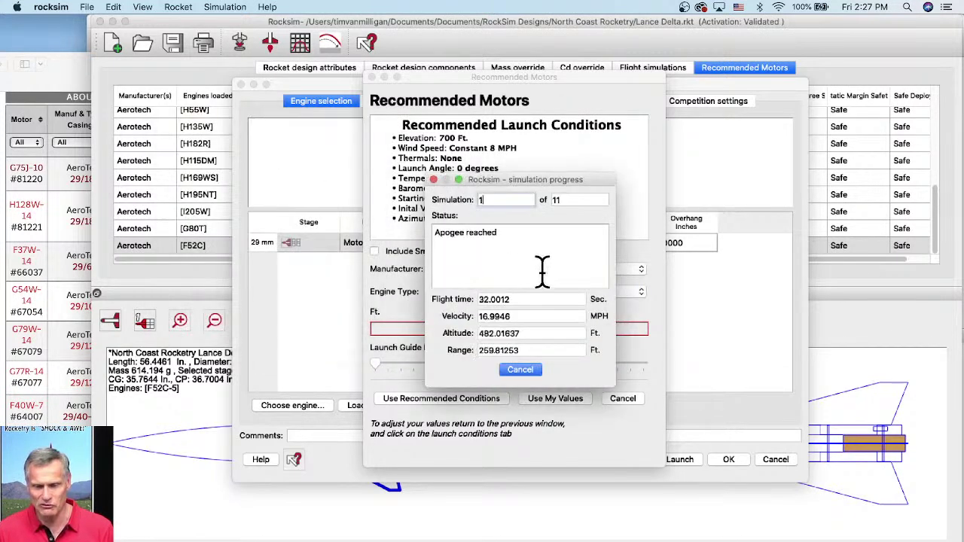
left_click_drag(529, 167, 740, 189)
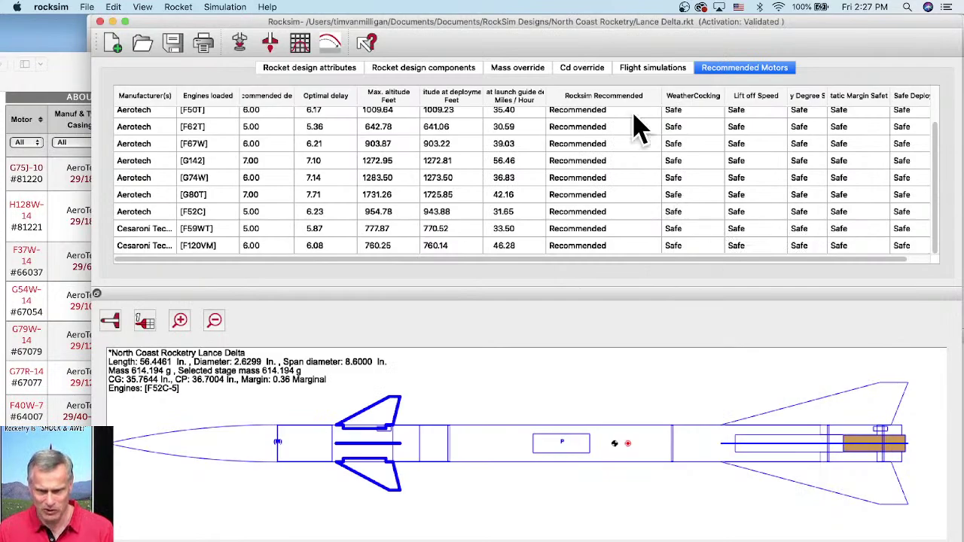
left_click_drag(557, 38, 517, 17)
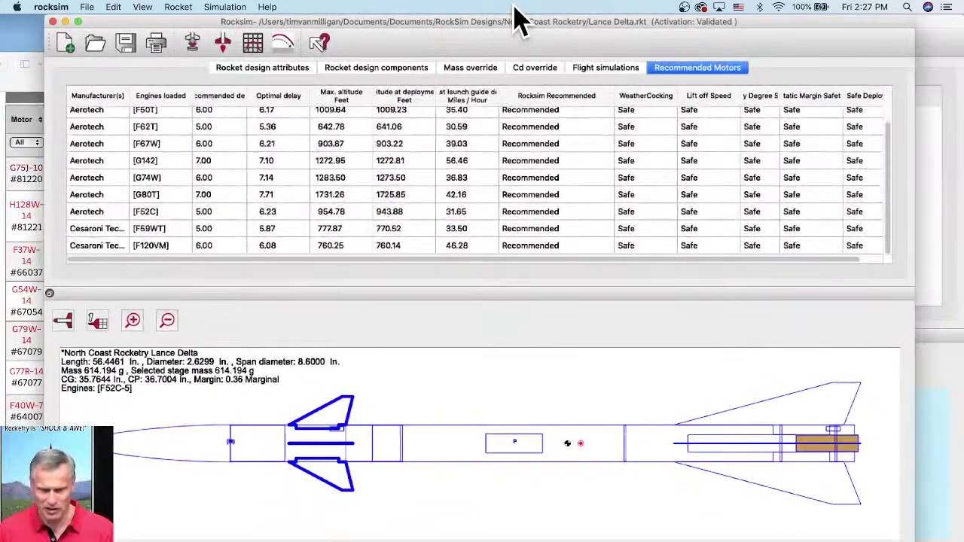
scroll(716, 203, "up", 2)
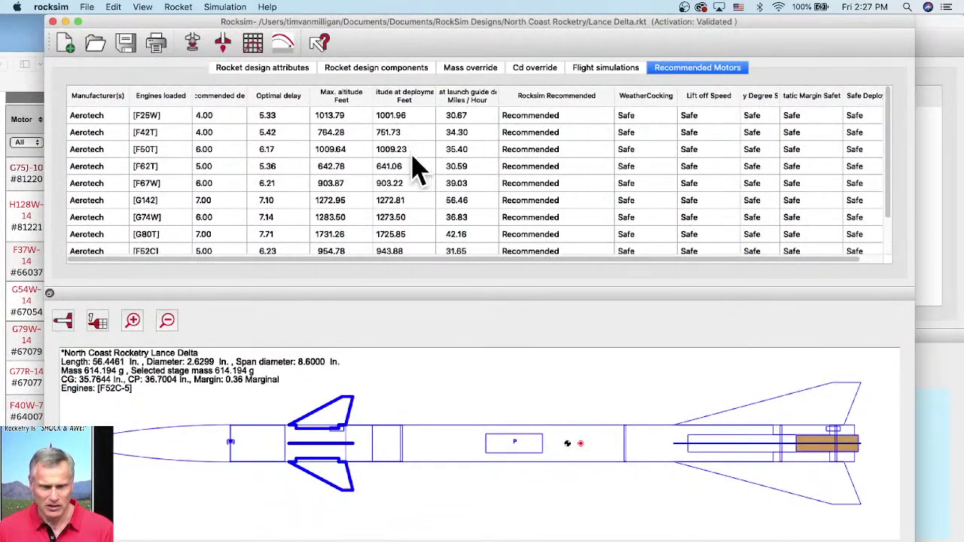
Step: Run Recommended Motors for Aerotech single-use engines only, using the recommended launch conditions
left_click(197, 44)
left_click(391, 407)
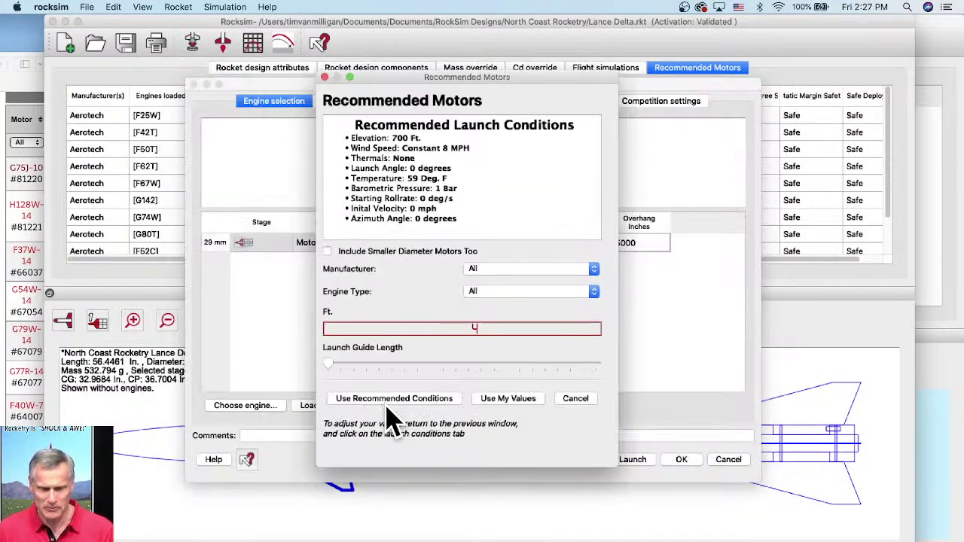
left_click(487, 268)
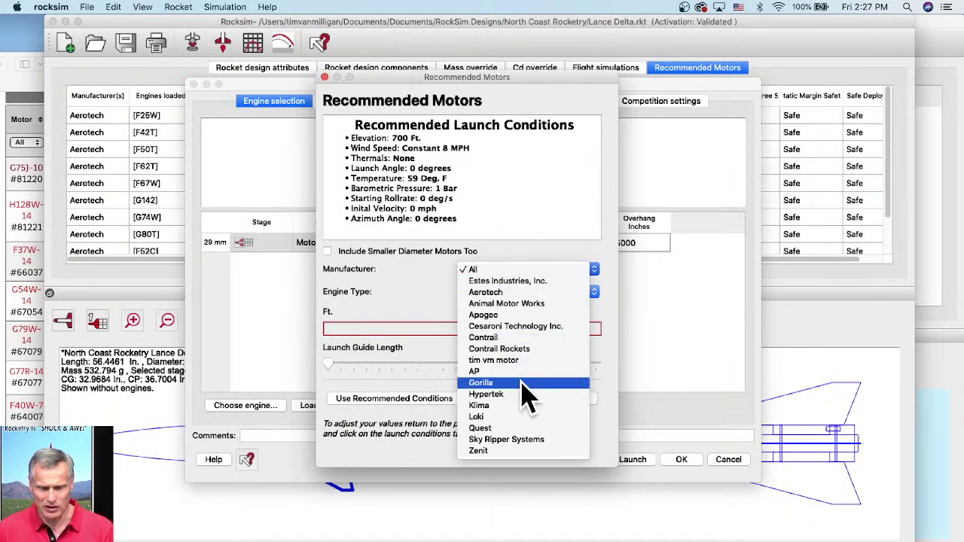
left_click(488, 292)
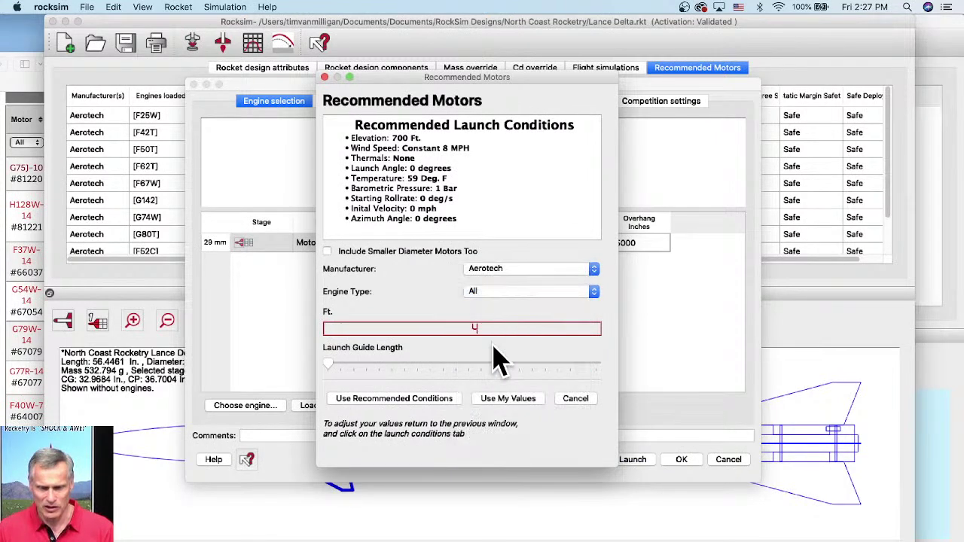
left_click(499, 293)
left_click(500, 316)
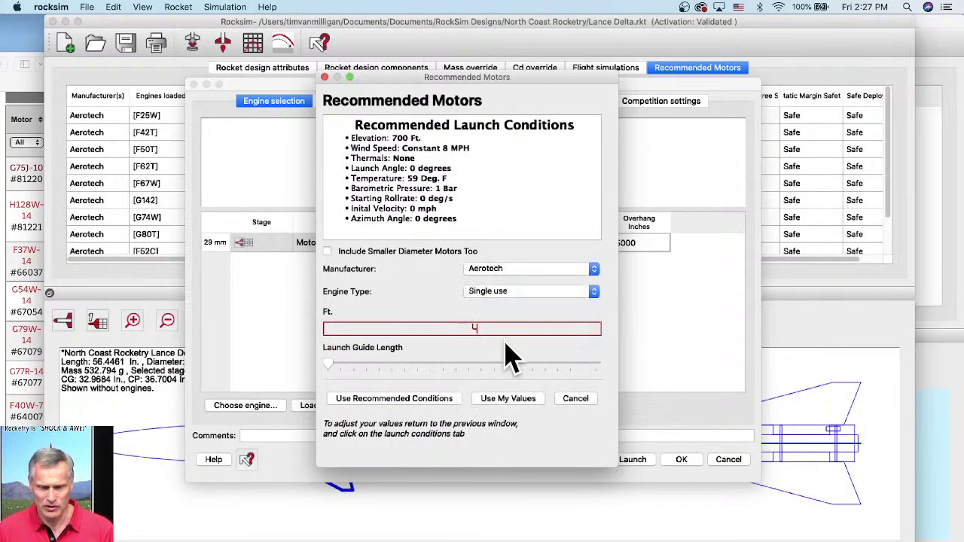
left_click(428, 400)
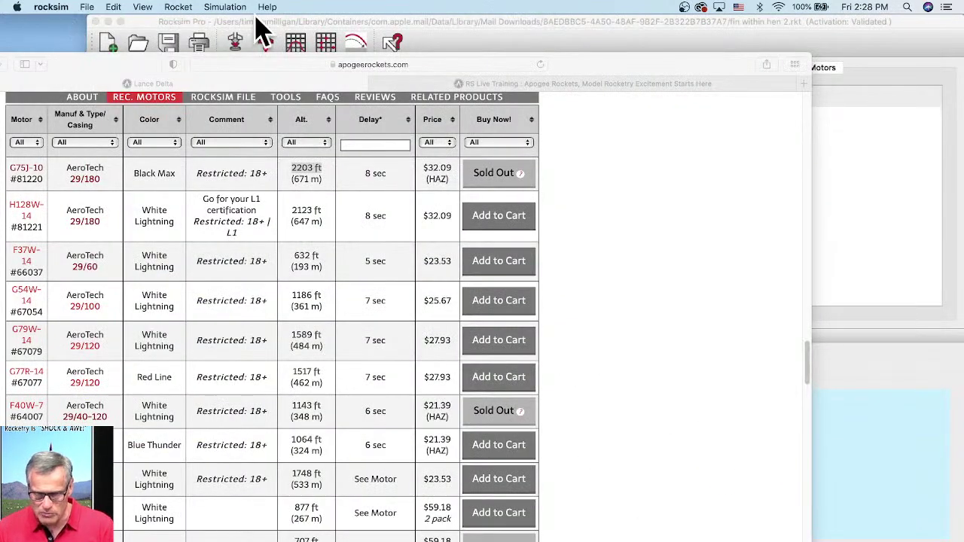
Step: Switch to the RockSim Pro design fin within hen 2.rkt and examine its 3D model from the side
left_click(579, 25)
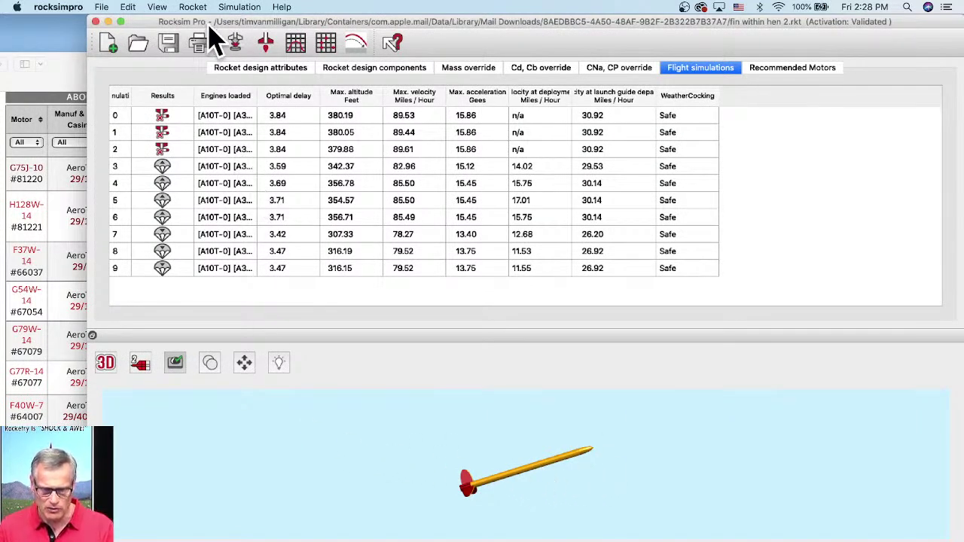
left_click_drag(491, 459, 609, 508)
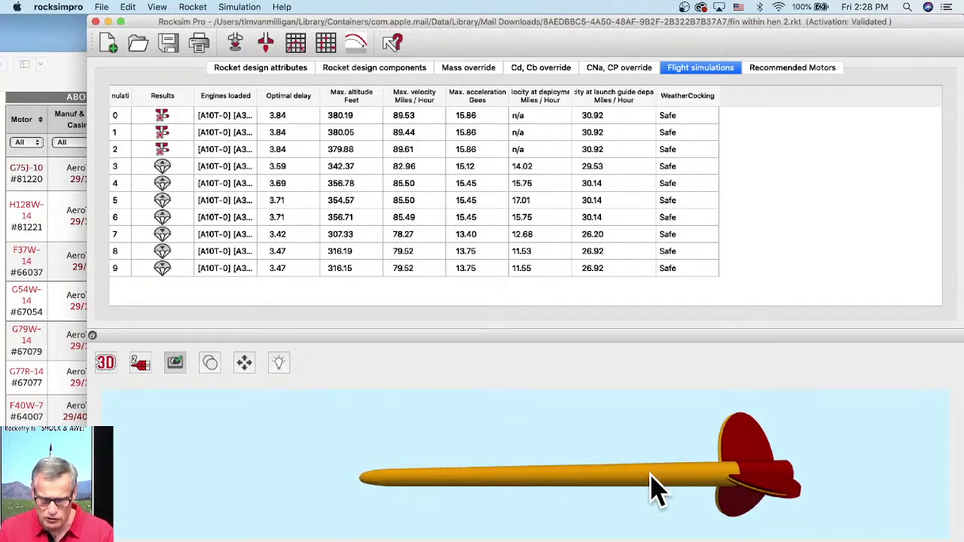
left_click_drag(649, 488, 512, 472)
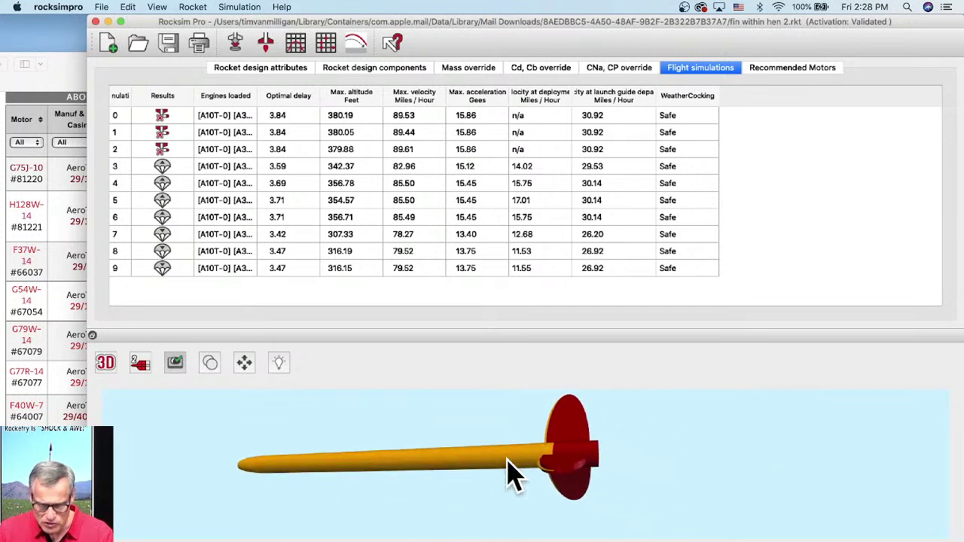
Step: Compare the one-stage and two-stage 3D displays and inspect how the booster fins fit around the sustainer fins at the tail
left_click(141, 368)
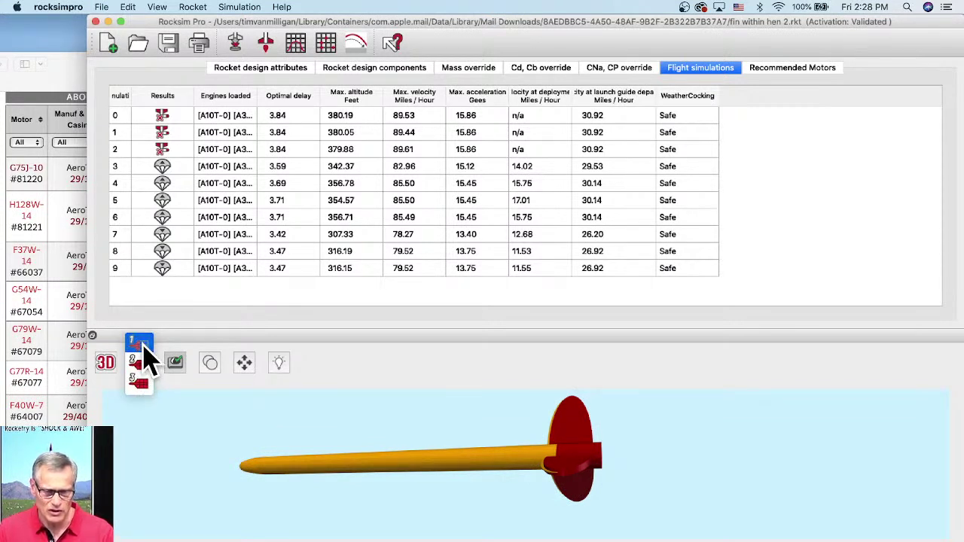
left_click(143, 349)
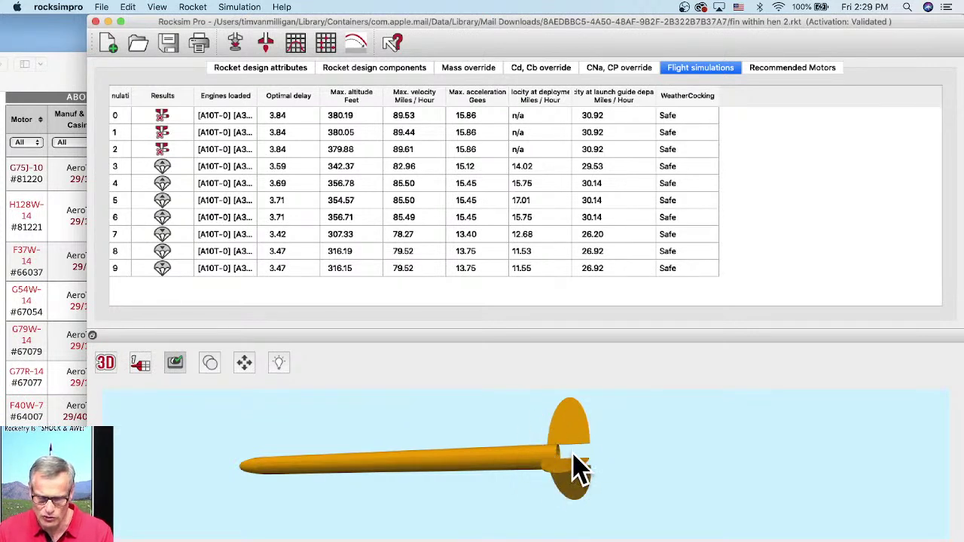
left_click_drag(576, 467, 618, 474)
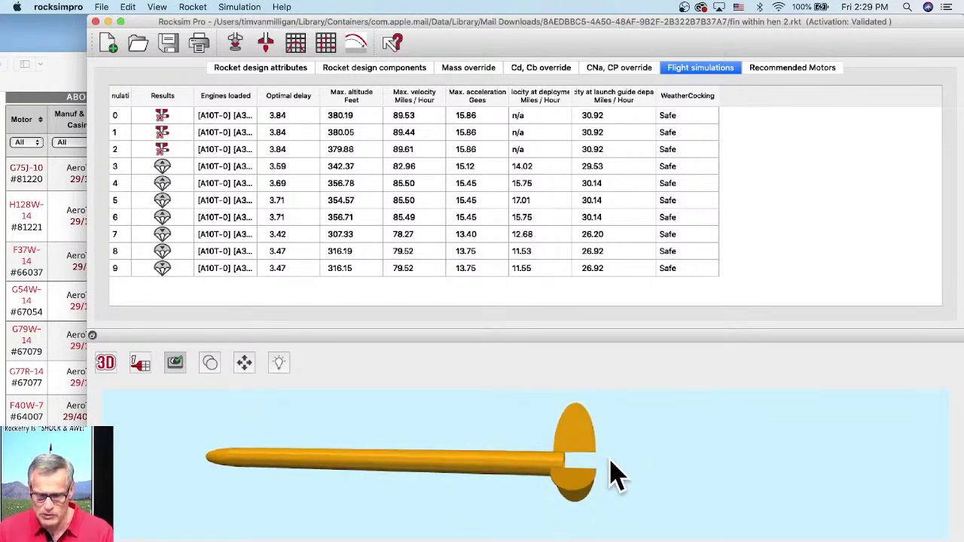
left_click(142, 365)
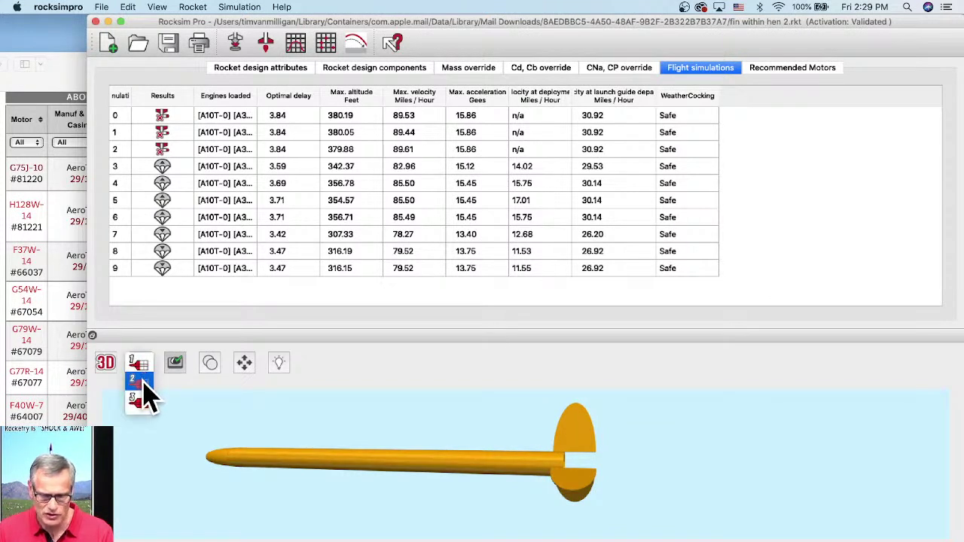
left_click(141, 382)
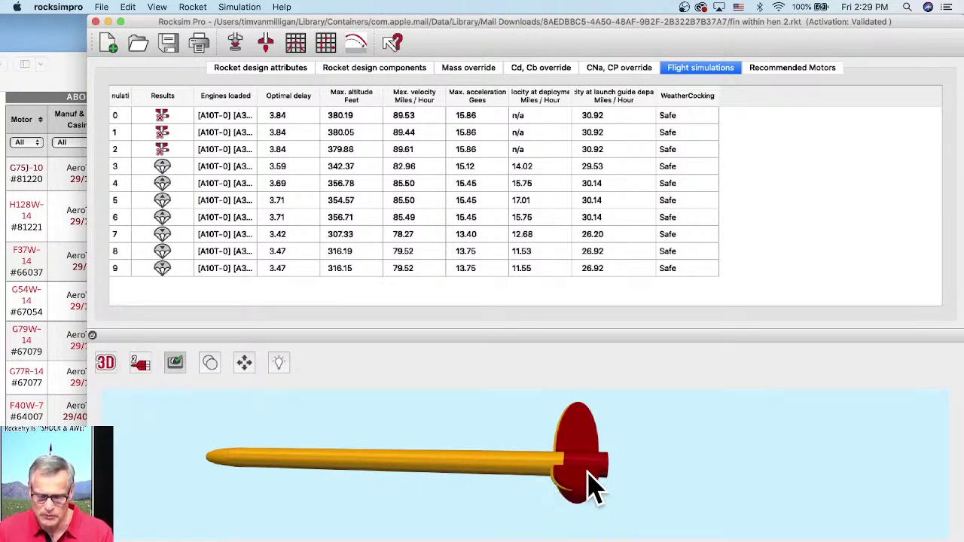
scroll(595, 487, "up", 4)
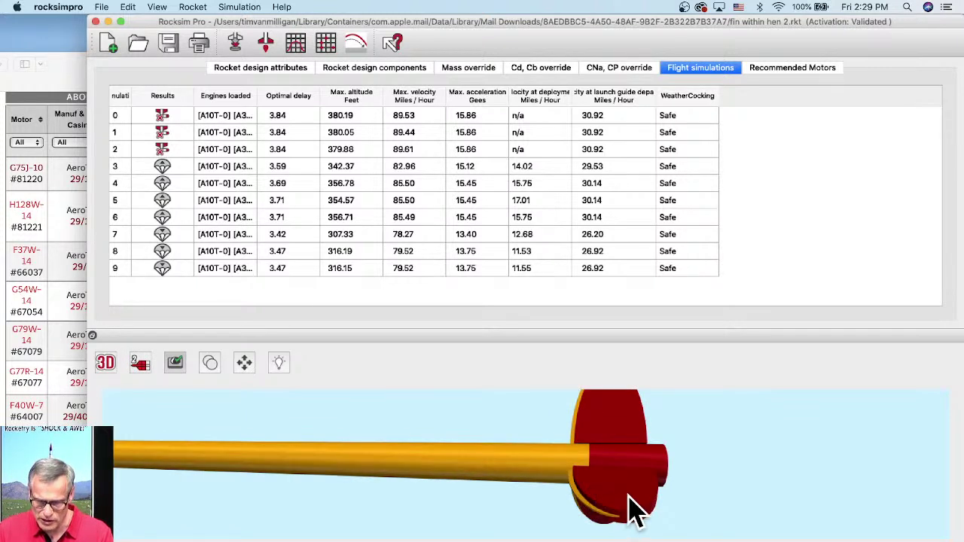
left_click_drag(630, 507, 571, 491)
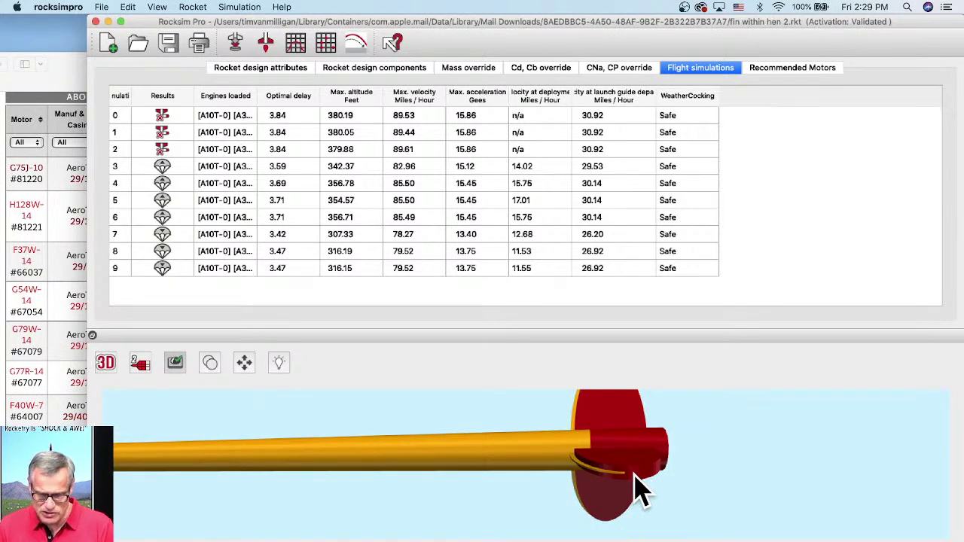
scroll(638, 490, "up", 2)
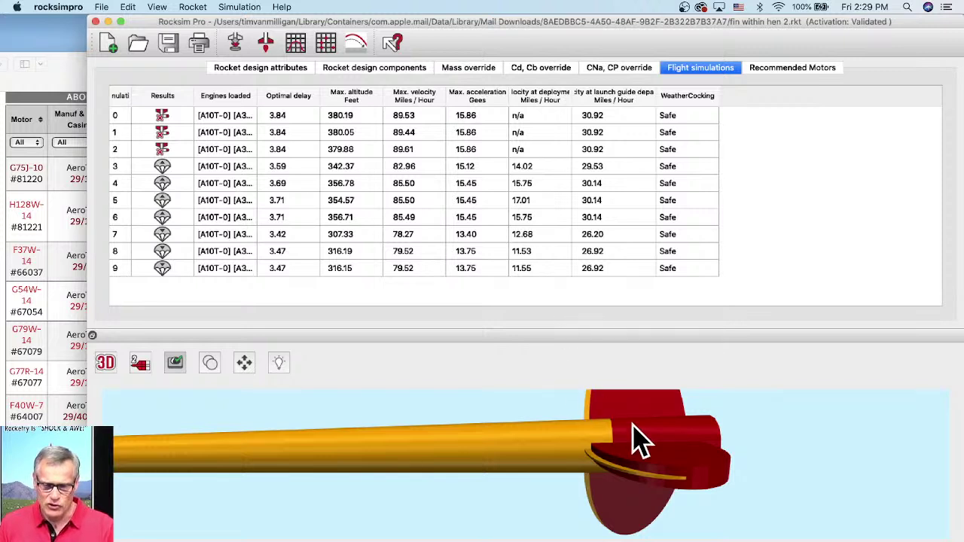
scroll(638, 441, "down", 3)
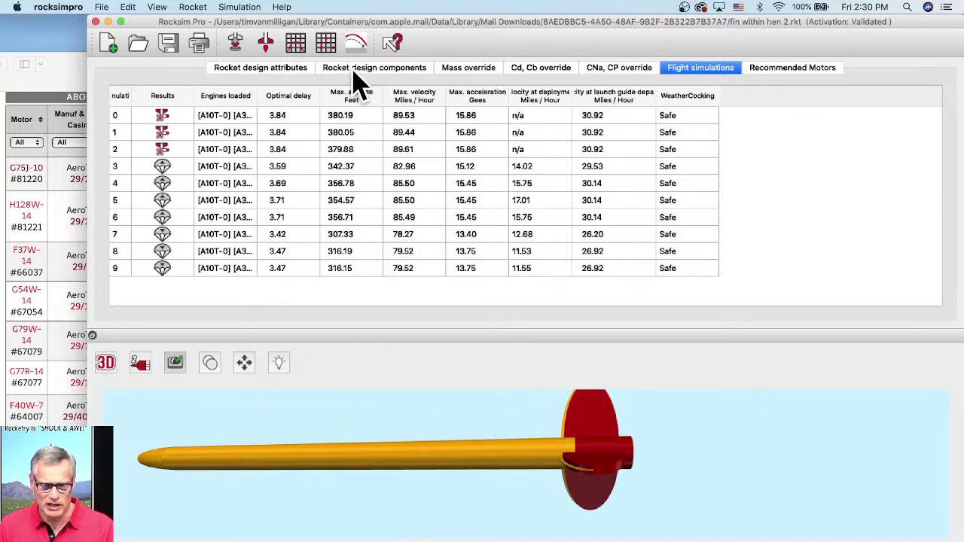
Step: Show the rocket's design components and copy the Booster fin set
left_click(383, 71)
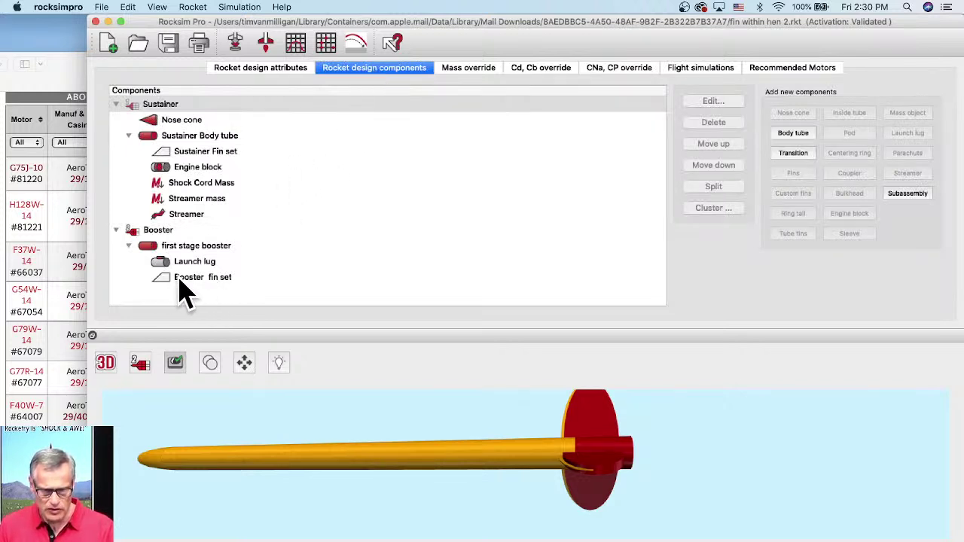
left_click(211, 279)
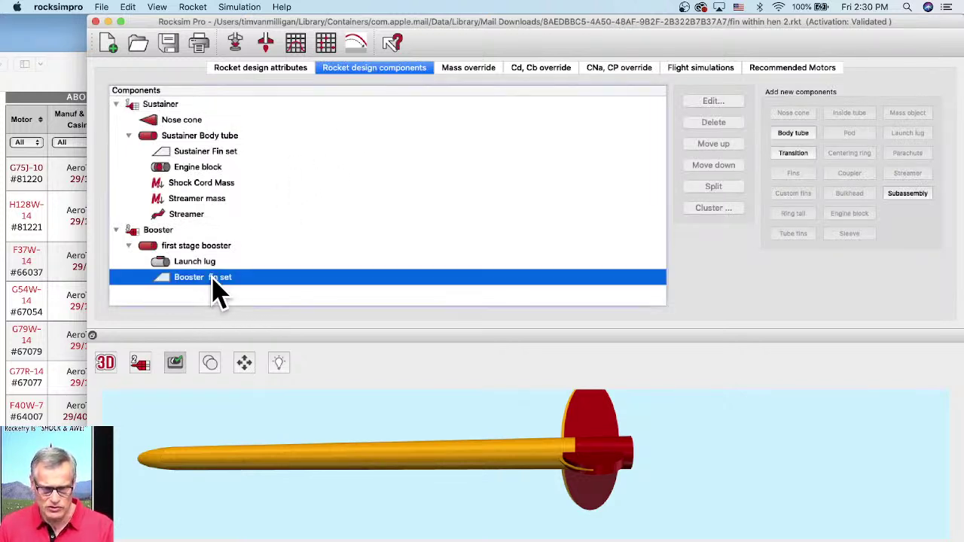
right_click(217, 281)
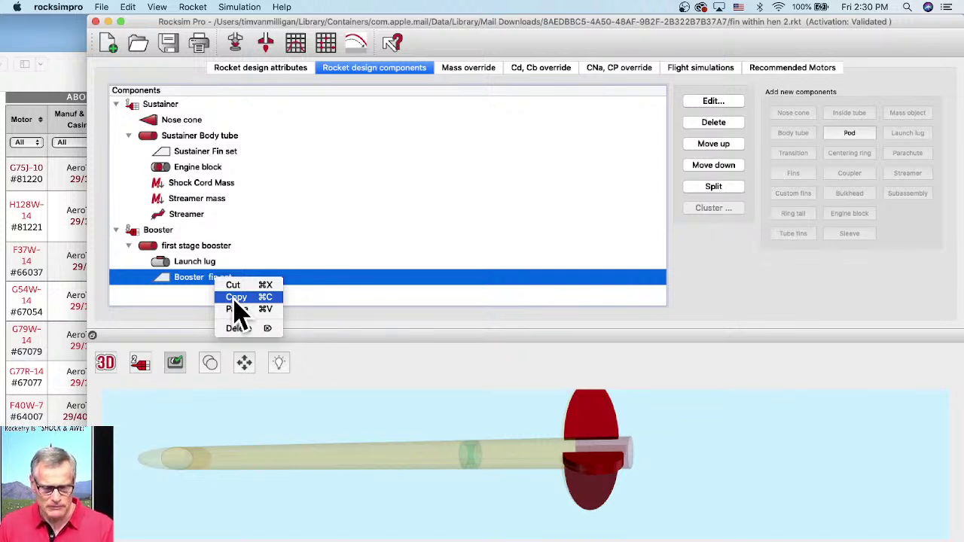
left_click(256, 297)
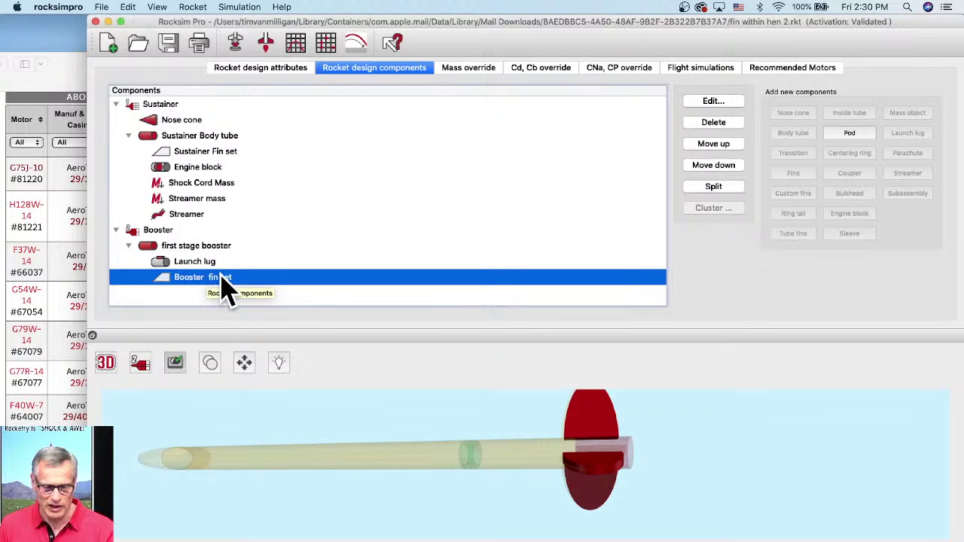
Step: Open the Booster fin set for editing and set its thickness to 0.02 in
double_click(211, 278)
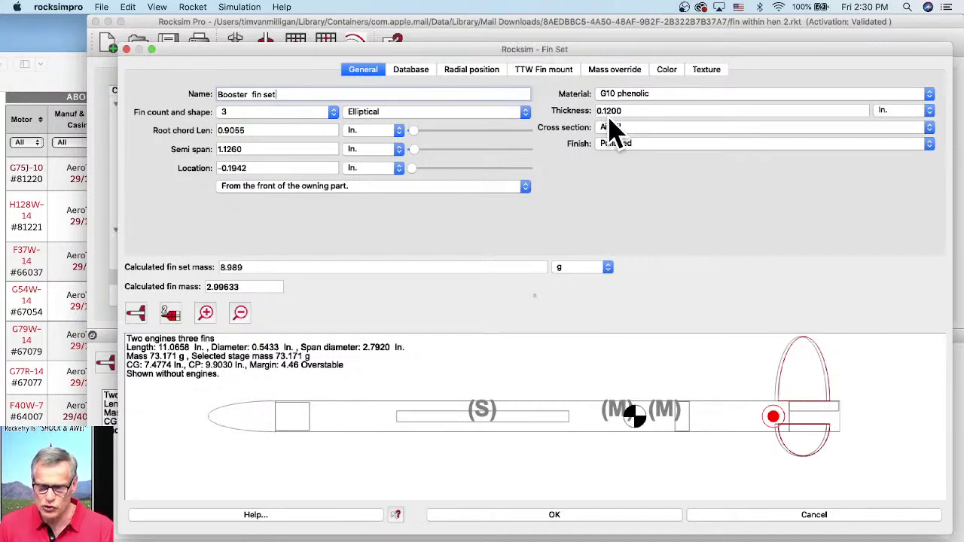
left_click_drag(629, 111, 605, 111)
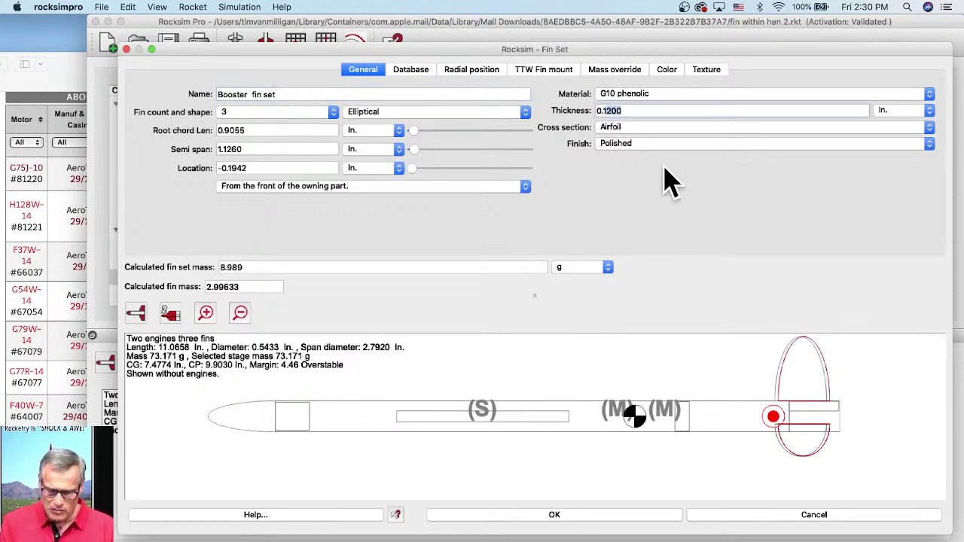
type("0.0")
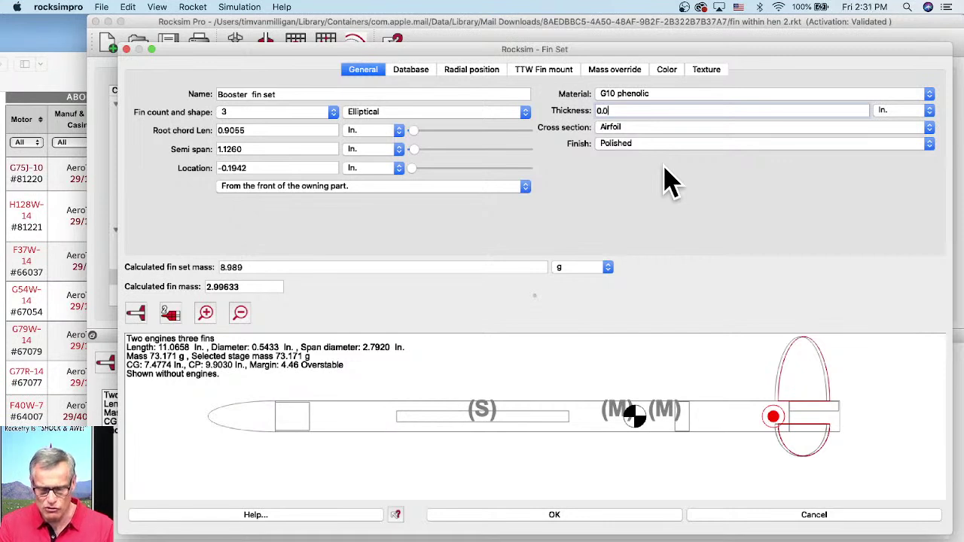
type("2")
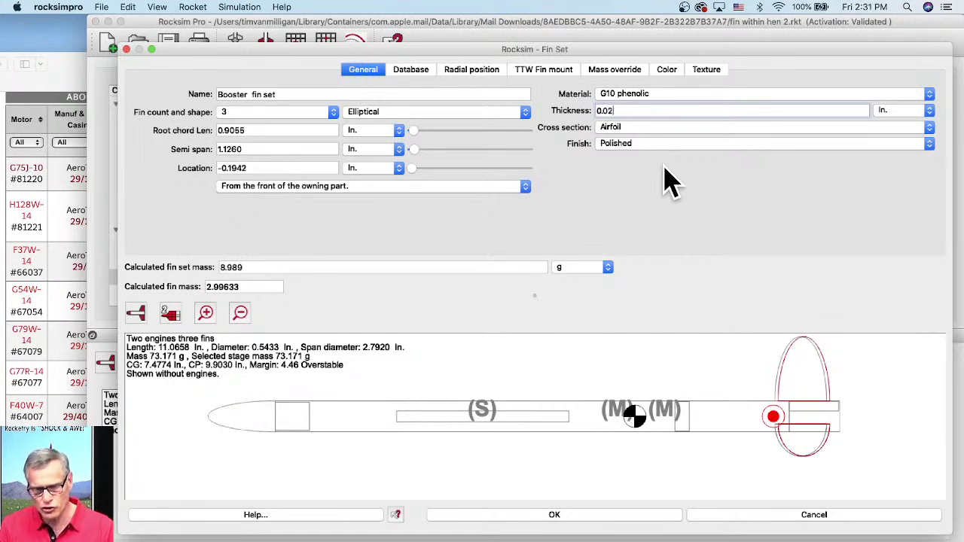
key("Tab")
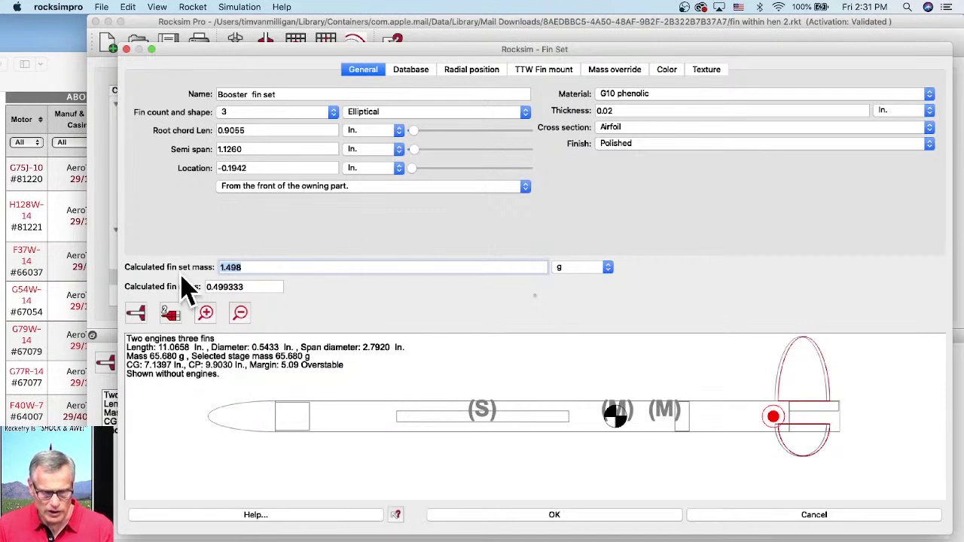
Step: Switch the fin set preview to 3D, inspect the booster fins around the tail, and accept the fin set changes
left_click(135, 313)
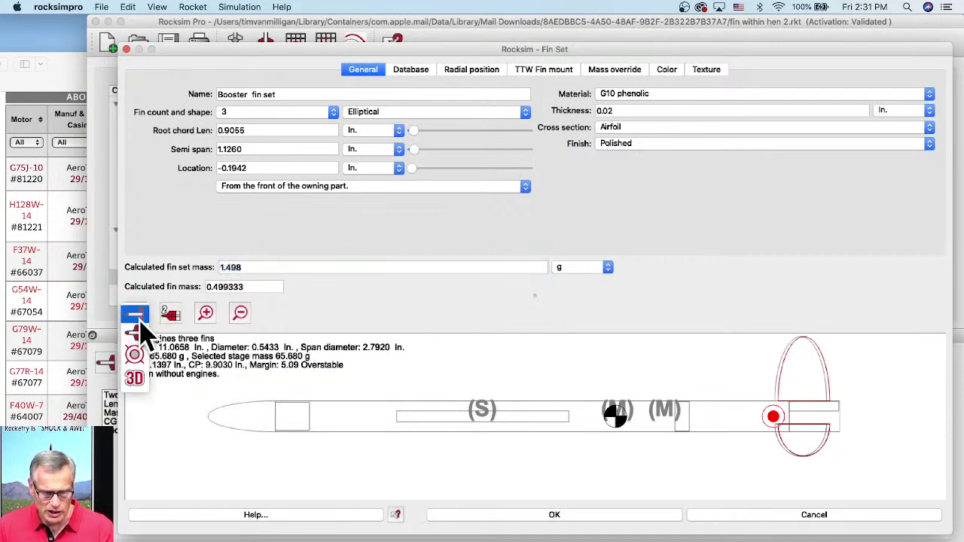
left_click(138, 384)
left_click_drag(710, 431, 570, 433)
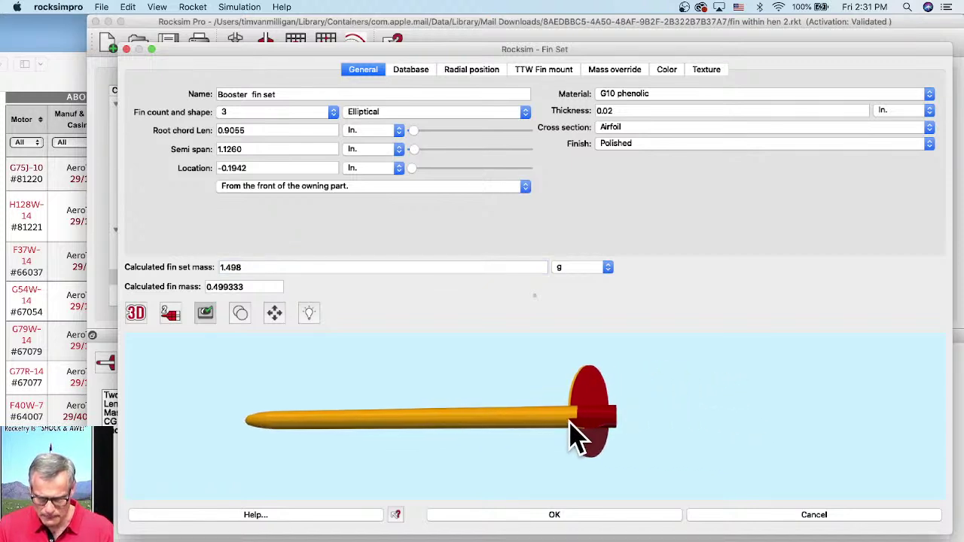
scroll(631, 426, "up", 5)
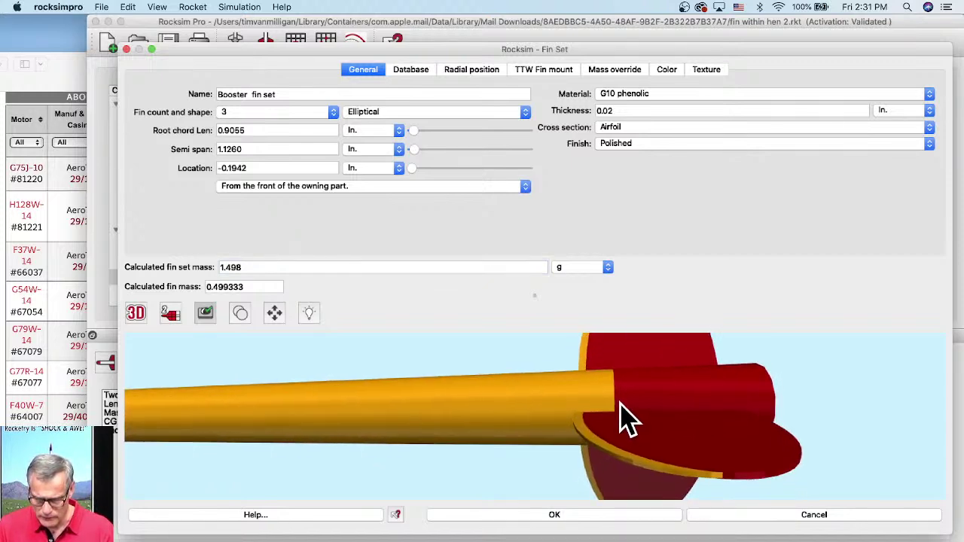
left_click_drag(629, 422, 626, 397)
scroll(734, 413, "up", 3)
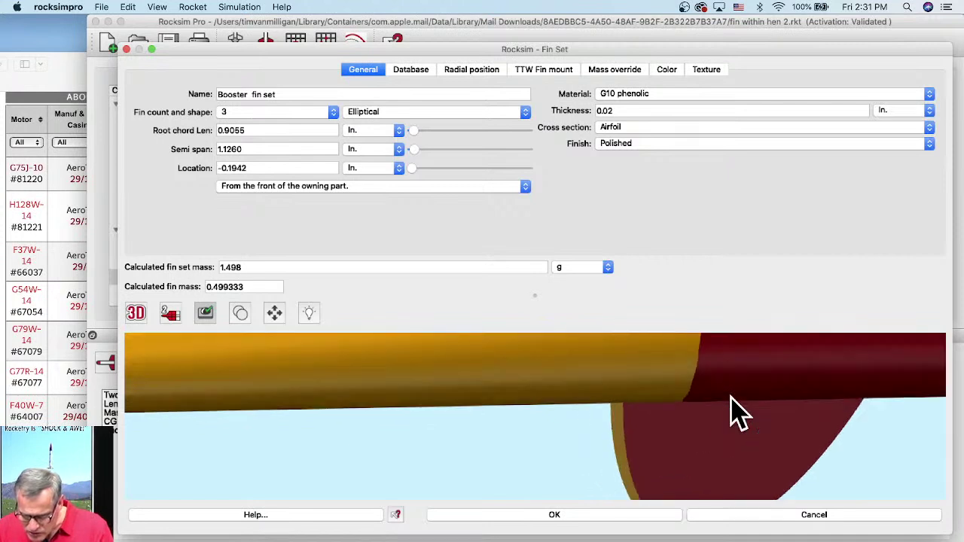
scroll(727, 409, "down", 5)
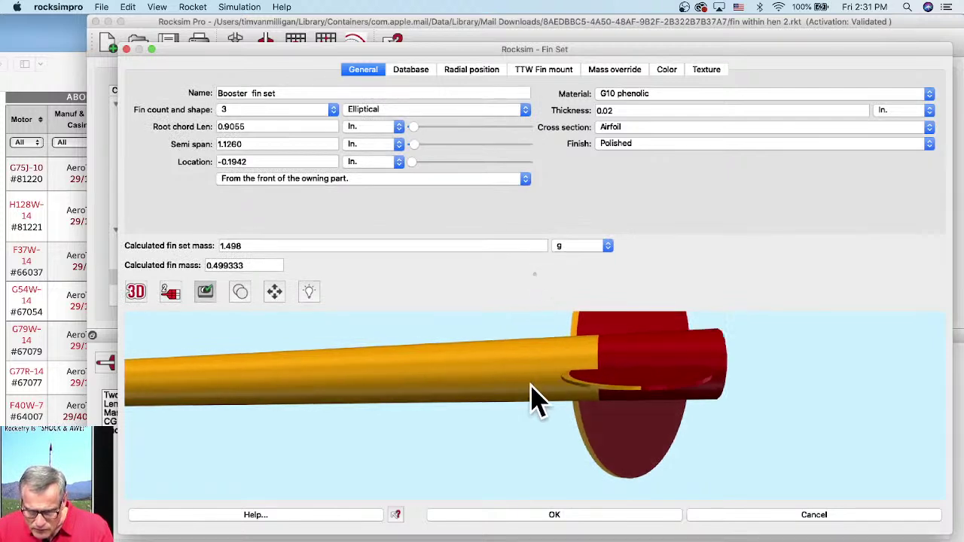
left_click_drag(534, 399, 502, 394)
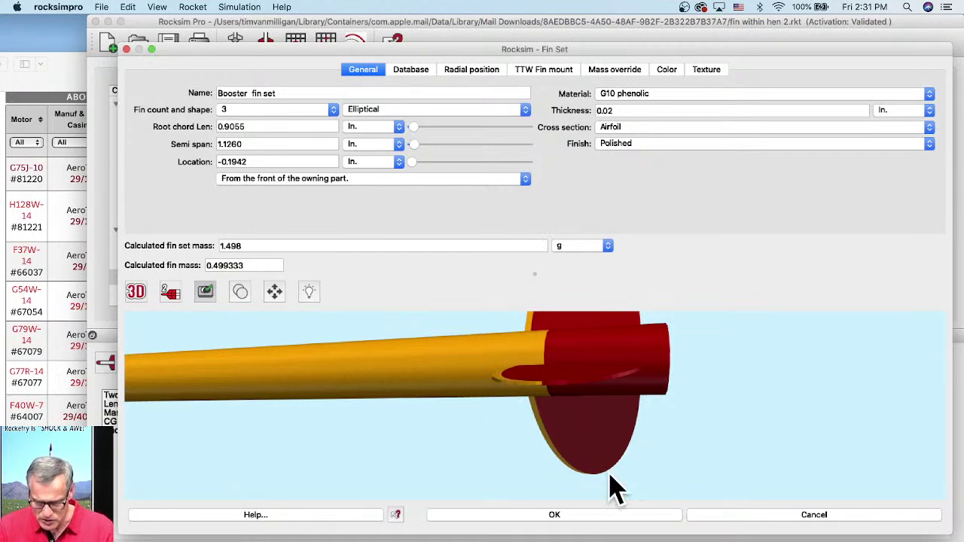
left_click(618, 517)
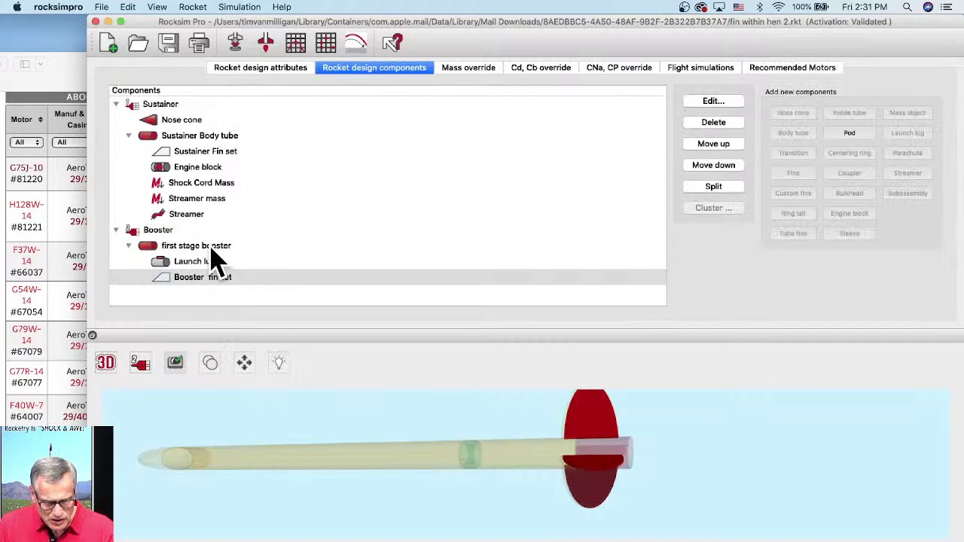
Step: Open the Sustainer Fin set, check its thickness, and close it without making changes
left_click(210, 155)
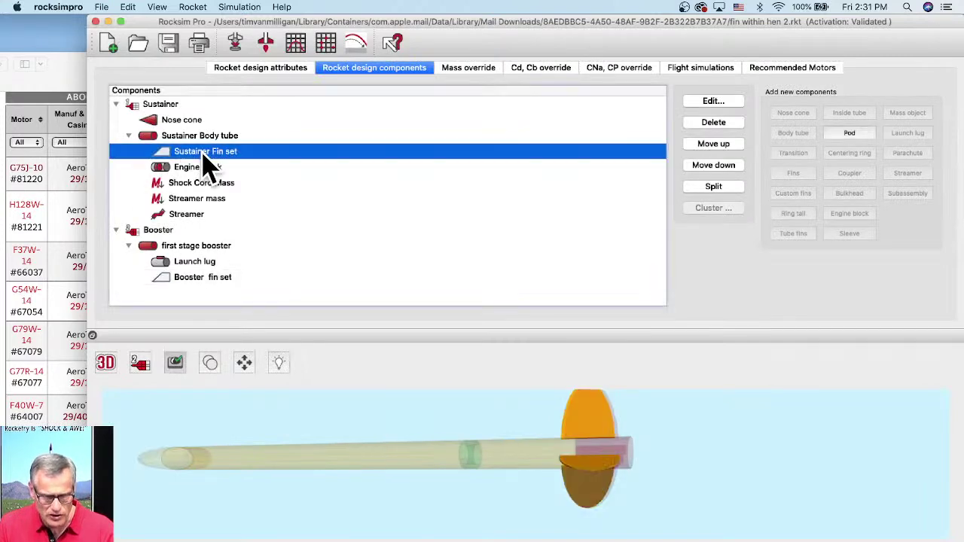
double_click(204, 156)
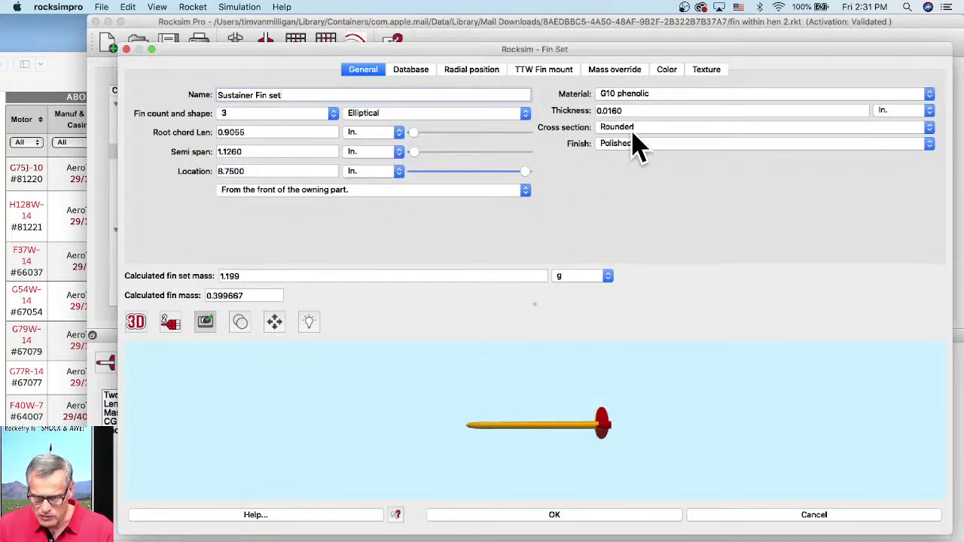
double_click(617, 110)
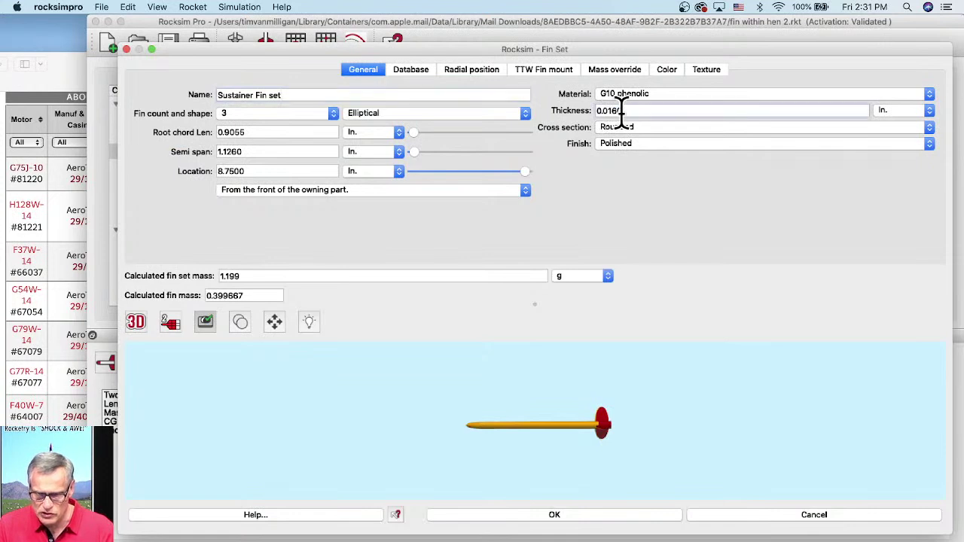
left_click(734, 518)
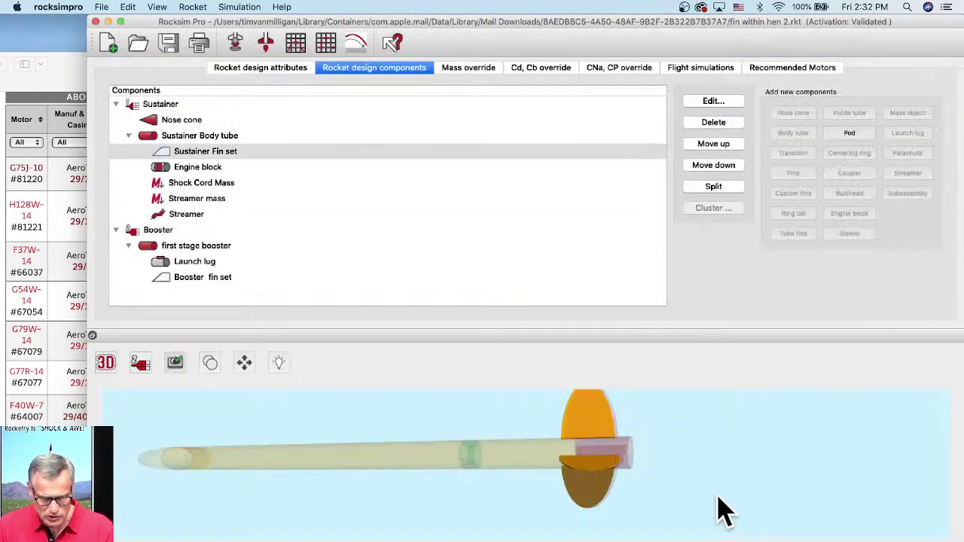
Step: Set the Booster fin set's thickness to 0.016 in. and inspect the overlapping fins at the tail in the 3D preview
left_click(199, 277)
double_click(200, 277)
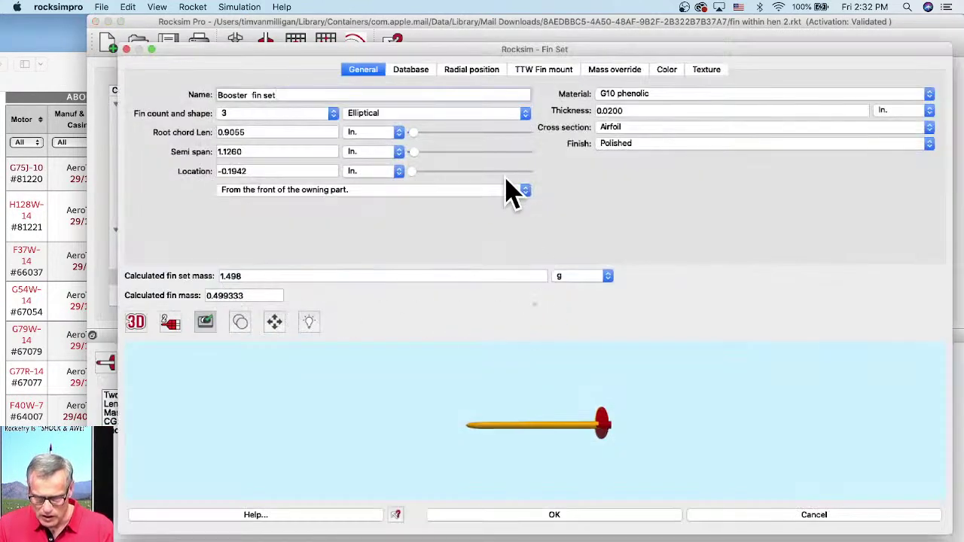
left_click(614, 111)
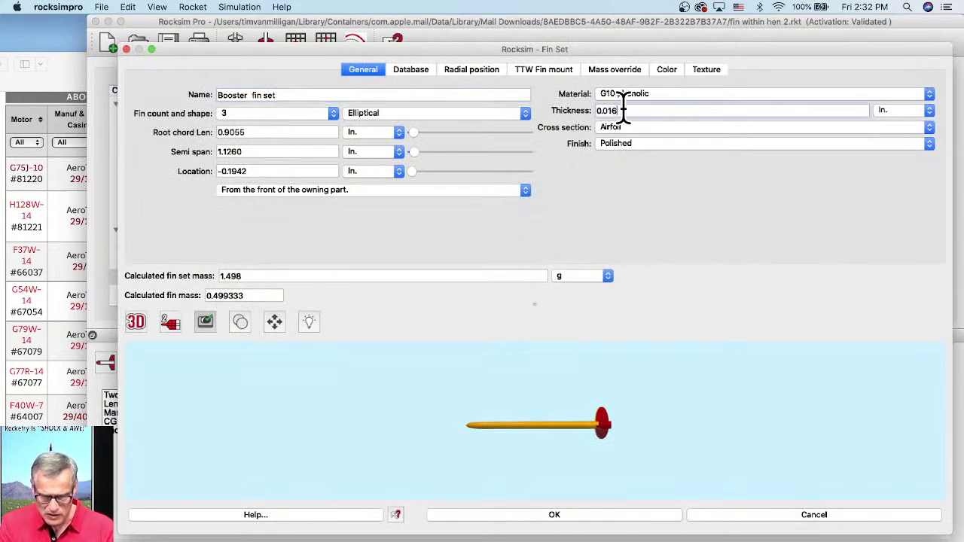
key("Tab")
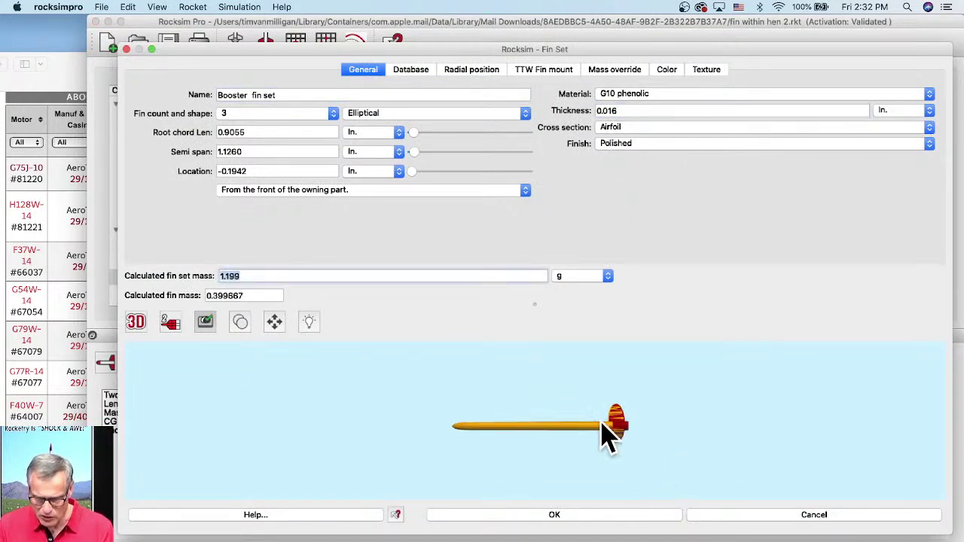
scroll(609, 437, "up", 5)
left_click_drag(708, 452, 581, 430)
scroll(594, 426, "up", 5)
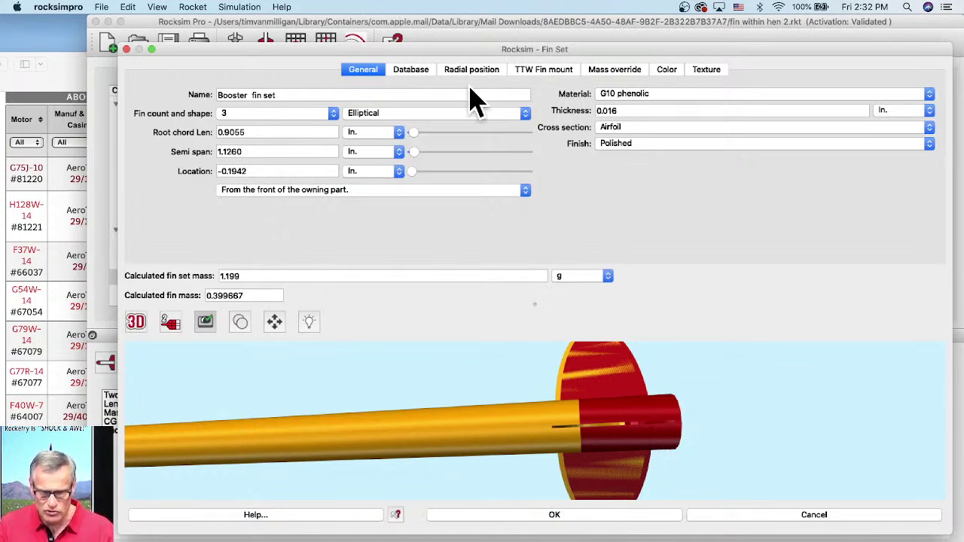
Step: Switch the fin set preview to the end view, show the radial position settings, and enlarge the editing window
left_click(136, 322)
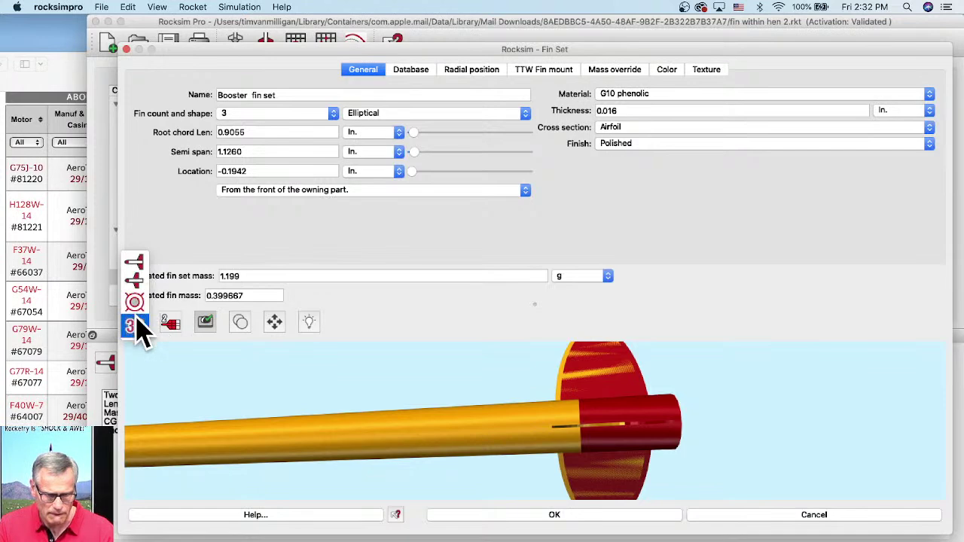
left_click(135, 305)
scroll(482, 391, "up", 3)
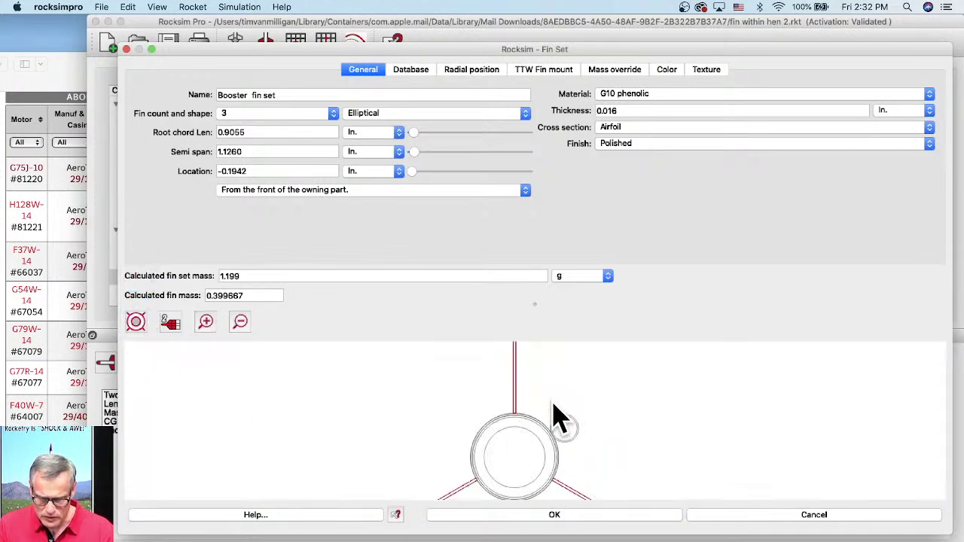
left_click(461, 68)
left_click_drag(456, 43, 455, 15)
left_click_drag(528, 506, 527, 541)
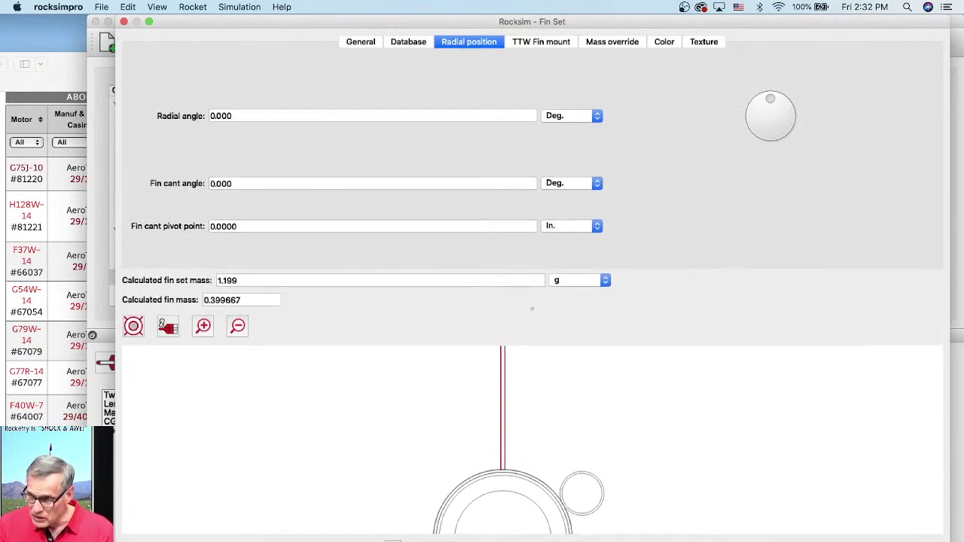
Step: Rotate the booster fins around the body tube and set their radial angle to 3.5 degrees
left_click(773, 99)
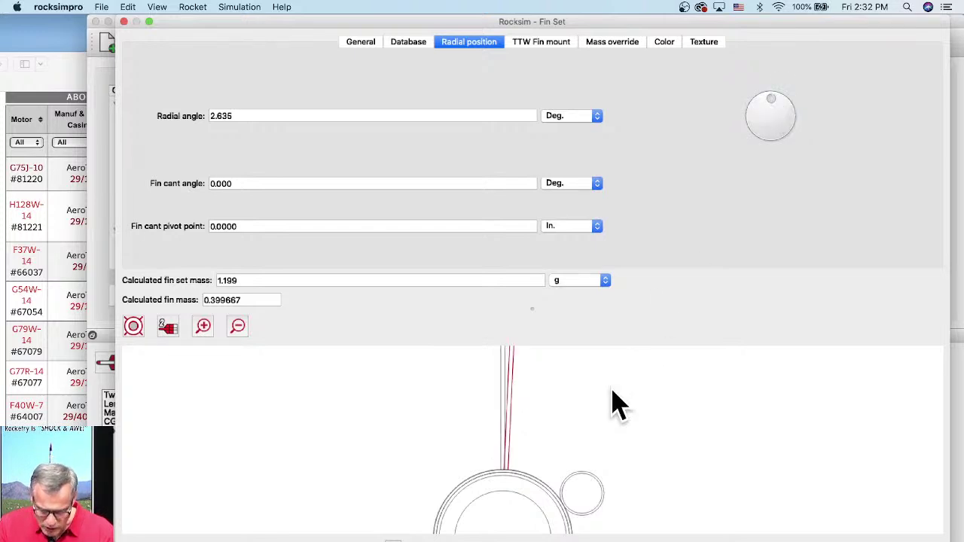
scroll(506, 484, "up", 5)
scroll(508, 486, "up", 5)
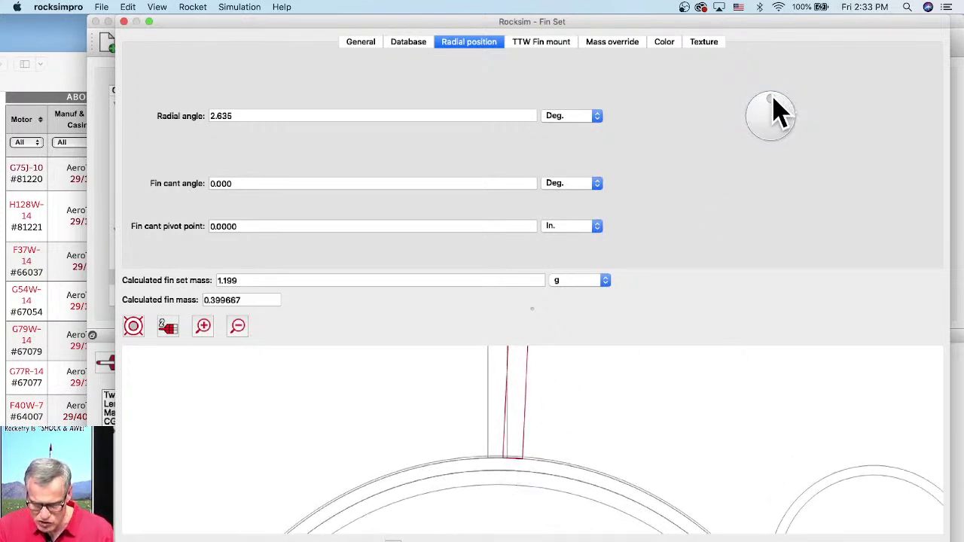
mouse_move(777, 112)
left_mouse_down()
mouse_move(775, 98)
mouse_move(780, 110)
left_mouse_up()
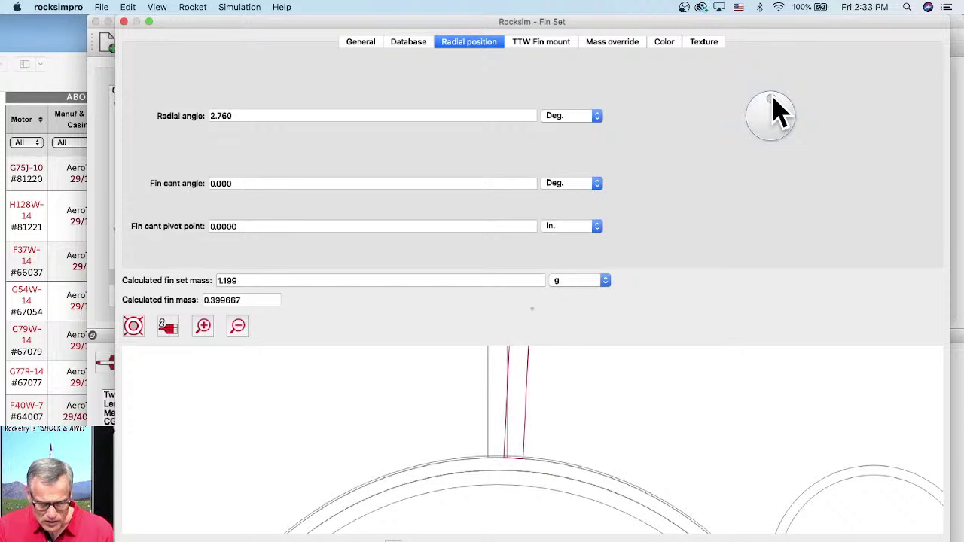
left_click_drag(249, 115, 194, 128)
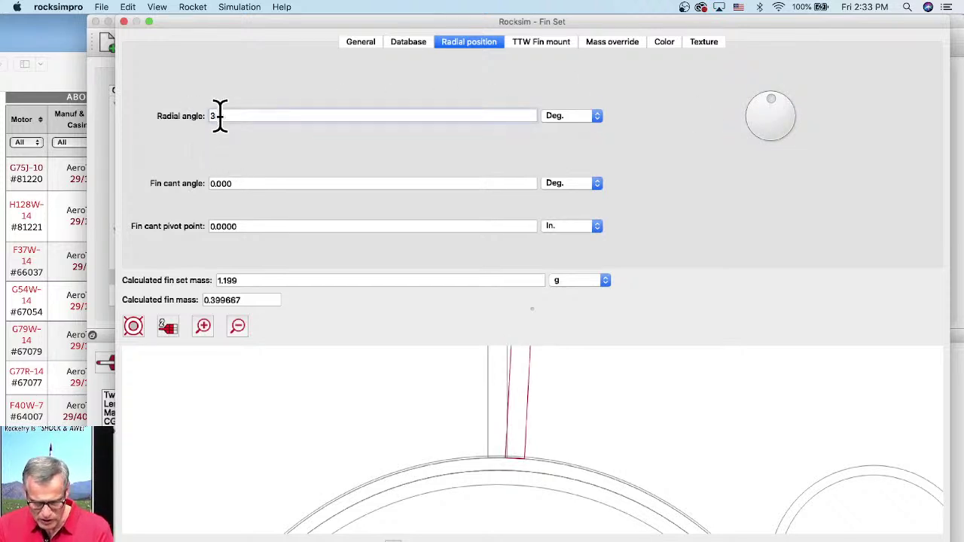
type("3.5")
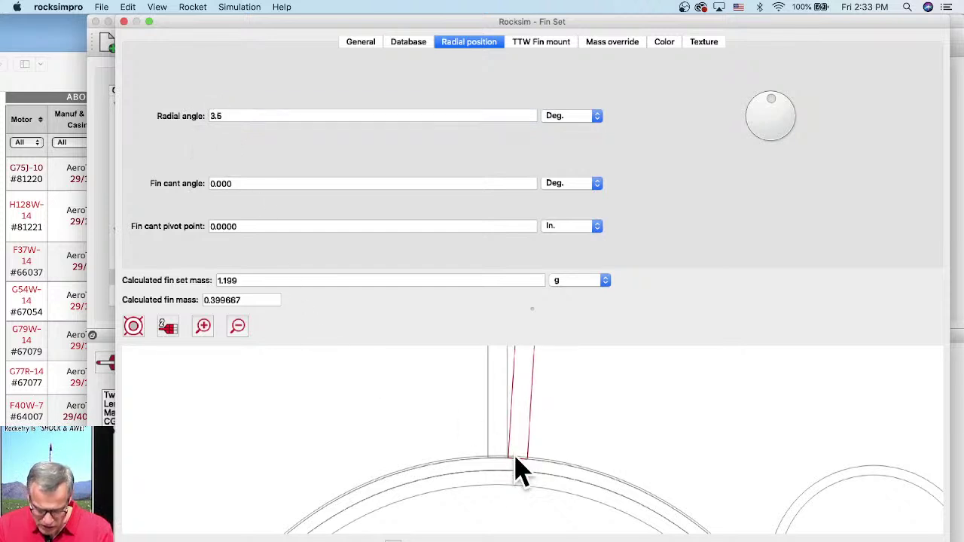
Step: Inspect the gap between the booster and sustainer fins from root to tip, and accept the fin set changes
scroll(512, 478, "up", 5)
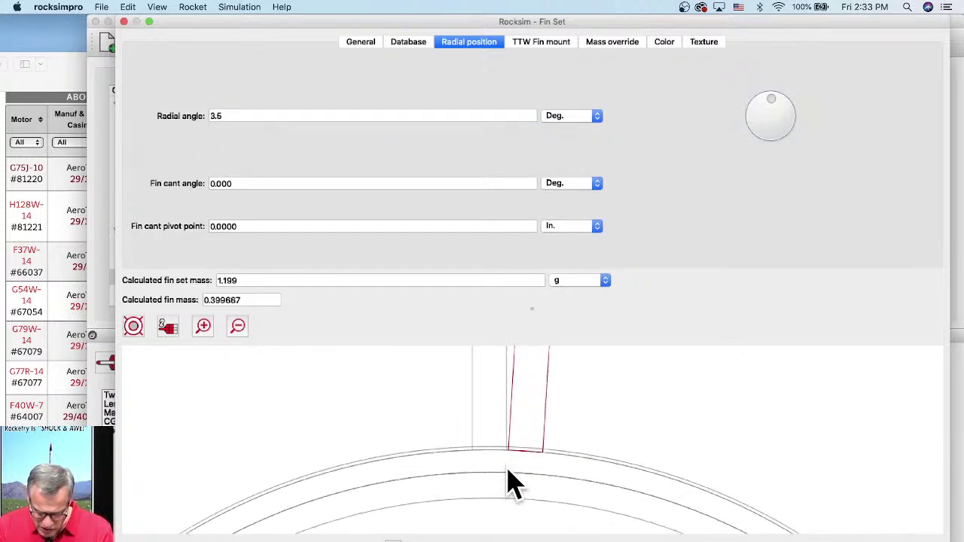
scroll(509, 461, "up", 2)
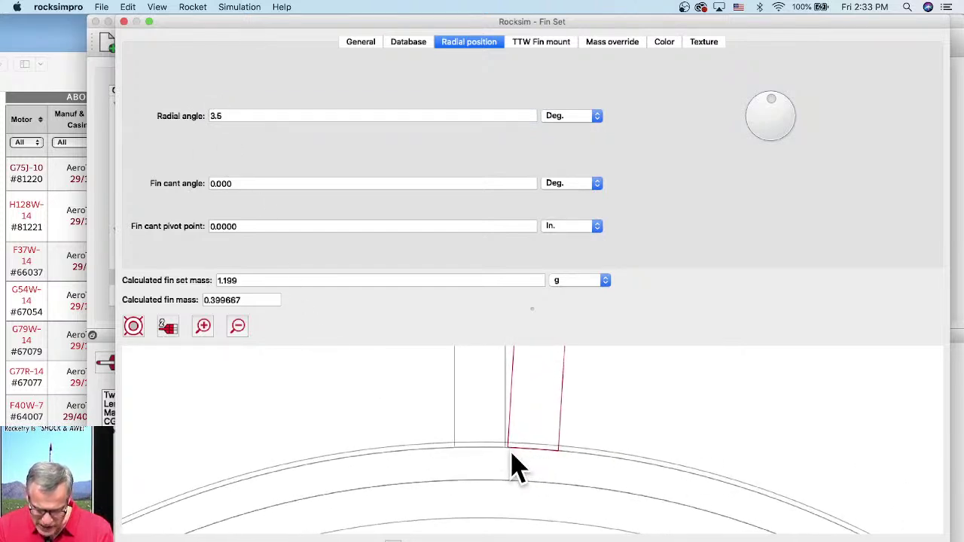
scroll(517, 461, "down", 5)
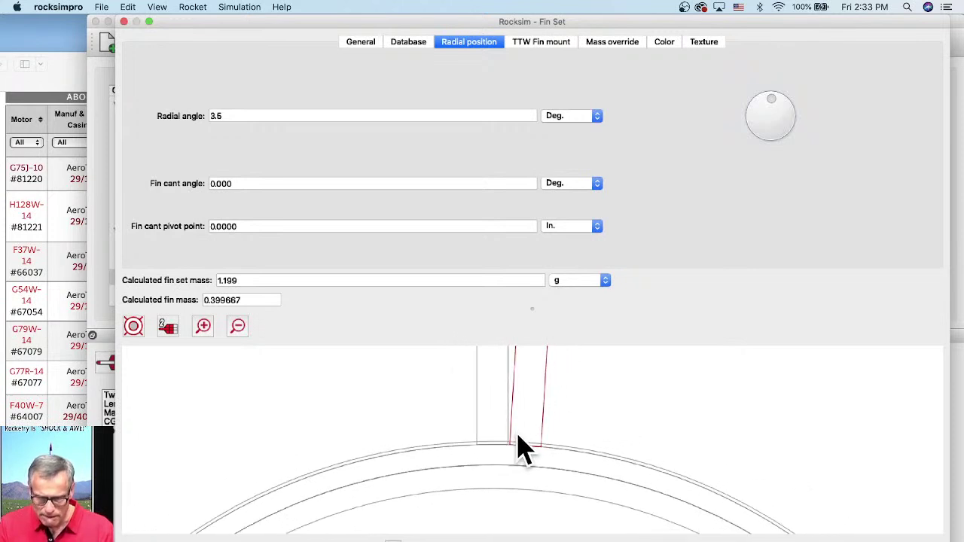
scroll(525, 449, "down", 10)
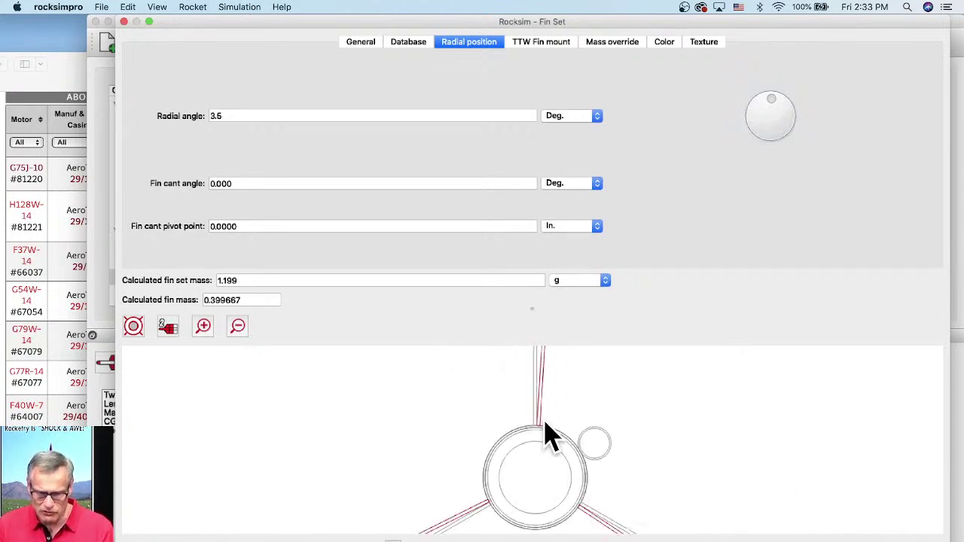
scroll(561, 440, "up", 10)
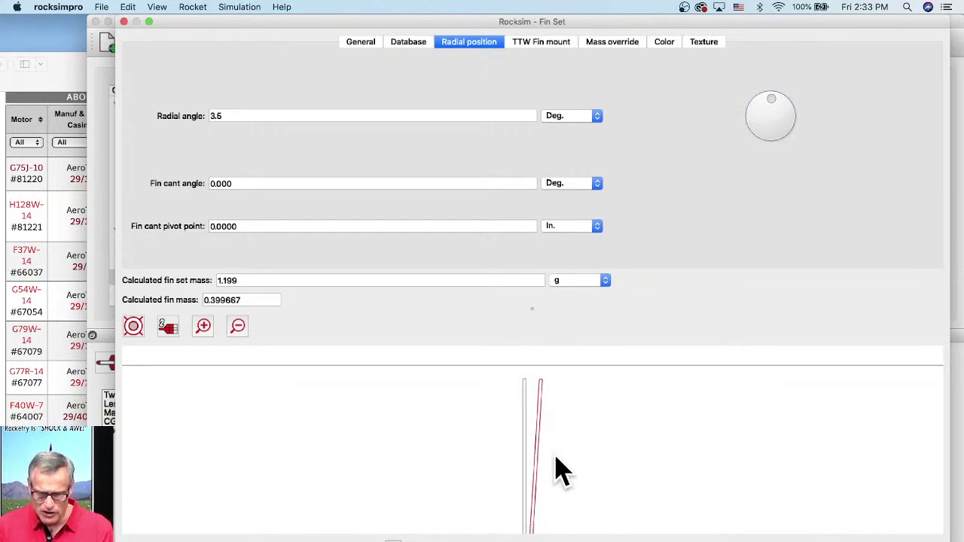
scroll(558, 476, "down", 2)
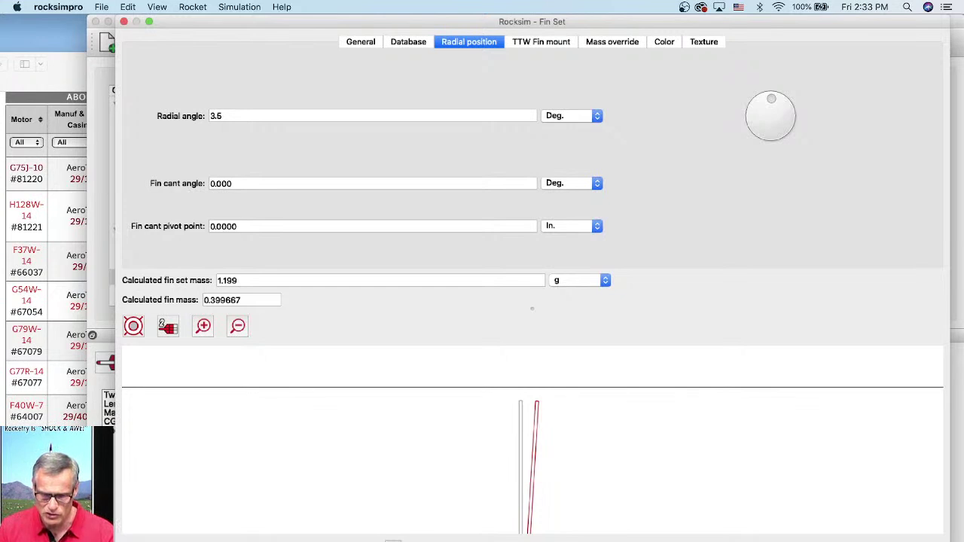
key("Return")
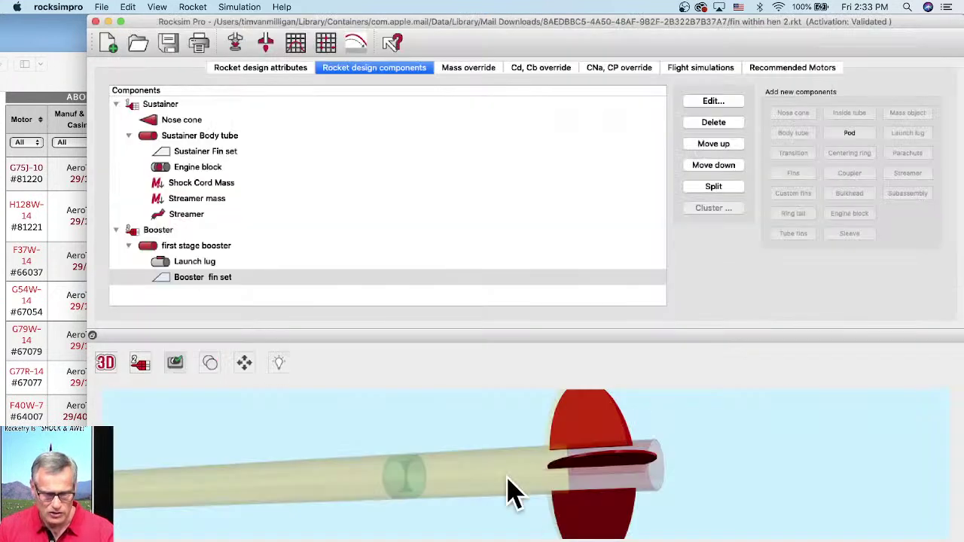
Step: Copy the Booster fin set and paste the duplicate onto the first stage booster tube
right_click(207, 280)
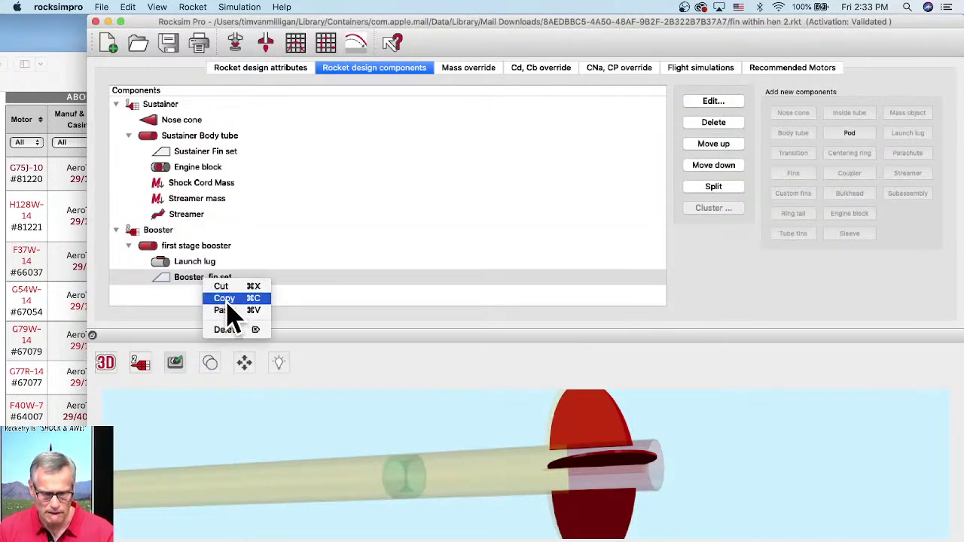
left_click(224, 299)
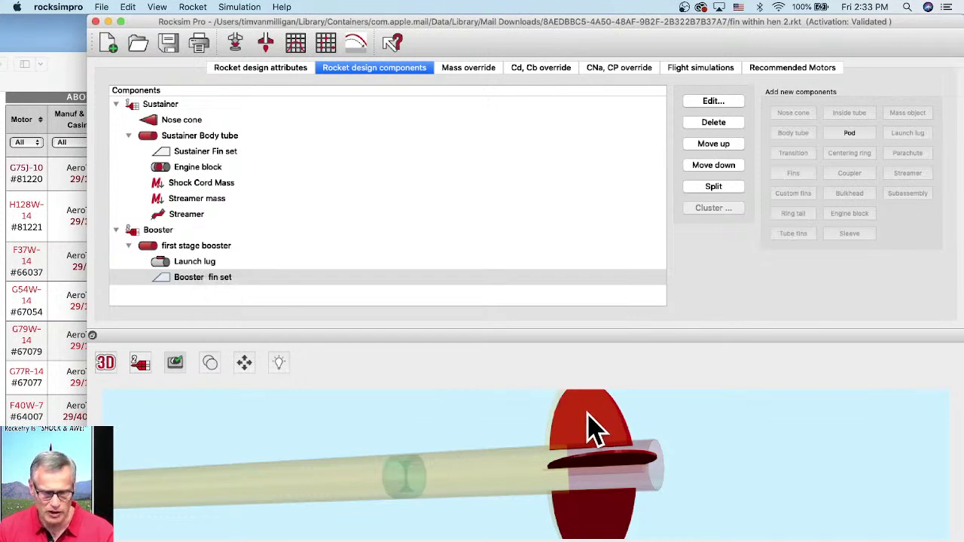
left_click(182, 251)
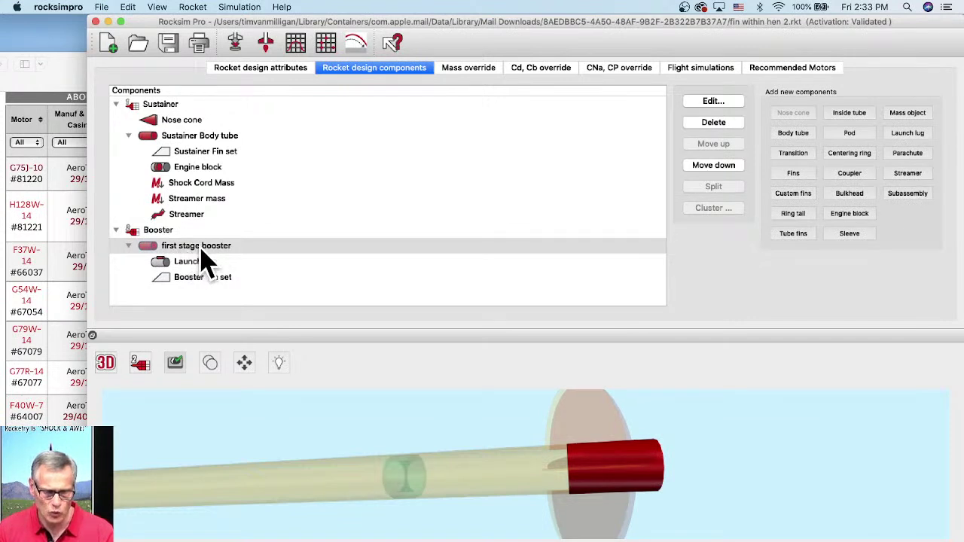
right_click(201, 251)
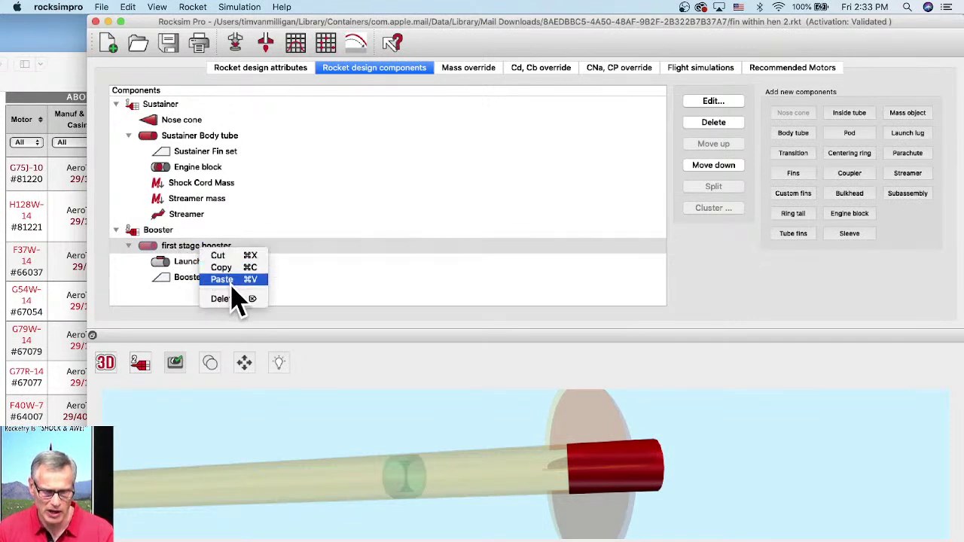
left_click(227, 280)
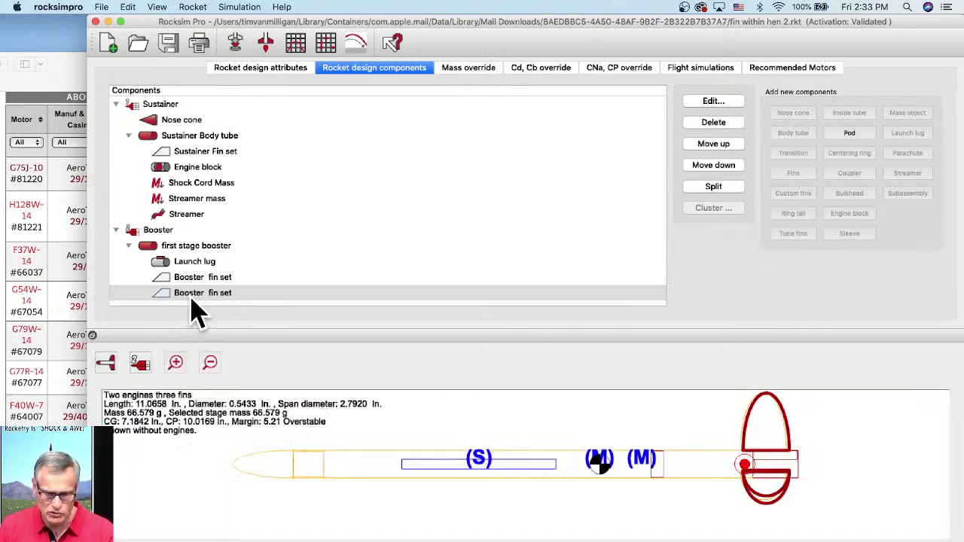
Step: Try a radial angle of -3.5 degrees on the pasted Booster fin set, inspect the fin spacing, and close it without saving
double_click(193, 295)
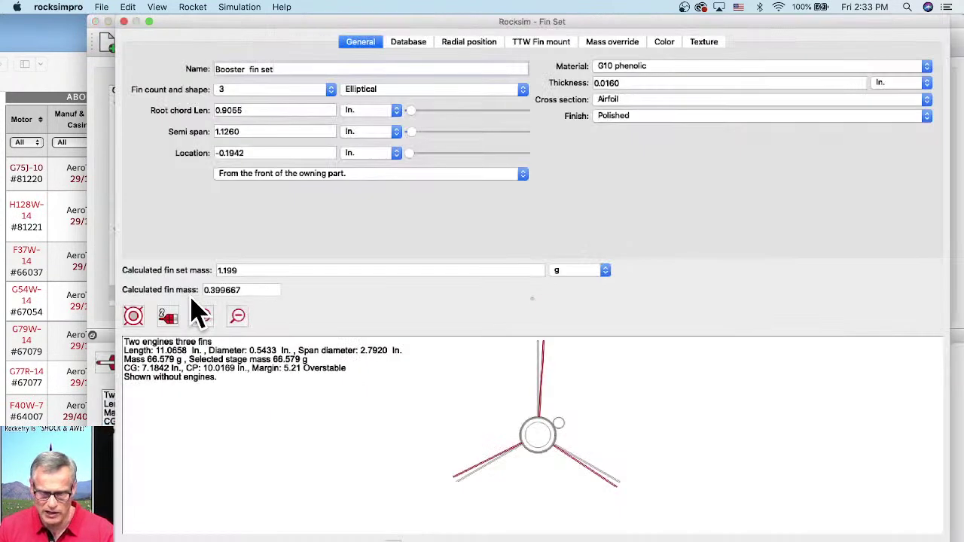
left_click(469, 43)
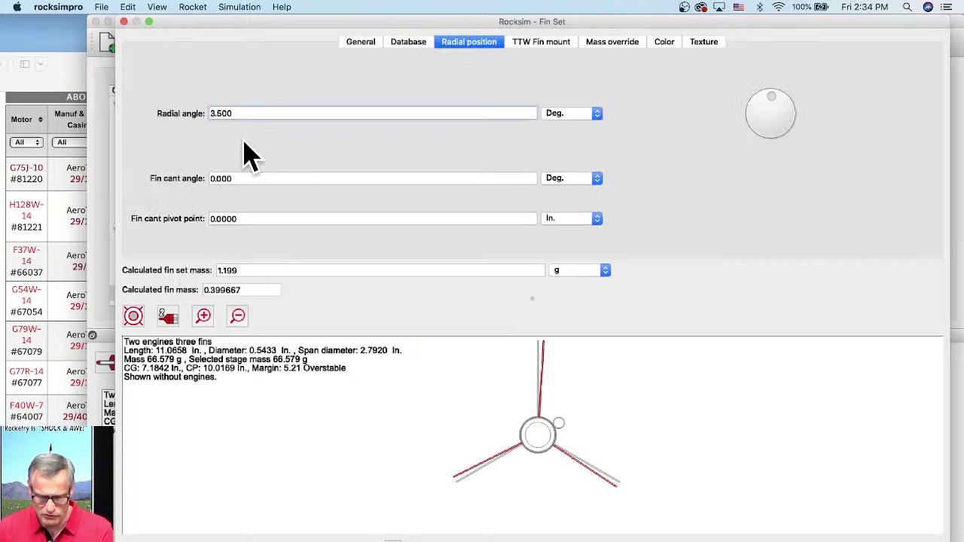
type("-")
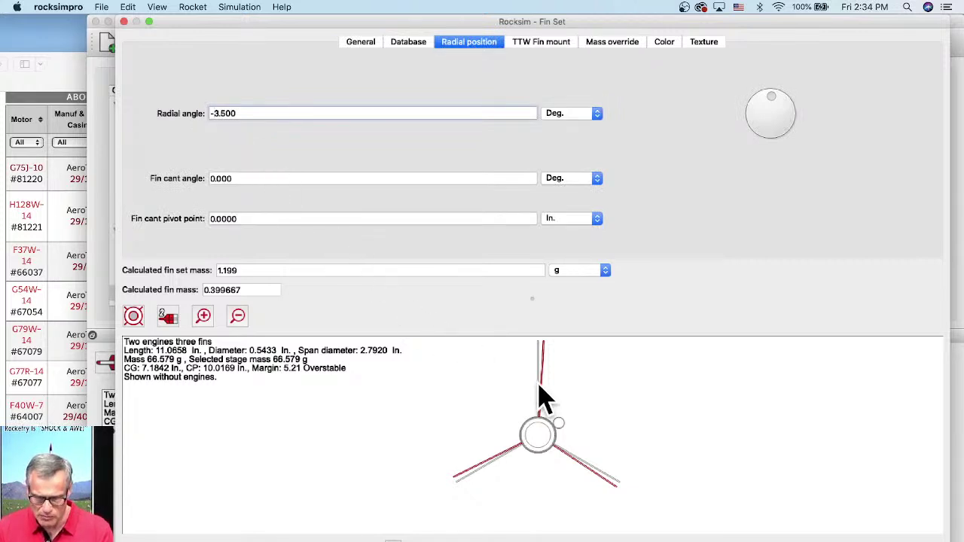
left_click(535, 393)
scroll(540, 378, "up", 3)
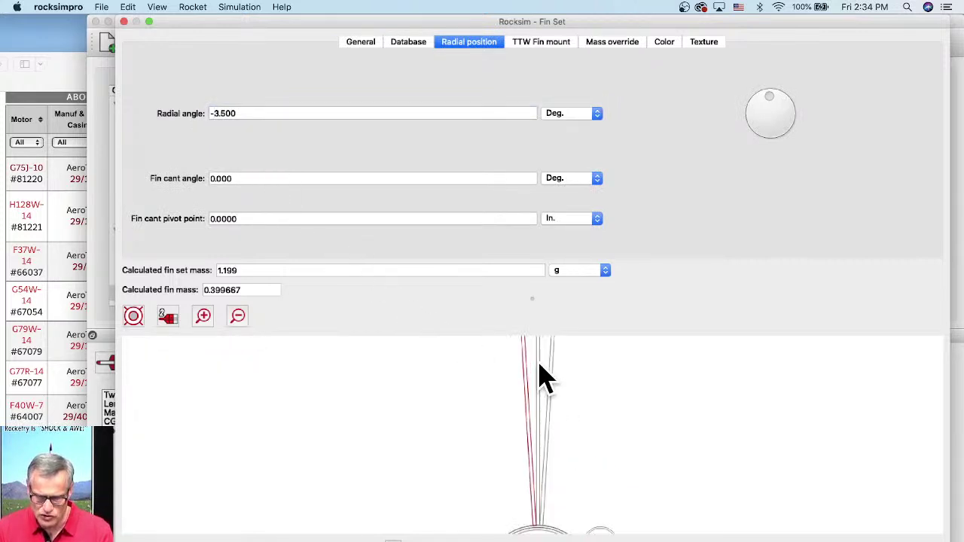
scroll(574, 403, "up", 2)
scroll(574, 403, "down", 4)
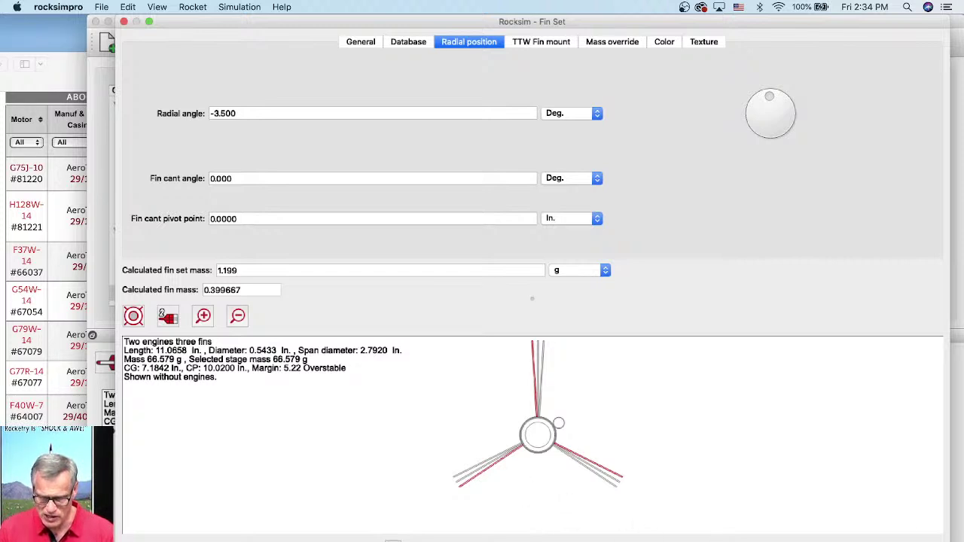
key("super+w")
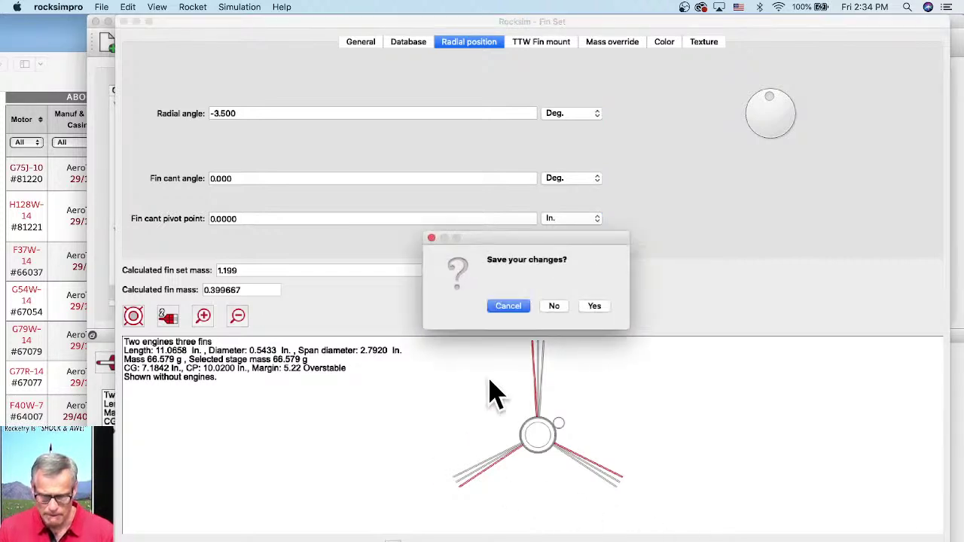
left_click(555, 306)
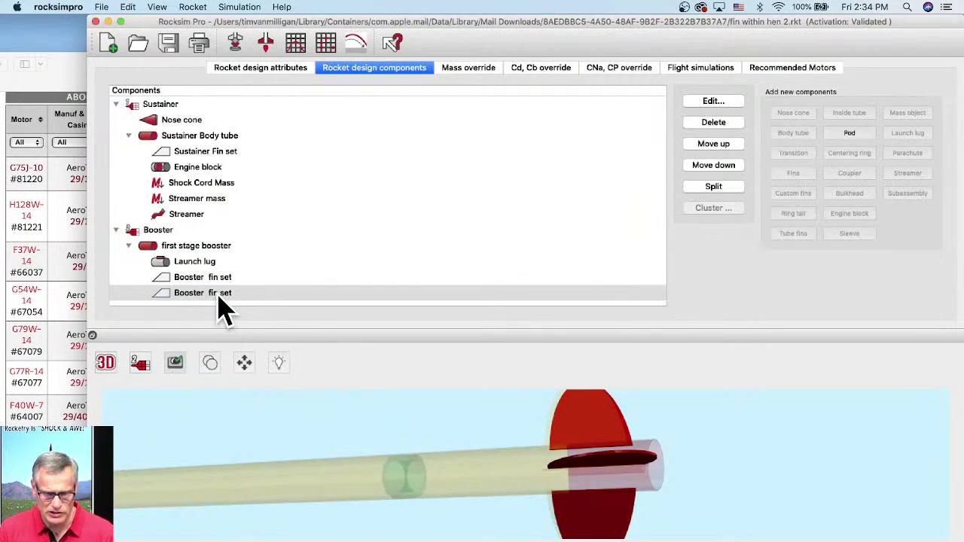
Step: Delete the duplicate Booster fin set from the first stage booster tube
right_click(214, 298)
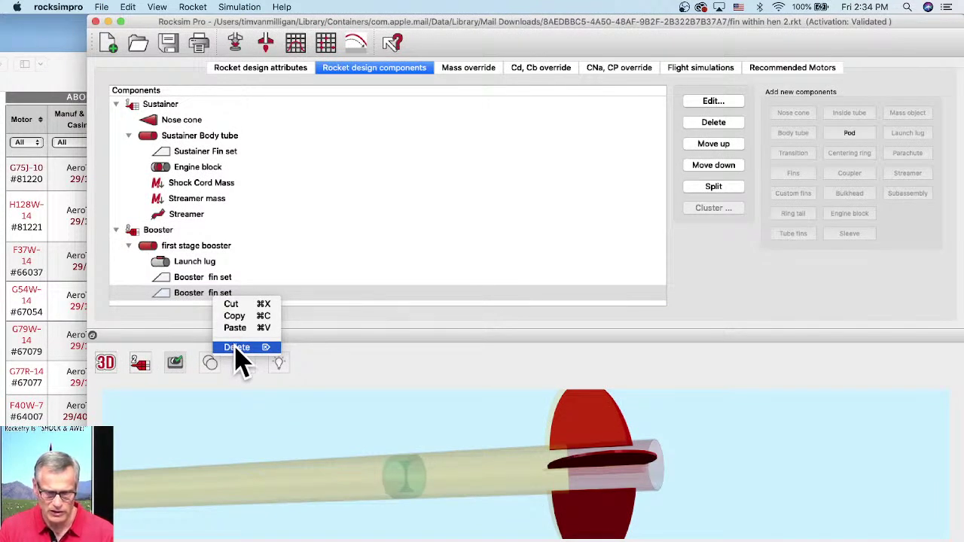
left_click(235, 348)
left_click(544, 317)
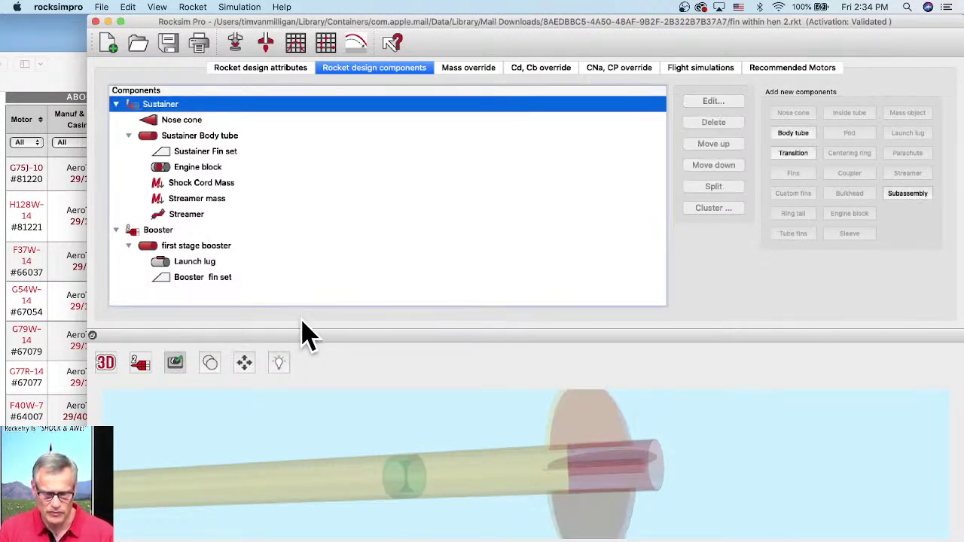
left_click(380, 418)
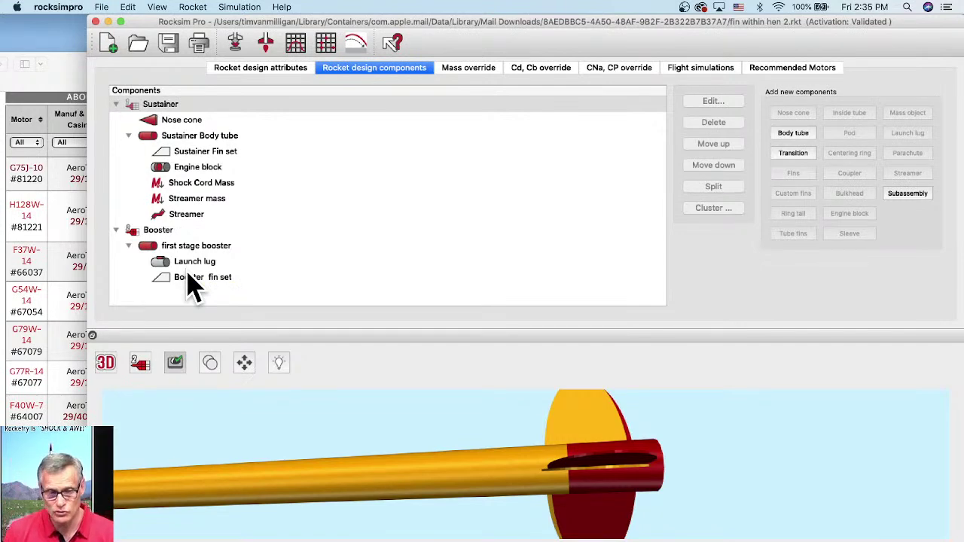
Step: Review the remaining Booster fin set's radial position and general dimensions, and close it without changes
double_click(192, 278)
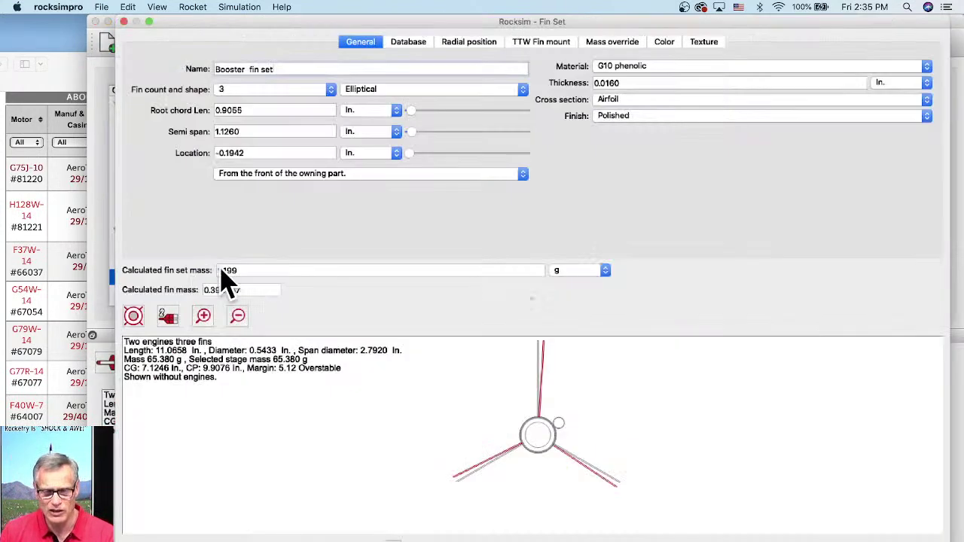
left_click(457, 48)
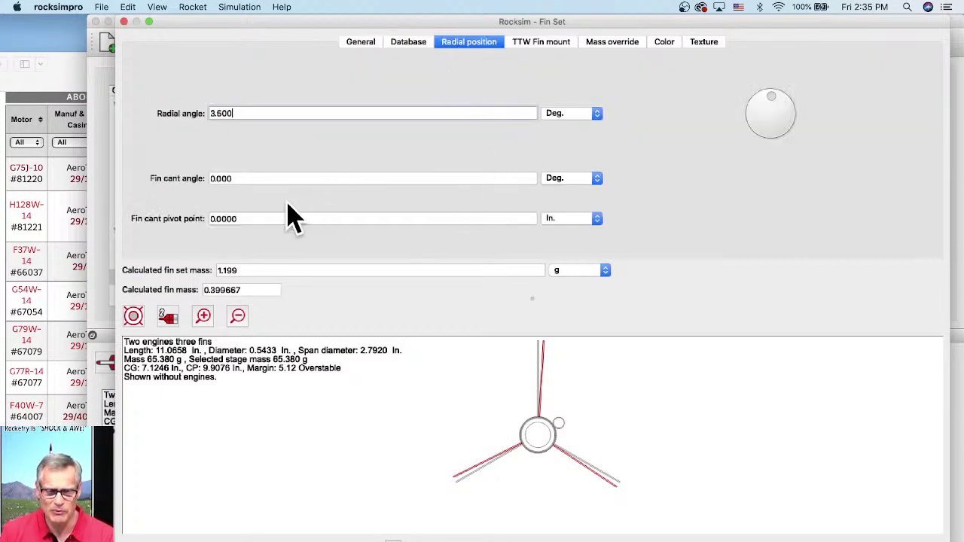
left_click(361, 45)
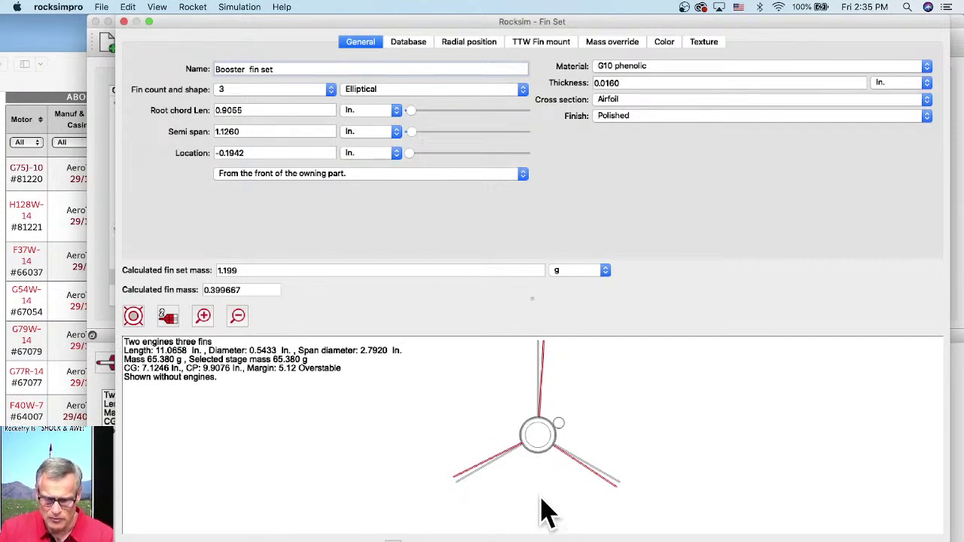
key("Escape")
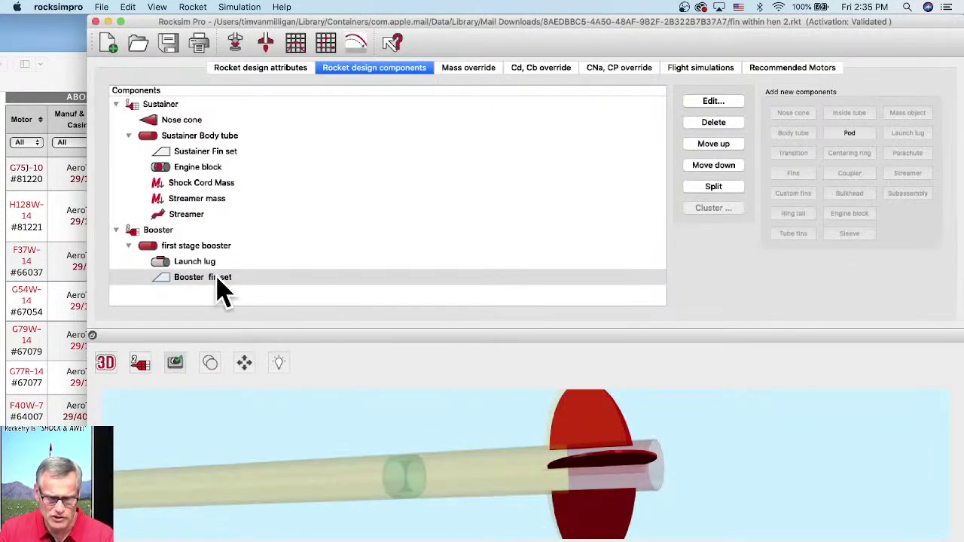
Step: Copy the Booster fin set for reuse and delete the original from the first stage booster tube
right_click(216, 286)
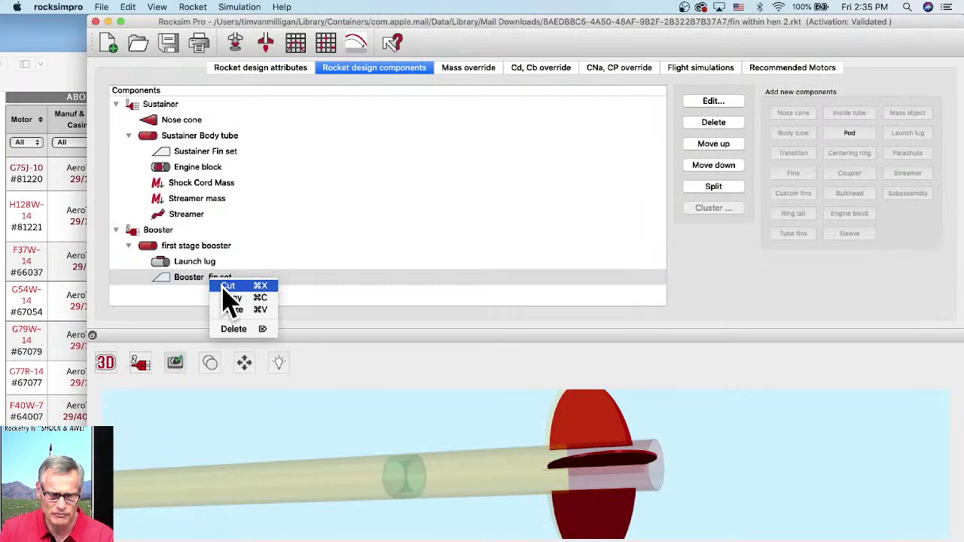
left_click(226, 298)
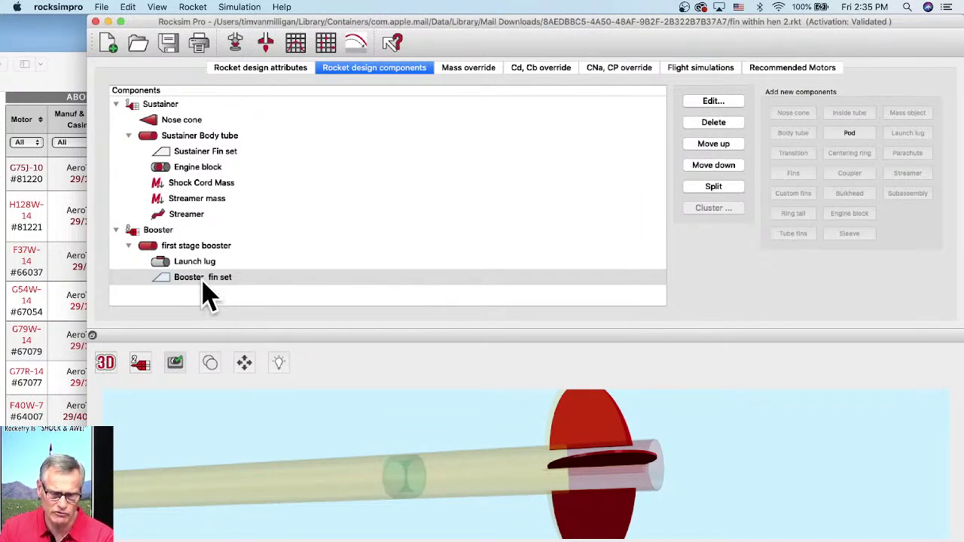
right_click(208, 293)
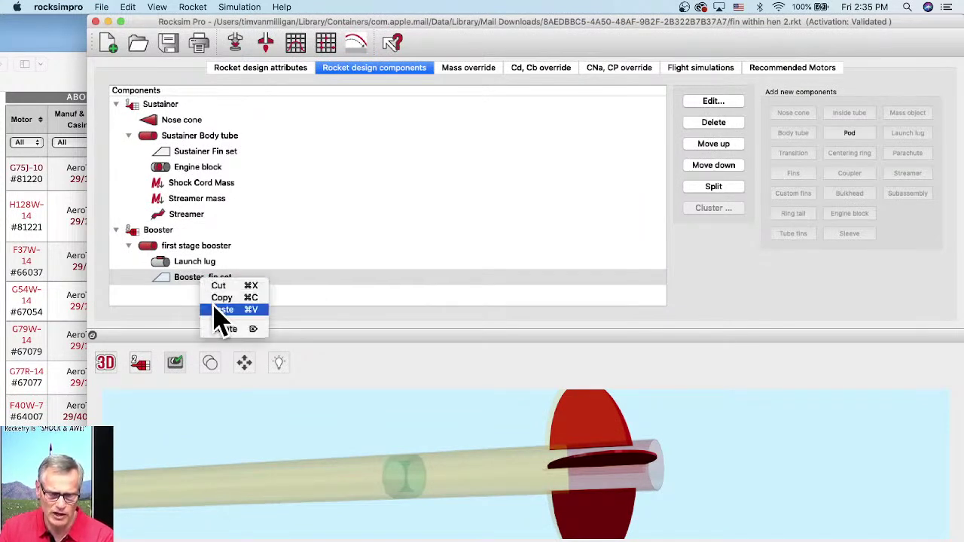
left_click(224, 330)
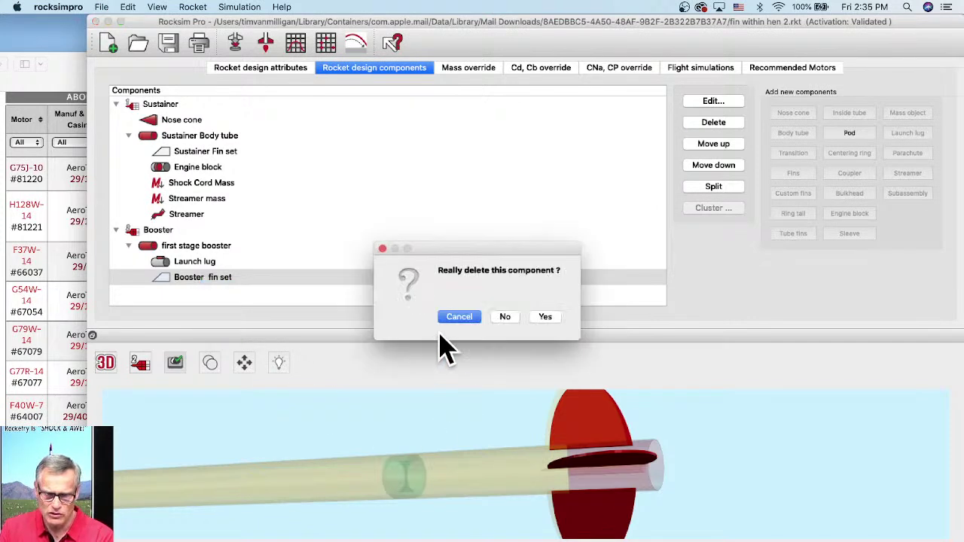
left_click(545, 317)
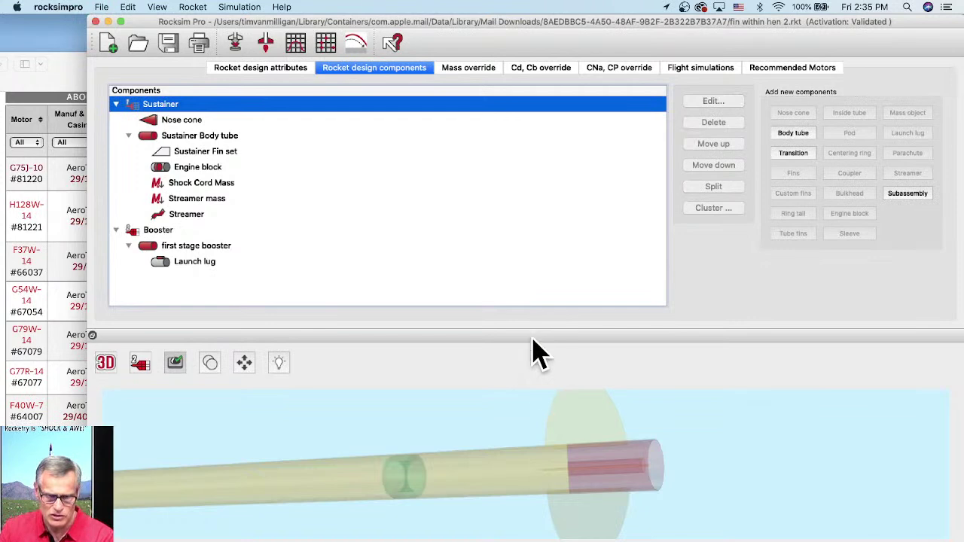
Step: Add an external pod to the first stage booster tube and enlarge its settings window
left_click(210, 261)
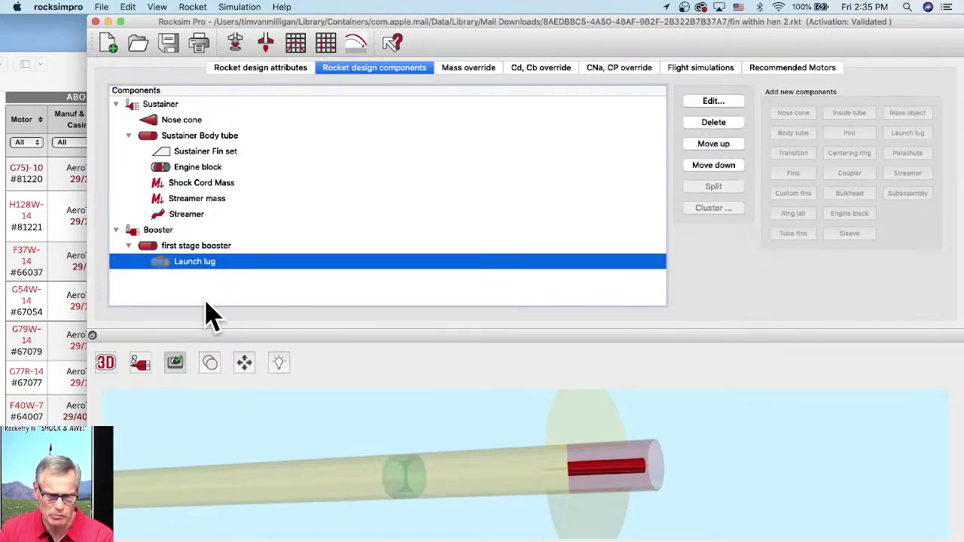
left_click(175, 246)
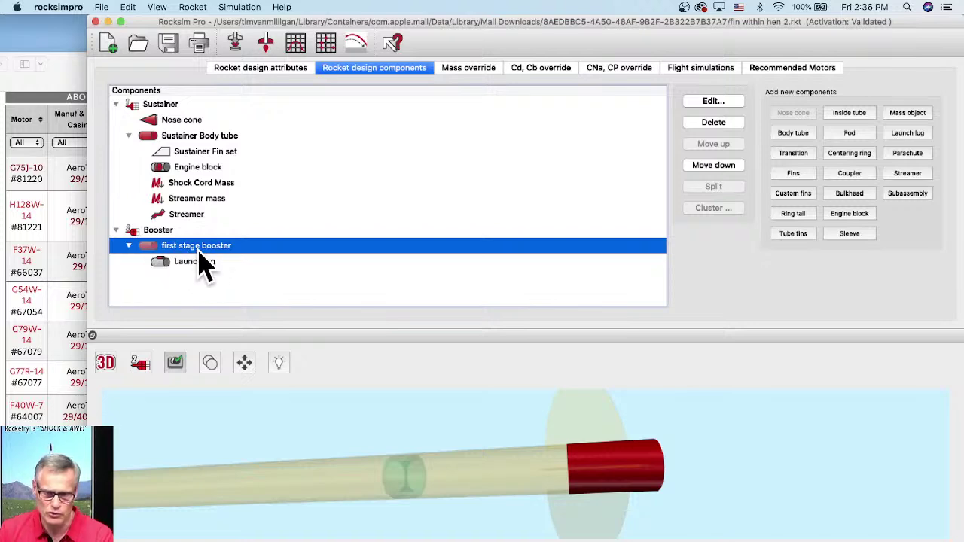
left_click(851, 134)
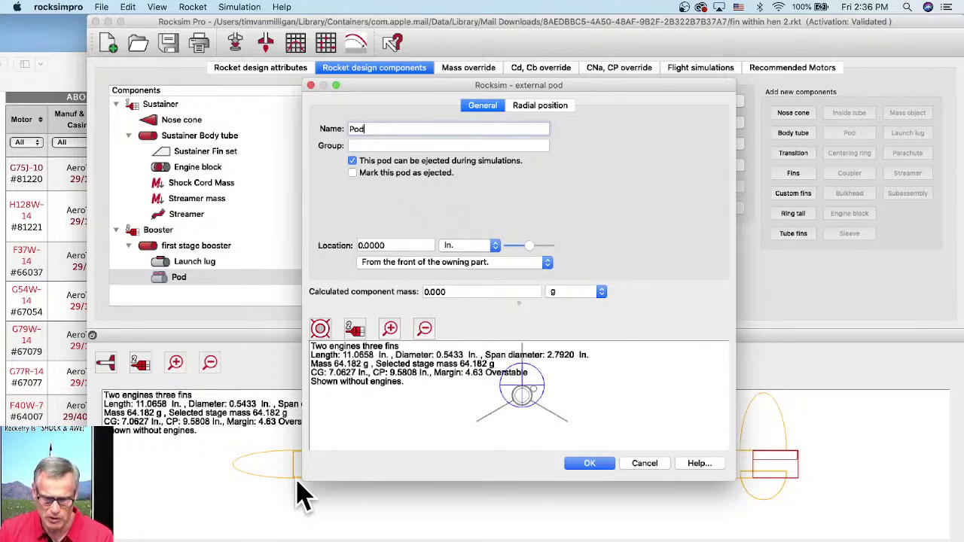
left_click_drag(299, 479, 172, 480)
left_click_drag(733, 482, 859, 541)
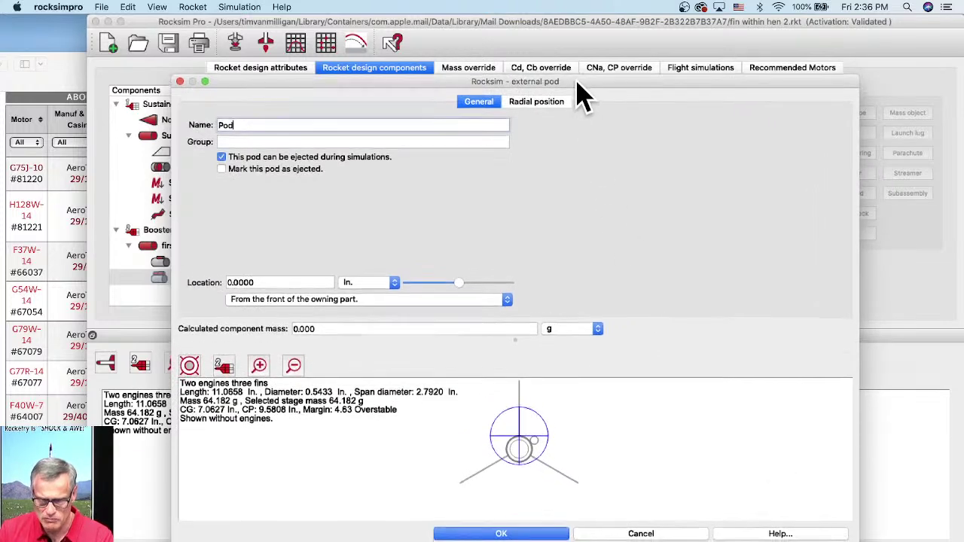
left_click_drag(579, 96, 572, 23)
left_click_drag(850, 503, 925, 541)
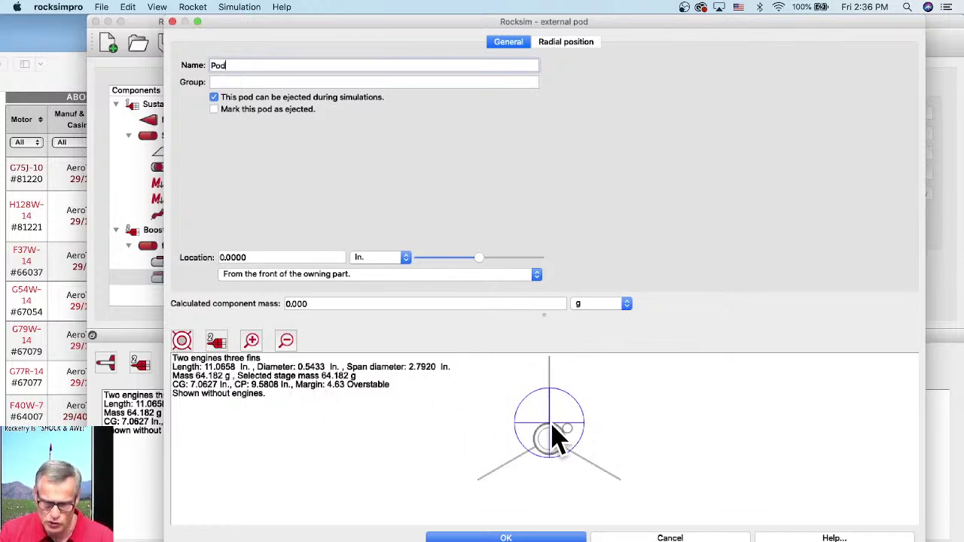
Step: Inspect the pod's placement on the booster tube in the base and side views, and accept the pod
scroll(554, 436, "up", 3)
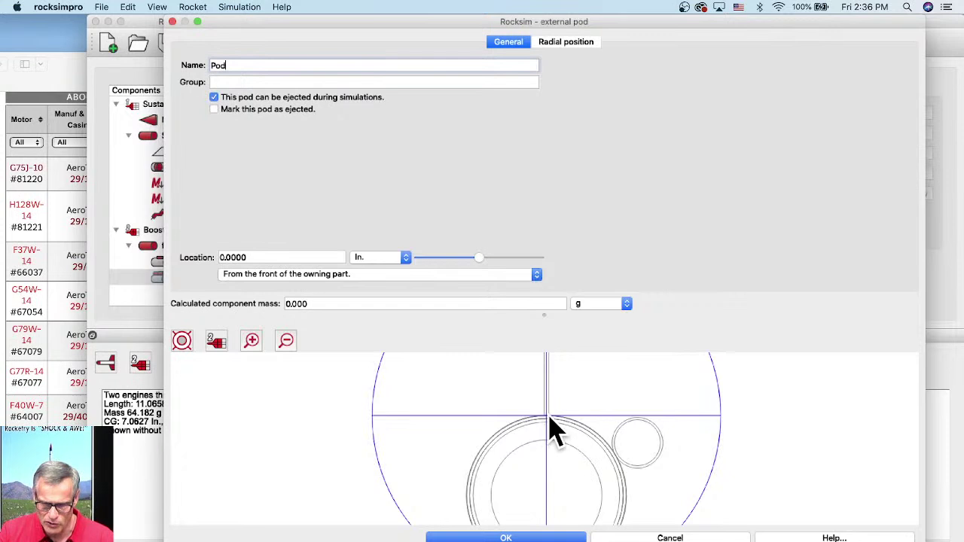
left_click(186, 340)
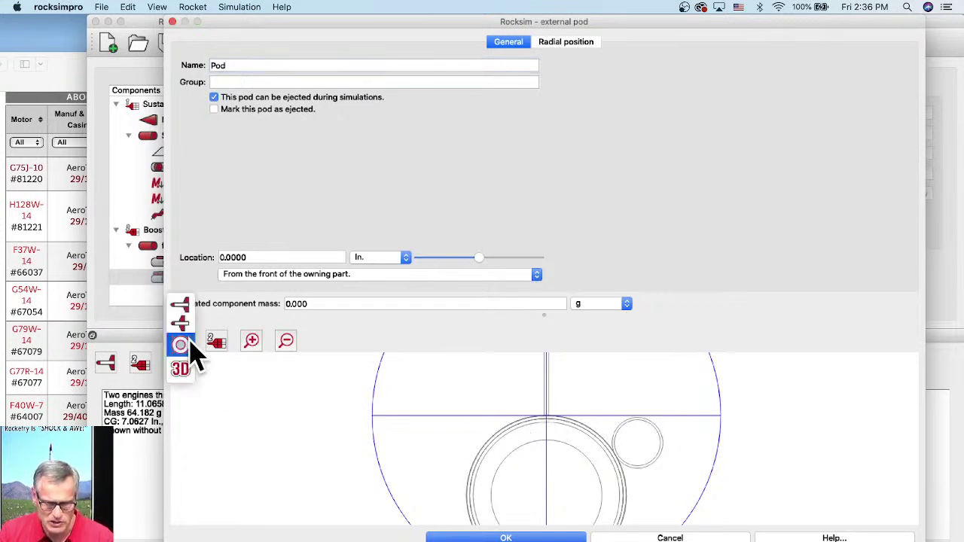
left_click(181, 308)
scroll(467, 440, "down", 3)
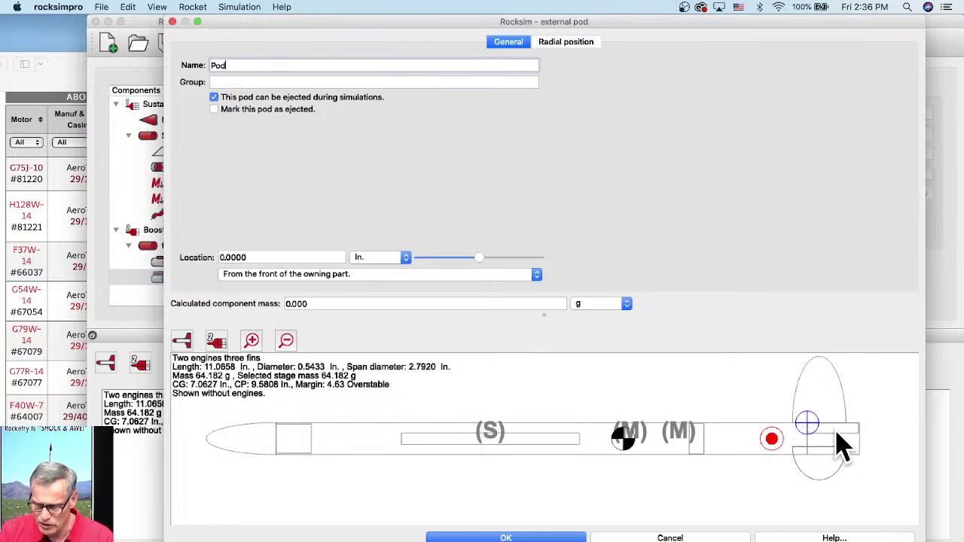
scroll(836, 446, "up", 2)
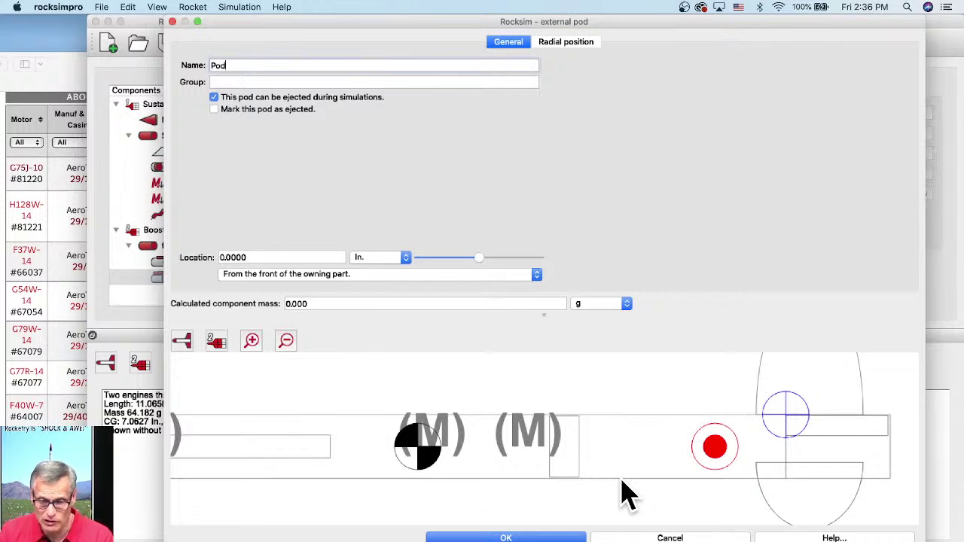
left_click(550, 540)
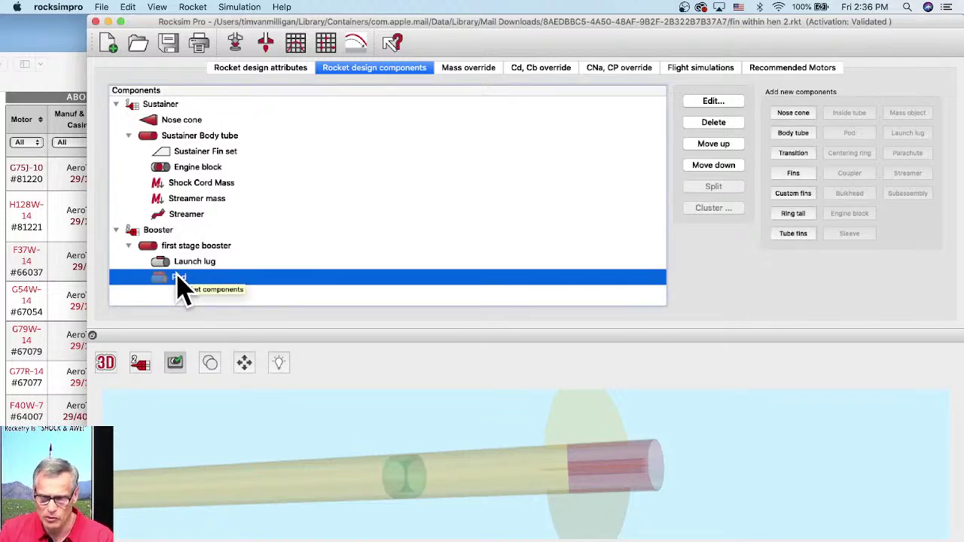
Step: Paste the copied Booster fin set into the pod and view the rocket from the rear in 3D
right_click(222, 292)
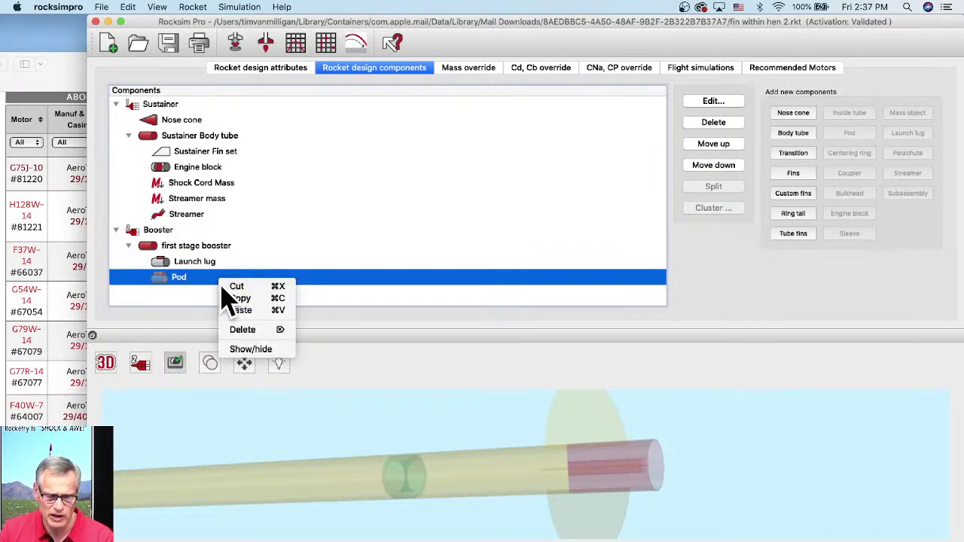
left_click(240, 312)
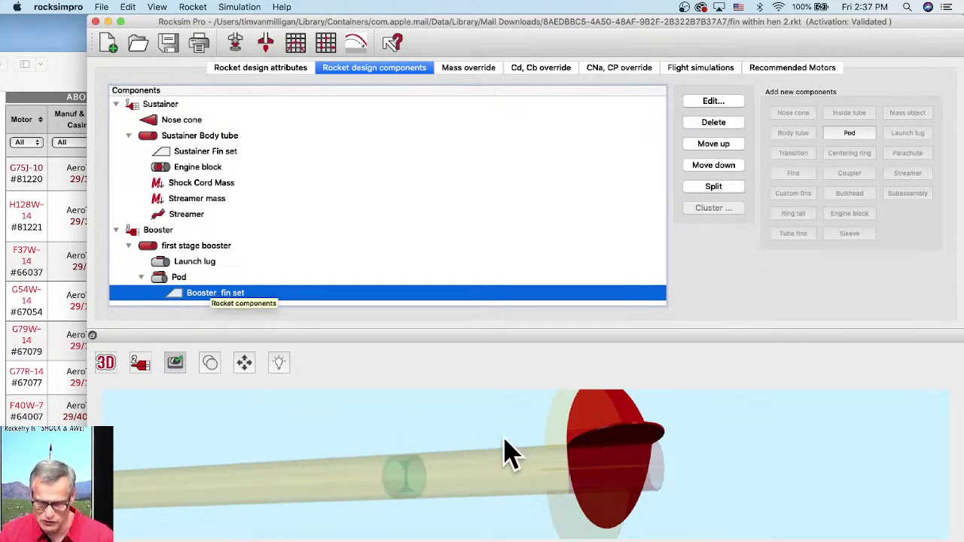
left_click_drag(710, 482, 357, 499)
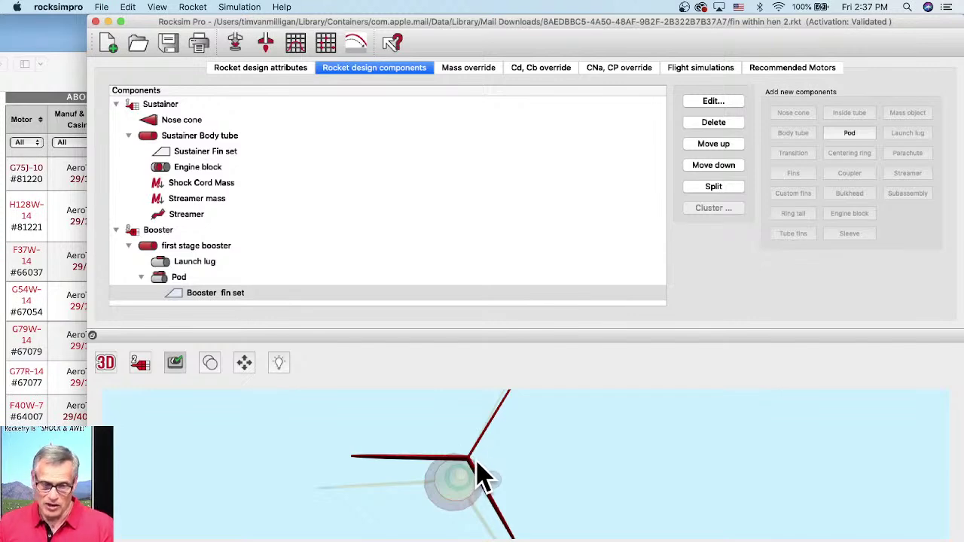
Step: Set the fin count of the pod's Booster fin set to 1, using a close 3D preview of the rocket's rear
left_click(215, 298)
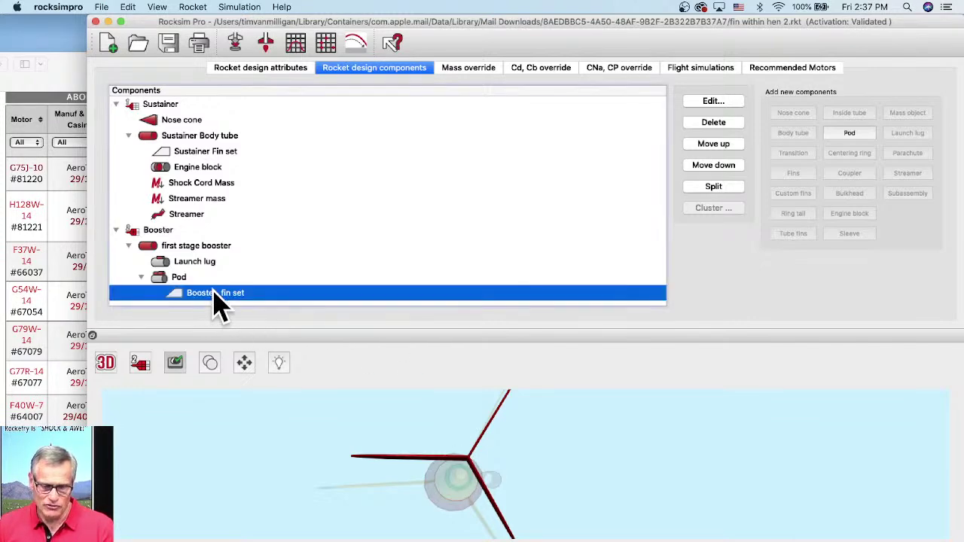
double_click(215, 294)
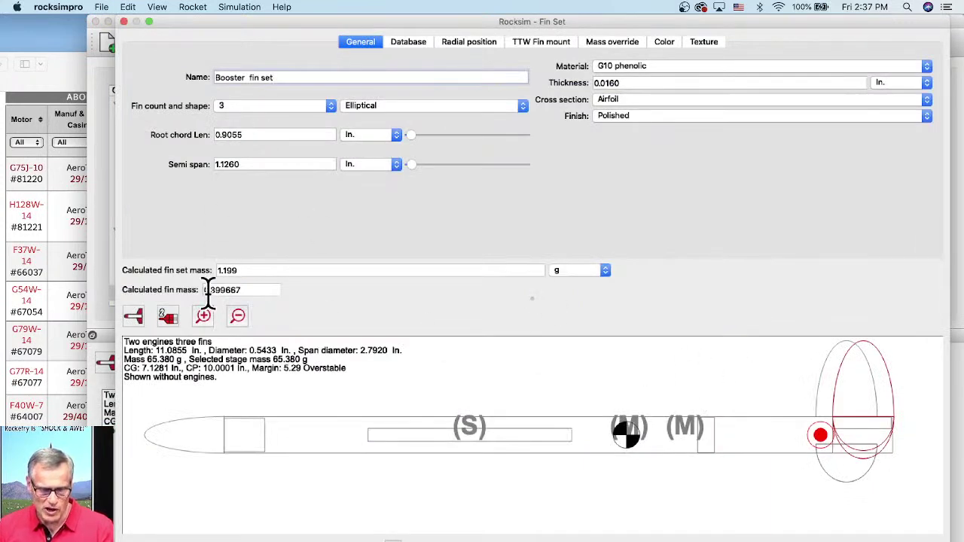
left_click(132, 316)
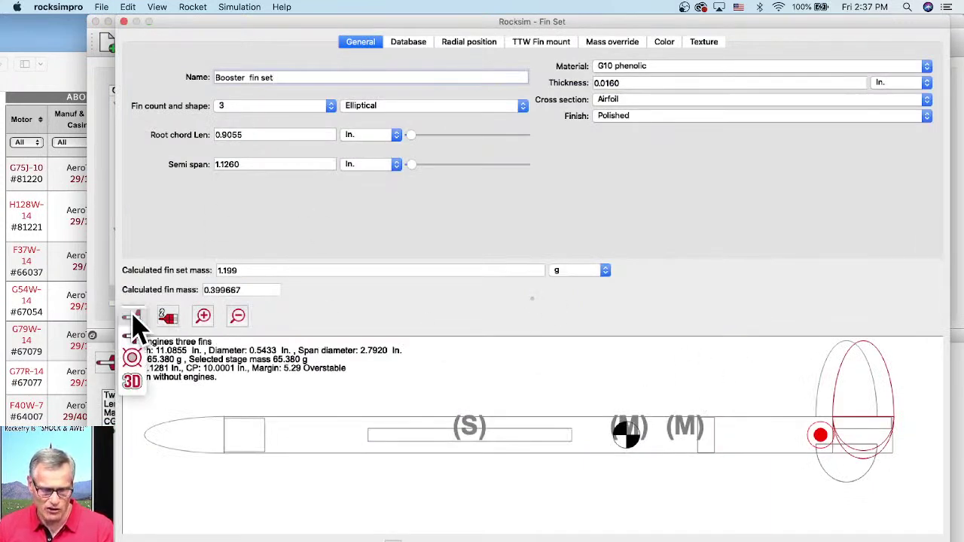
left_click(132, 384)
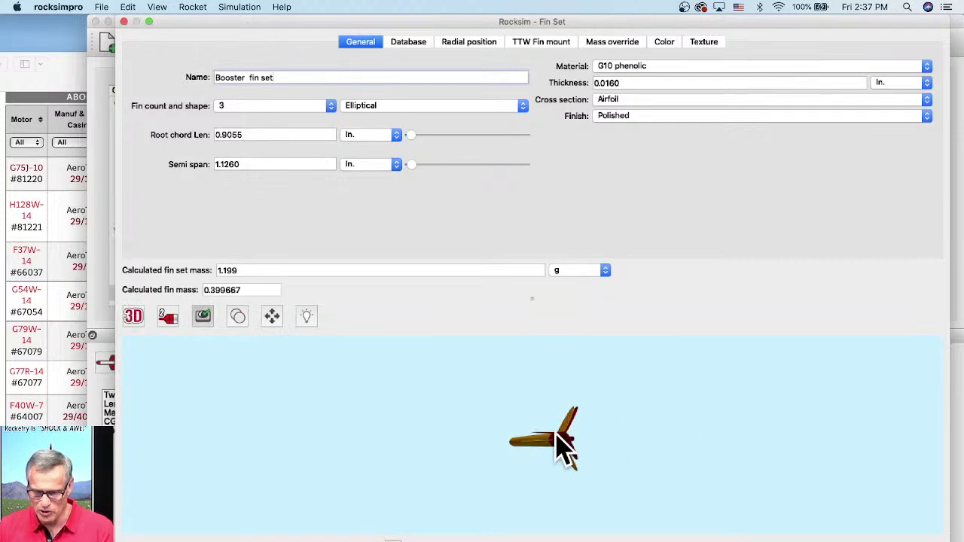
scroll(555, 445, "up", 5)
left_click_drag(537, 439, 577, 424)
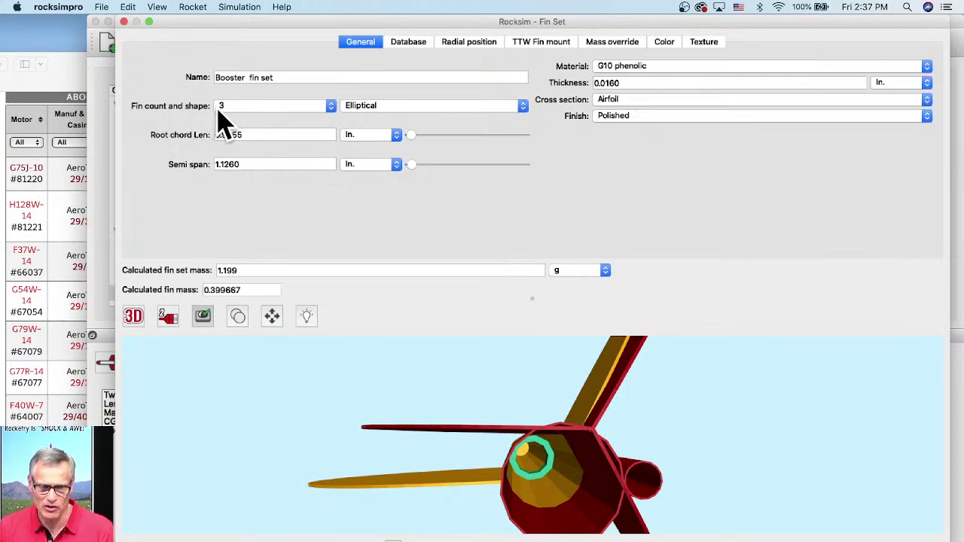
left_click(260, 121)
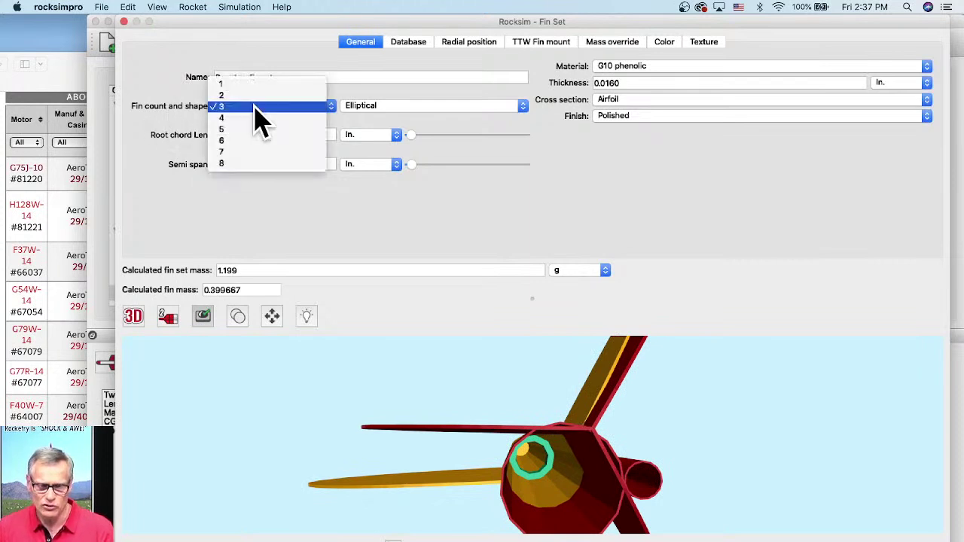
left_click(254, 96)
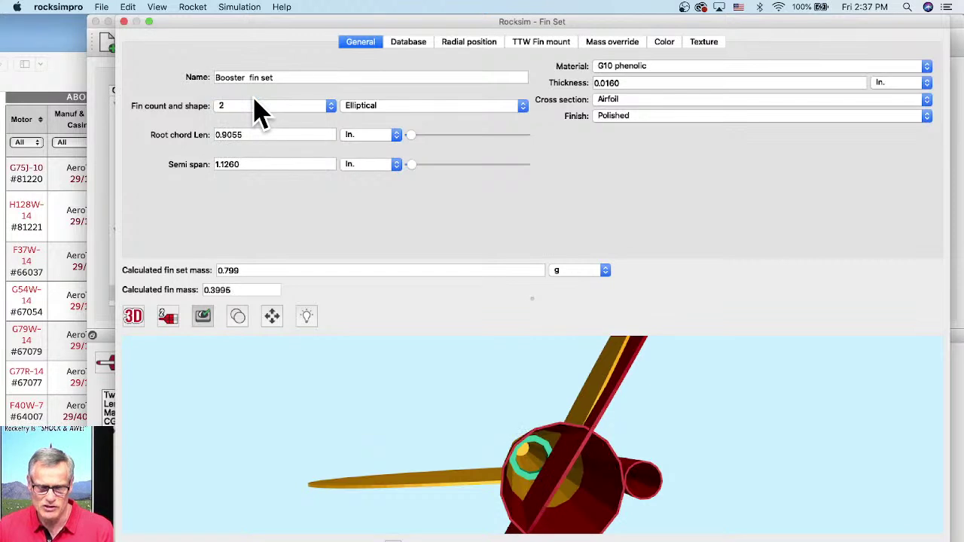
left_click(256, 113)
left_click(259, 96)
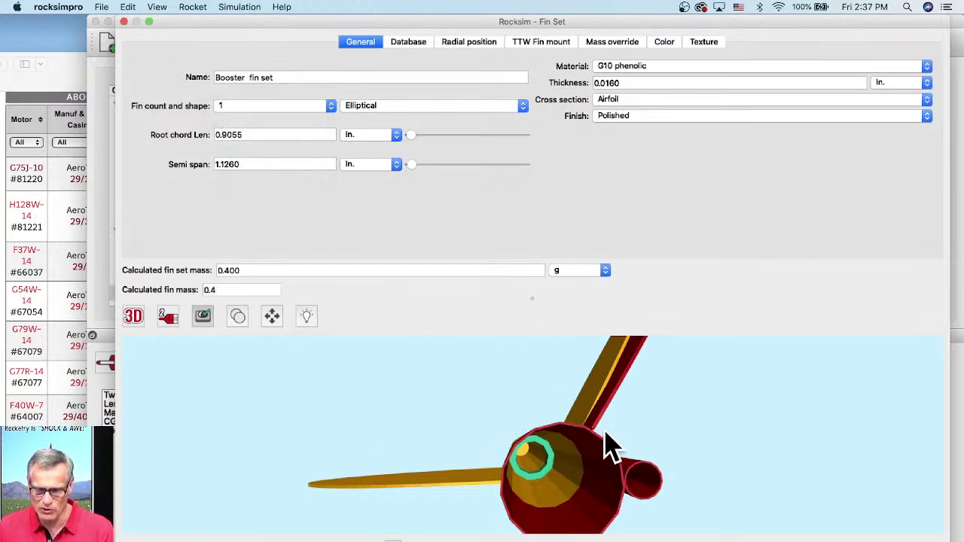
Step: Inspect the single booster fin's alignment with the sustainer fin in 3D and in a close-up base view
left_click_drag(612, 445, 609, 446)
left_click(132, 319)
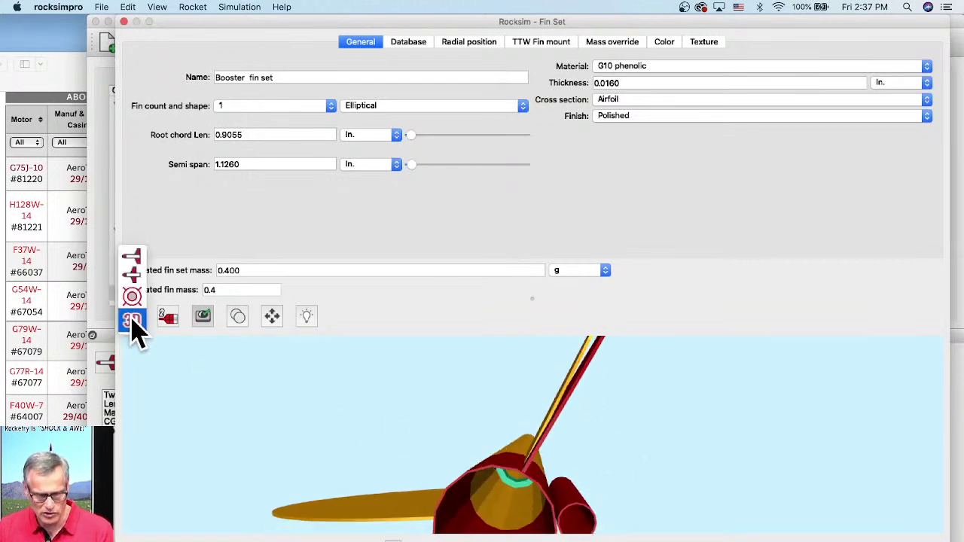
left_click(128, 298)
scroll(531, 415, "up", 5)
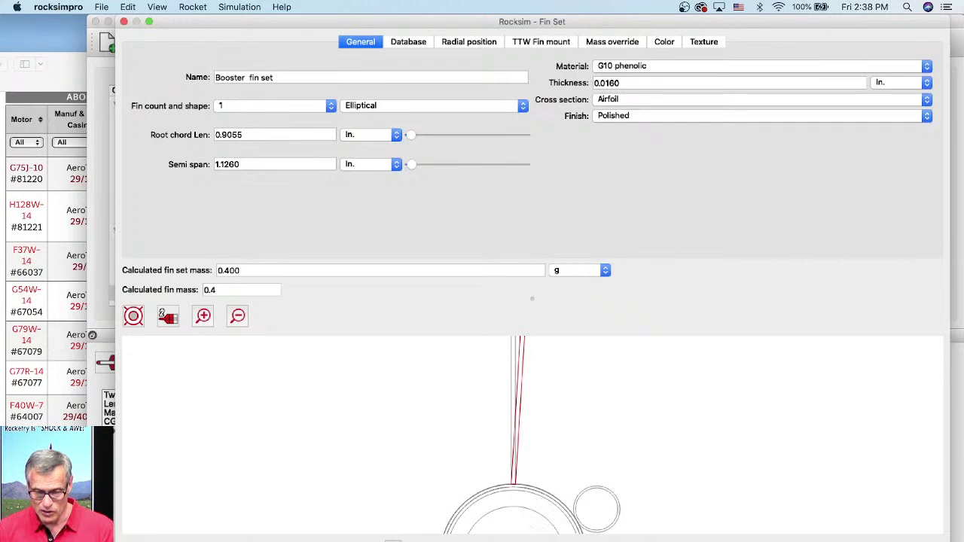
Step: Accept the fin set, return to the 2D base view, and open the pod for editing with an enlarged close-up of the fins
key("Return")
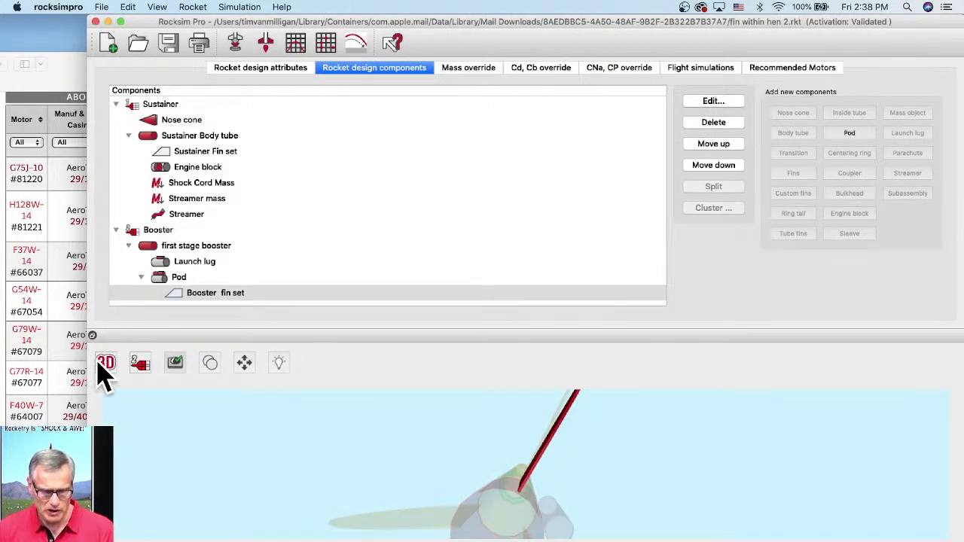
mouse_move(104, 363)
left_mouse_down()
mouse_move(103, 354)
mouse_move(106, 366)
left_mouse_up()
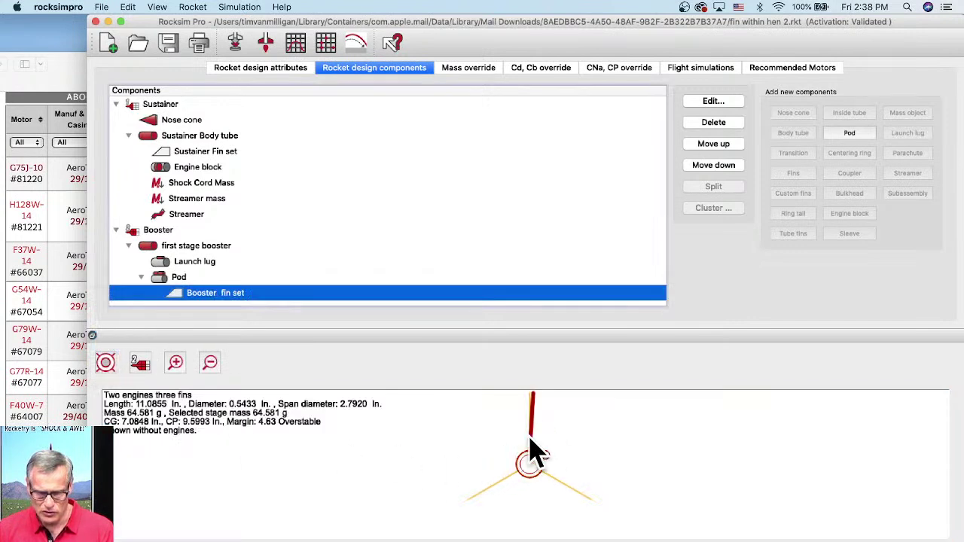
left_click(186, 279)
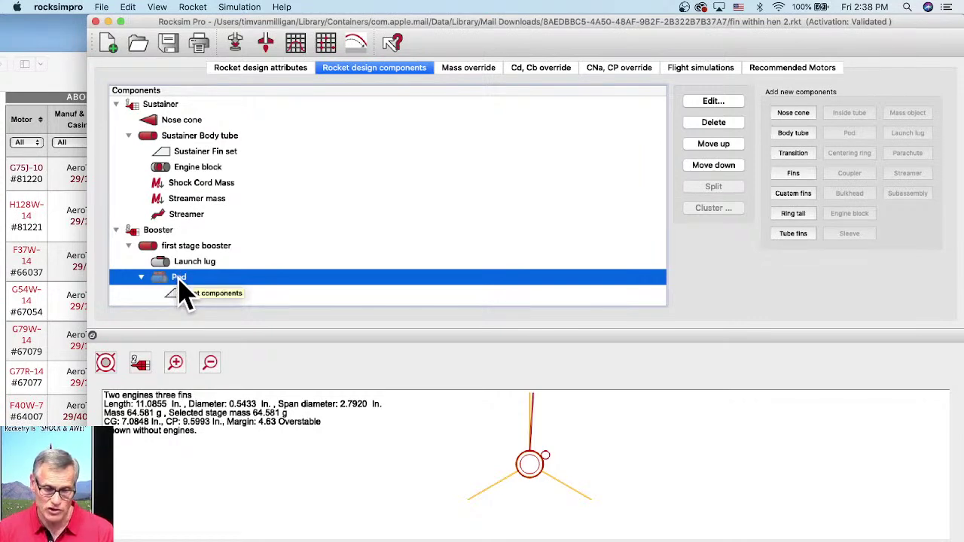
double_click(180, 280)
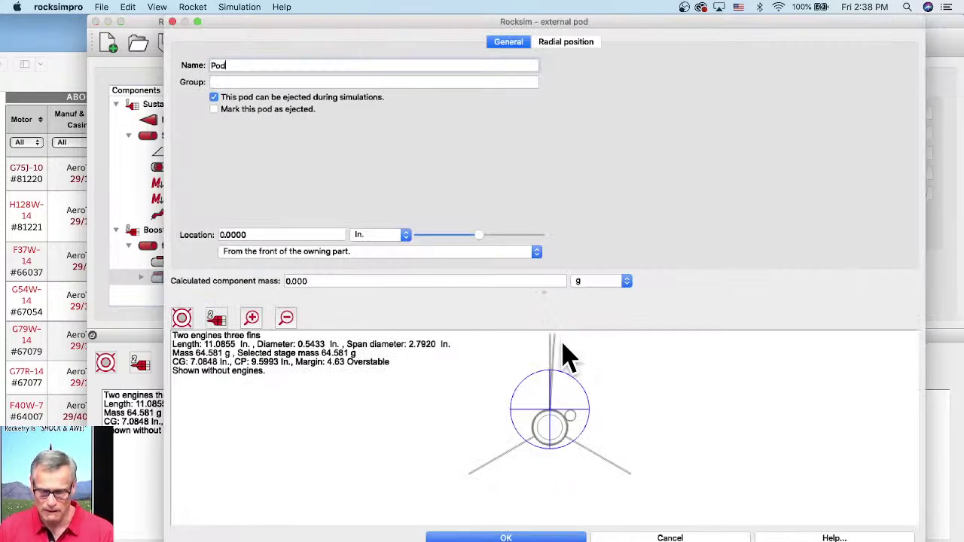
scroll(538, 424, "up", 2)
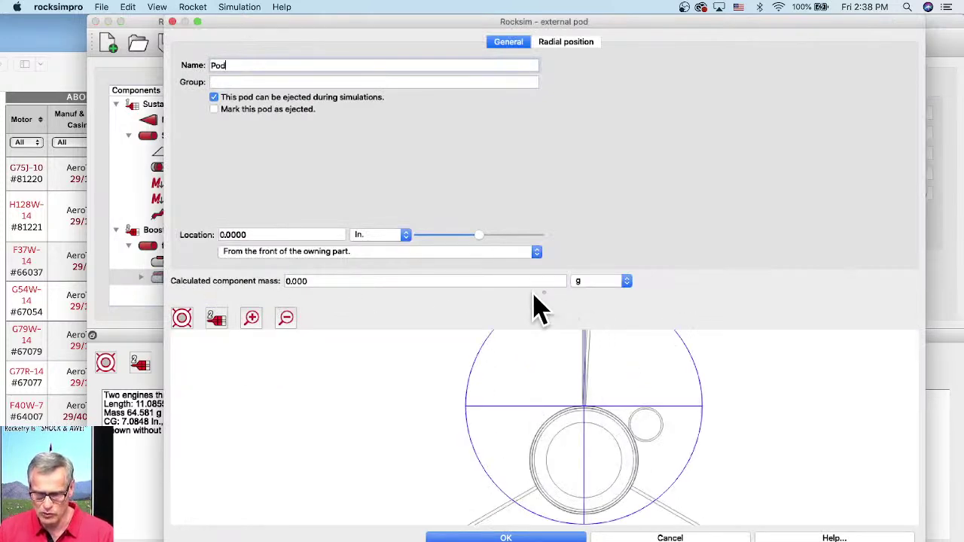
left_click_drag(541, 293, 543, 190)
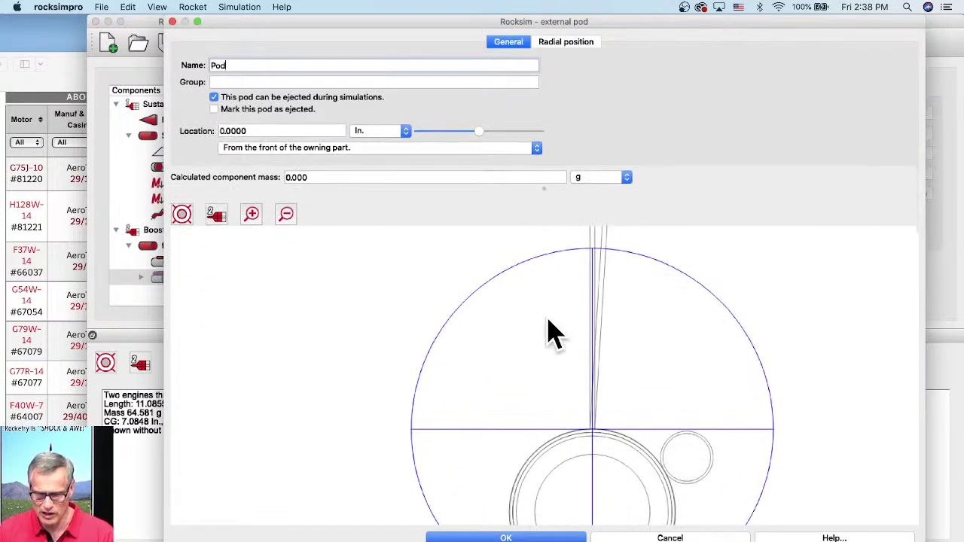
scroll(549, 369, "down", 2)
scroll(565, 361, "up", 1)
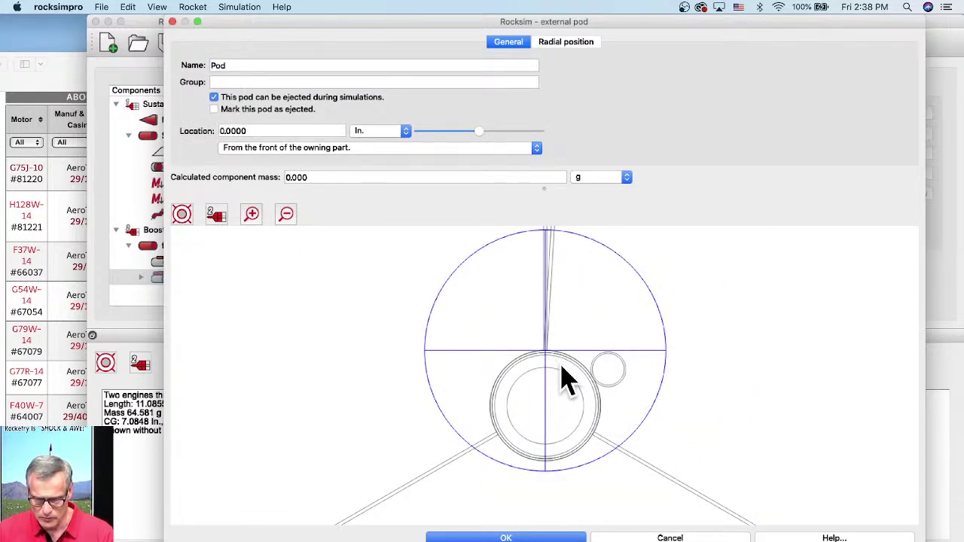
right_click(561, 367)
left_click(570, 306)
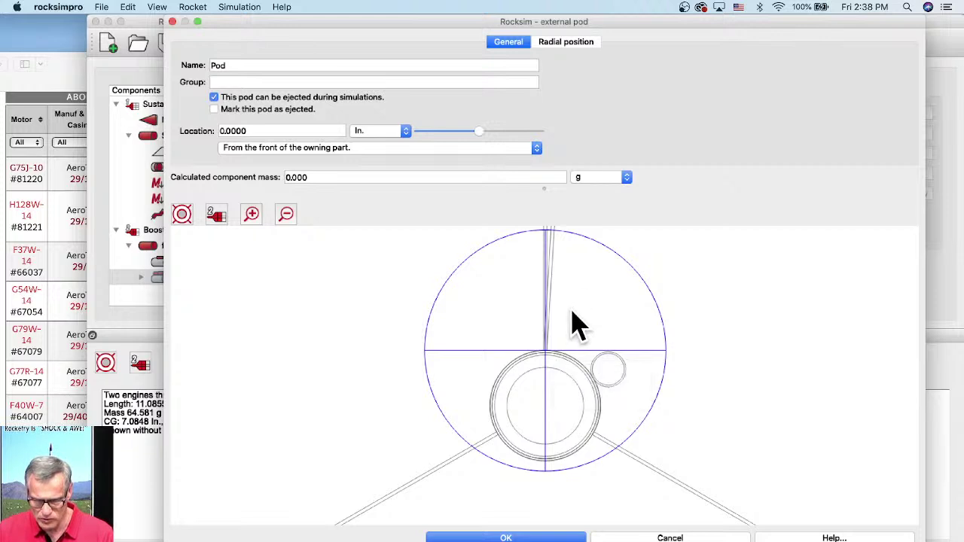
mouse_move(571, 306)
left_mouse_down()
mouse_move(564, 398)
mouse_move(552, 354)
left_mouse_up()
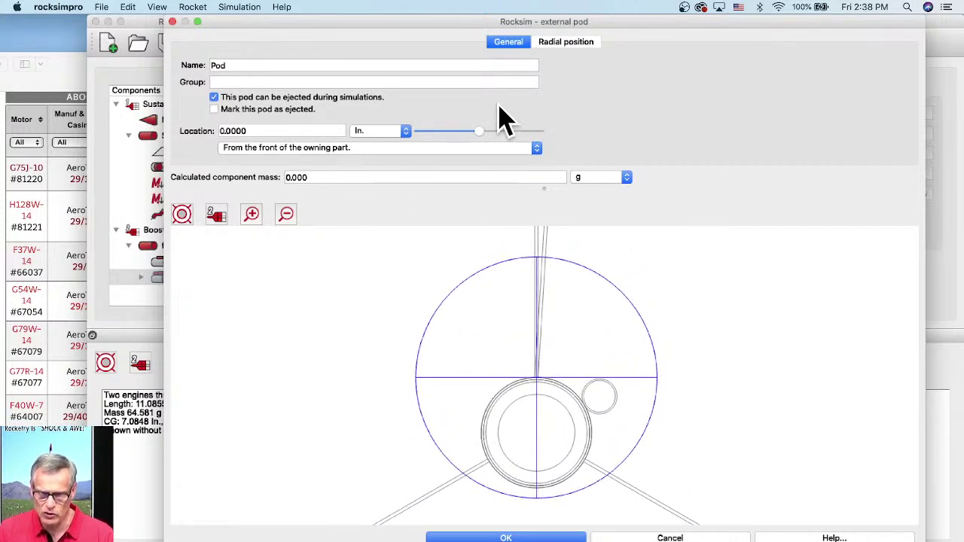
Step: Set the pod's radial angle to 5.760 degrees so the booster fin's root sits beside the sustainer fin, and accept the pod
left_click(566, 44)
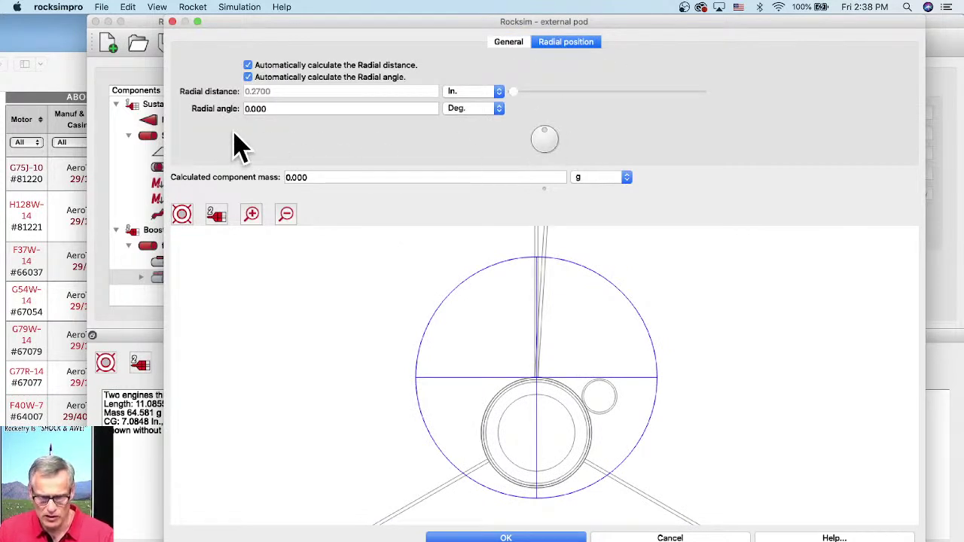
left_click_drag(542, 140, 550, 143)
scroll(571, 260, "up", 2)
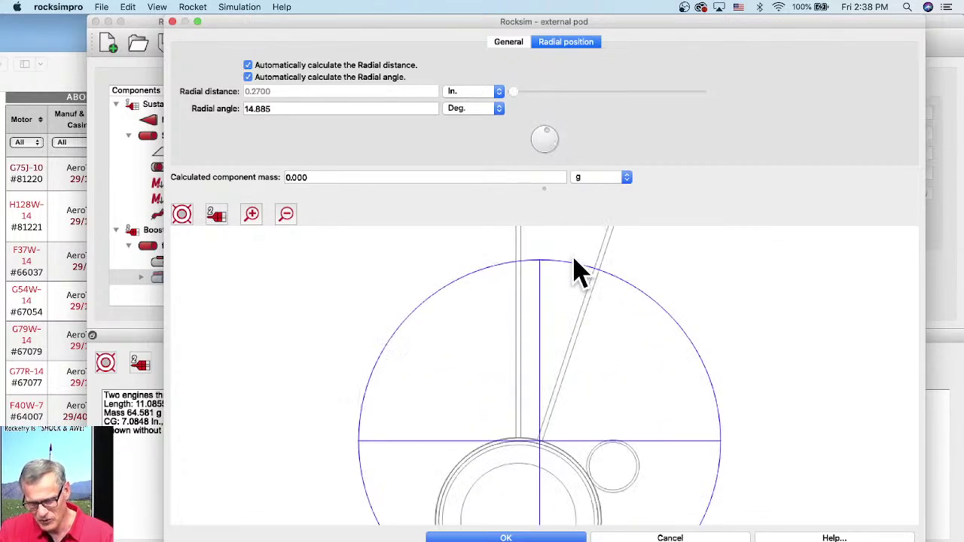
left_click_drag(540, 147, 549, 135)
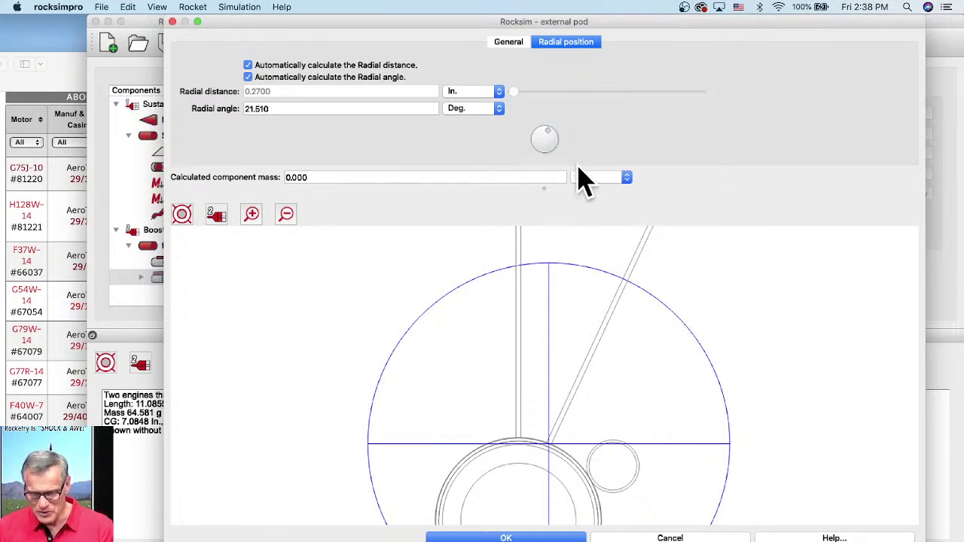
left_click_drag(549, 134, 547, 146)
scroll(517, 461, "up", 5)
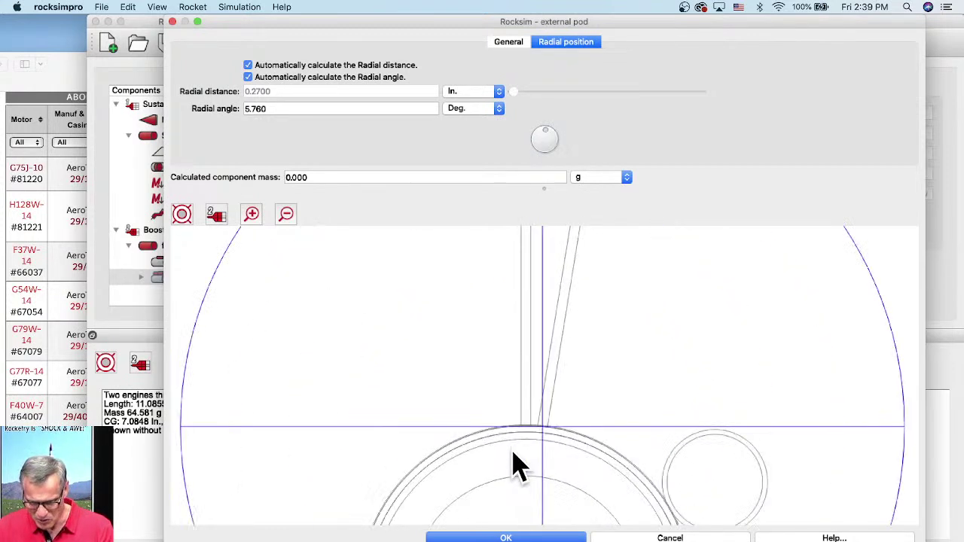
scroll(541, 433, "up", 4)
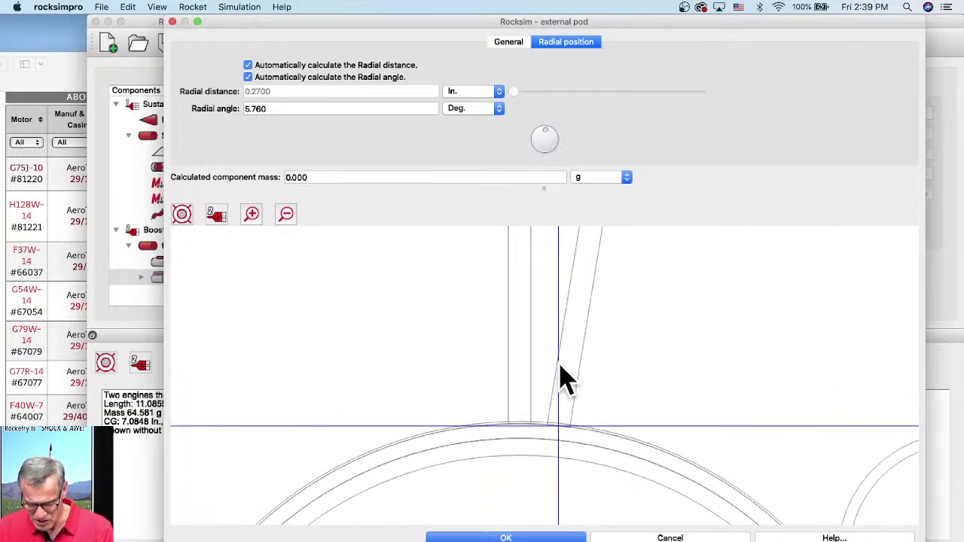
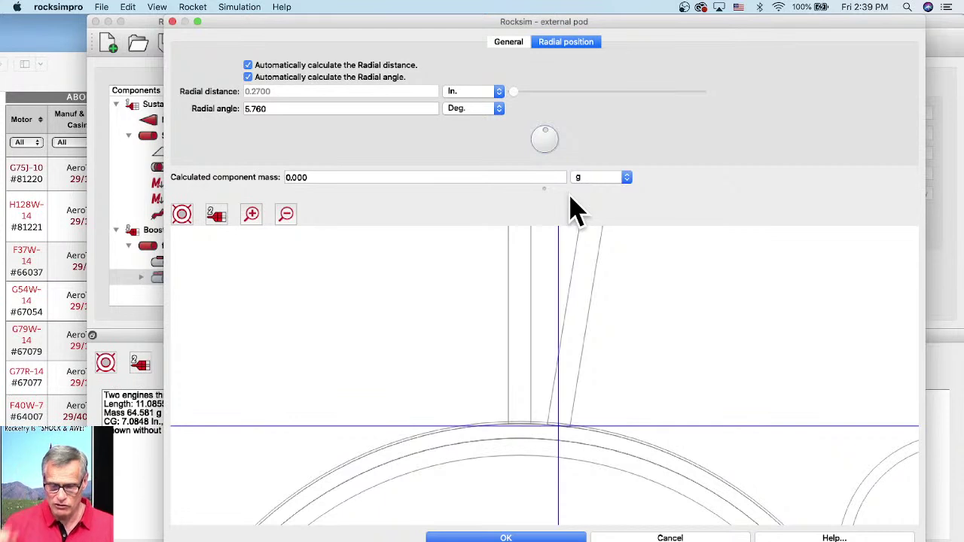
left_click(506, 538)
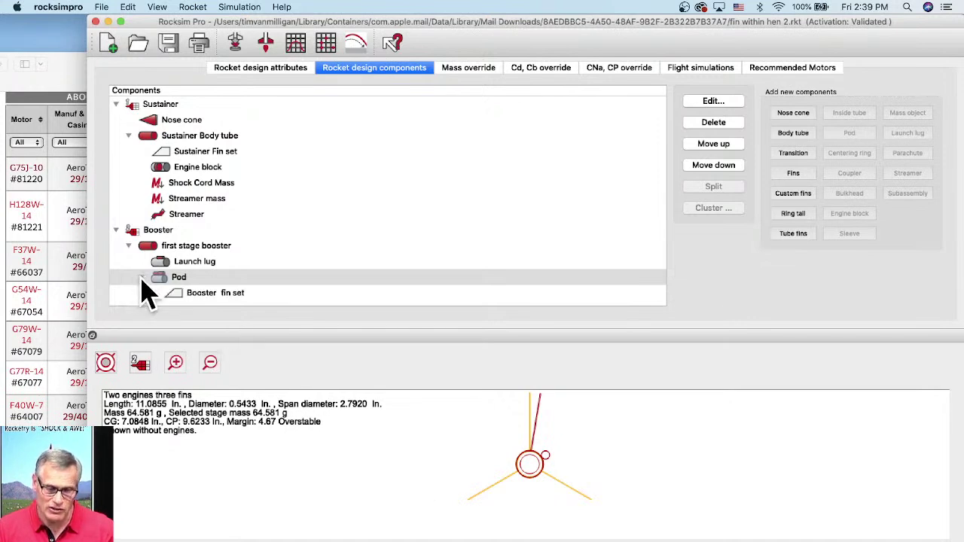
double_click(223, 295)
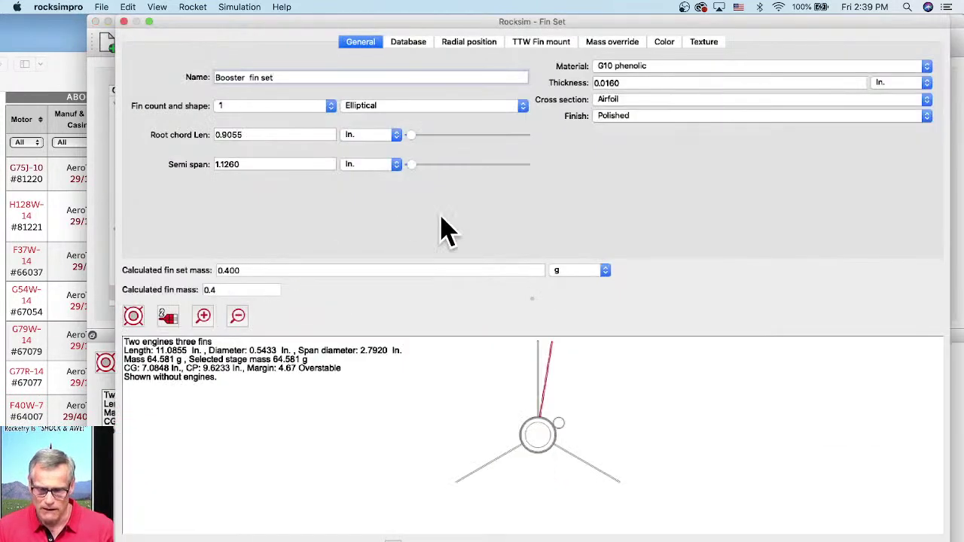
left_click(465, 46)
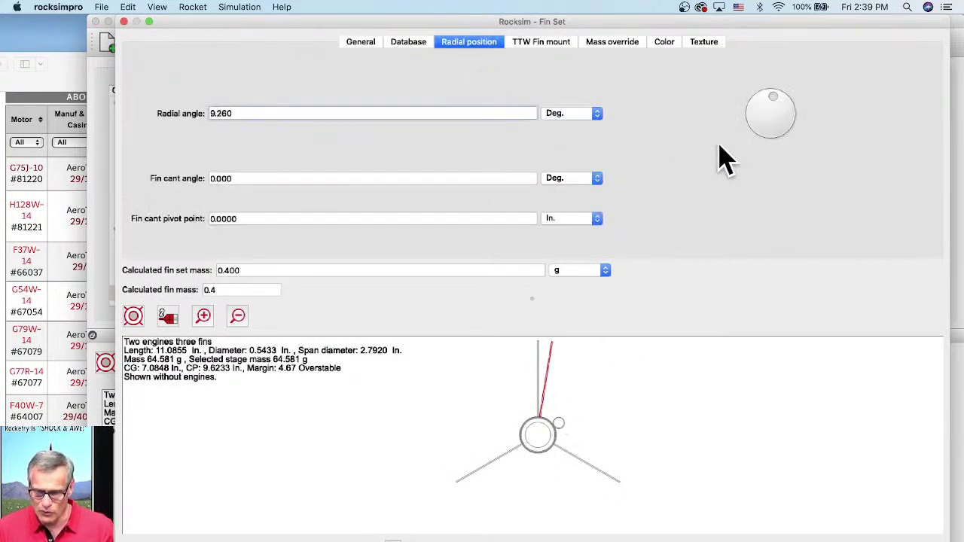
scroll(561, 396, "up", 3)
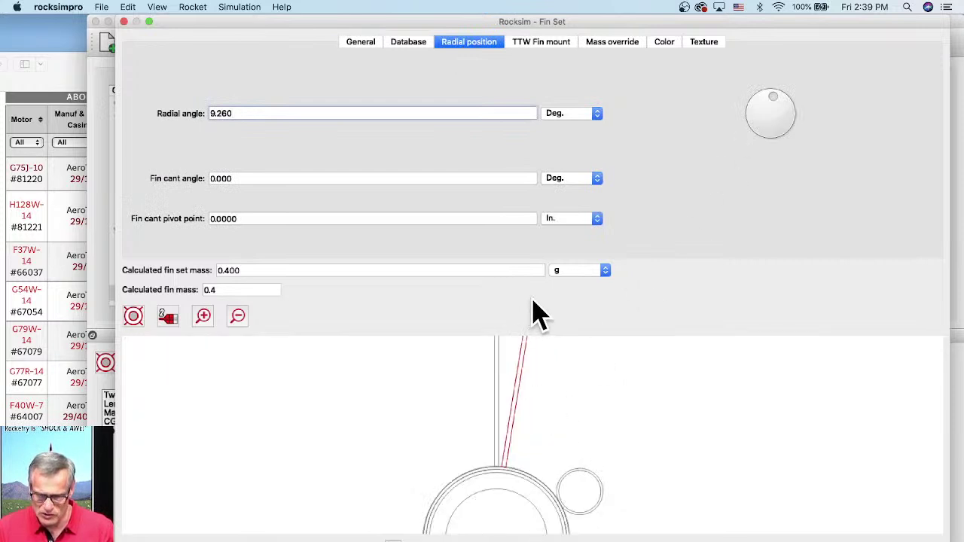
left_click_drag(535, 313, 534, 146)
scroll(583, 346, "down", 3)
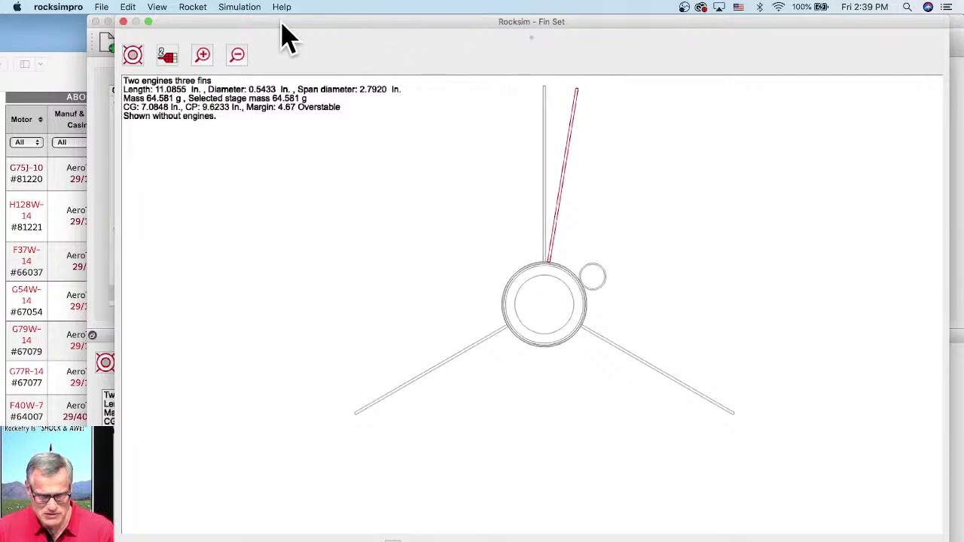
left_click_drag(279, 32, 275, 82)
key("super+w")
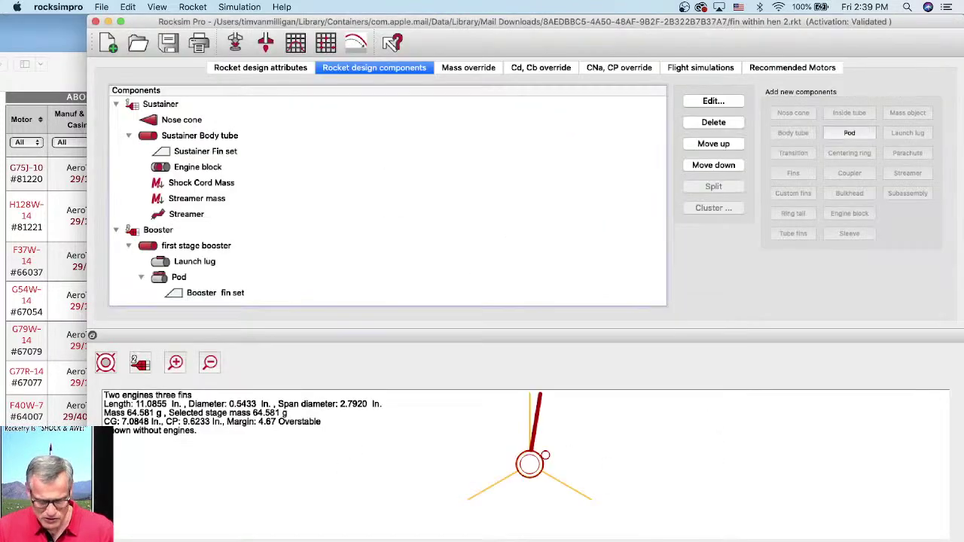
Step: Set the Booster fin set's radial angle to 1.0 degree, check its alignment with the sustainer fin up close, and accept it
double_click(216, 295)
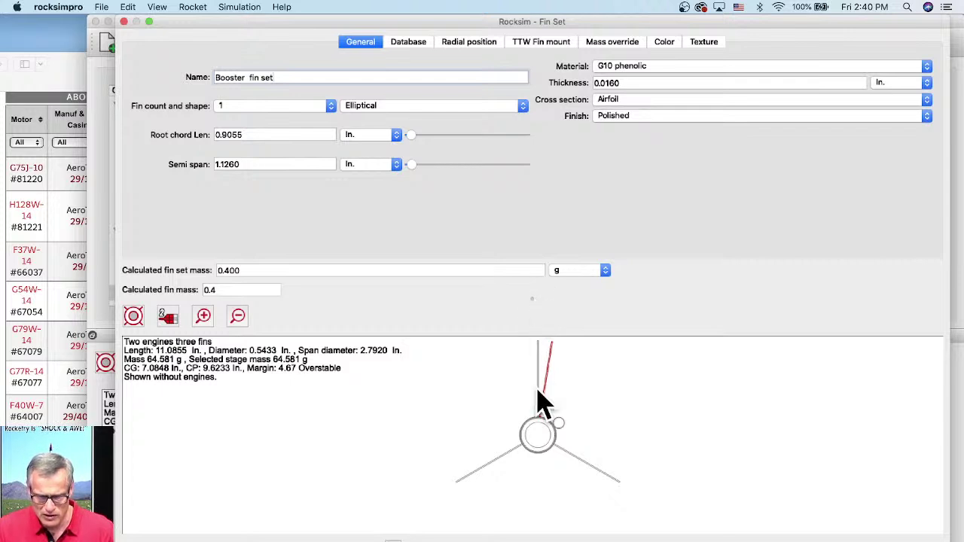
left_click(464, 44)
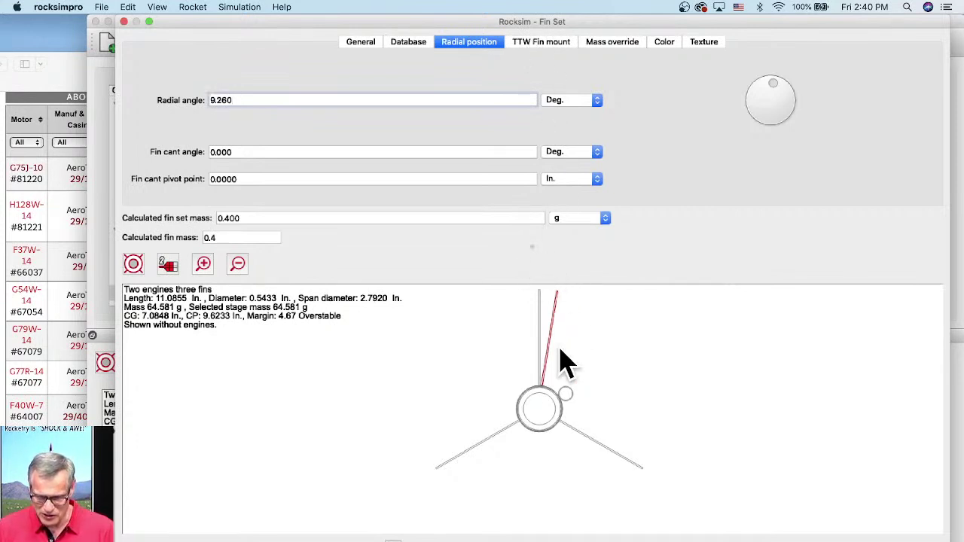
scroll(549, 406, "up", 6)
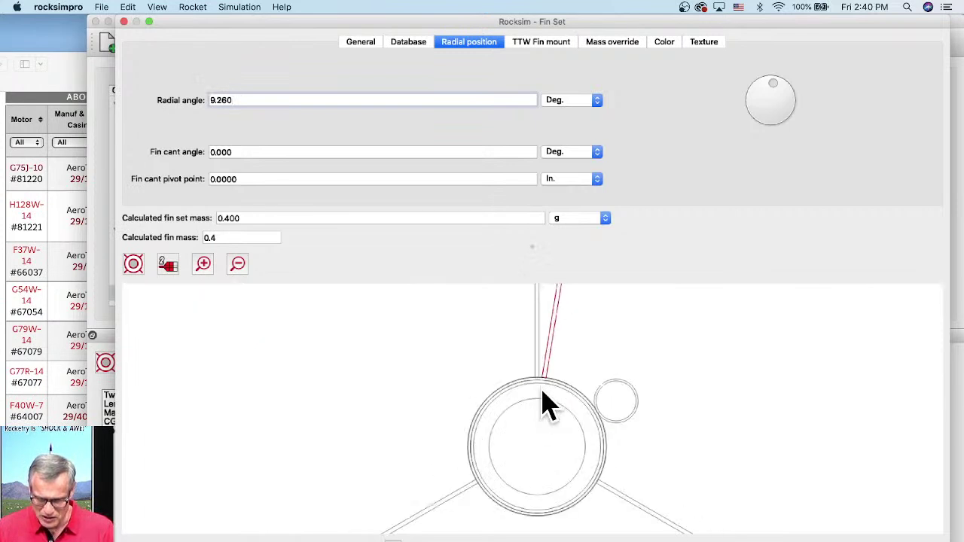
scroll(536, 508, "up", 4)
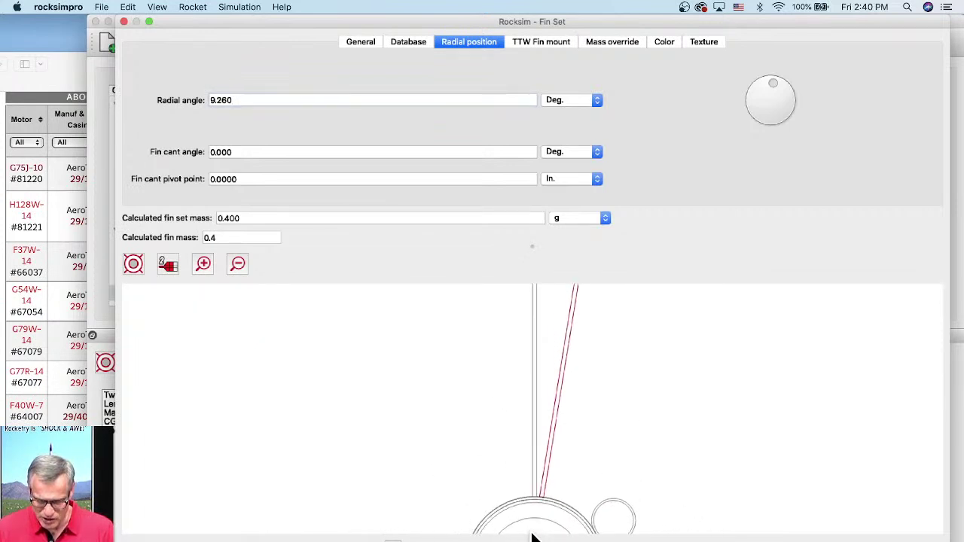
left_click_drag(557, 503, 562, 430)
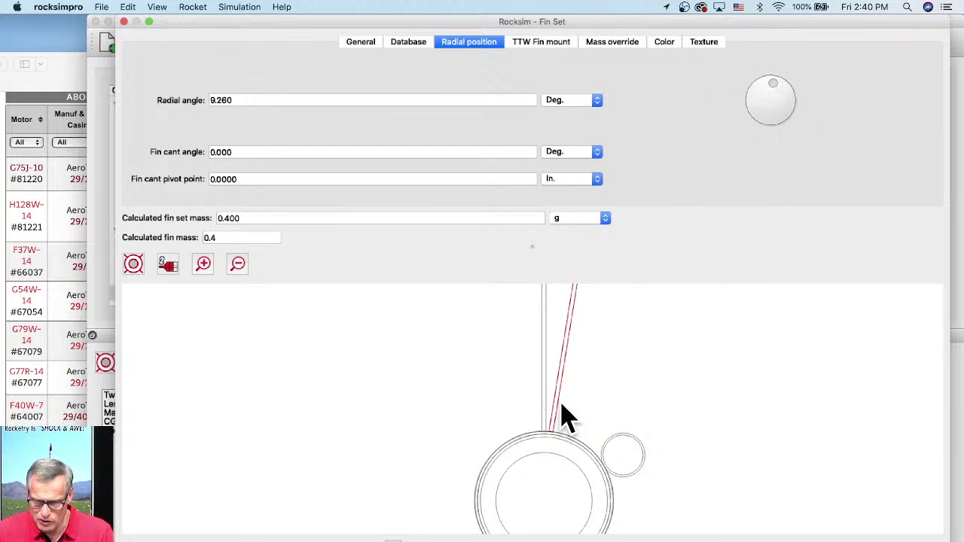
left_click_drag(775, 95, 776, 95)
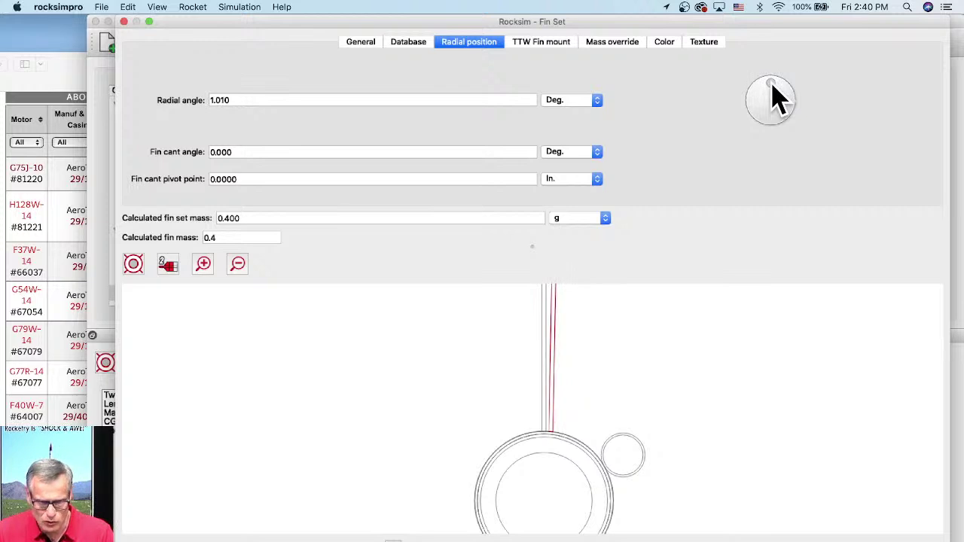
left_click(230, 100)
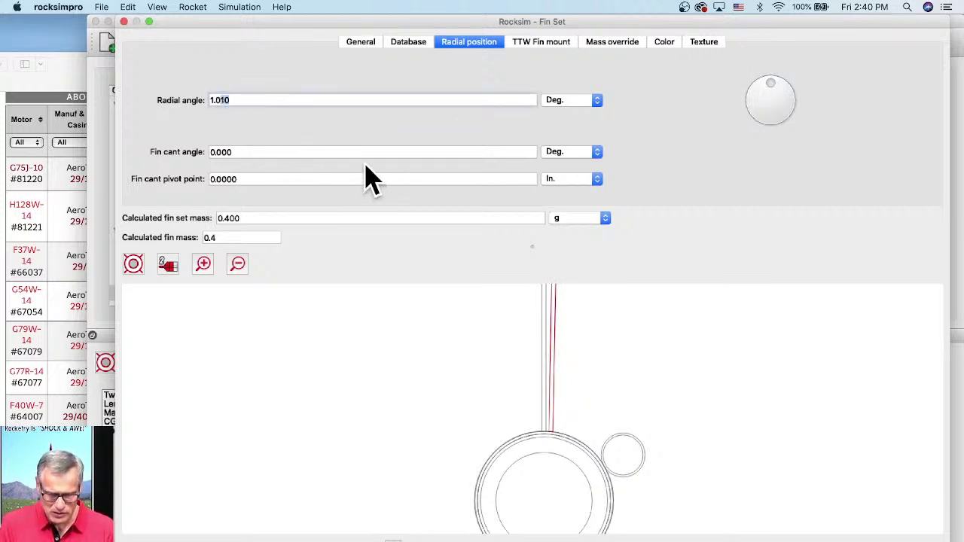
key("Return")
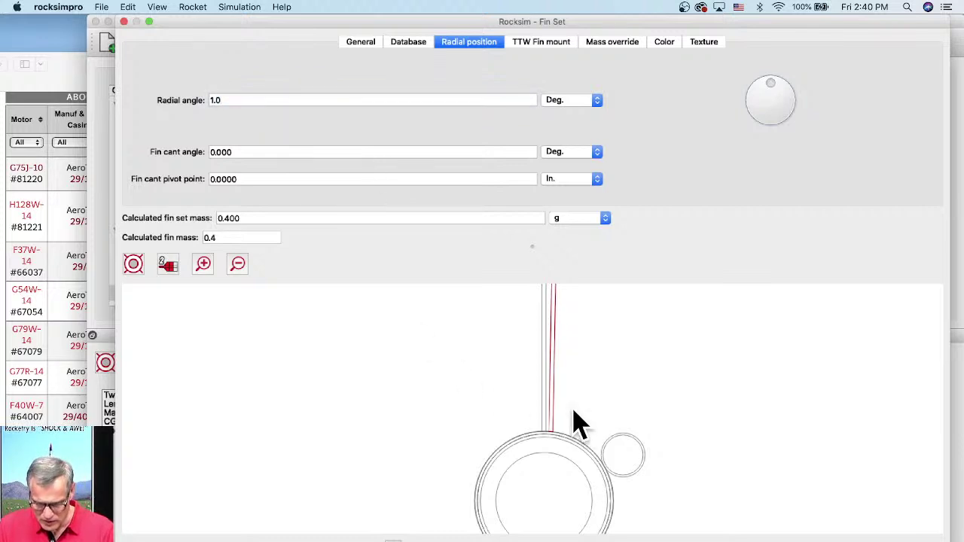
scroll(562, 403, "up", 3)
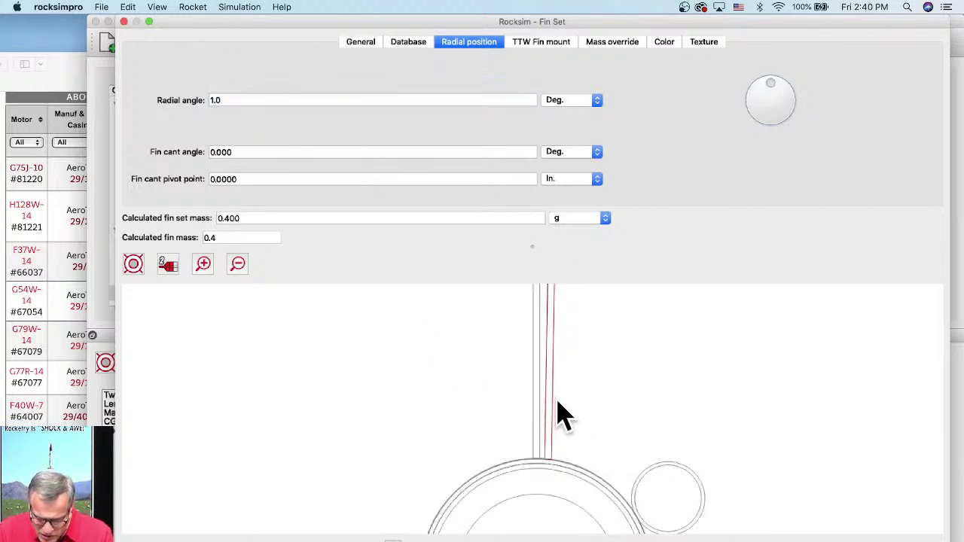
scroll(557, 414, "down", 1)
scroll(550, 463, "up", 3)
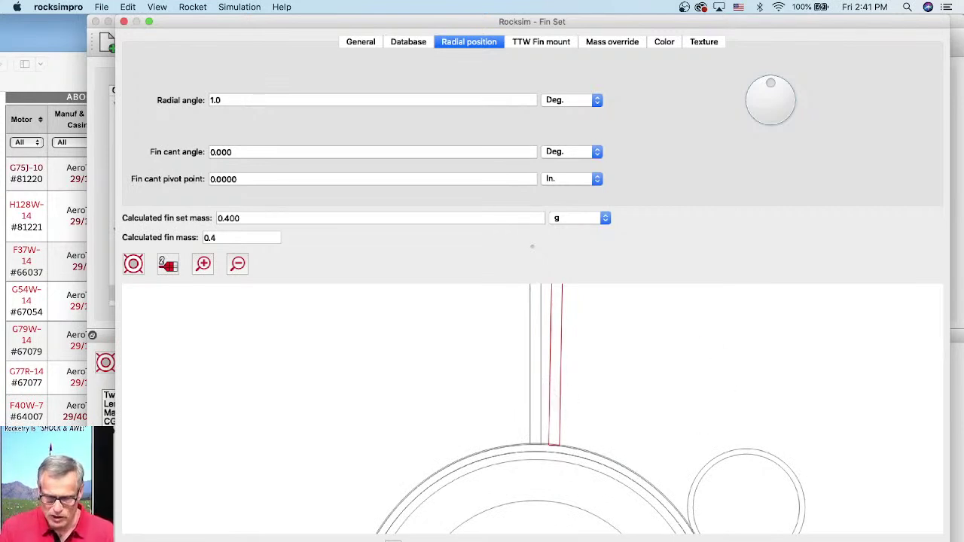
key("Return")
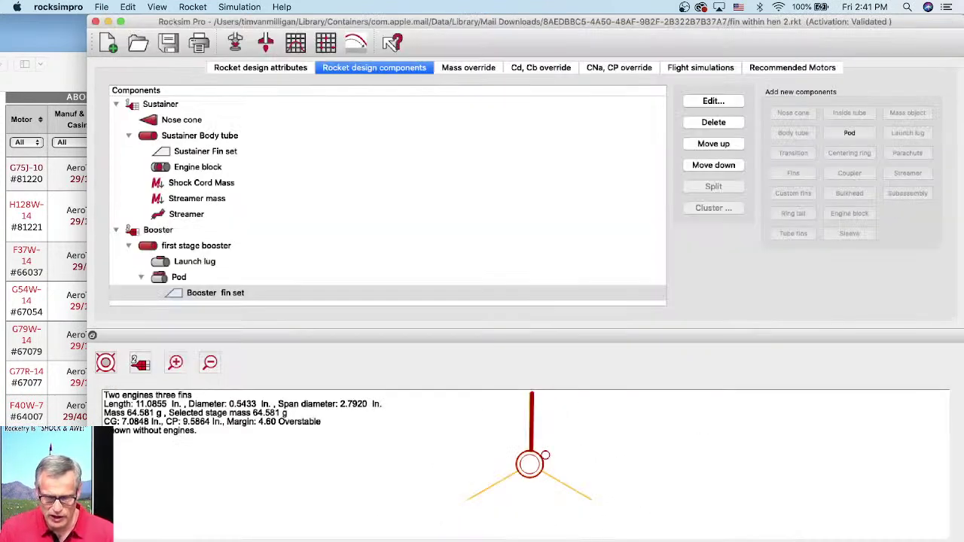
Step: Set the pod's radial angle to 4 degrees and inspect the spacing between the booster and sustainer fins from root to tip
double_click(176, 279)
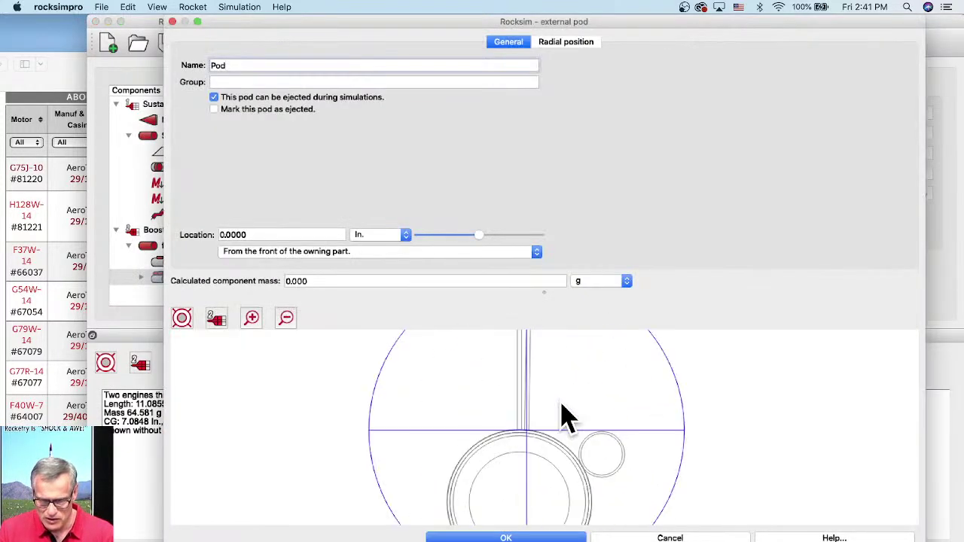
left_click(569, 44)
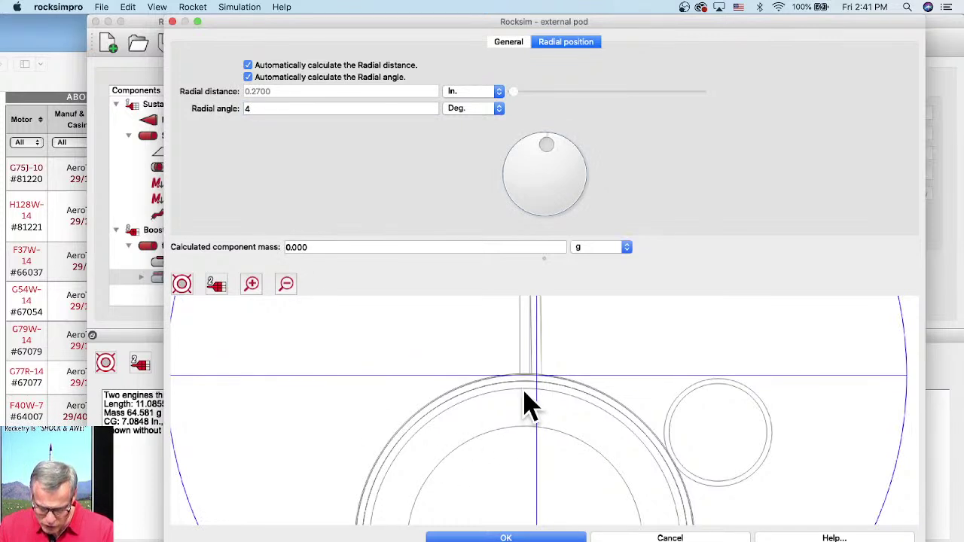
scroll(533, 388, "up", 10)
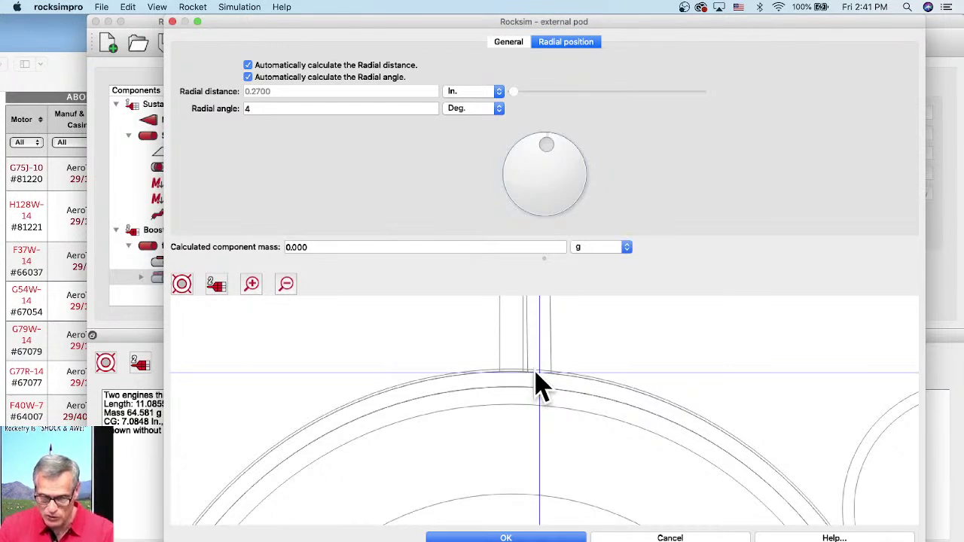
scroll(555, 421, "down", 5)
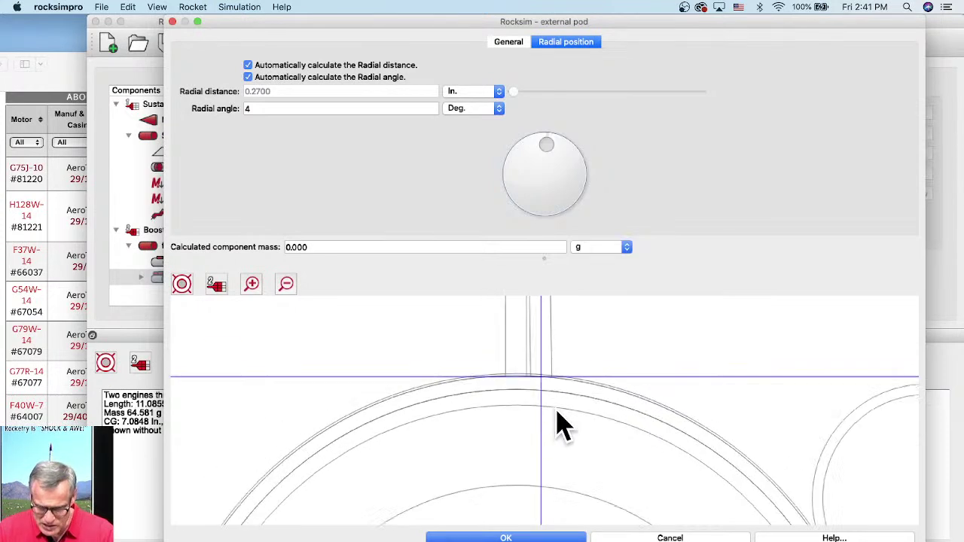
scroll(565, 426, "up", 5)
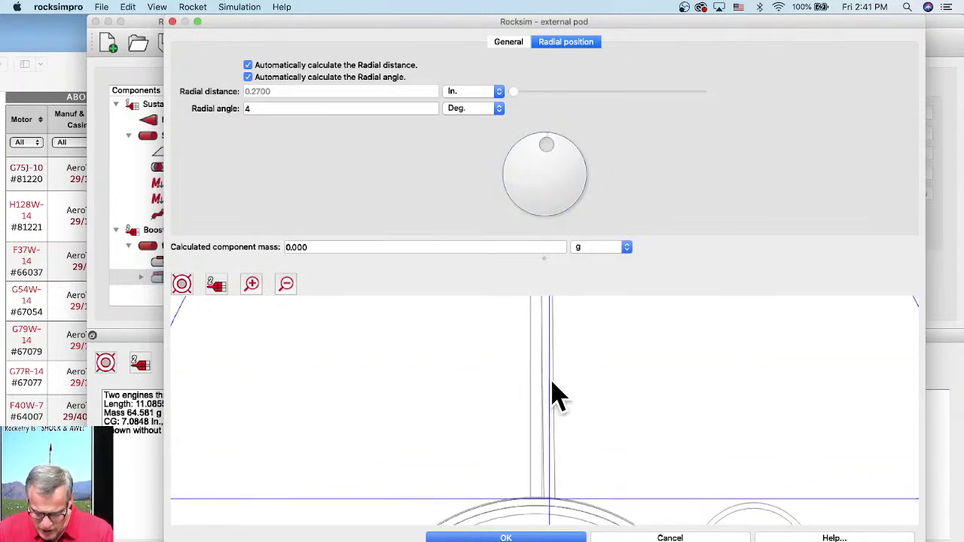
scroll(573, 430, "up", 5)
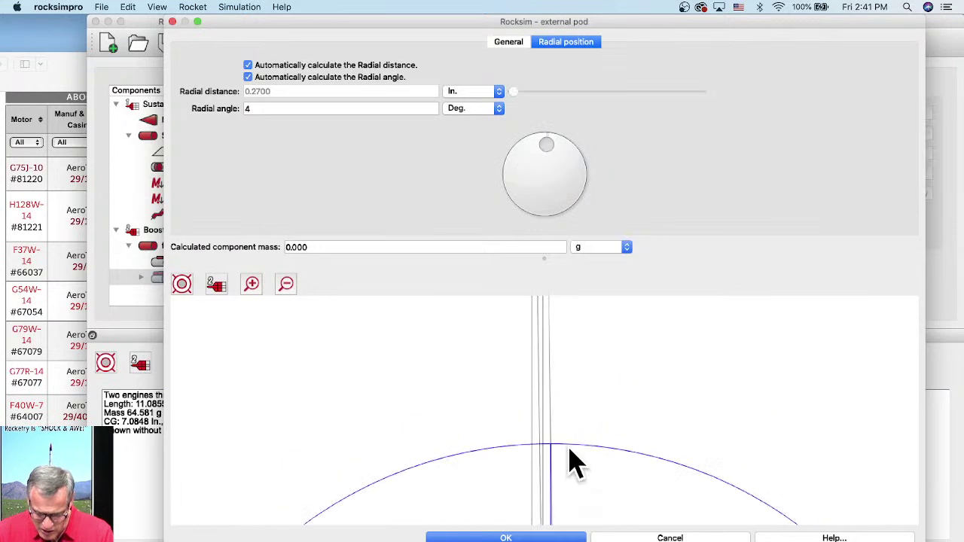
scroll(565, 393, "up", 3)
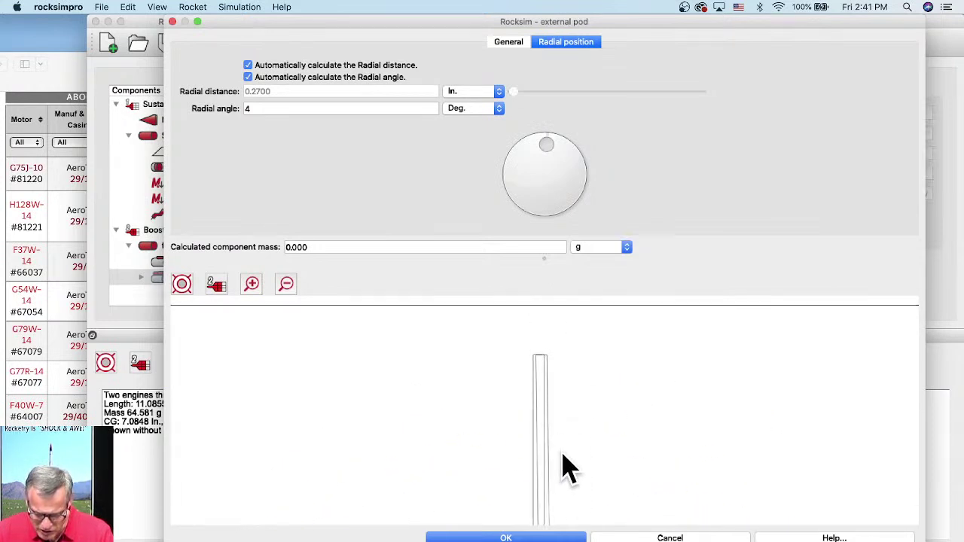
scroll(550, 373, "up", 3)
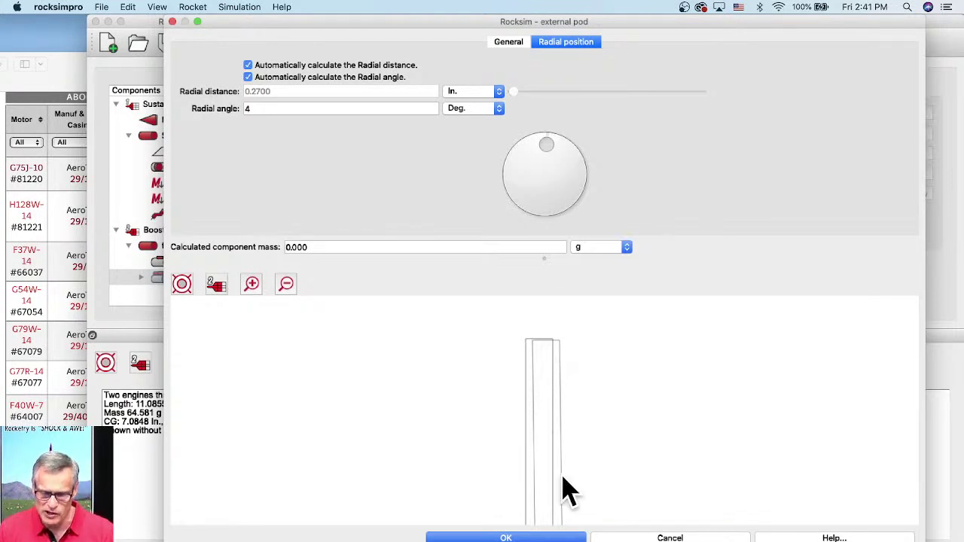
Step: Accept the pod's settings and open the radial position settings of the Booster fin set inside the pod
left_click(528, 538)
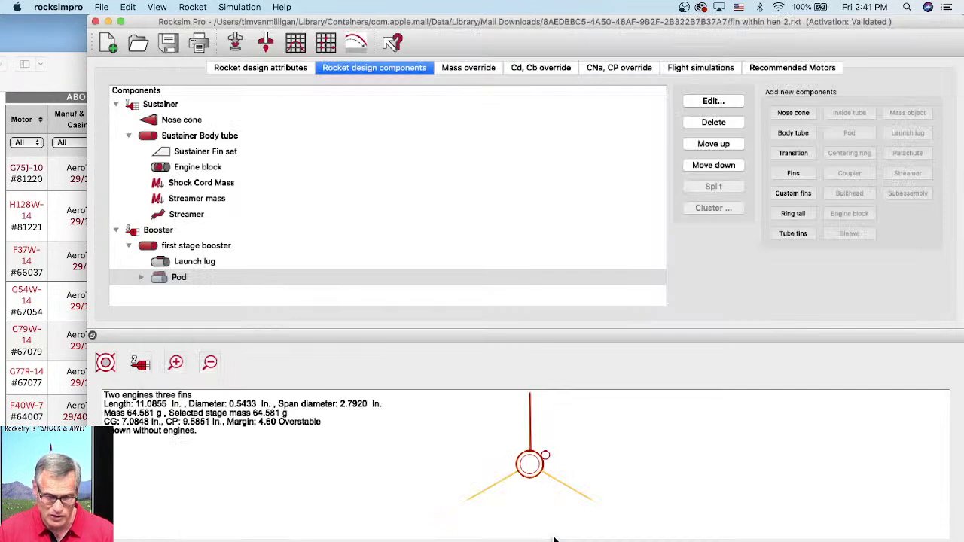
left_click(141, 277)
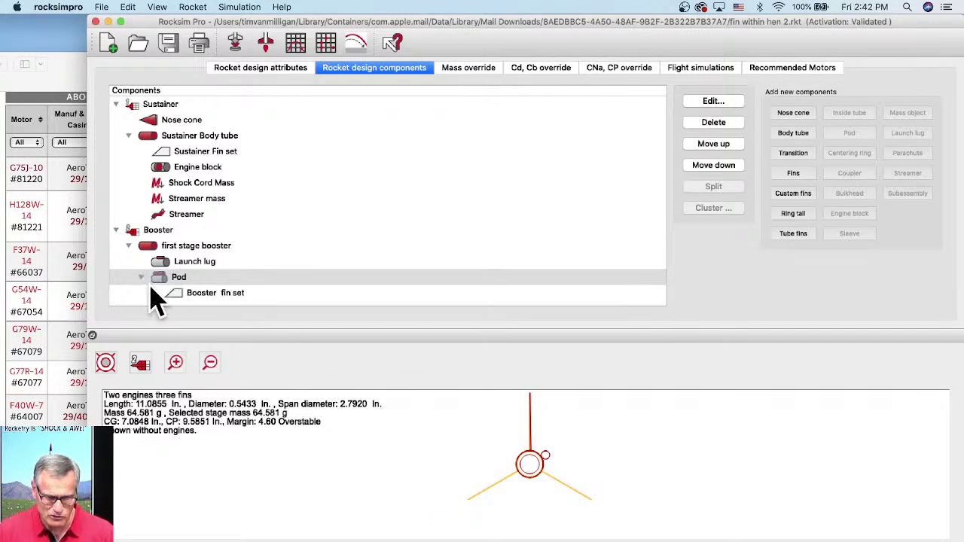
double_click(196, 296)
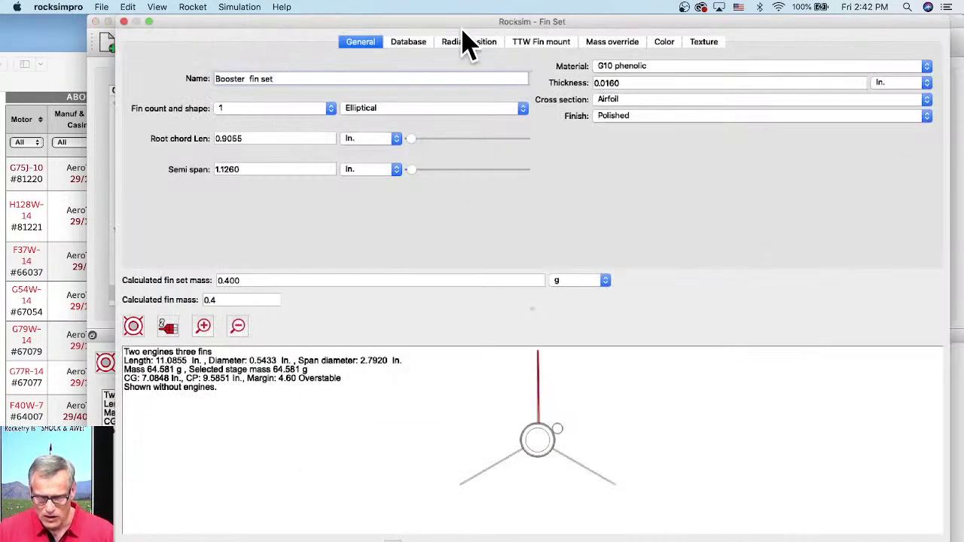
left_click(468, 43)
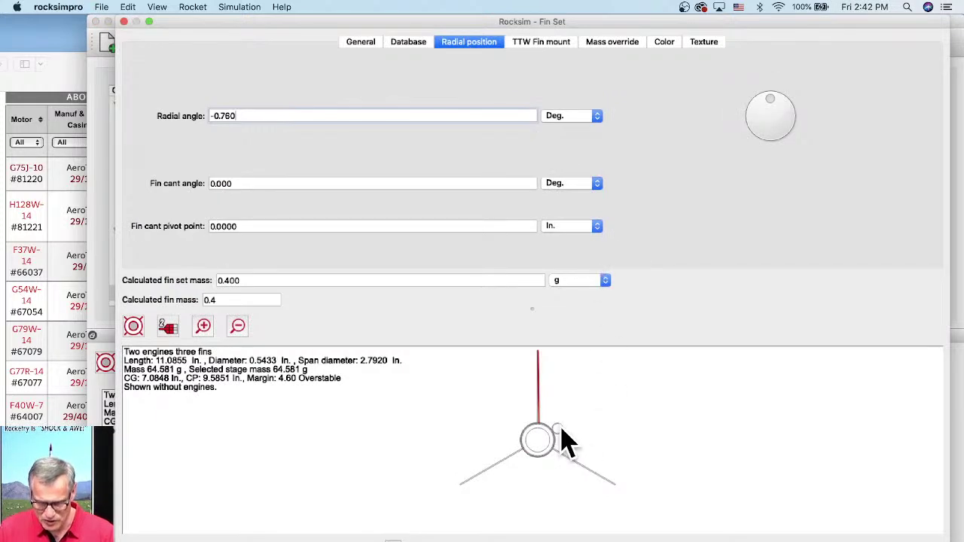
Step: Try radial angles of -0.5 and -0.4 degrees for the Booster fin set, checking the fin up close in the preview
scroll(565, 437, "up", 5)
scroll(499, 415, "up", 3)
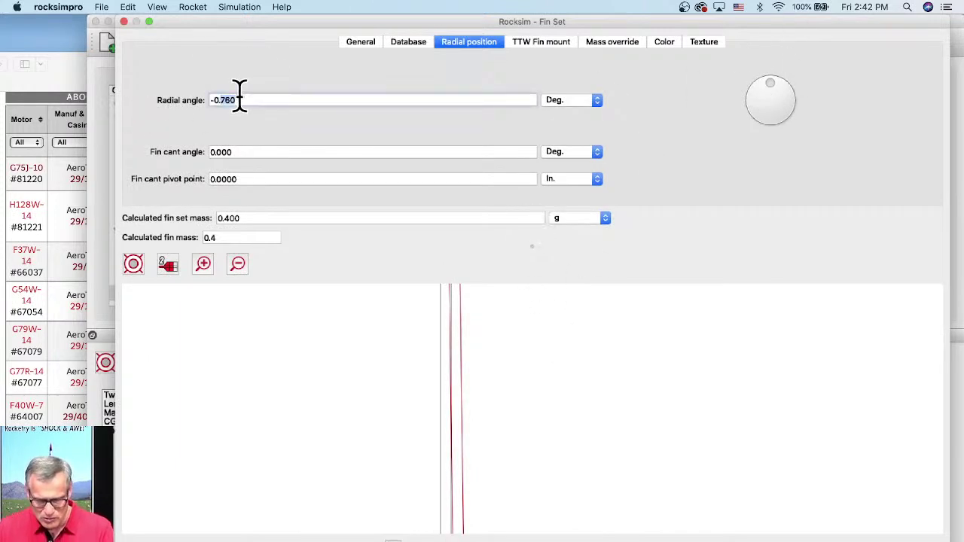
type("-0.5")
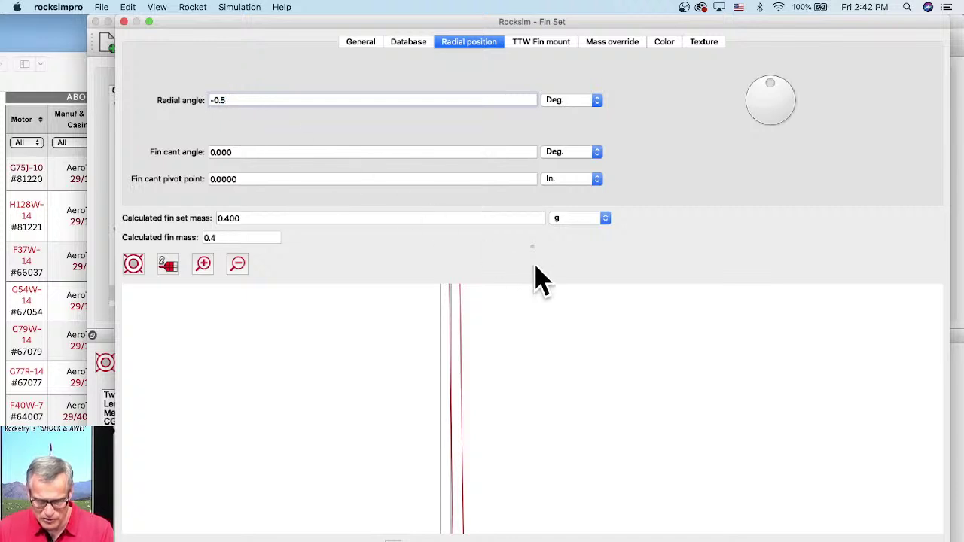
key("Return")
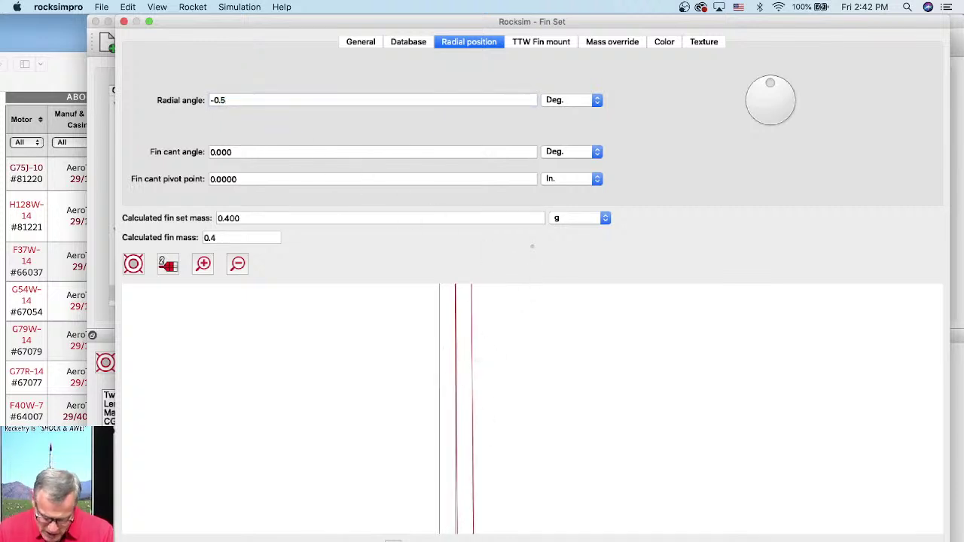
left_click(221, 99)
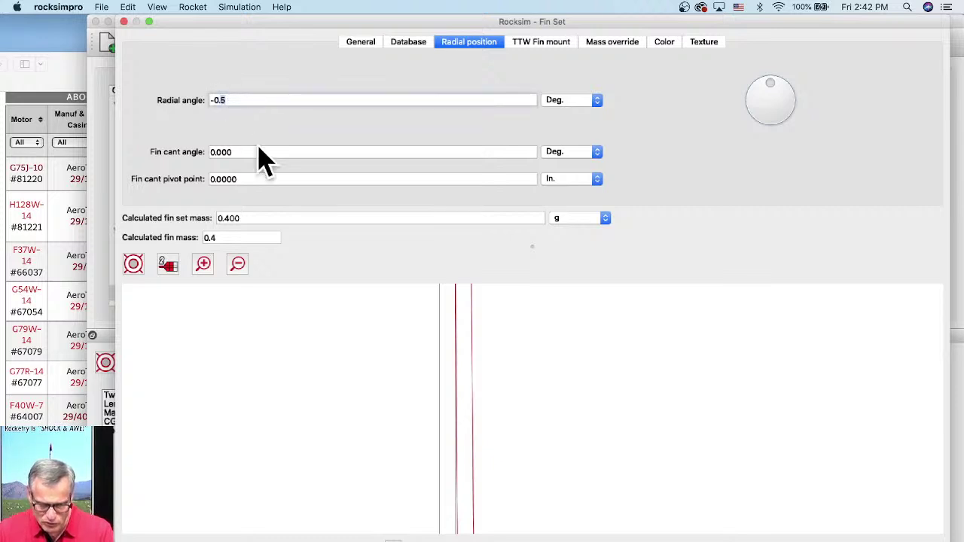
key("BackSpace")
type("4")
key("Return")
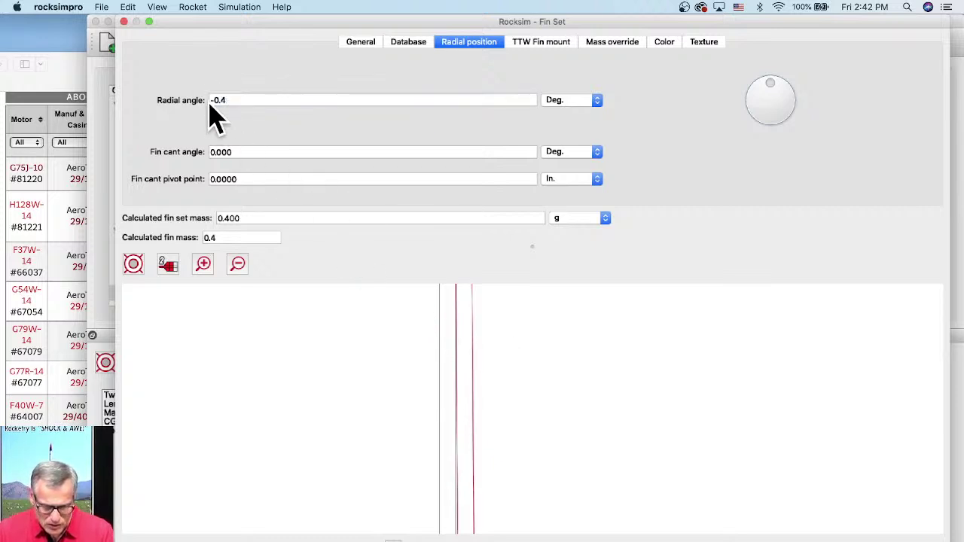
Step: Set the Booster fin set's radial angle to 0 degrees, check the fin root in the preview and accept the fin settings
left_click_drag(226, 100, 202, 100)
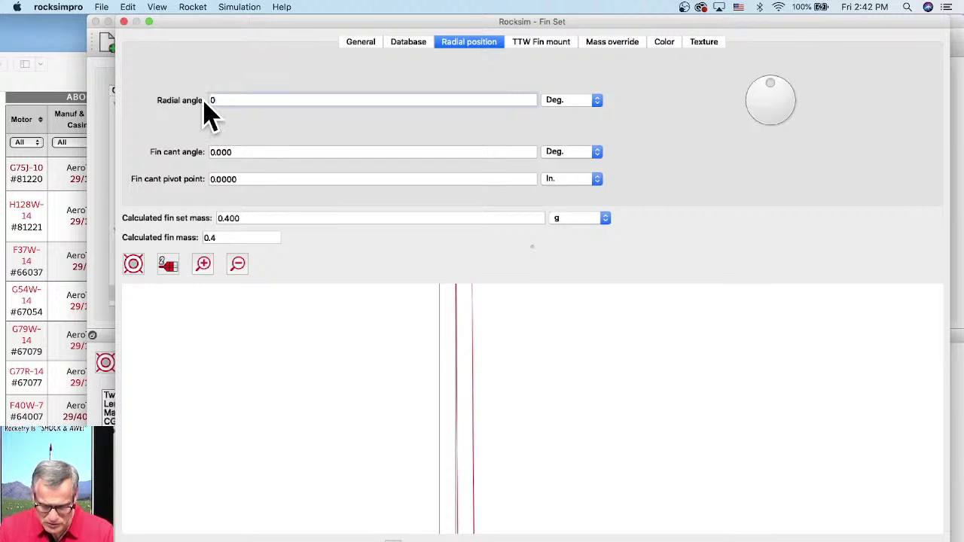
type("0")
key("Return")
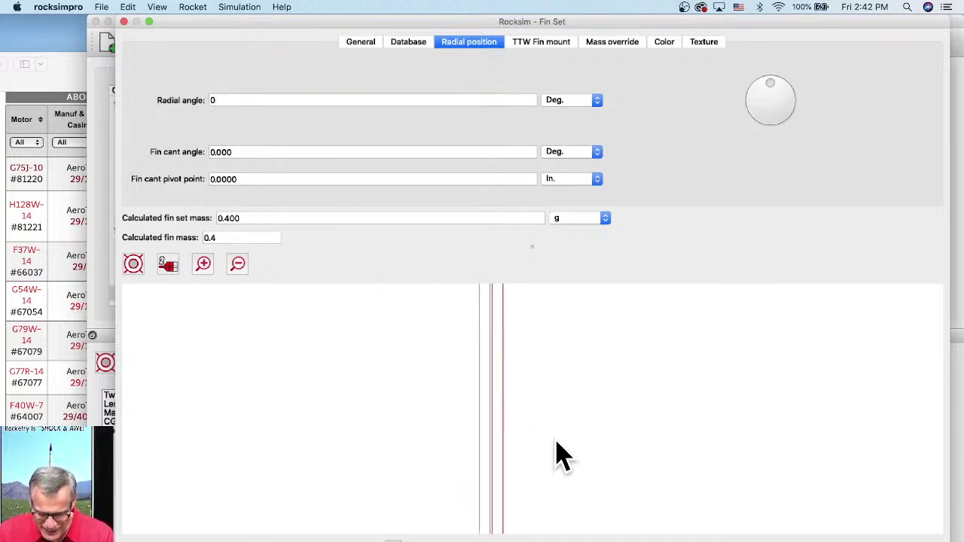
left_click_drag(538, 505, 545, 349)
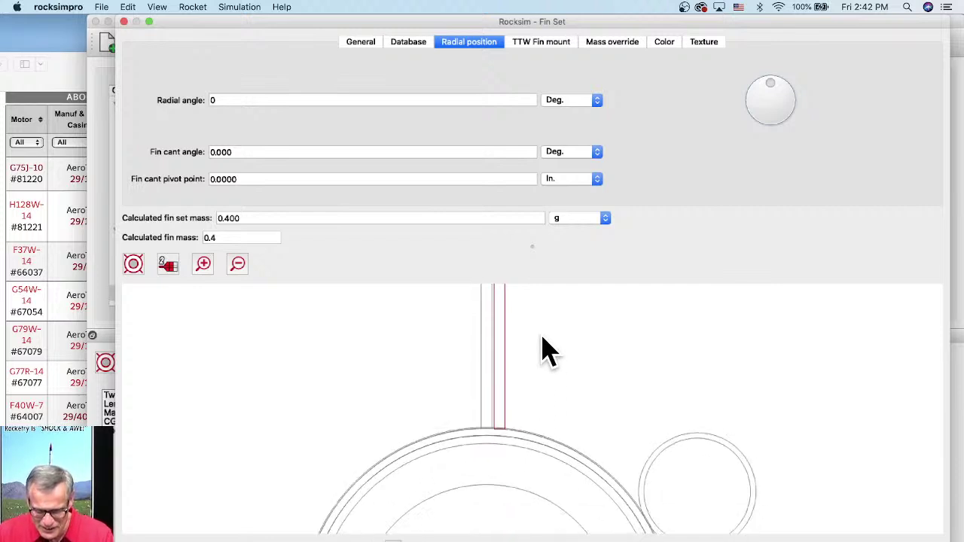
left_click_drag(512, 428, 498, 350)
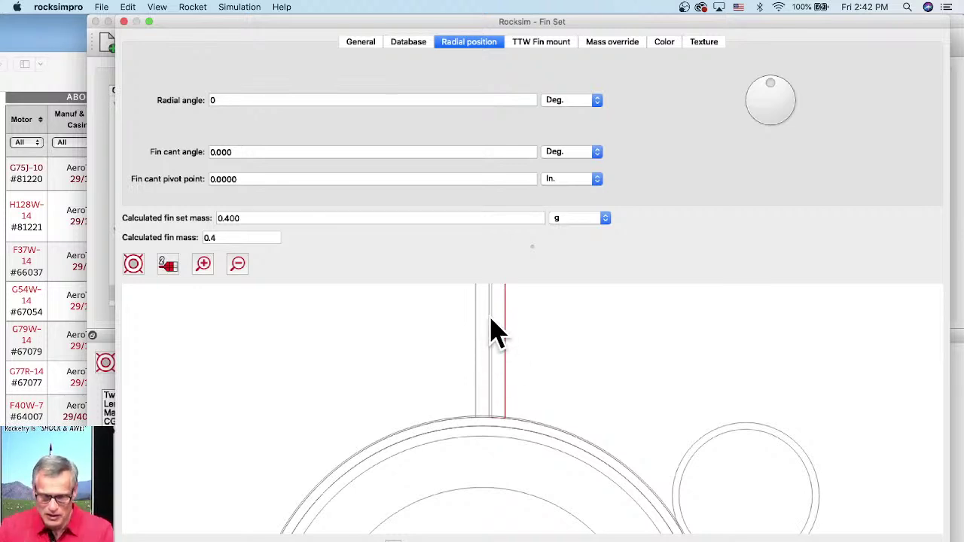
key("Return")
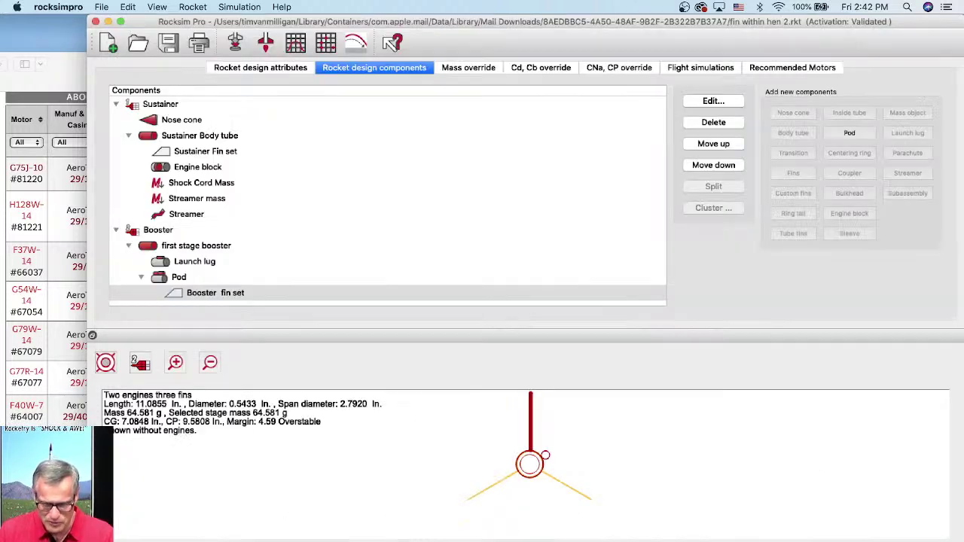
Step: Switch the rocket preview to the 3D view and reset its camera
left_click(106, 364)
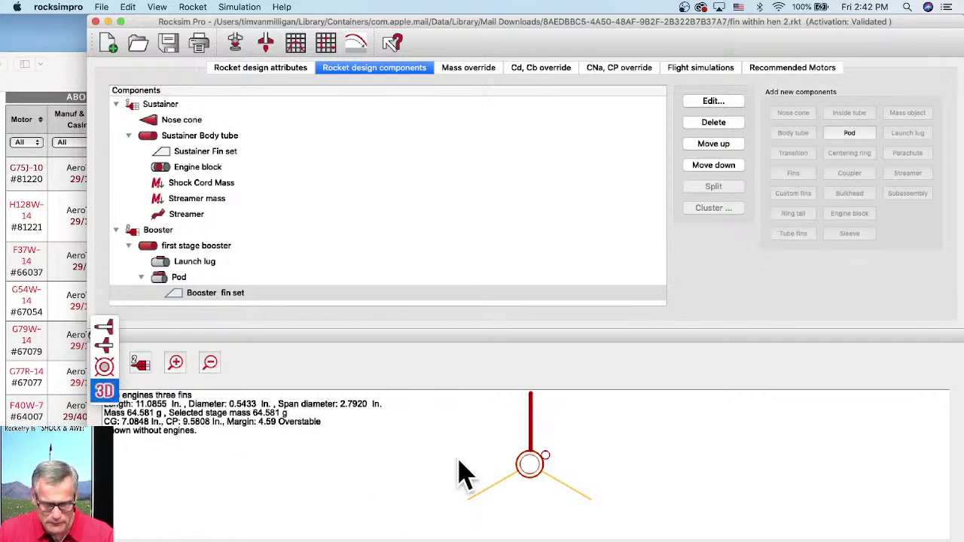
left_click(104, 391)
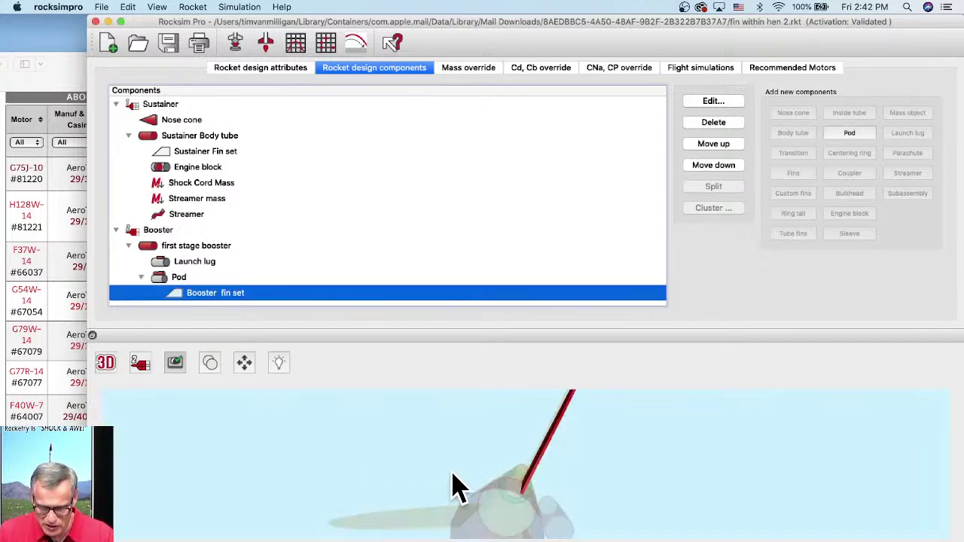
left_click(537, 482)
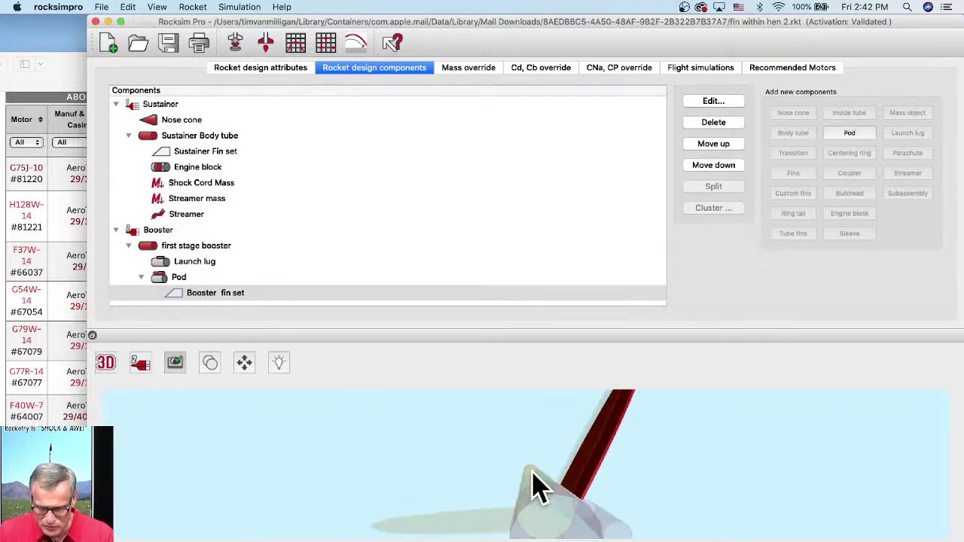
left_click(247, 369)
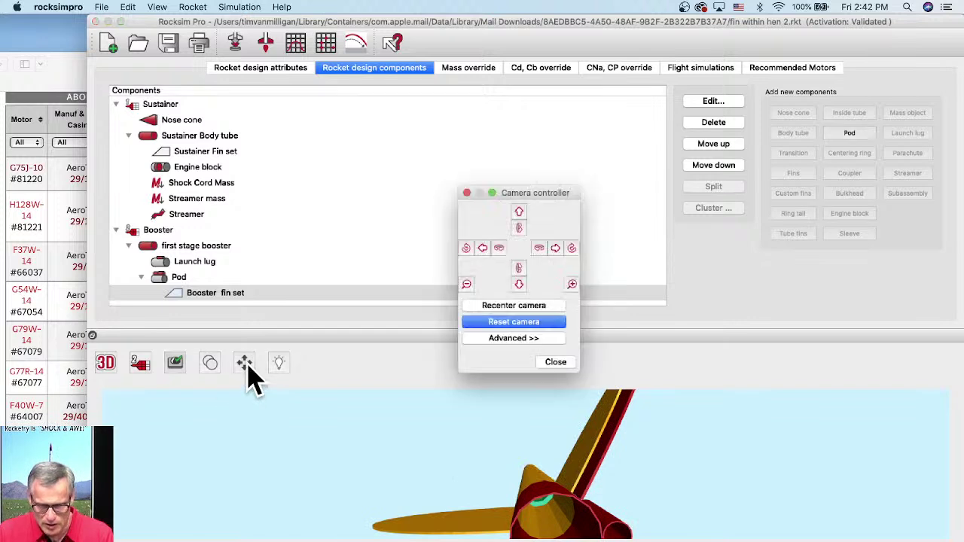
left_click(511, 322)
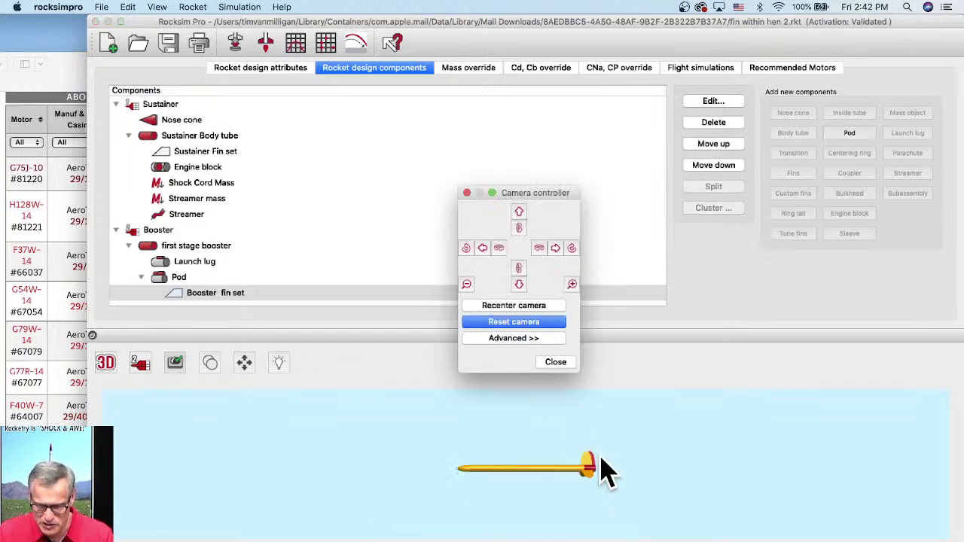
left_click(556, 362)
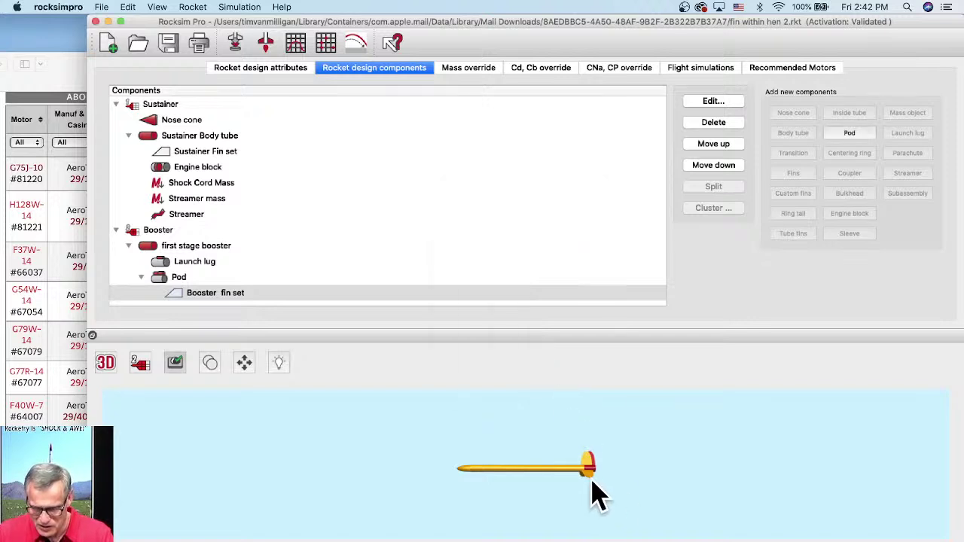
Step: Examine in 3D from several angles how the booster fin sits against the sustainer fin and the booster tube
scroll(595, 494, "up", 3)
scroll(745, 491, "up", 4)
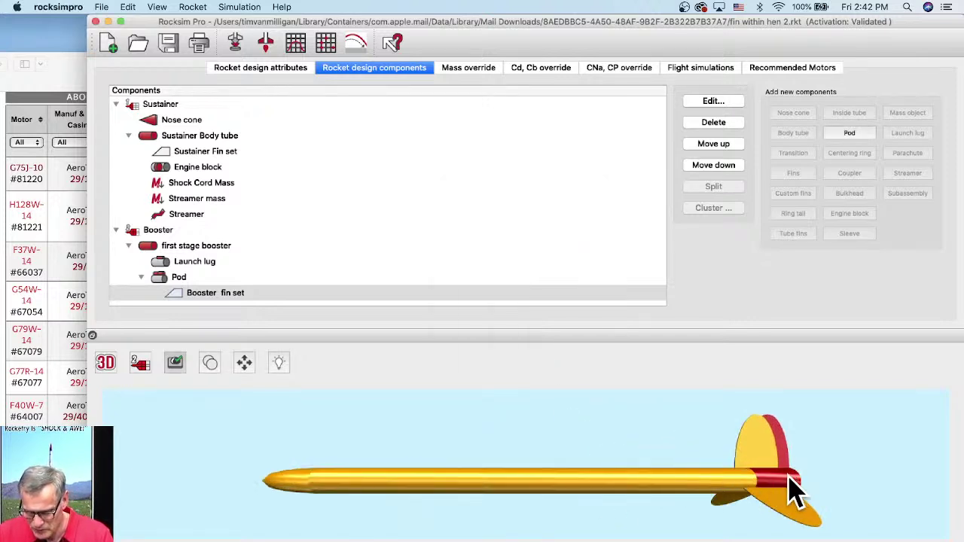
left_click_drag(746, 491, 612, 486)
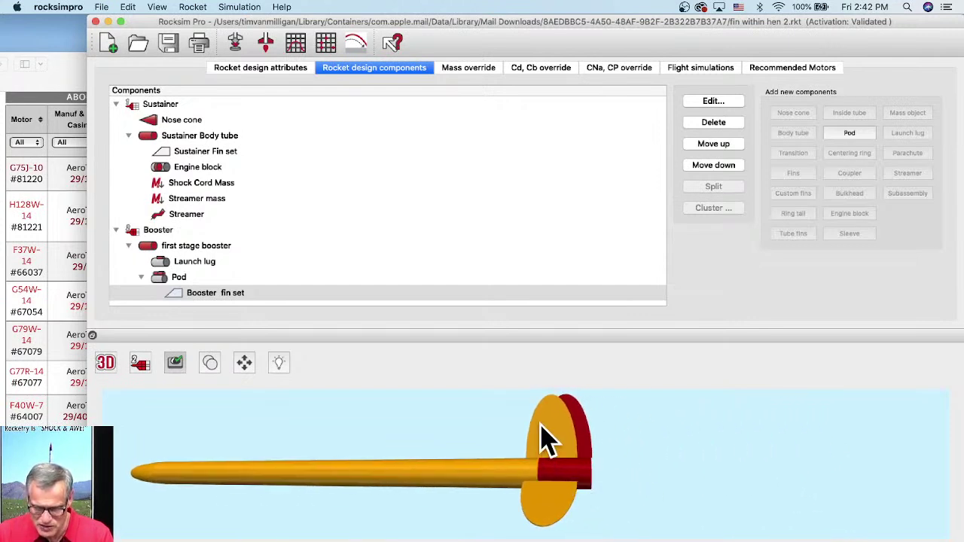
scroll(571, 469, "up", 3)
scroll(570, 469, "down", 1)
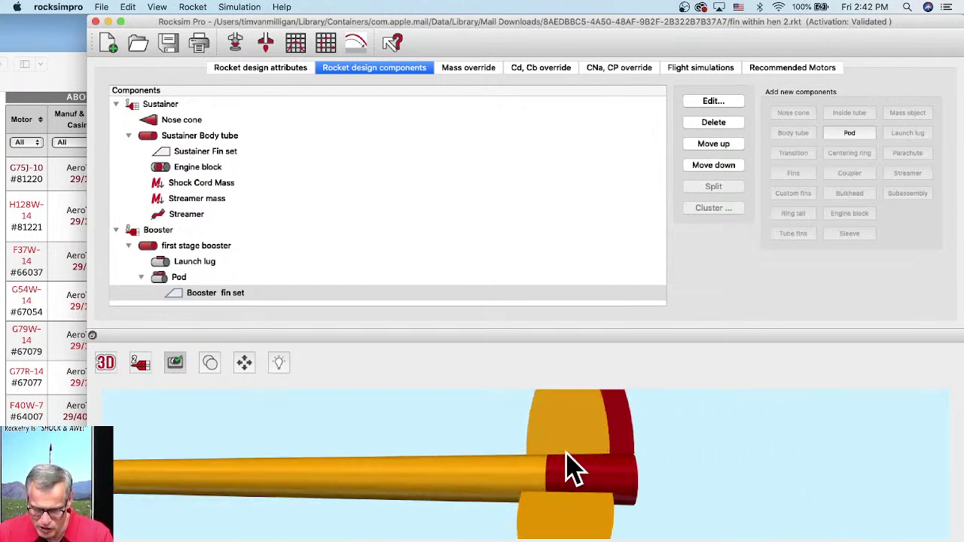
left_click_drag(657, 491, 532, 465)
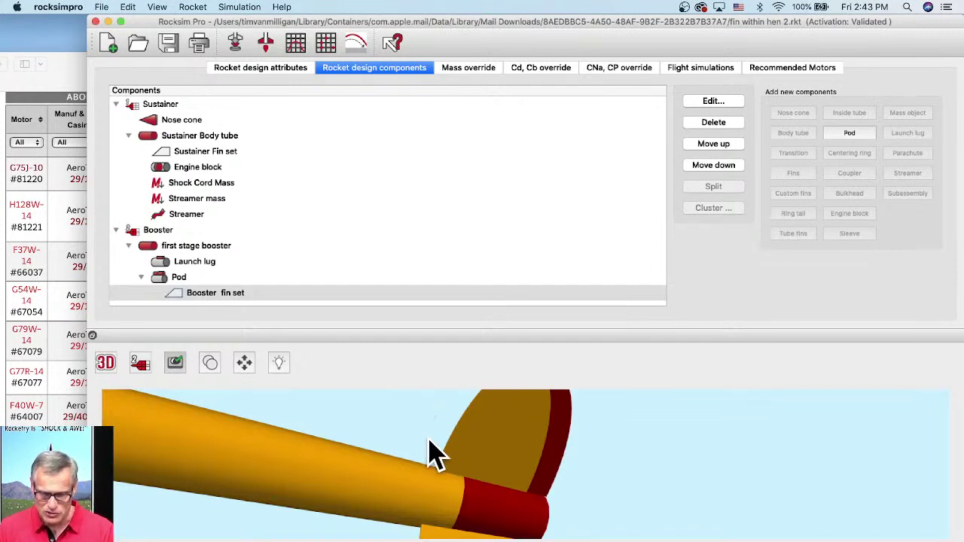
scroll(435, 453, "up", 2)
scroll(435, 454, "down", 4)
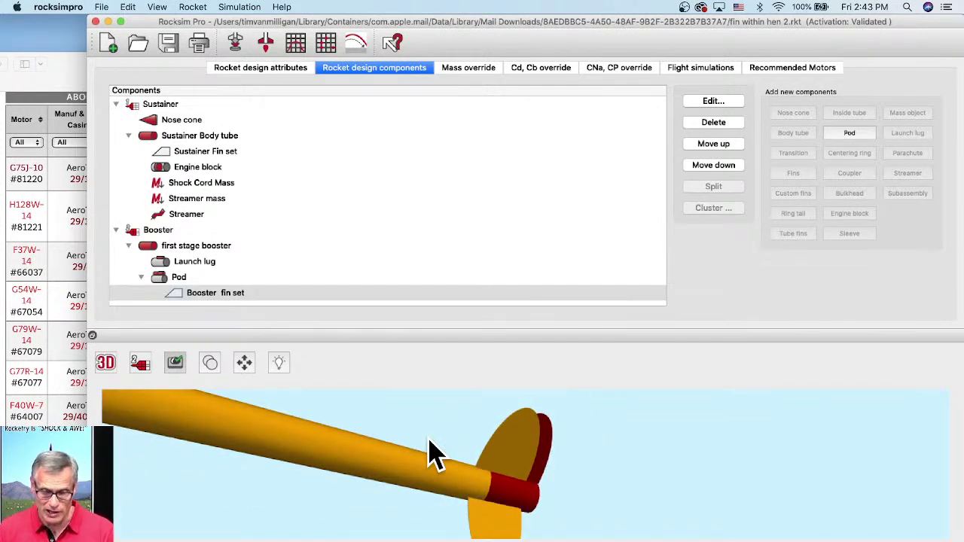
scroll(585, 460, "down", 1)
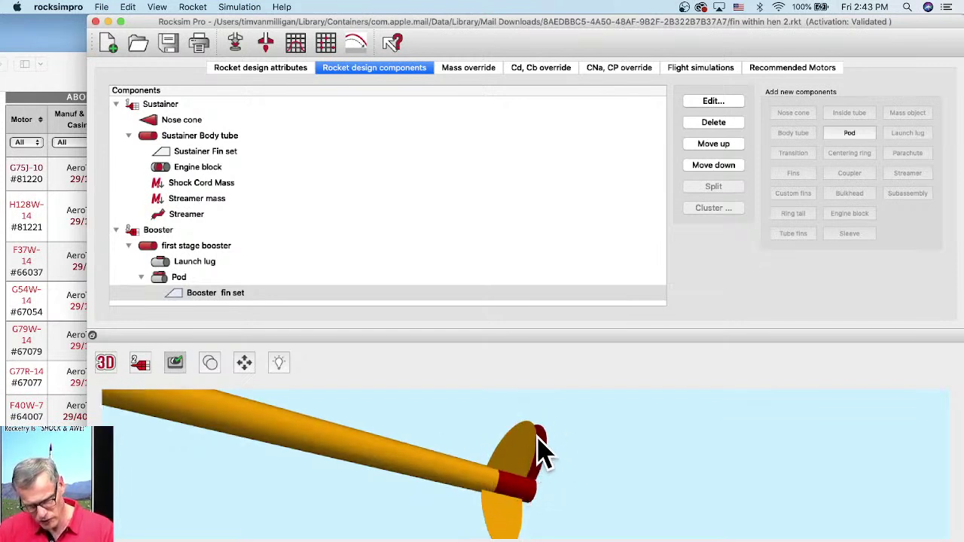
Step: Open the Pod's settings and switch its preview to a side view of the rocket
left_click(172, 278)
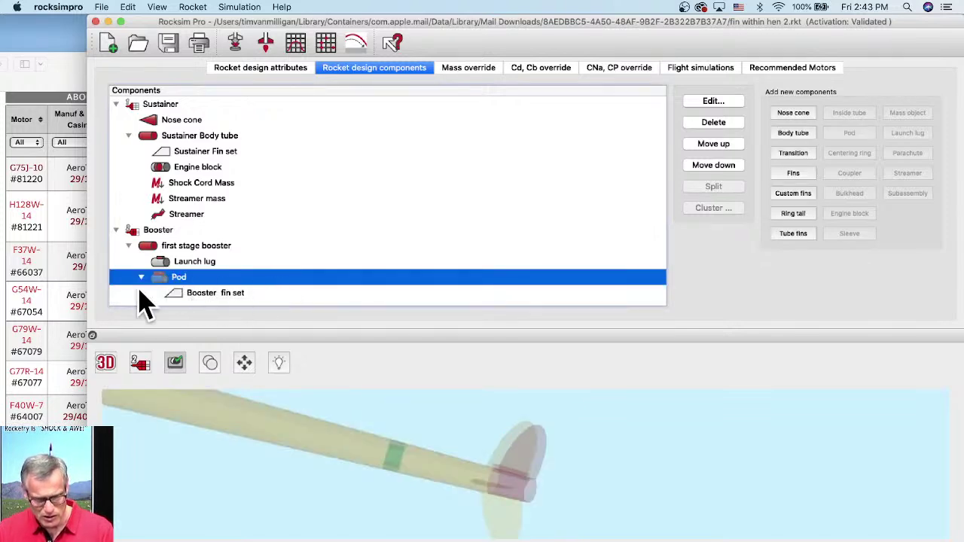
double_click(171, 278)
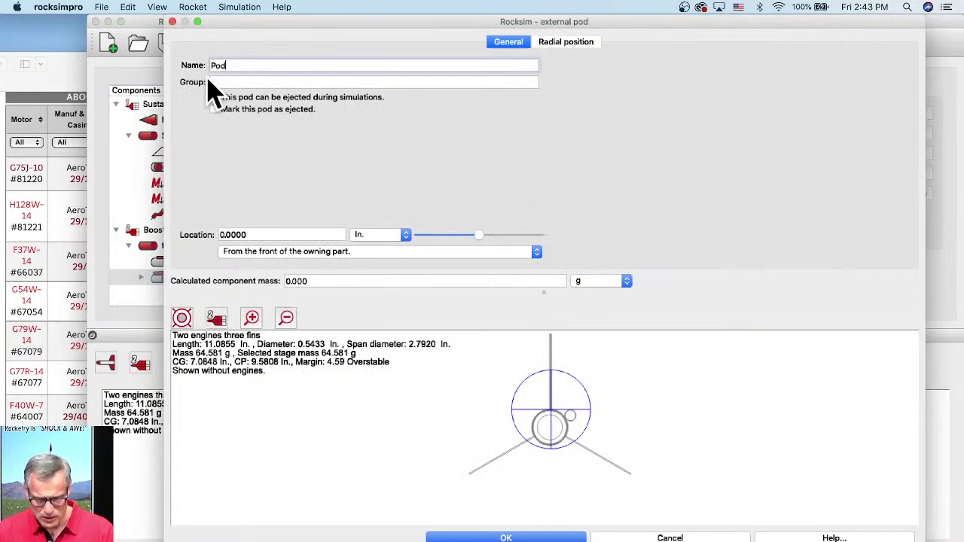
left_click(182, 317)
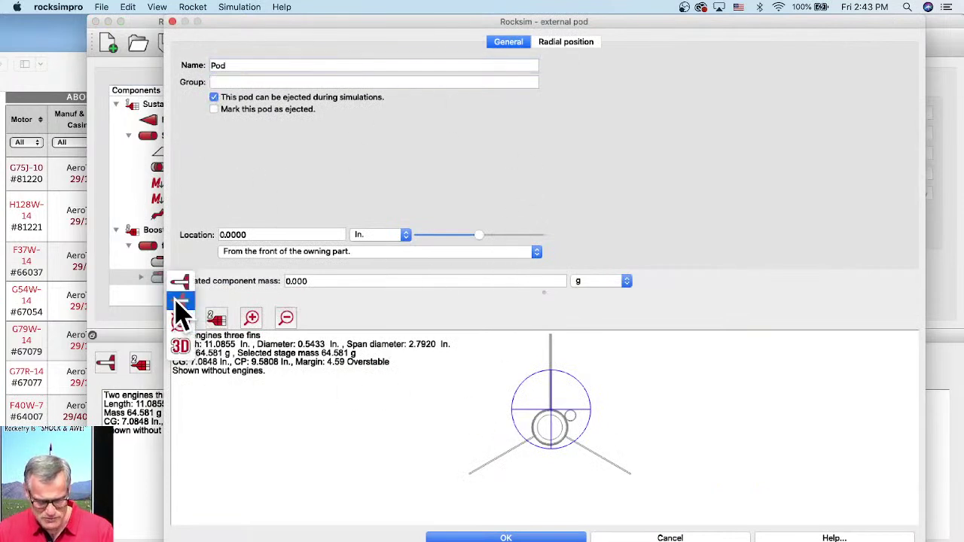
left_click(181, 301)
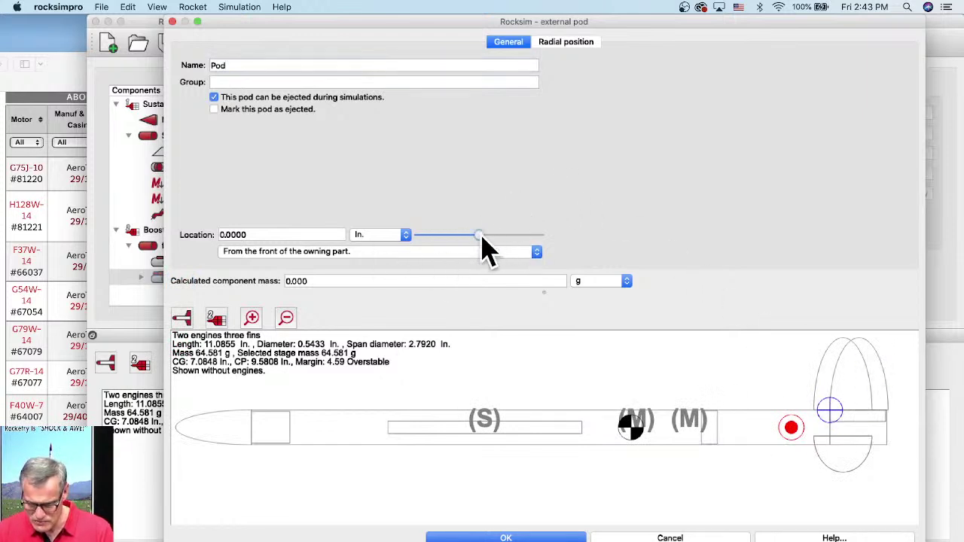
Step: Move the pod forward to line up the booster fin with the sustainer fin, setting its location to -0.255 in. from the owning part's front
left_click_drag(481, 236, 461, 236)
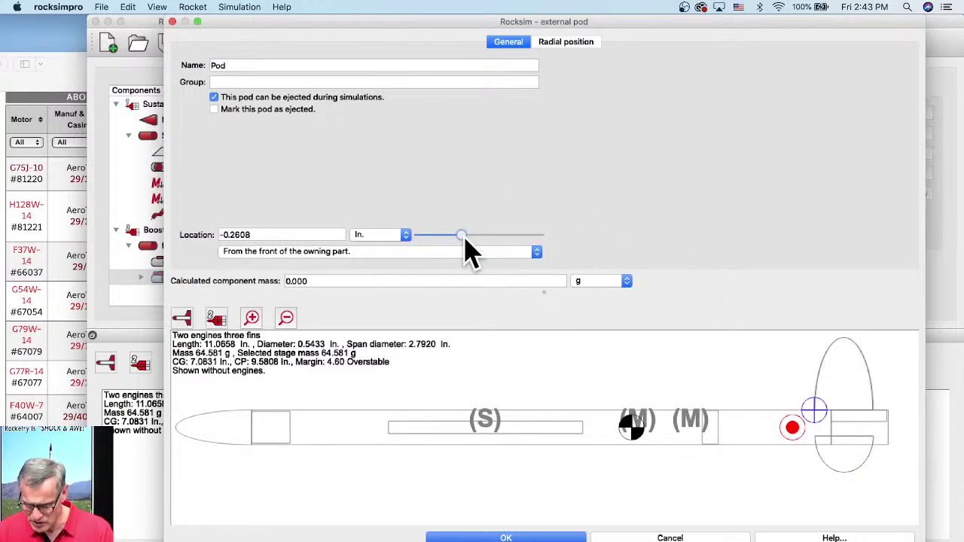
scroll(866, 399, "up", 5)
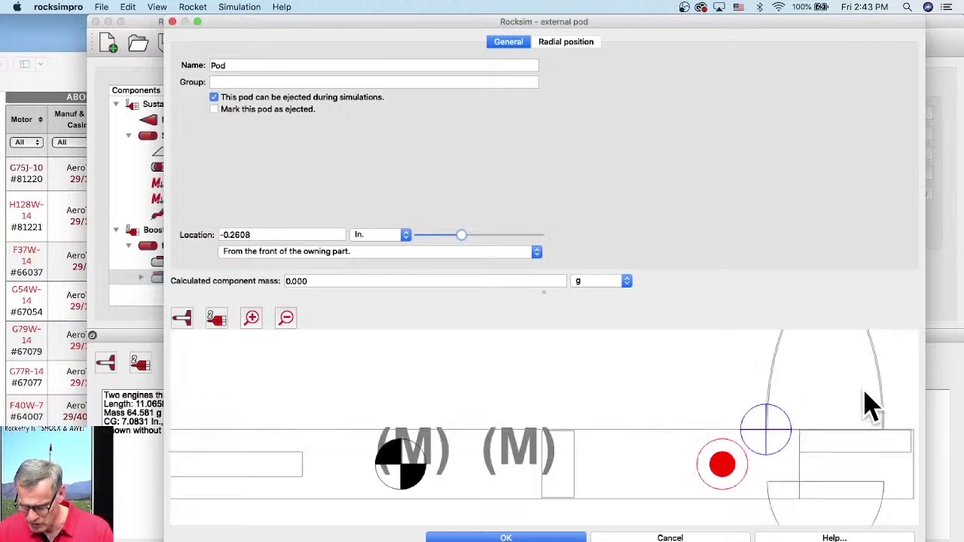
scroll(753, 437, "right", 3)
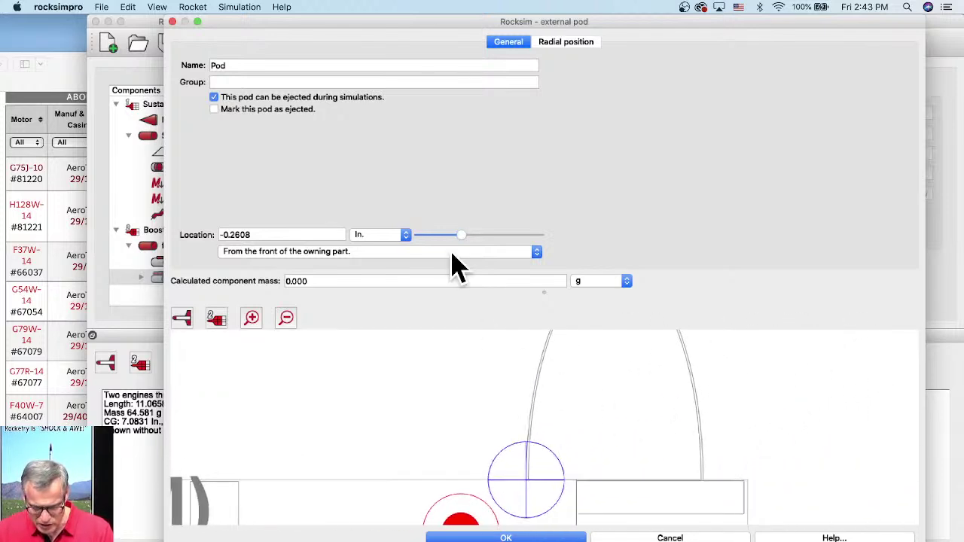
left_click_drag(467, 235, 461, 236)
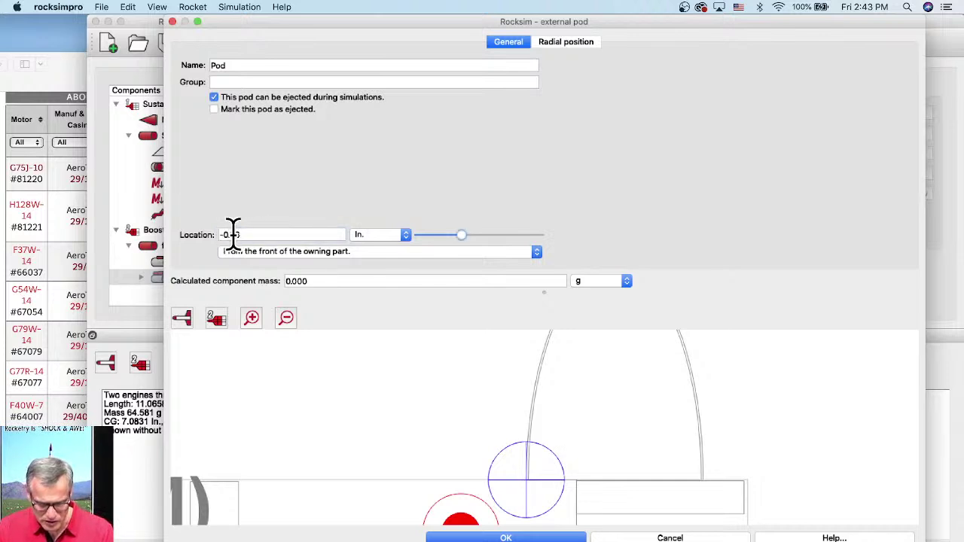
key("BackSpace")
type("55")
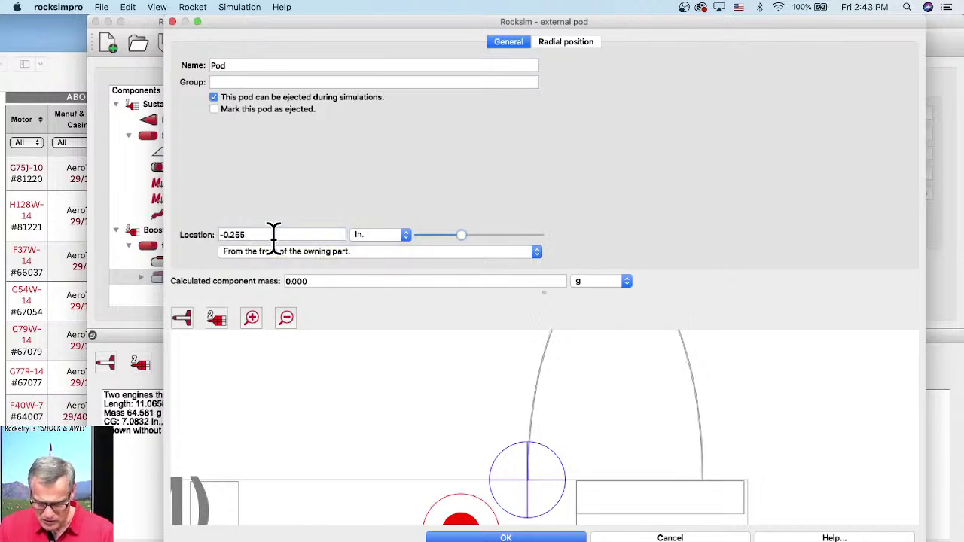
Step: Set the Pod's location to -0.250 in. from the front of the owning part and accept its settings
left_click(247, 234)
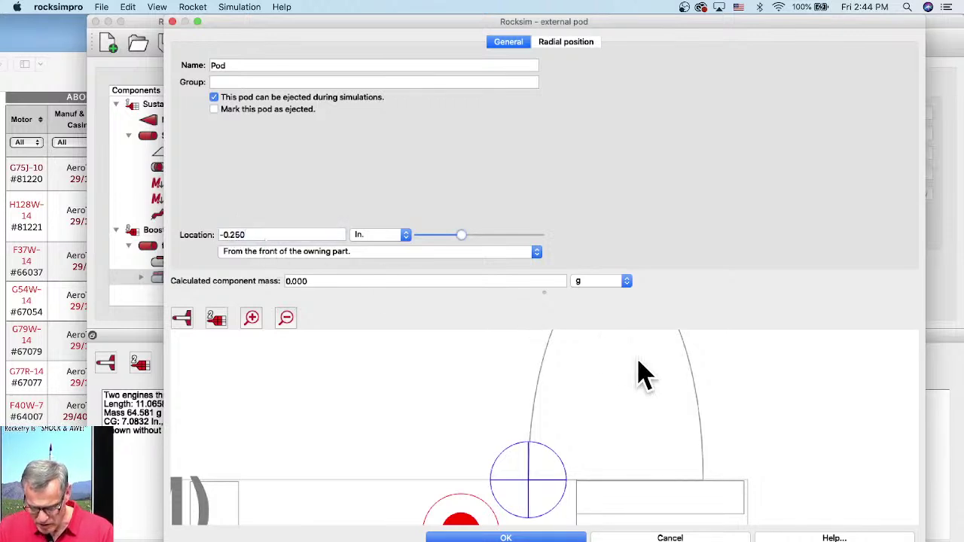
left_click(497, 538)
Step: Examine in 3D from several angles how the repositioned booster fin lines up with the sustainer fin
left_click(438, 467)
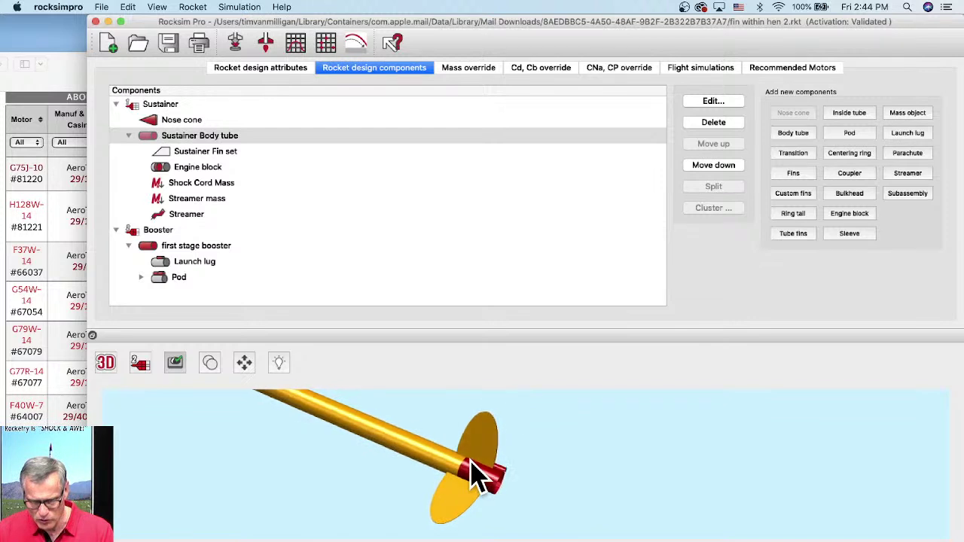
left_click_drag(426, 478, 512, 475)
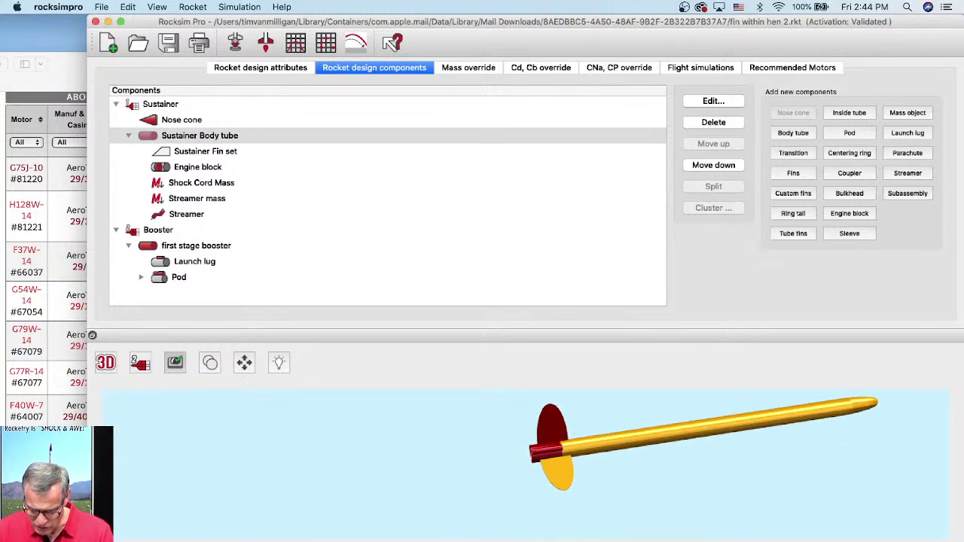
left_click_drag(105, 482, 488, 493)
scroll(457, 447, "up", 5)
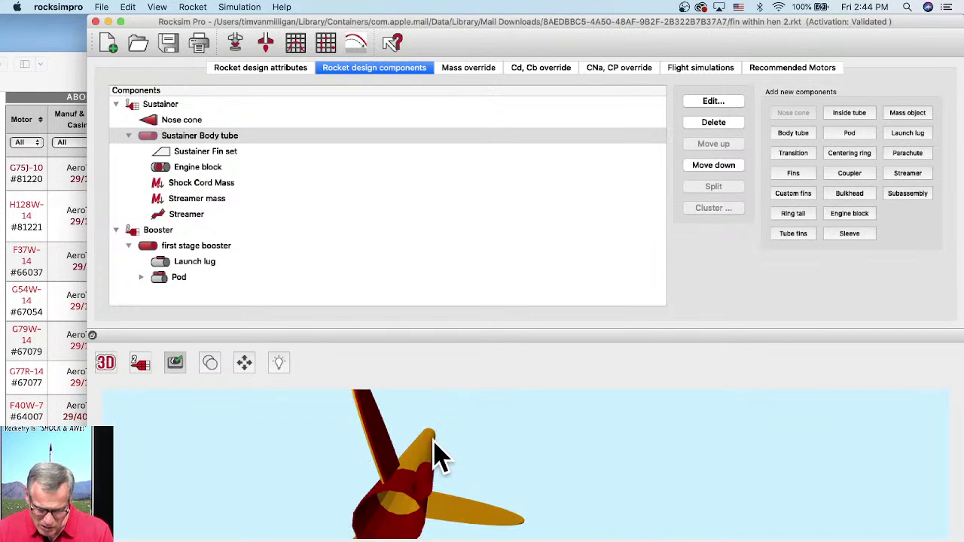
left_click_drag(449, 452, 461, 447)
left_click_drag(427, 474, 507, 478)
left_click_drag(443, 486, 689, 477)
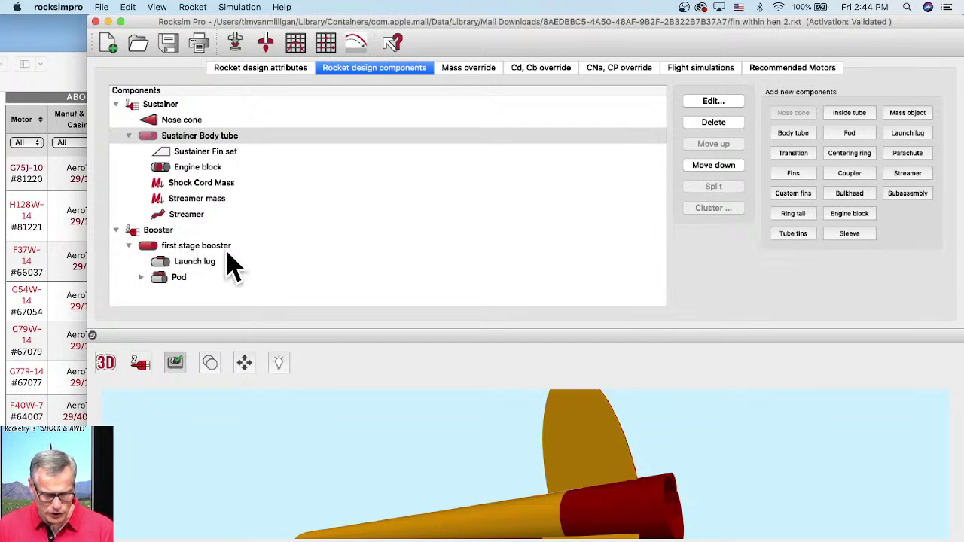
Step: Duplicate the Pod with its booster fin by copying it and pasting it onto the first stage booster tube
left_click(177, 278)
right_click(177, 278)
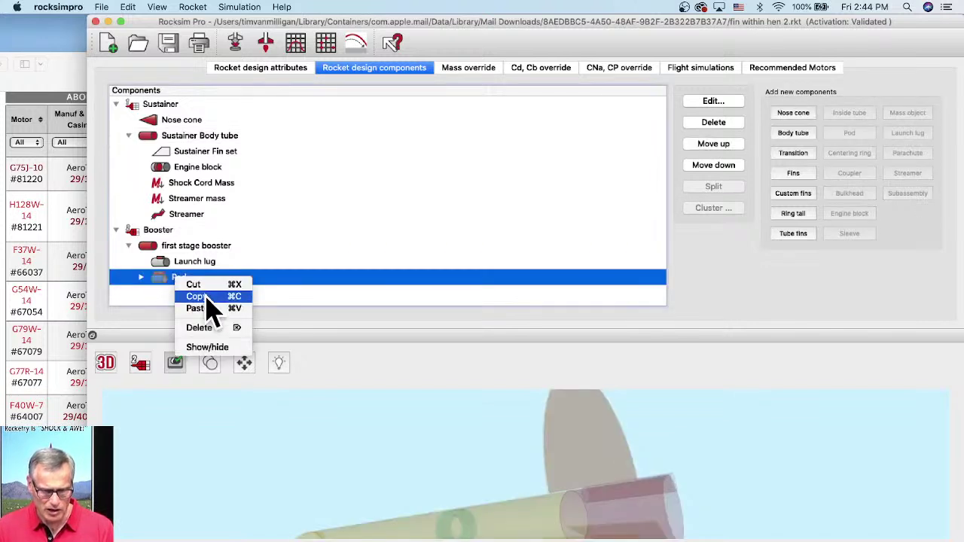
left_click(207, 298)
left_click(156, 230)
left_click(165, 248)
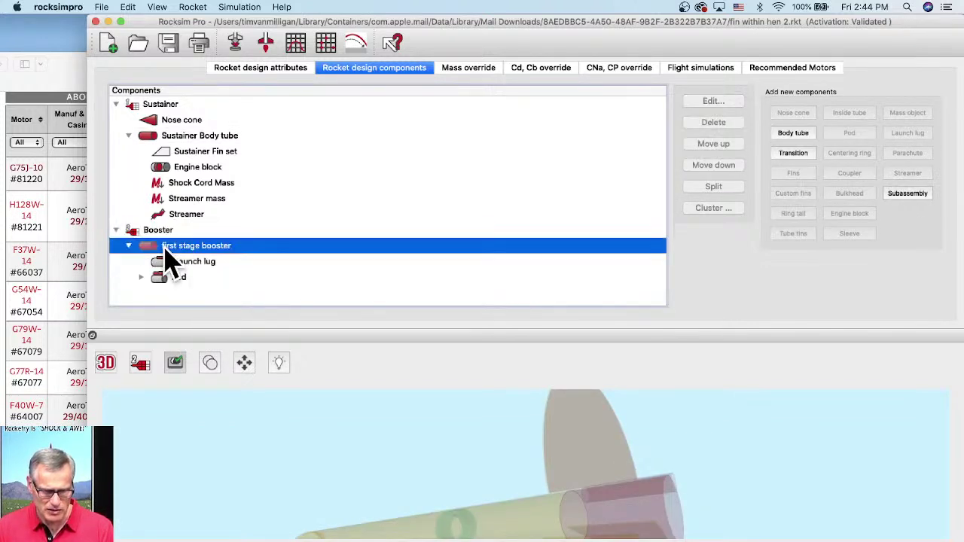
right_click(167, 252)
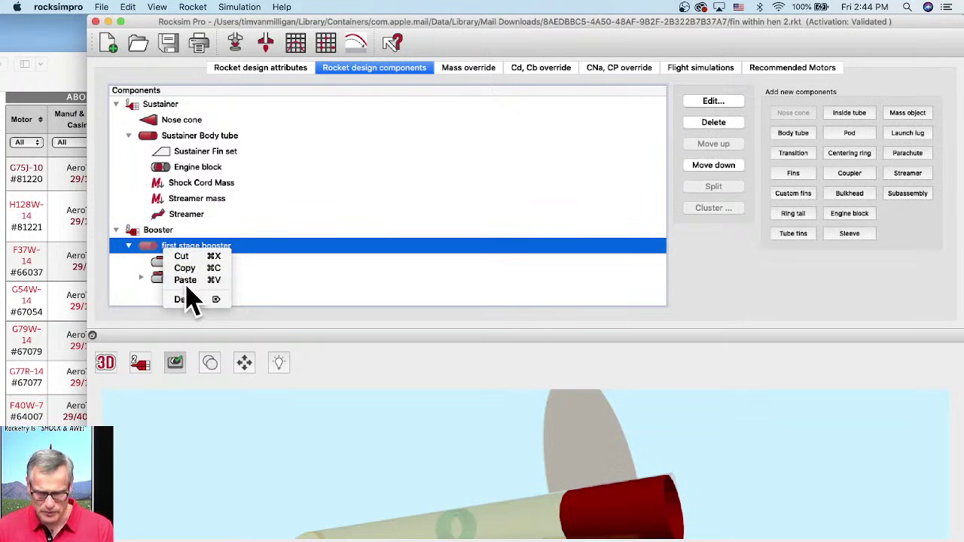
left_click(186, 281)
left_click(585, 486)
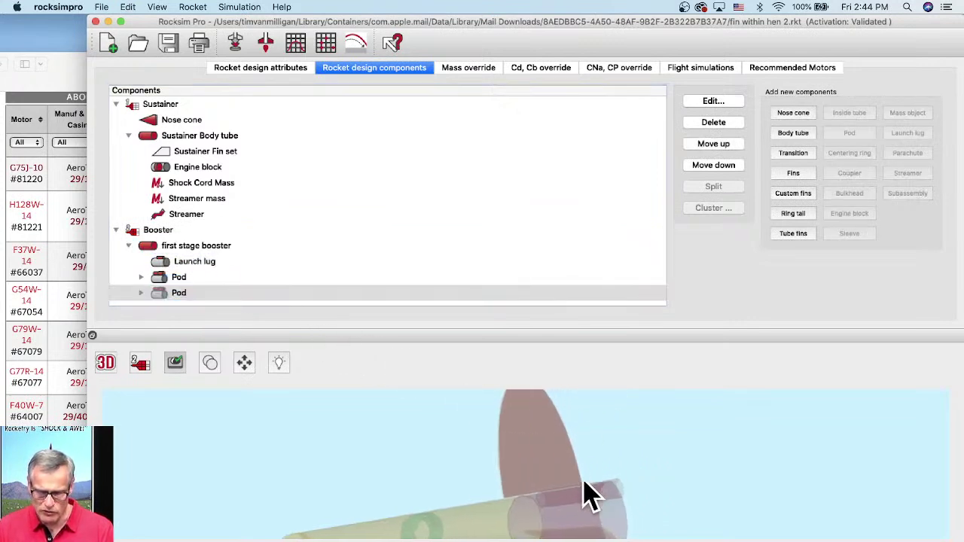
left_click_drag(585, 486, 617, 490)
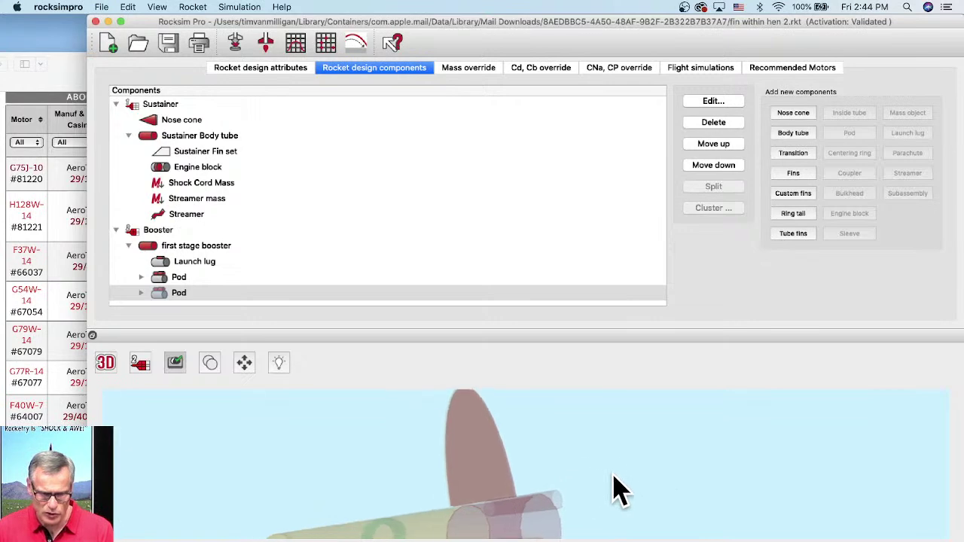
Step: Set the second Pod's radial angle to -4 degrees, using the end view of the rocket as its preview
double_click(183, 298)
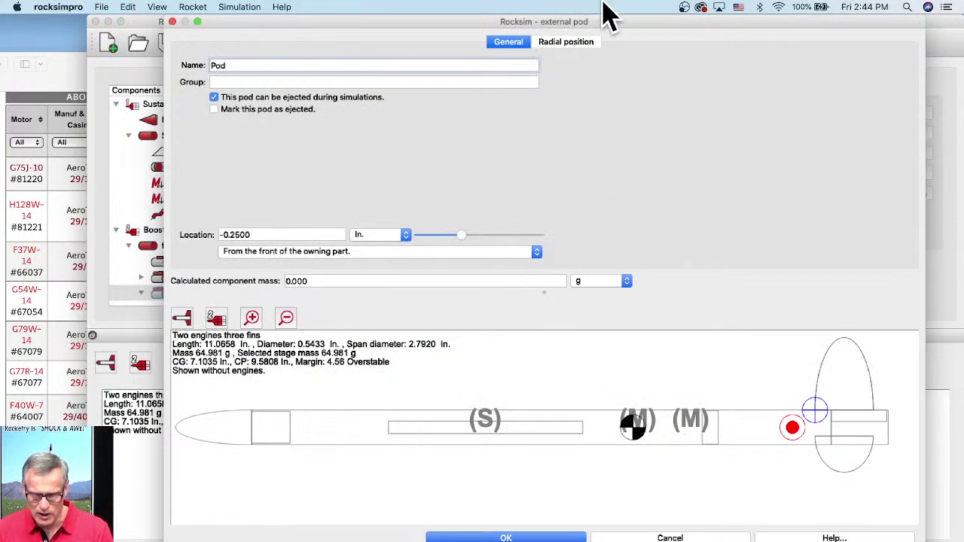
left_click(566, 45)
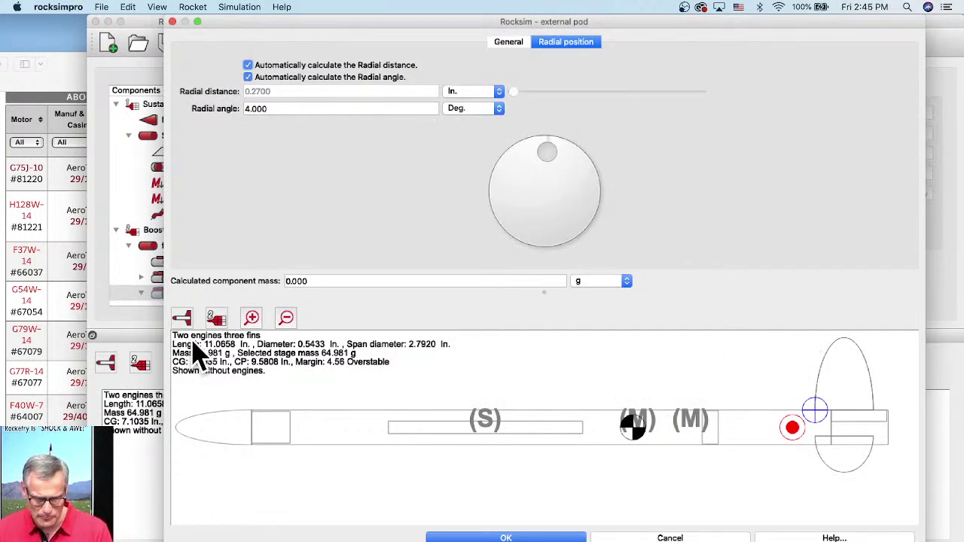
left_click(181, 318)
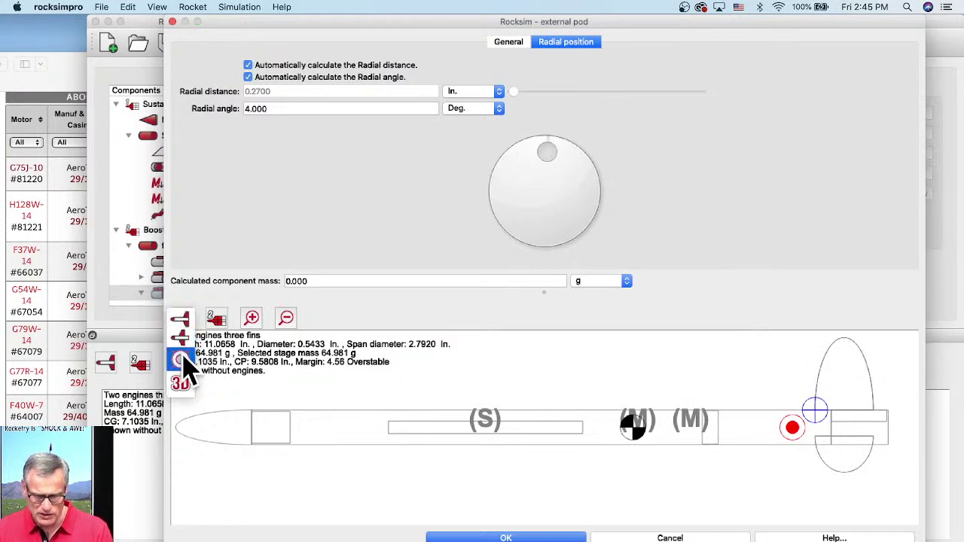
left_click(180, 360)
scroll(577, 409, "up", 5)
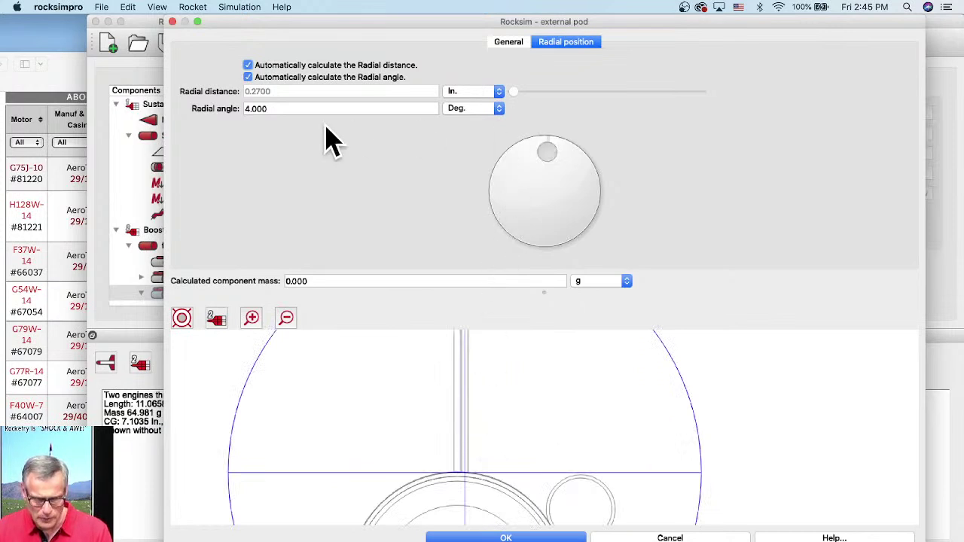
left_click(249, 108)
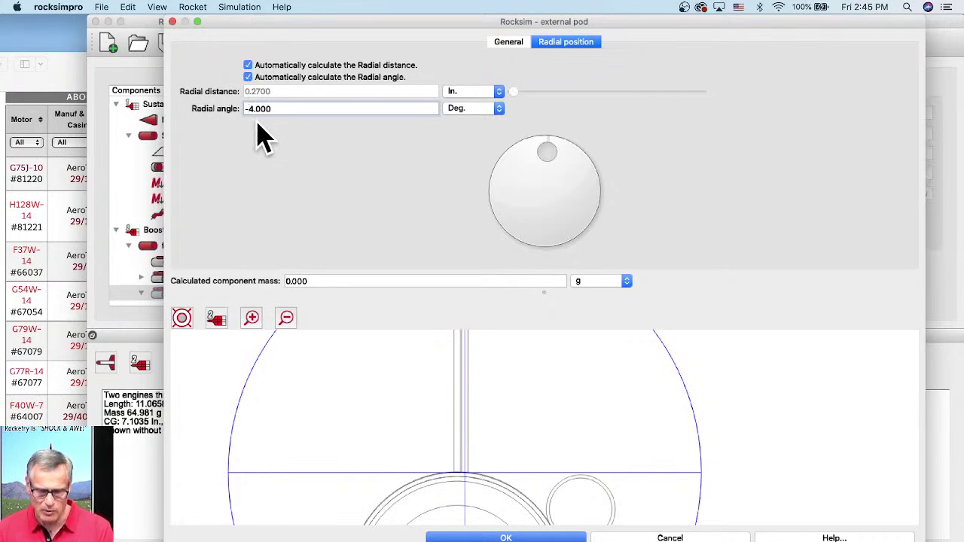
key("Return")
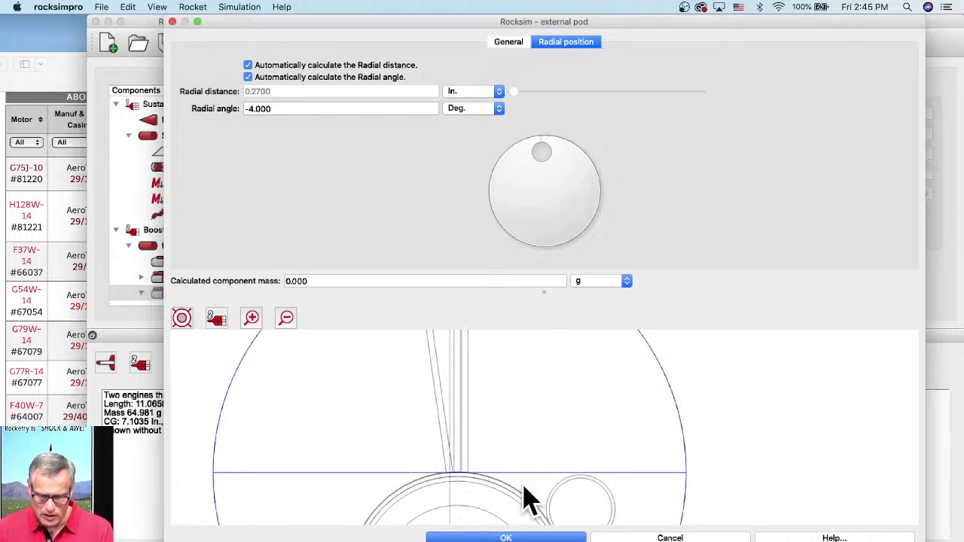
left_click(546, 536)
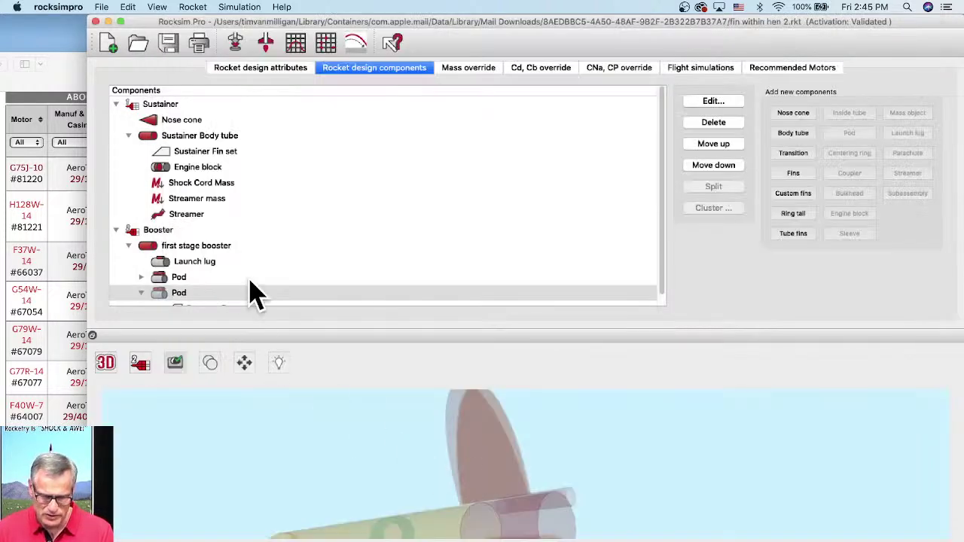
Step: Set the radial angle of the second Pod's Booster fin set to 0 degrees and check the paired fins' fit in 3D
left_click(211, 298)
double_click(212, 306)
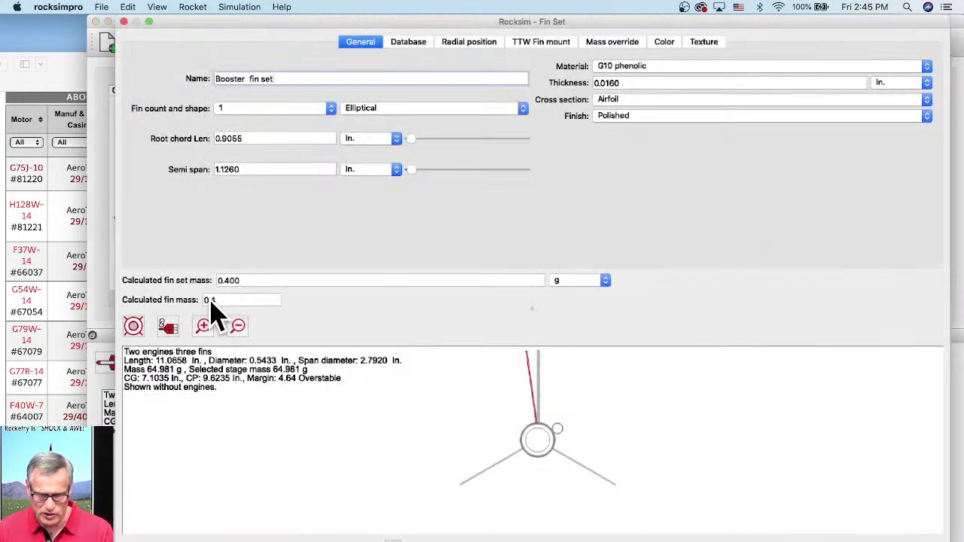
left_click(461, 45)
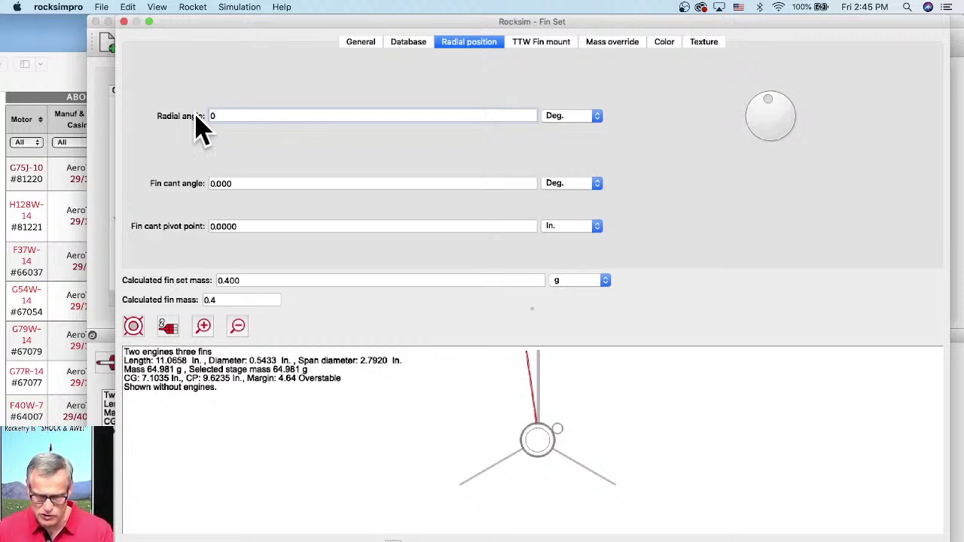
key("Return")
left_click_drag(534, 384, 532, 467)
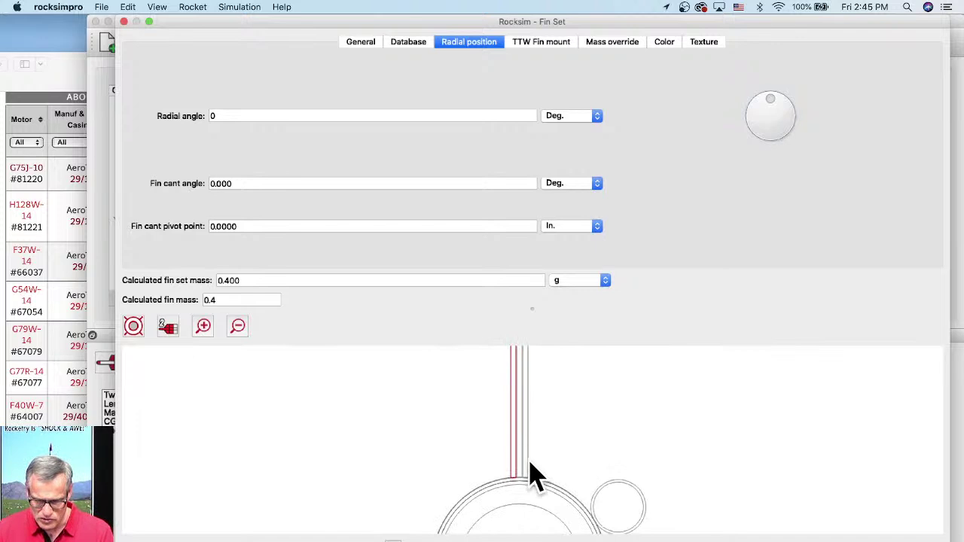
scroll(531, 473, "up", 2)
scroll(532, 473, "up", 2)
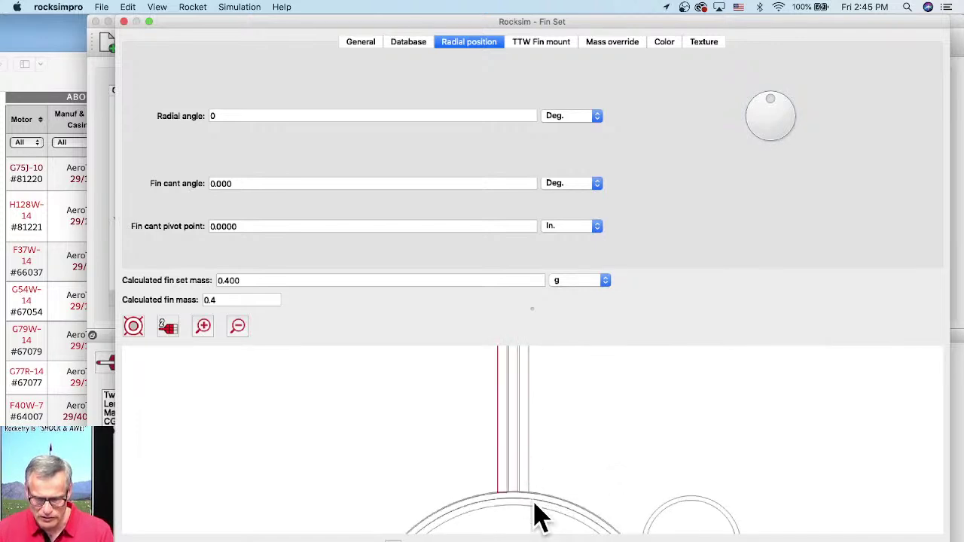
key("Return")
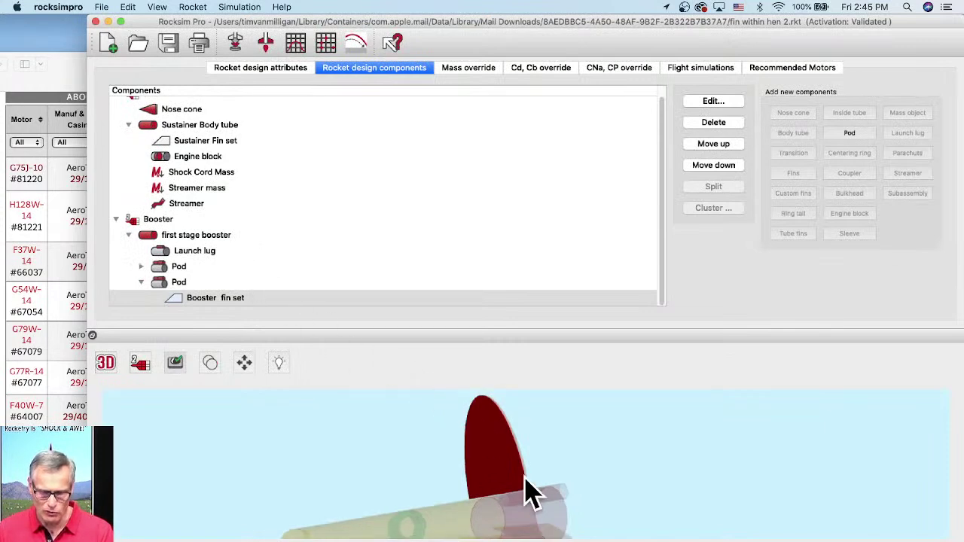
left_click_drag(527, 482, 656, 491)
left_click_drag(528, 455, 580, 452)
scroll(545, 471, "up", 2)
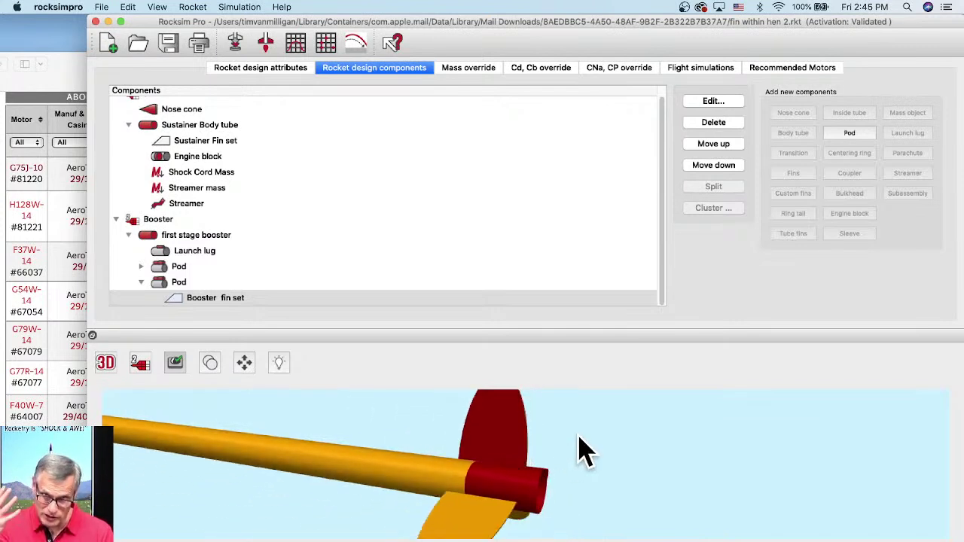
scroll(579, 452, "down", 3)
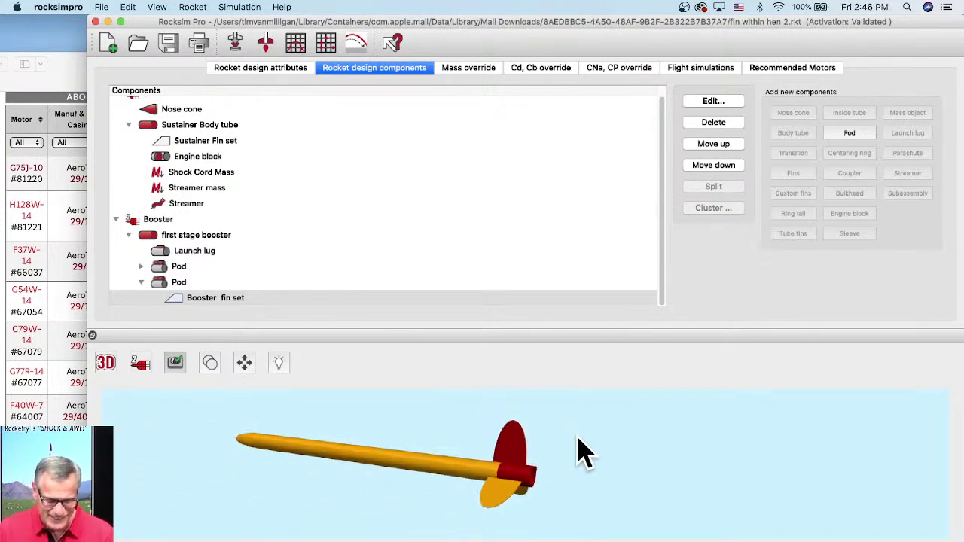
Step: Copy the first Pod and paste it onto the first stage booster tube as a third pod
left_click(181, 268)
right_click(180, 268)
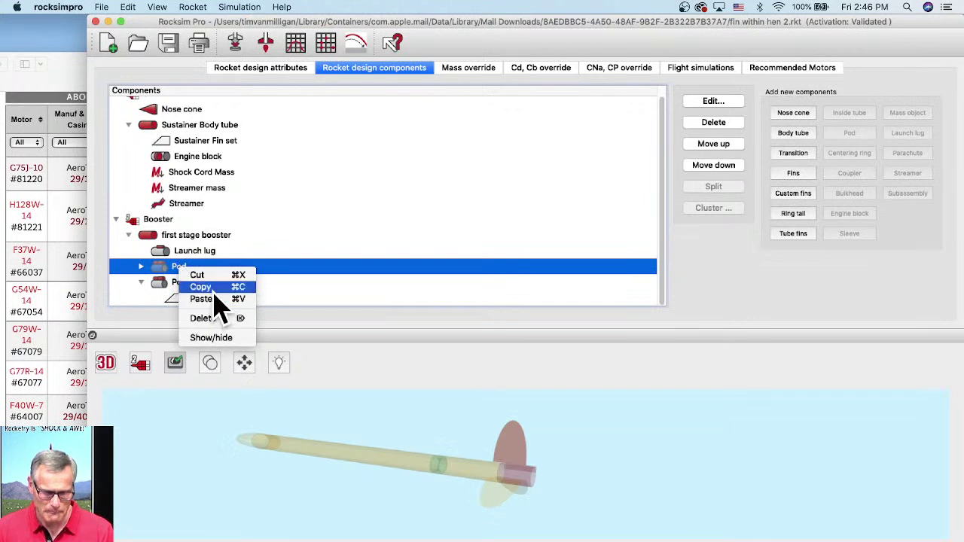
left_click(214, 288)
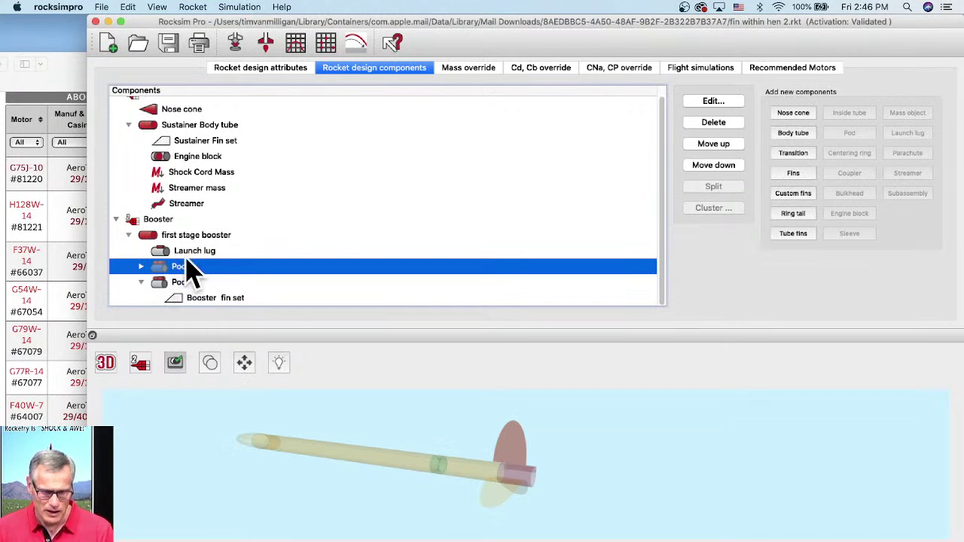
left_click(154, 237)
right_click(152, 234)
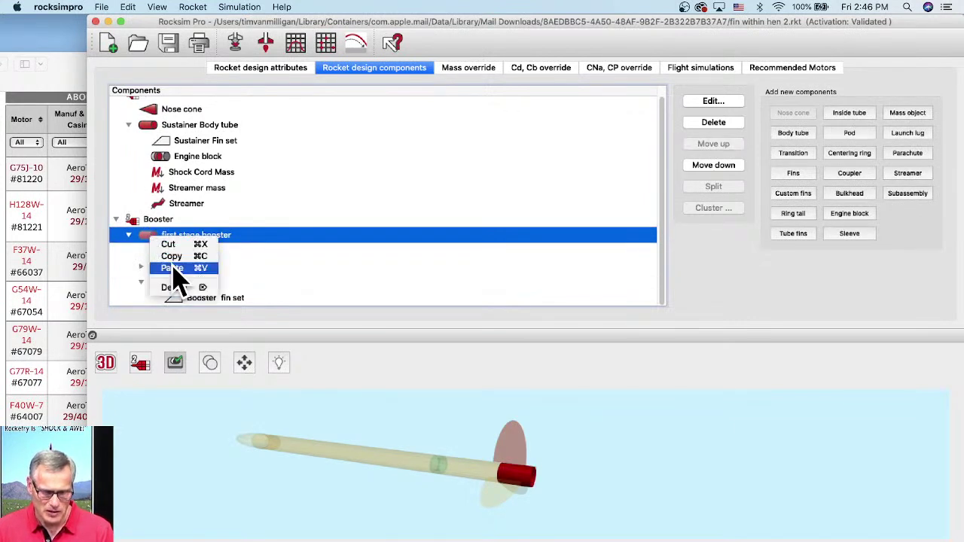
left_click(175, 270)
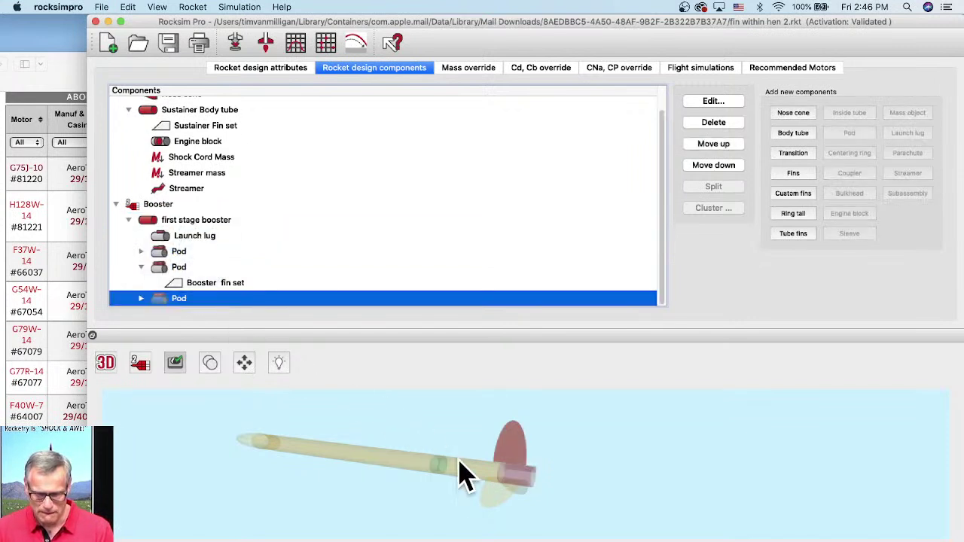
left_click_drag(527, 467, 402, 452)
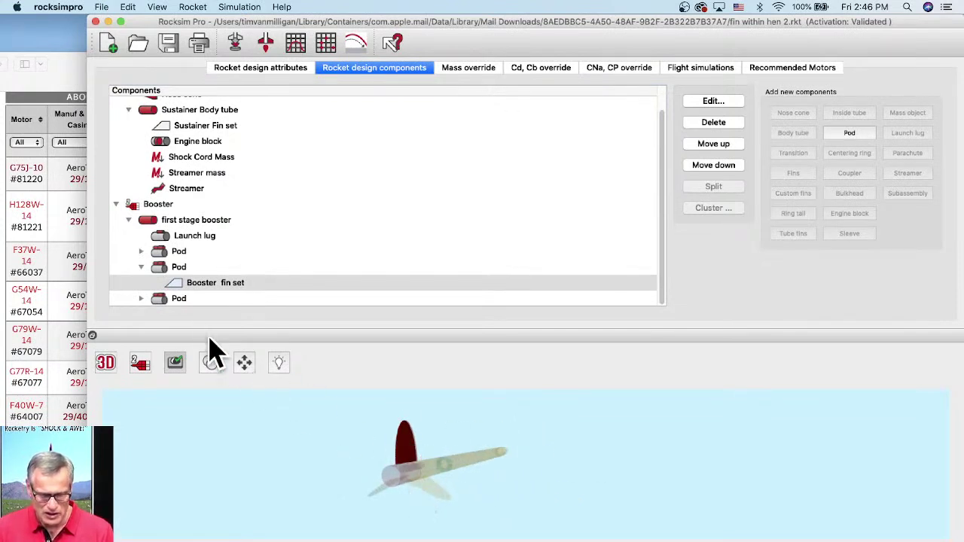
Step: Set the third Pod's radial angle to 124 degrees to place it beside the next sustainer fin
left_click(180, 300)
double_click(179, 300)
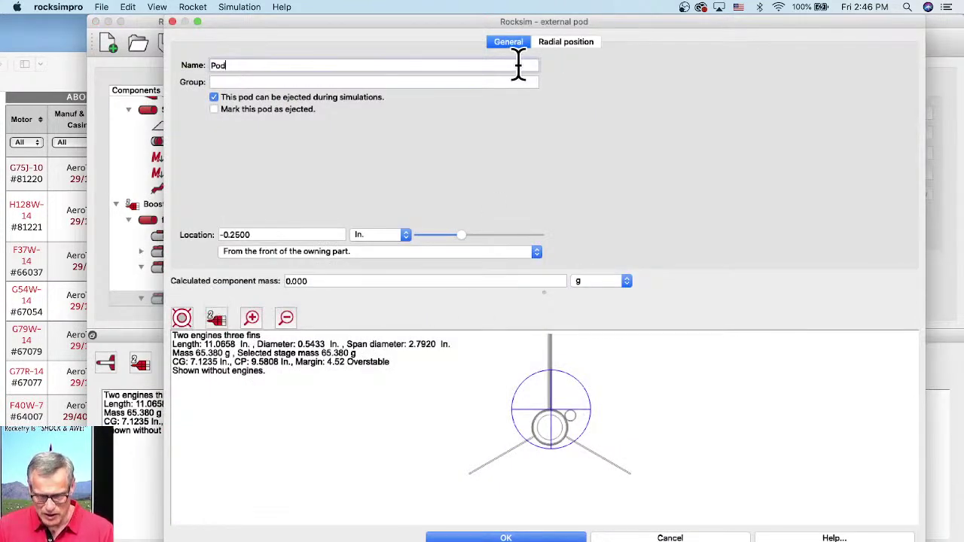
left_click(573, 44)
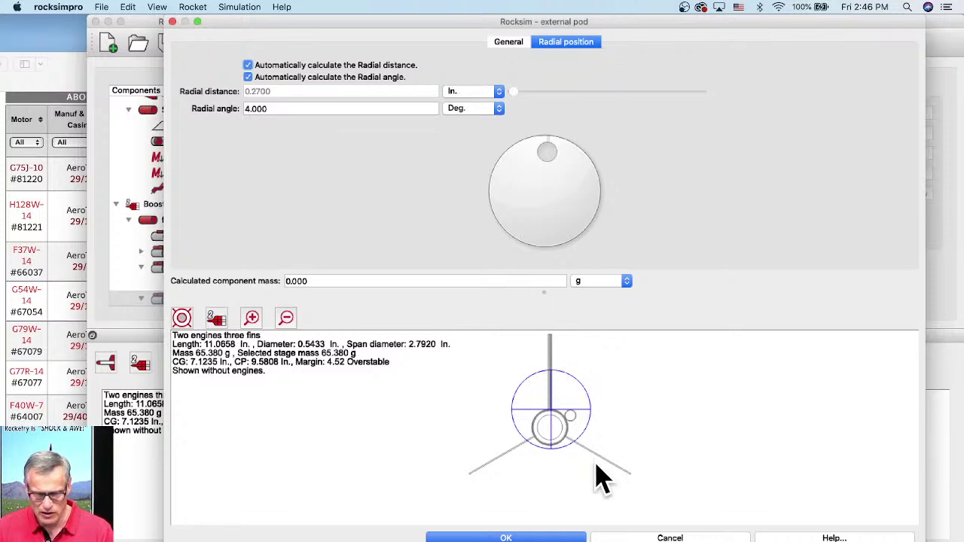
left_click(249, 113)
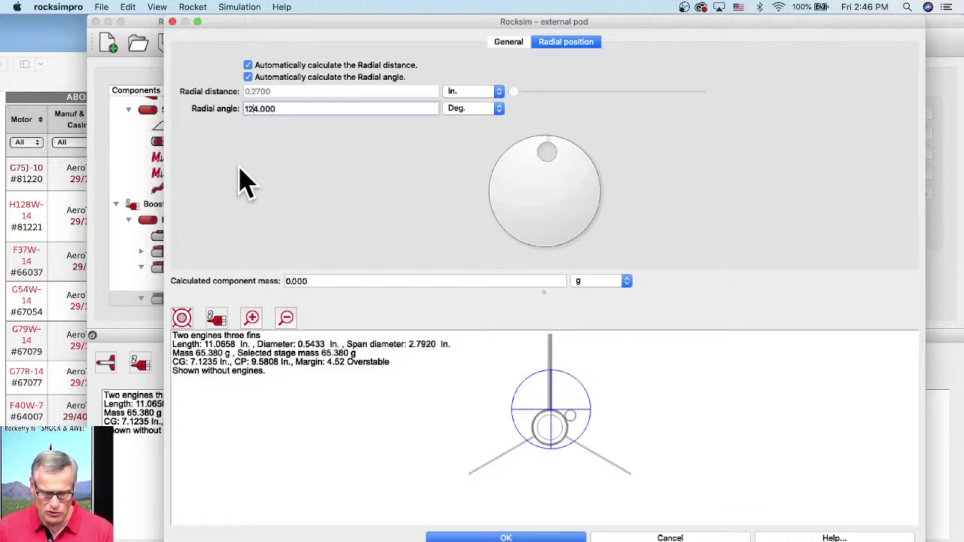
type("12")
left_click(595, 411)
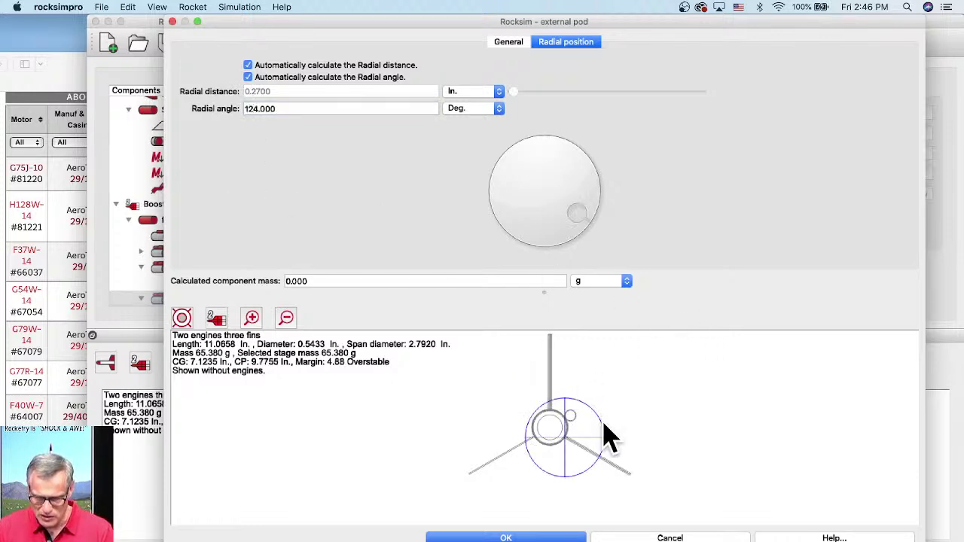
scroll(595, 475, "up", 5)
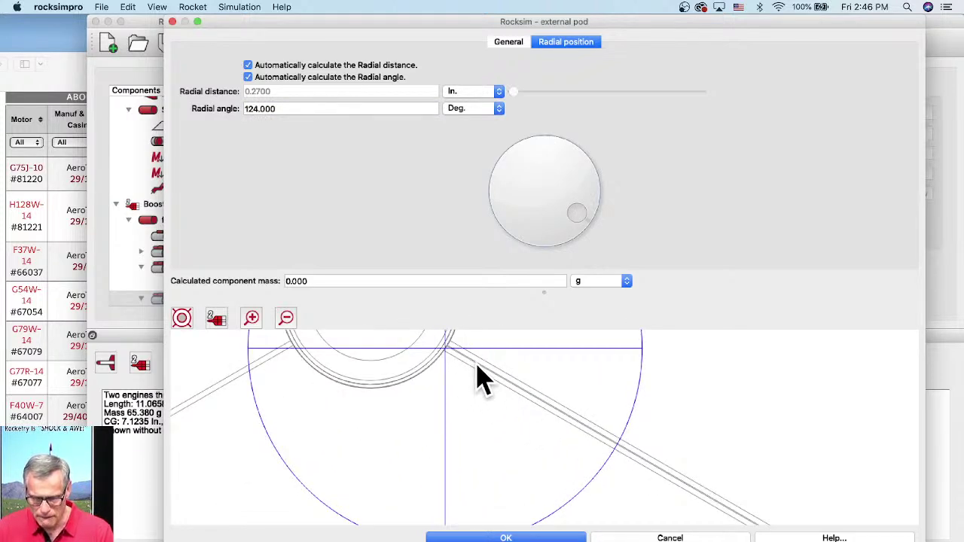
left_click(546, 538)
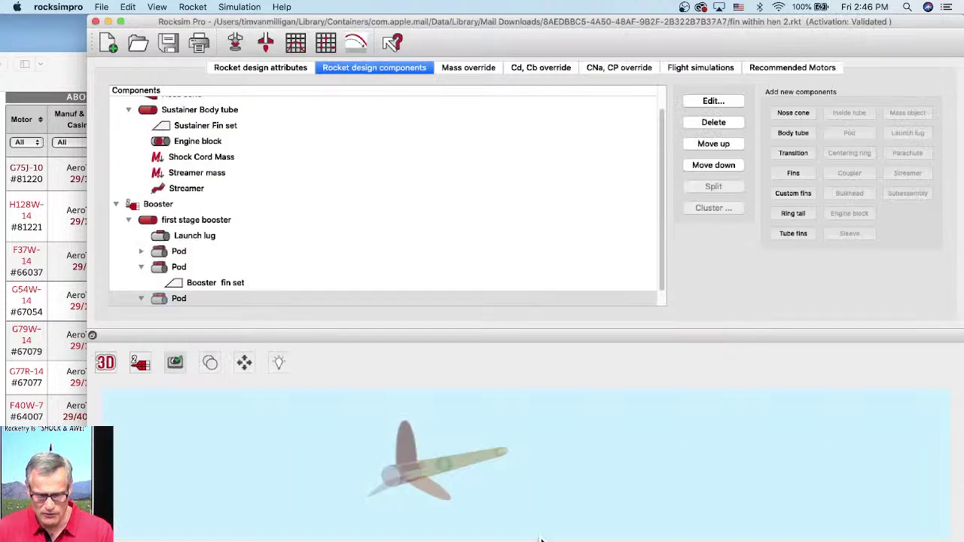
left_click(187, 268)
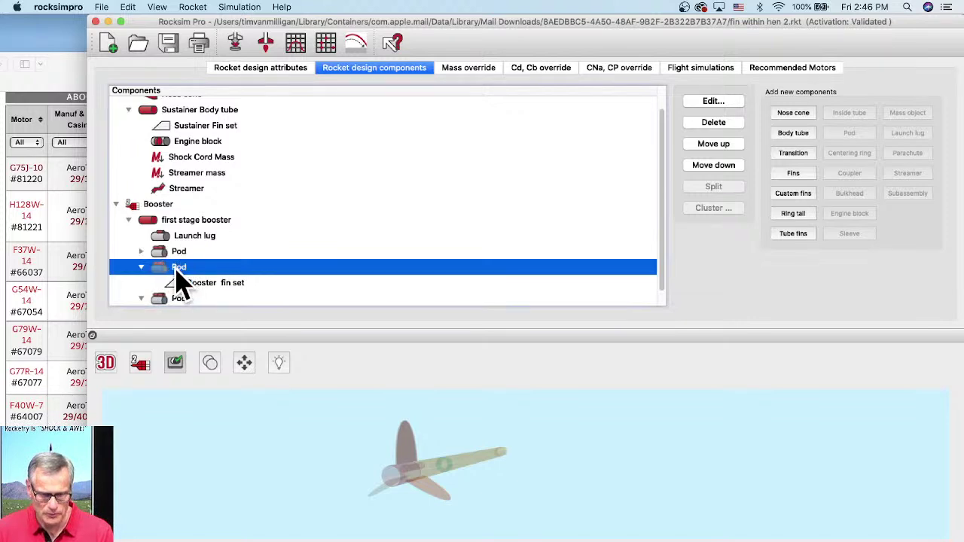
double_click(179, 268)
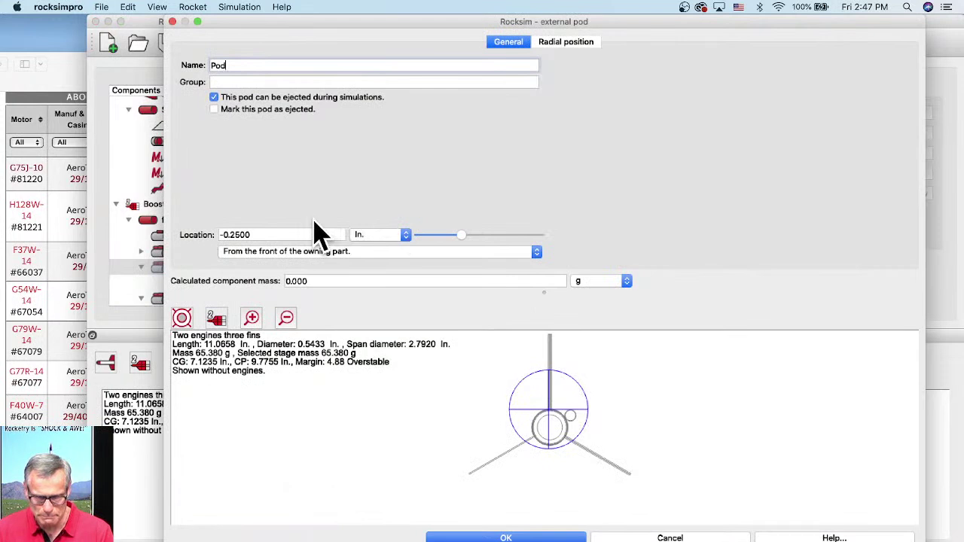
left_click(644, 540)
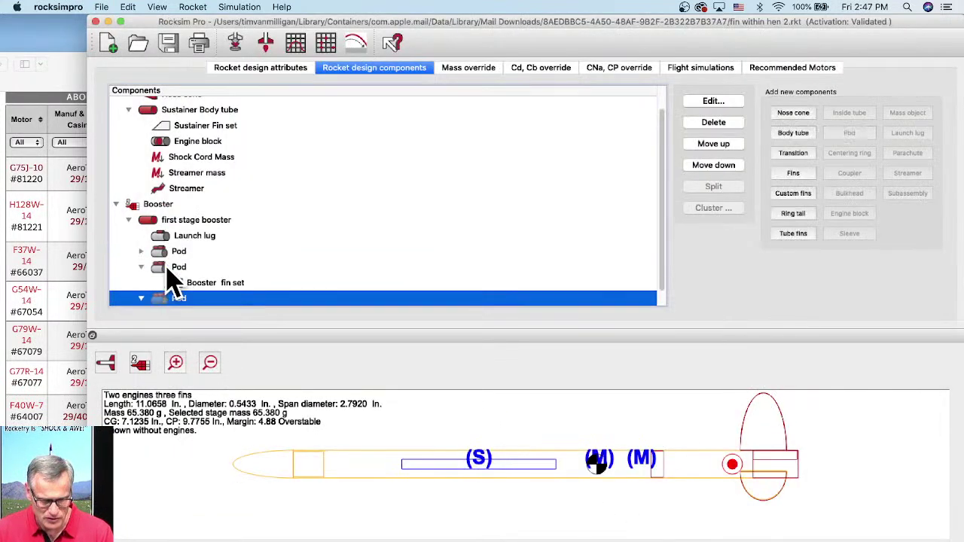
Step: Copy the second Pod with its fin set and paste it onto the first stage booster tube as a fourth pod
left_click(155, 270)
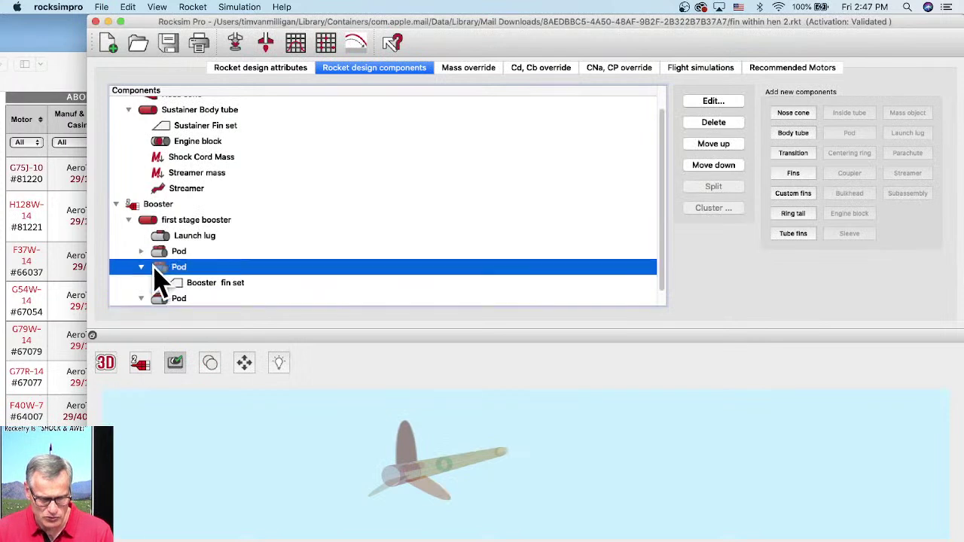
right_click(155, 271)
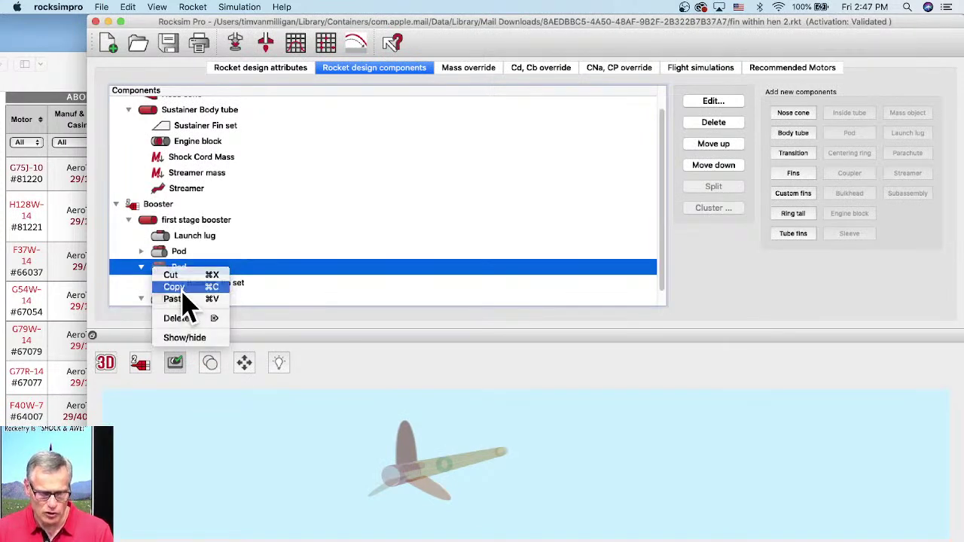
left_click(180, 289)
left_click(172, 221)
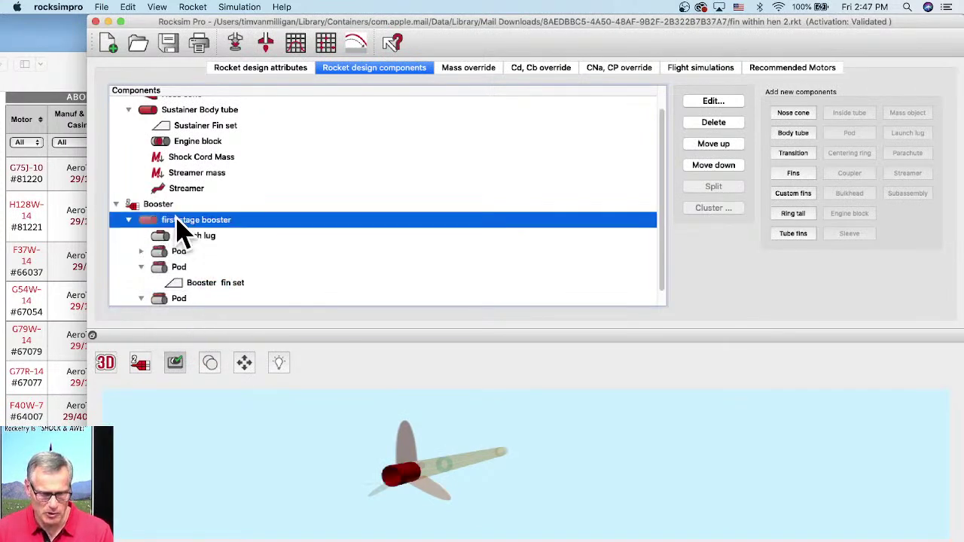
right_click(185, 222)
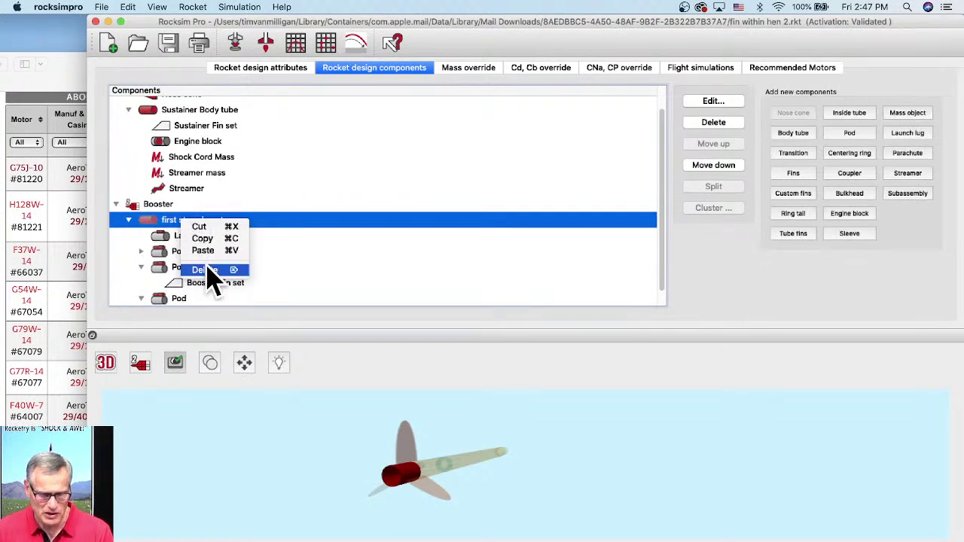
left_click(204, 251)
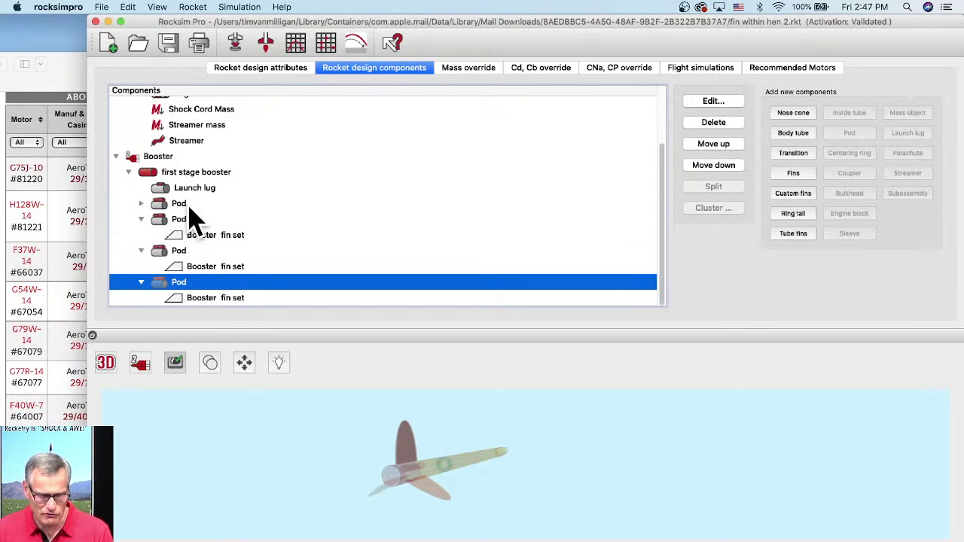
Step: Open the fourth Pod's radial position settings and try a radial angle of -124 degrees, checking it in the end view
double_click(176, 286)
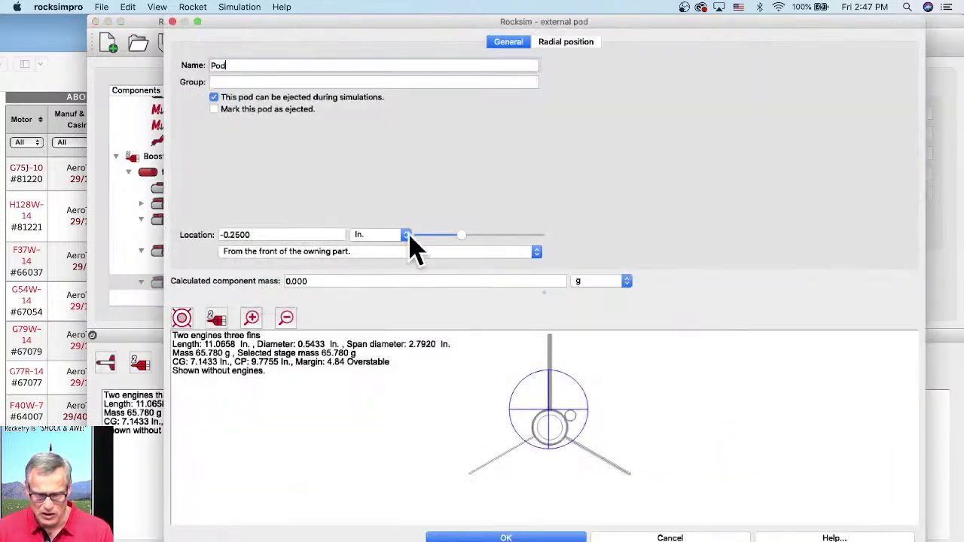
left_click(558, 43)
type("-4")
key("Tab")
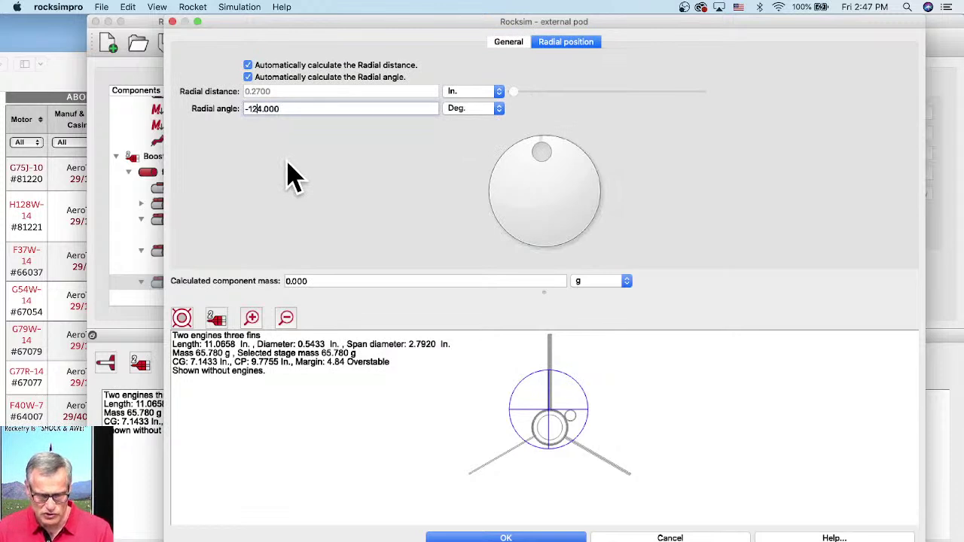
key("Tab")
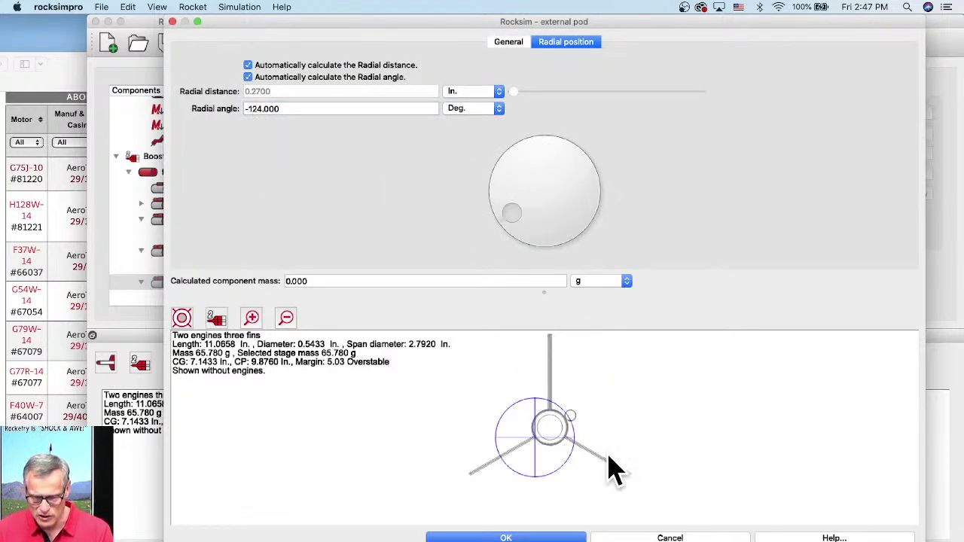
scroll(539, 459, "up", 3)
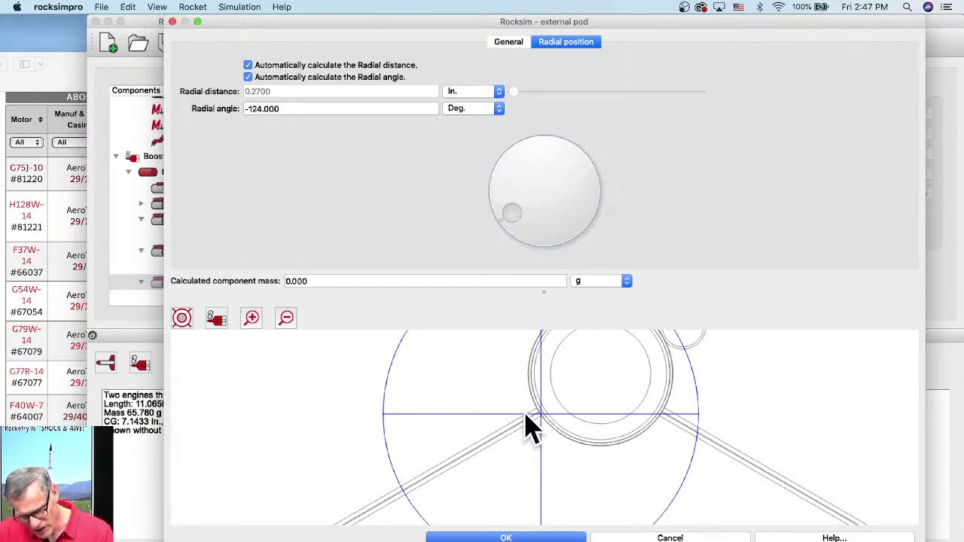
Step: Try a radial angle of 124 degrees for the fourth Pod and compare the end views with and without the booster stage
left_click(246, 109)
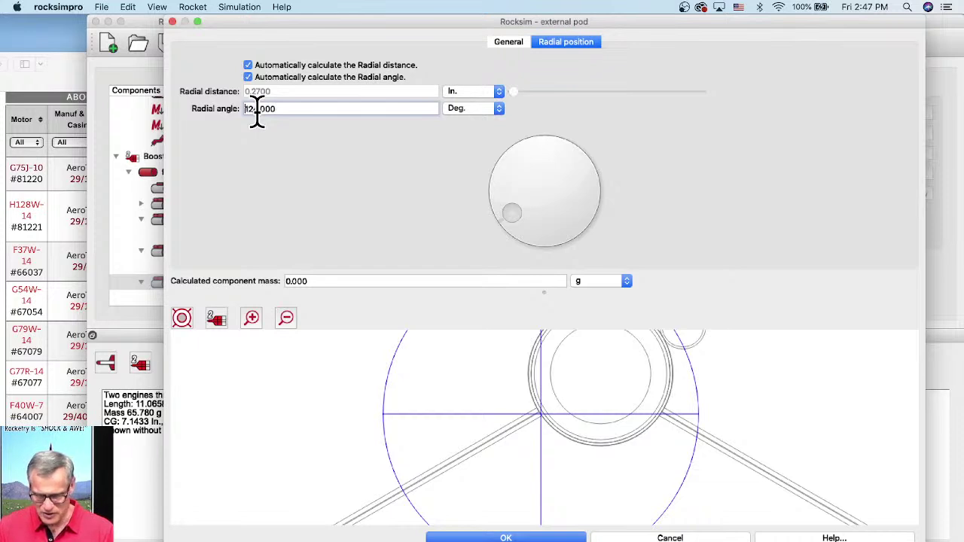
key("Tab")
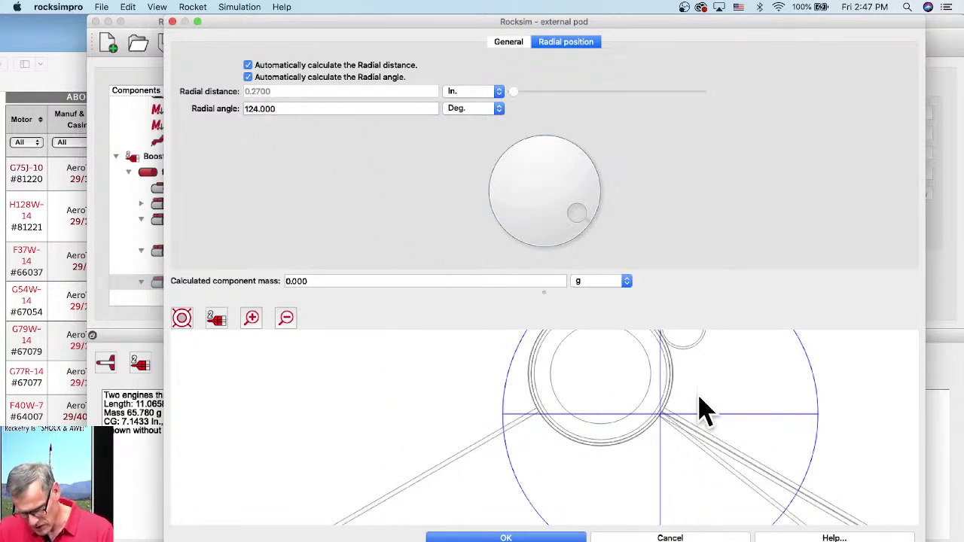
left_click(216, 318)
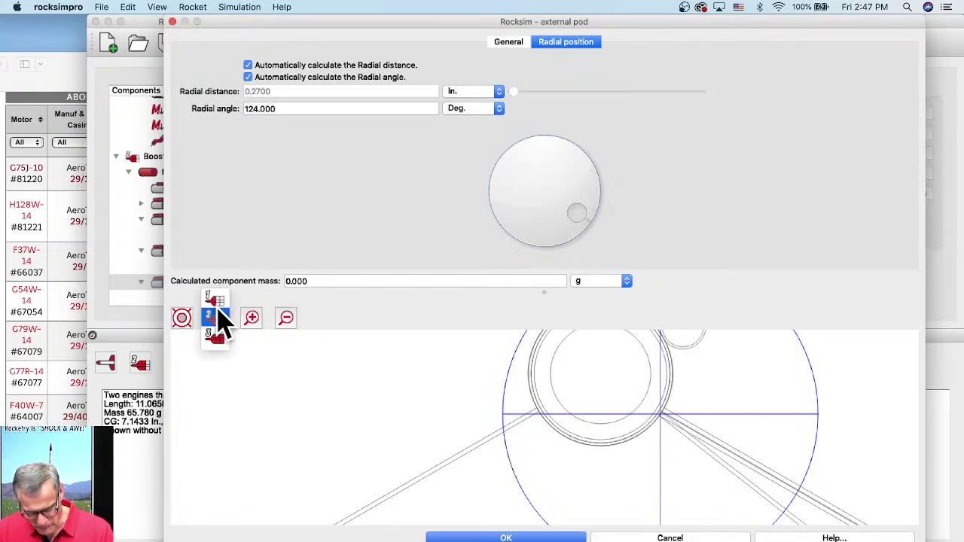
left_click(215, 301)
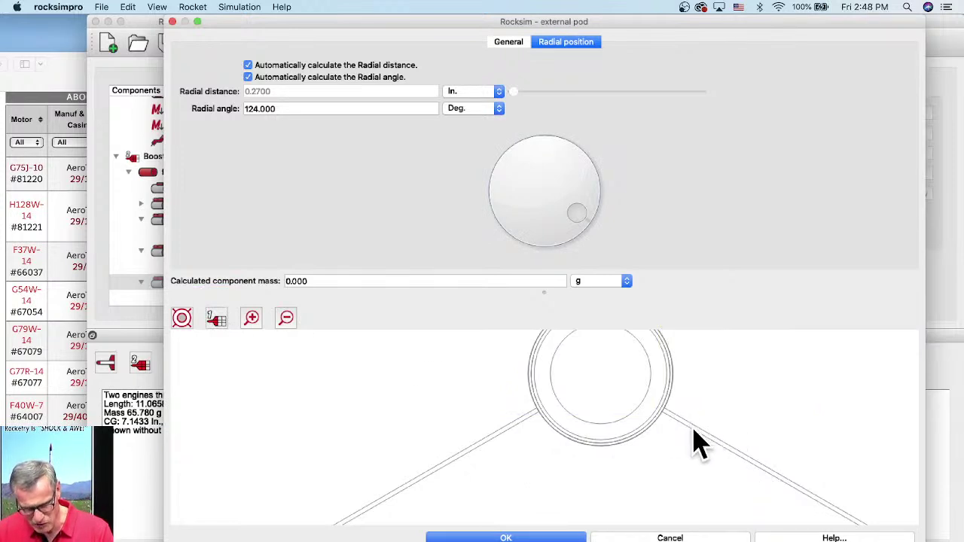
left_click(216, 318)
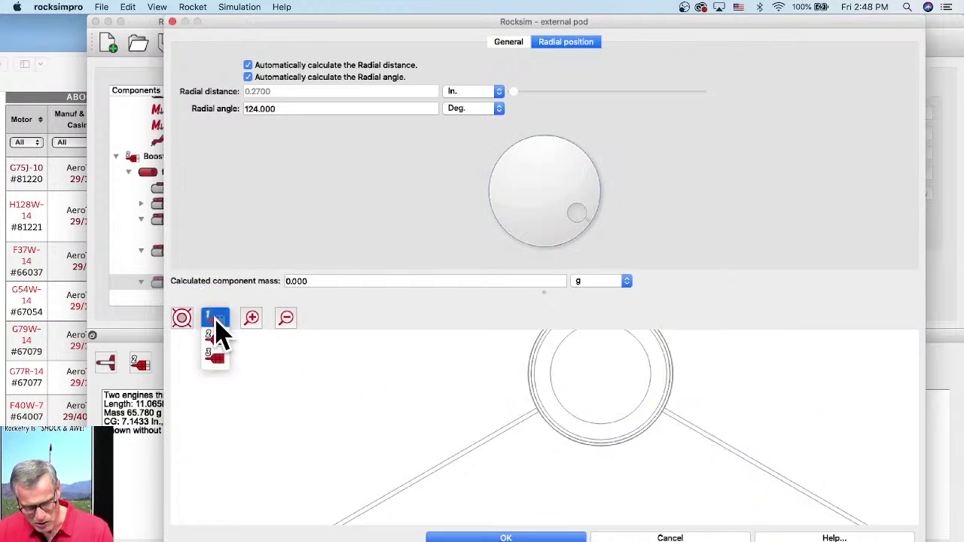
left_click(220, 348)
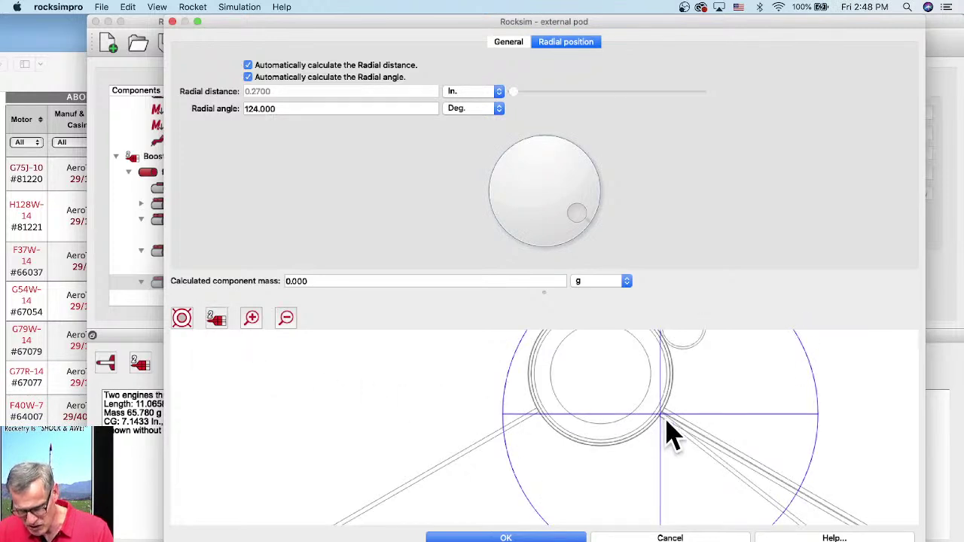
Step: Set the fourth Pod's radial angle to 116 degrees after trying 112 degrees, checking the fin spacing in the end view
scroll(667, 430, "up", 5)
scroll(673, 436, "up", 1)
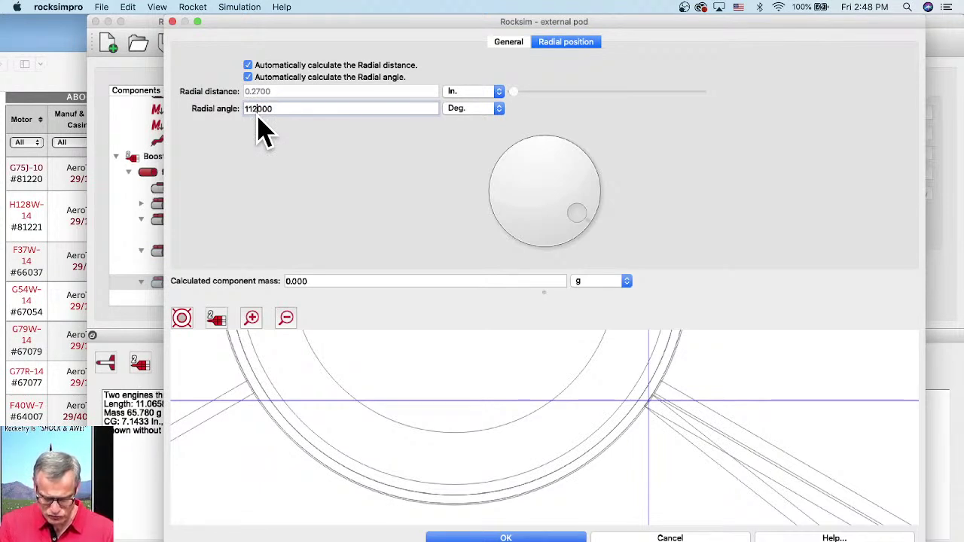
key("Return")
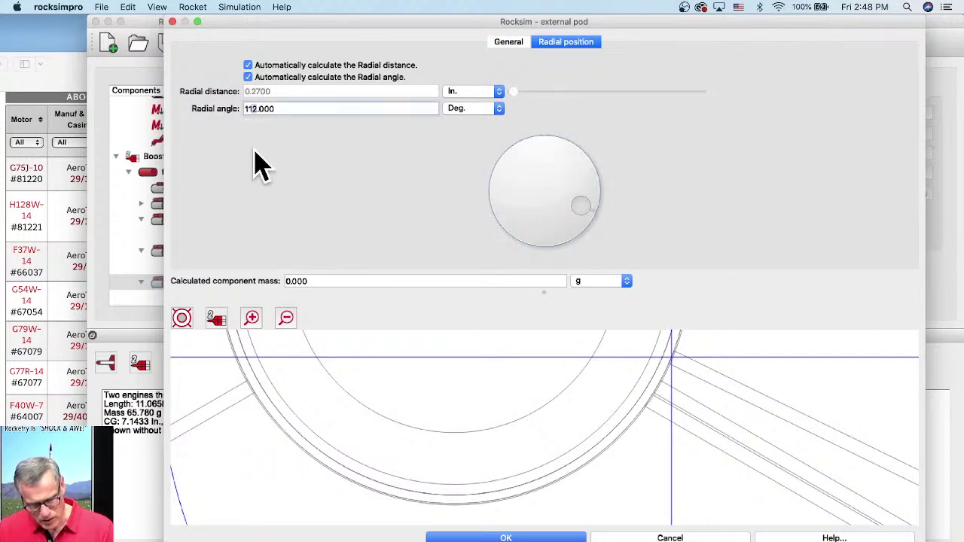
key("Tab")
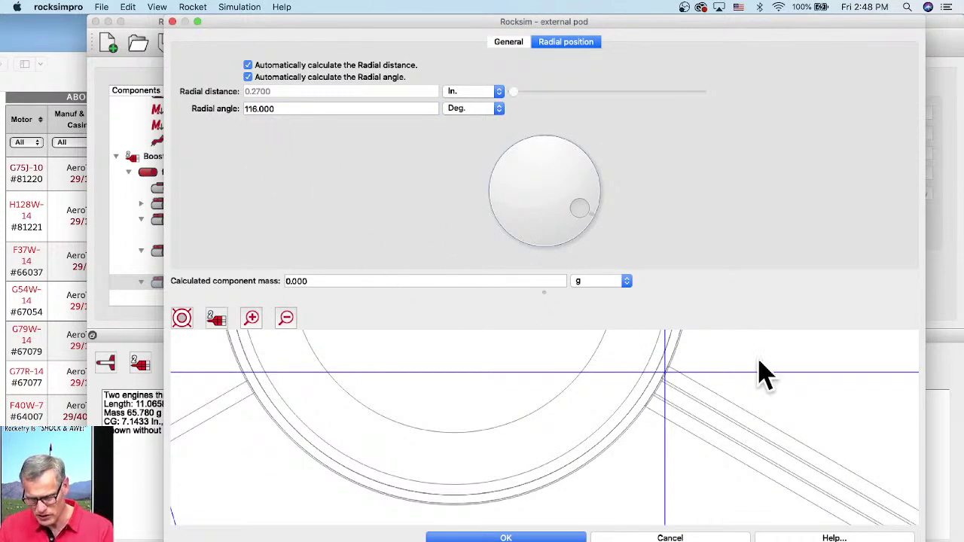
scroll(754, 419, "down", 4)
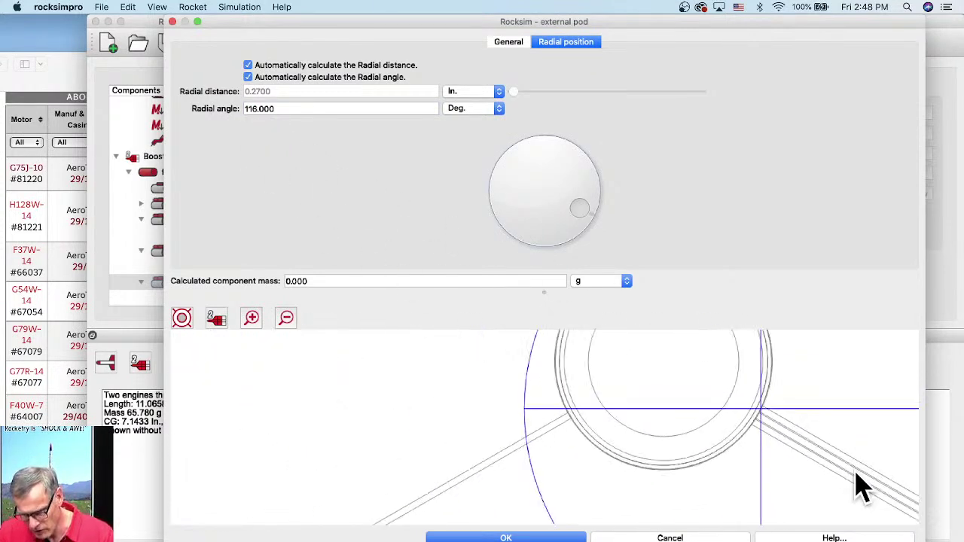
scroll(835, 487, "down", 2)
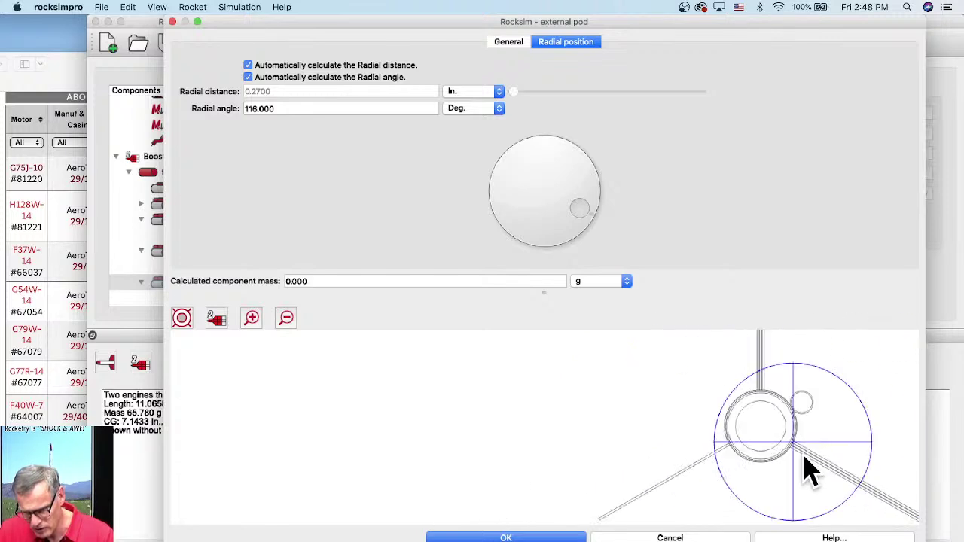
scroll(810, 471, "down", 2)
scroll(555, 394, "up", 4)
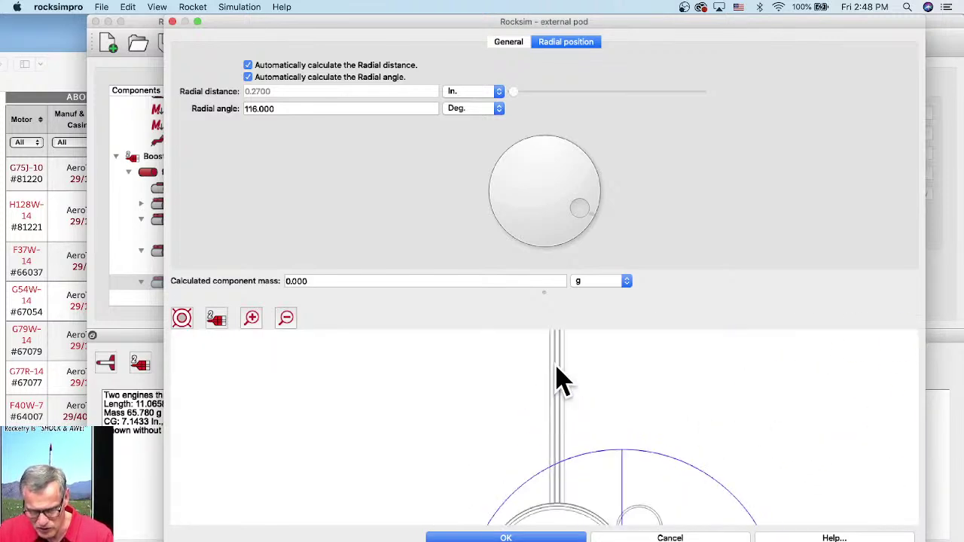
scroll(631, 447, "down", 3)
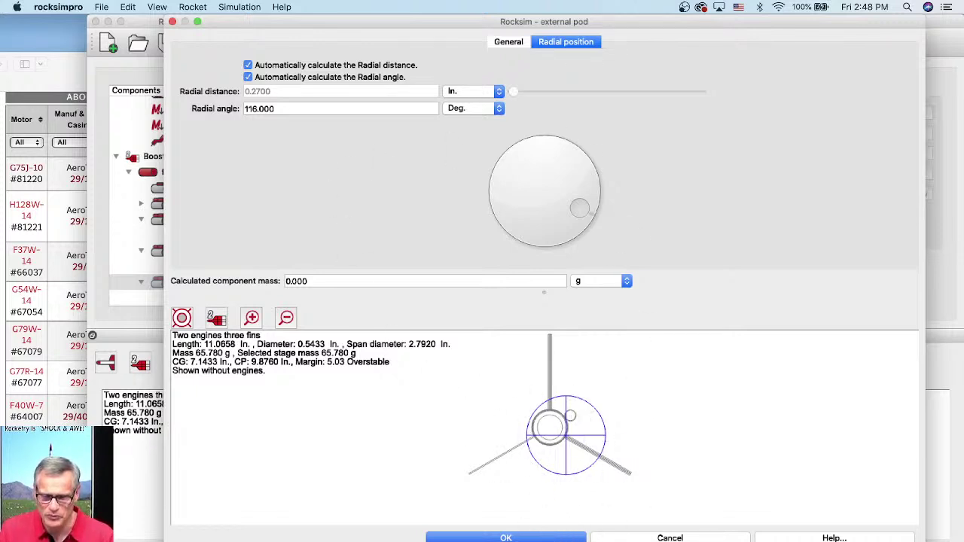
left_click(527, 536)
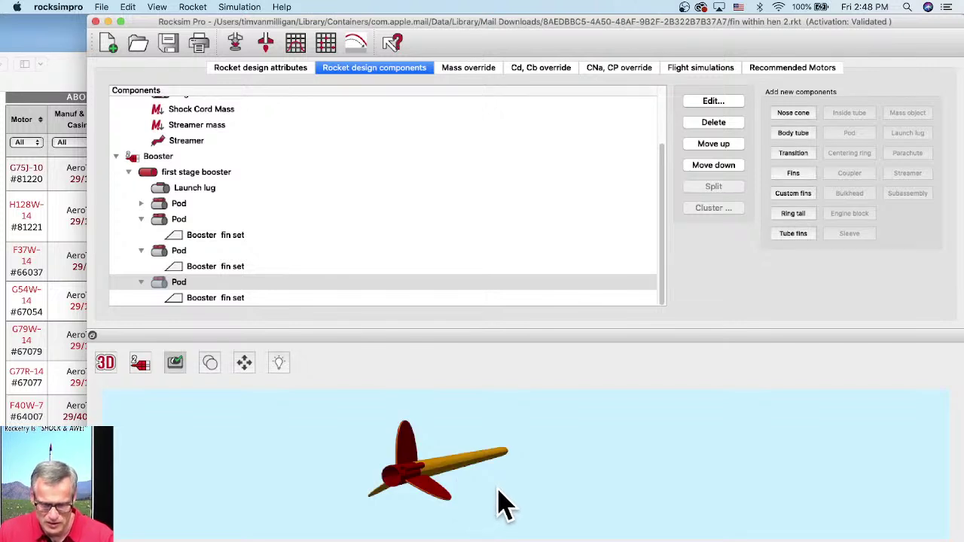
Step: Inspect the booster fins around the sustainer fins in 3D from several sides, resetting the camera to its default view
left_click_drag(550, 501, 694, 510)
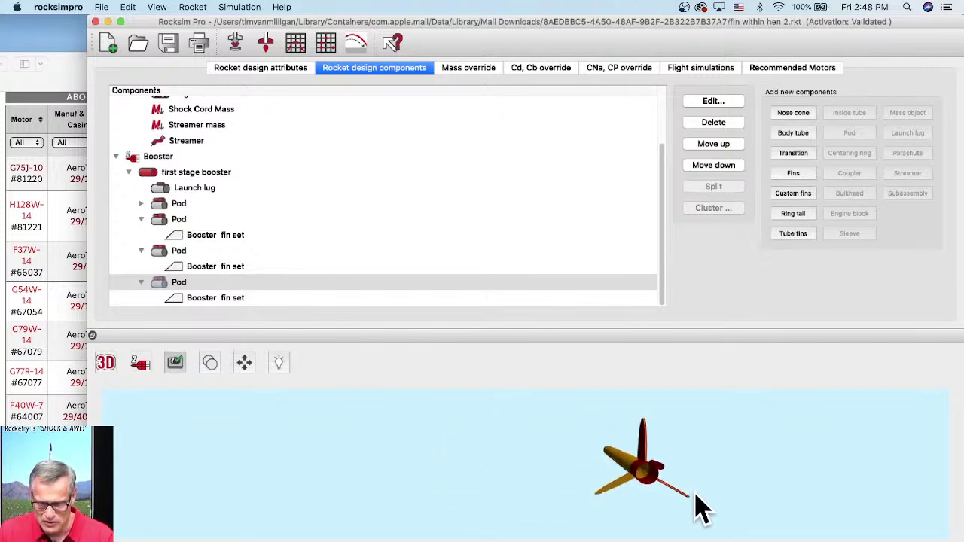
left_click_drag(550, 504, 706, 469)
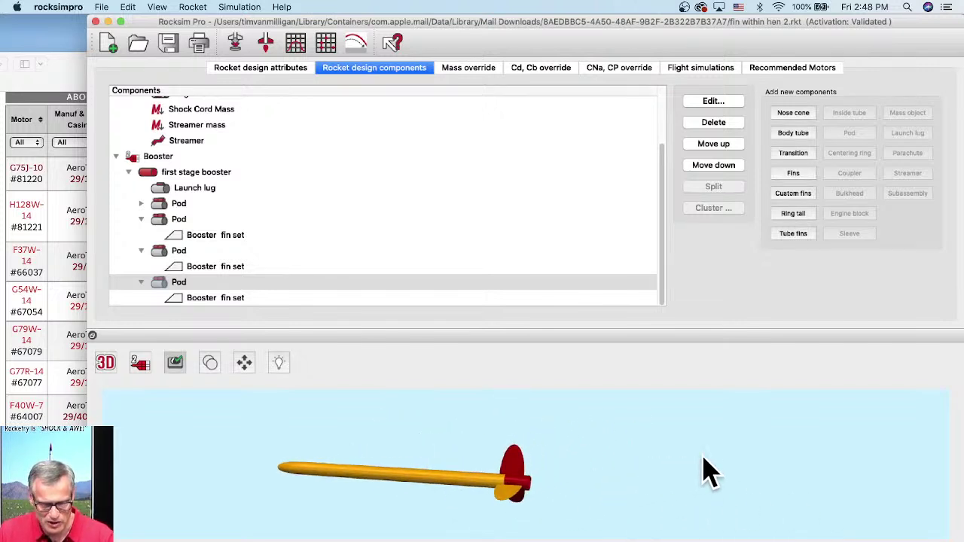
left_click_drag(334, 430, 411, 454)
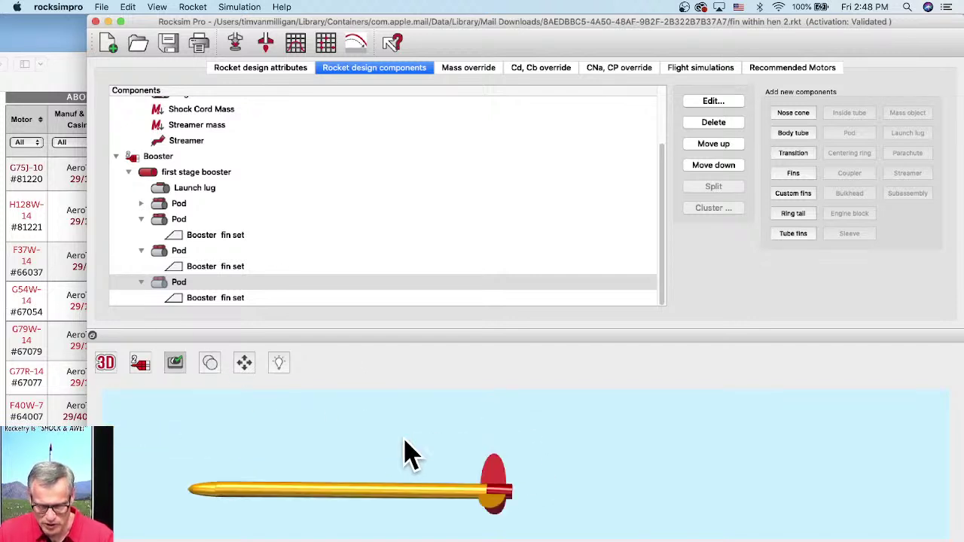
left_click(244, 363)
left_click(501, 323)
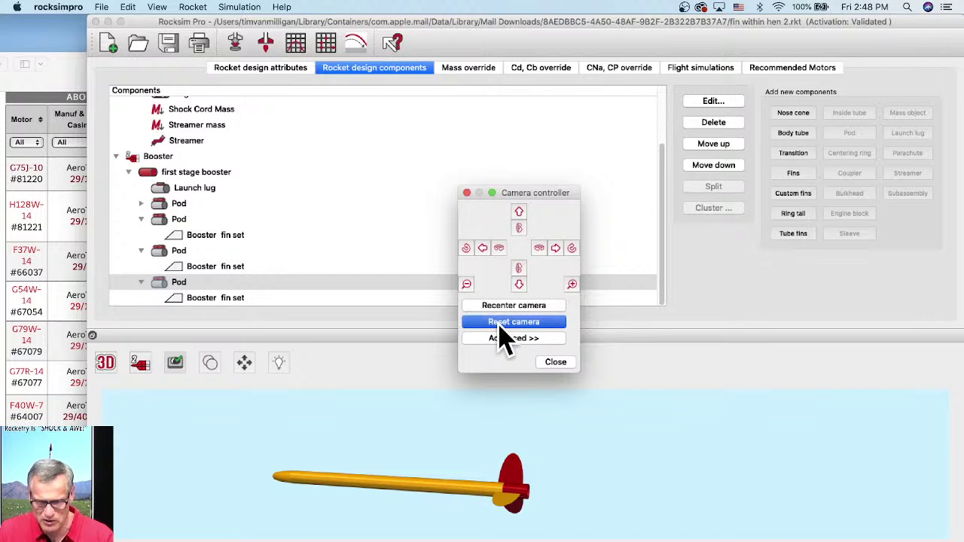
left_click(557, 364)
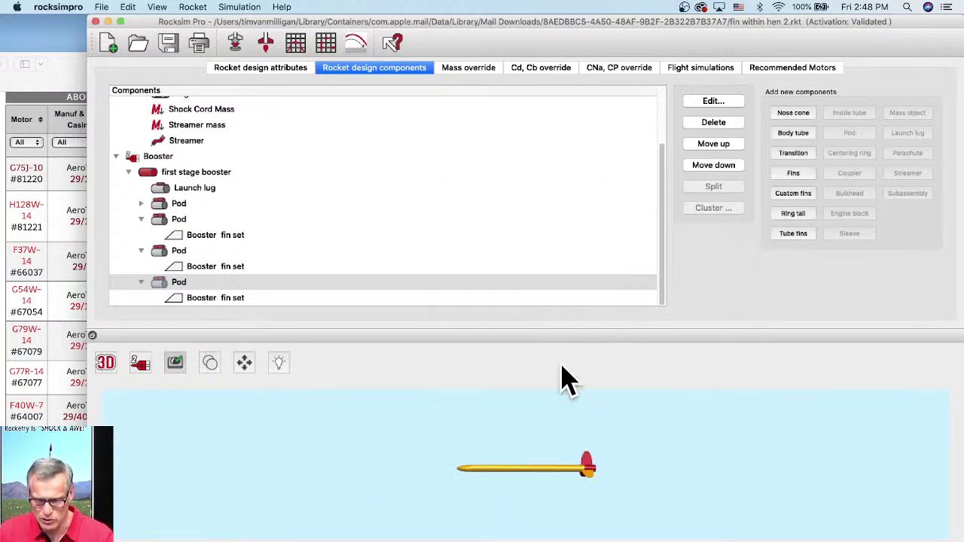
scroll(536, 490, "up", 3)
left_click_drag(534, 491, 687, 485)
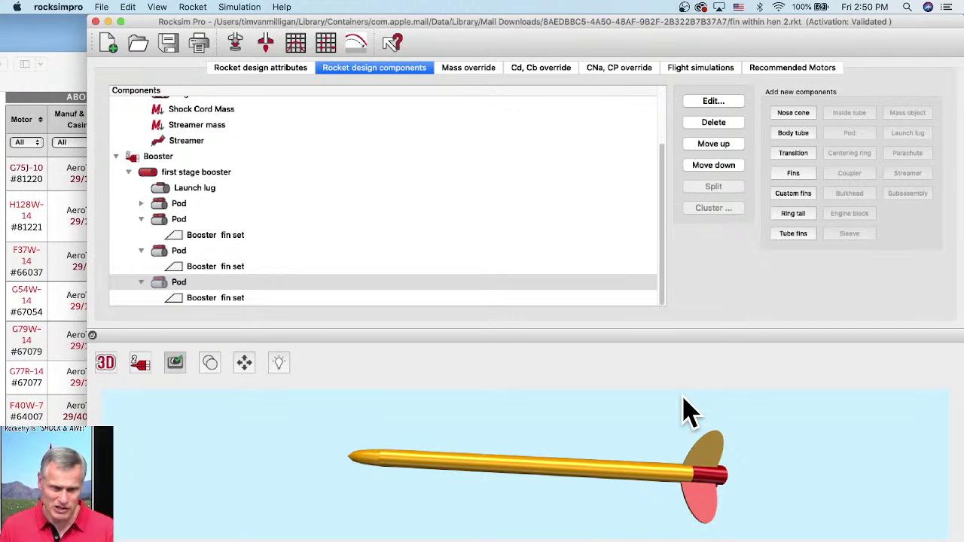
Step: Save a copy of the design to the Desktop under the name "fin within hen 3"
left_click(102, 7)
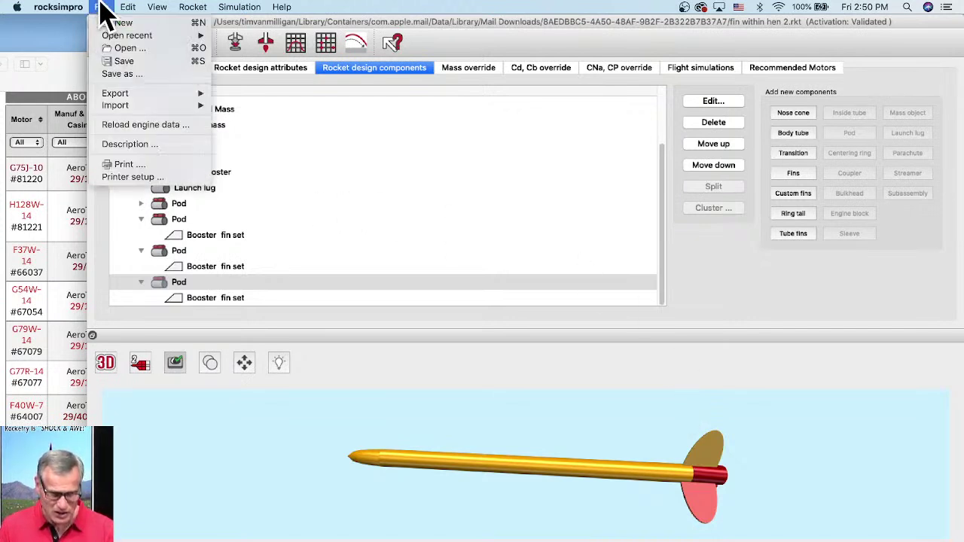
left_click(122, 75)
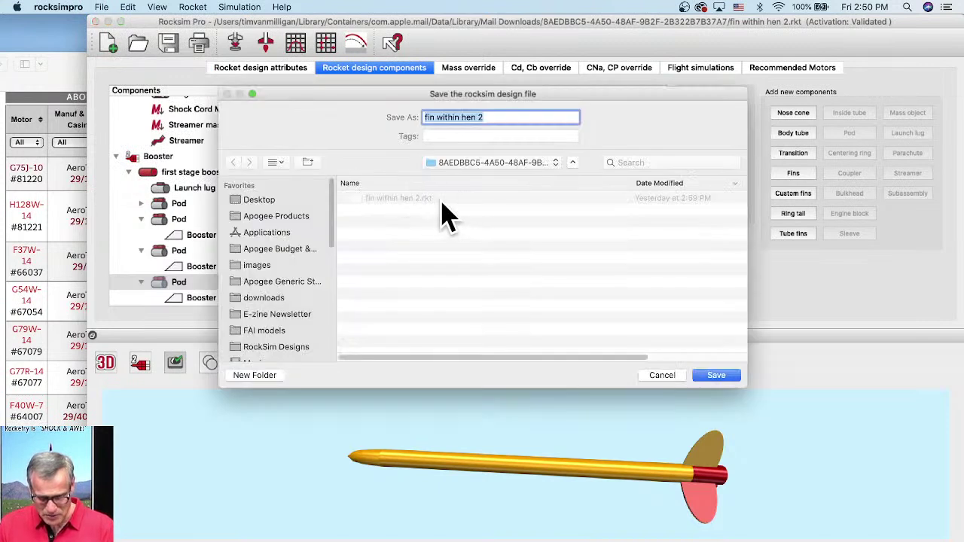
left_click(267, 202)
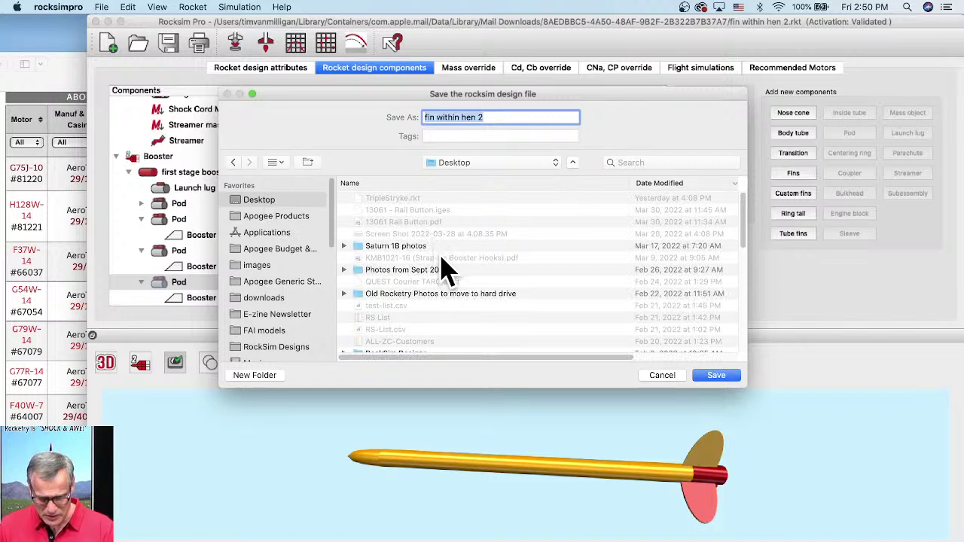
left_click(484, 117)
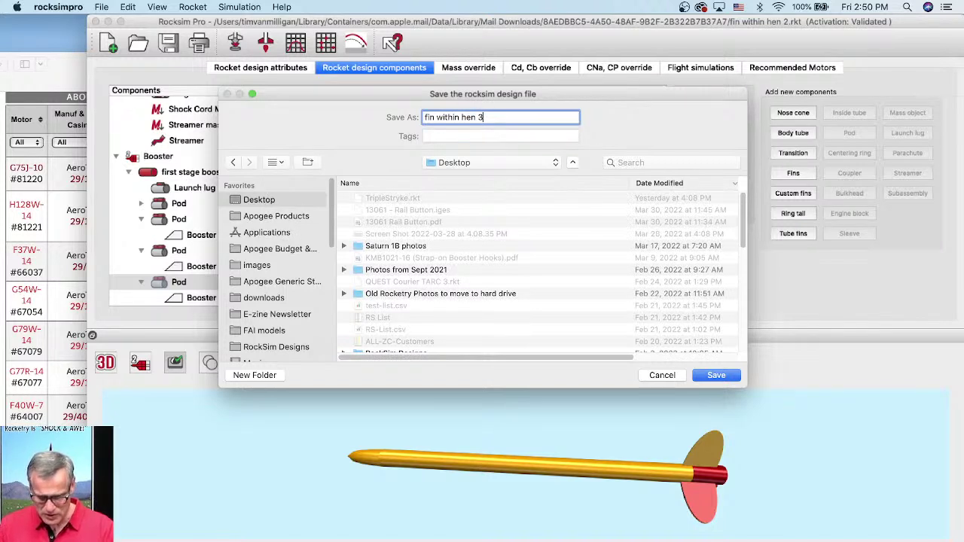
left_click(717, 376)
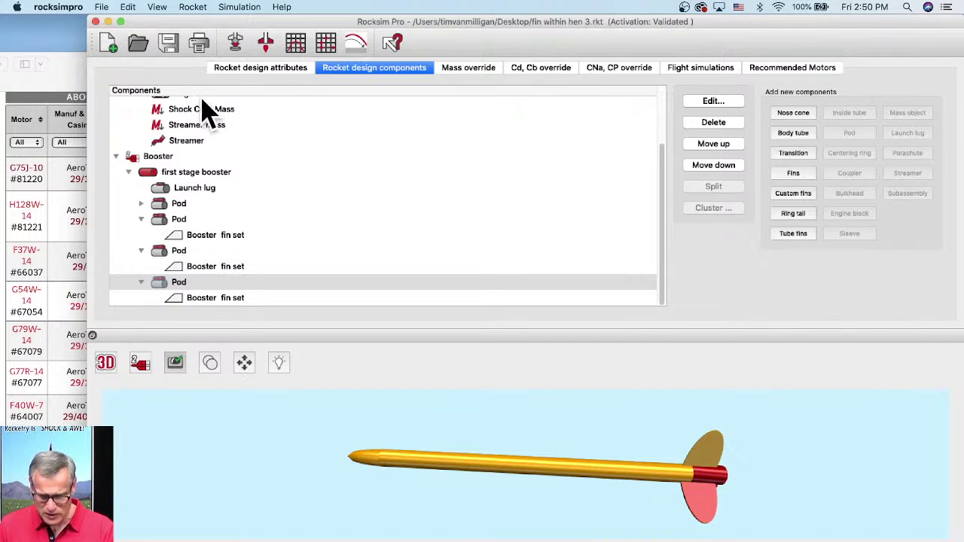
Step: Open the design file fin within hen 2.rkt and inspect its fins in 3D from several sides
key("super+o")
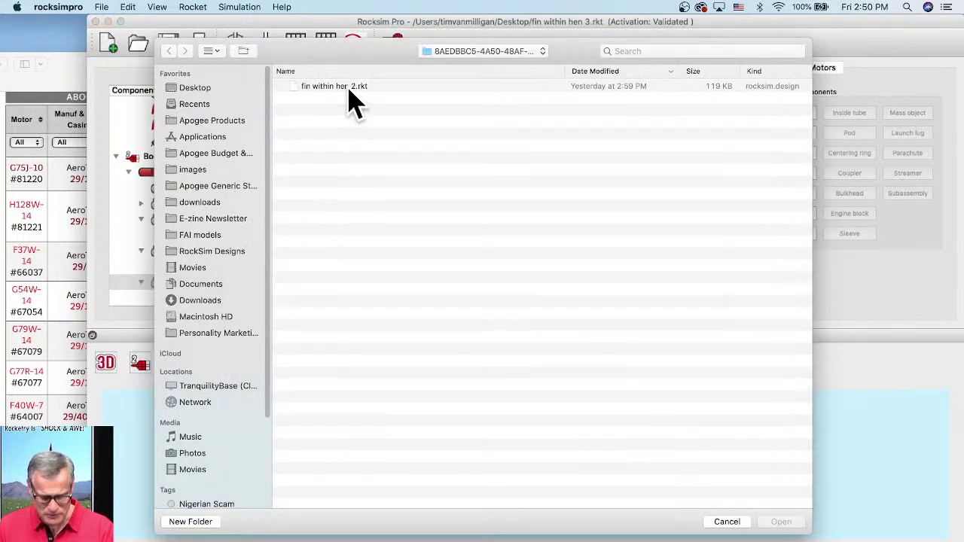
left_click(324, 86)
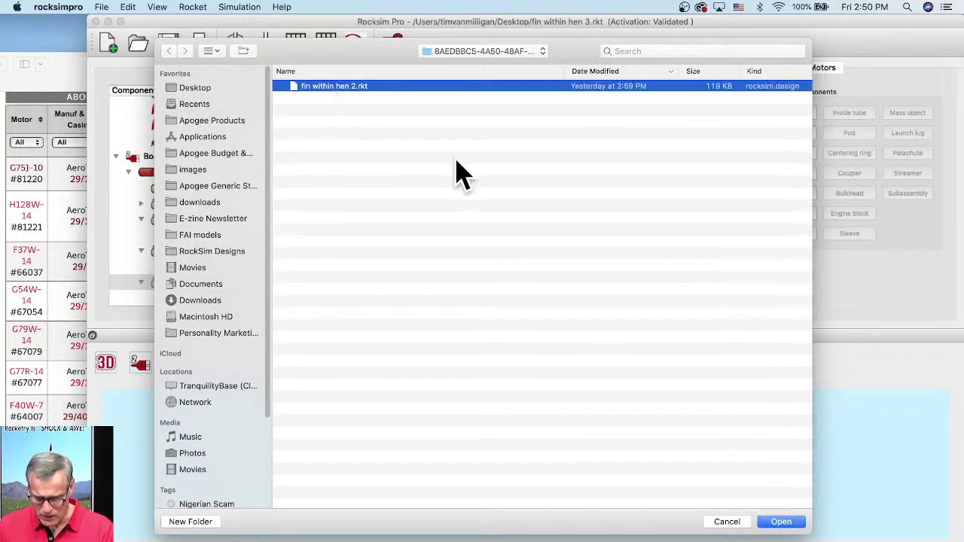
left_click(792, 526)
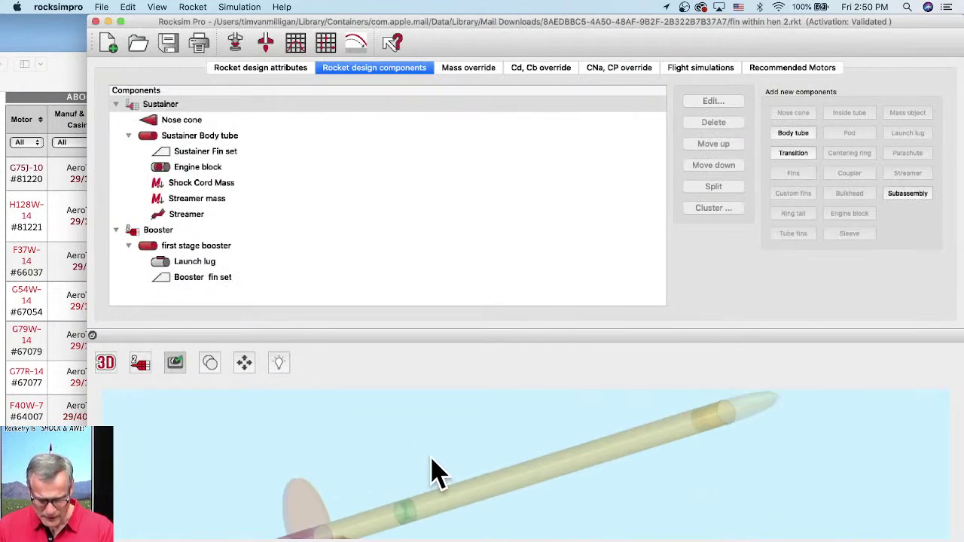
left_click_drag(410, 477, 650, 463)
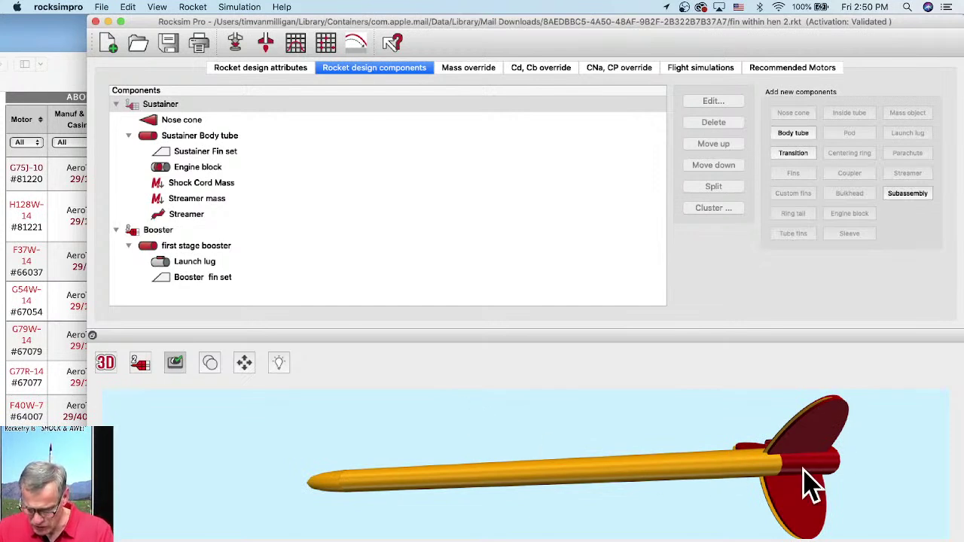
left_click_drag(810, 482, 786, 502)
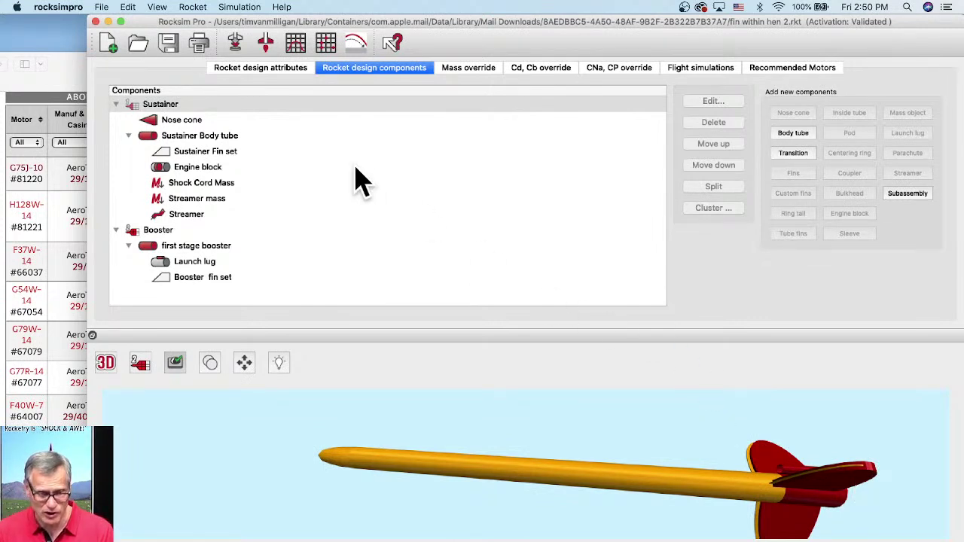
Step: Try thicknesses of 0.32 in and 0.032 in for the Booster fin set, comparing the calculated fin set mass
double_click(180, 277)
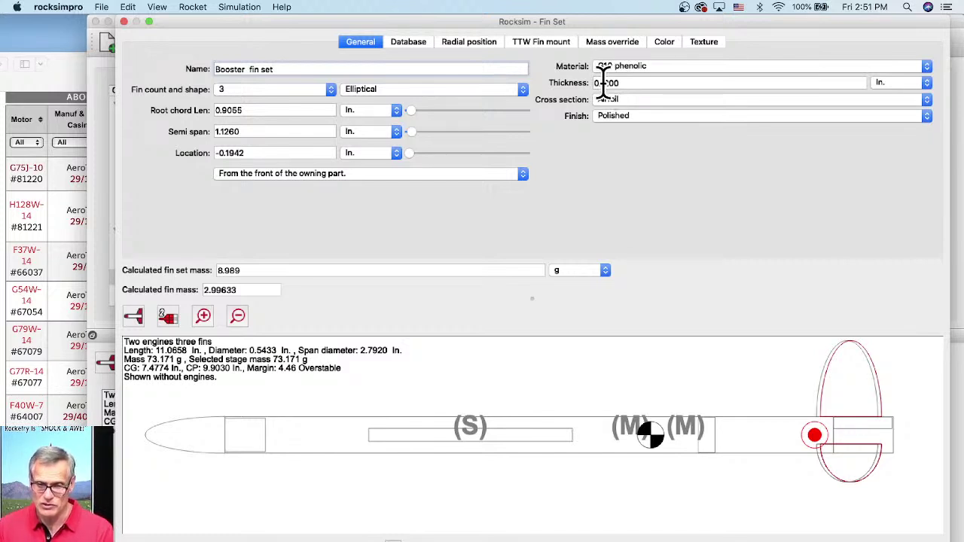
double_click(622, 83)
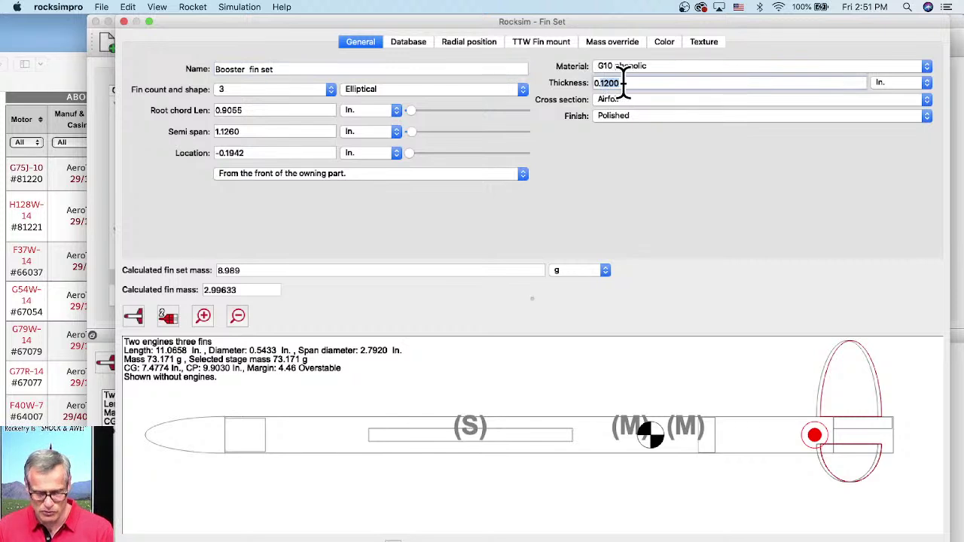
type("0.32")
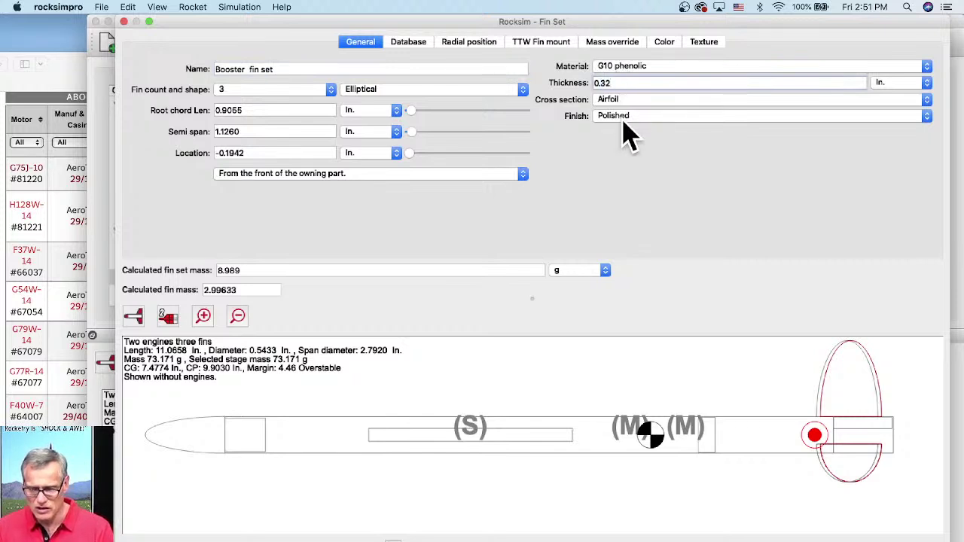
key("Tab")
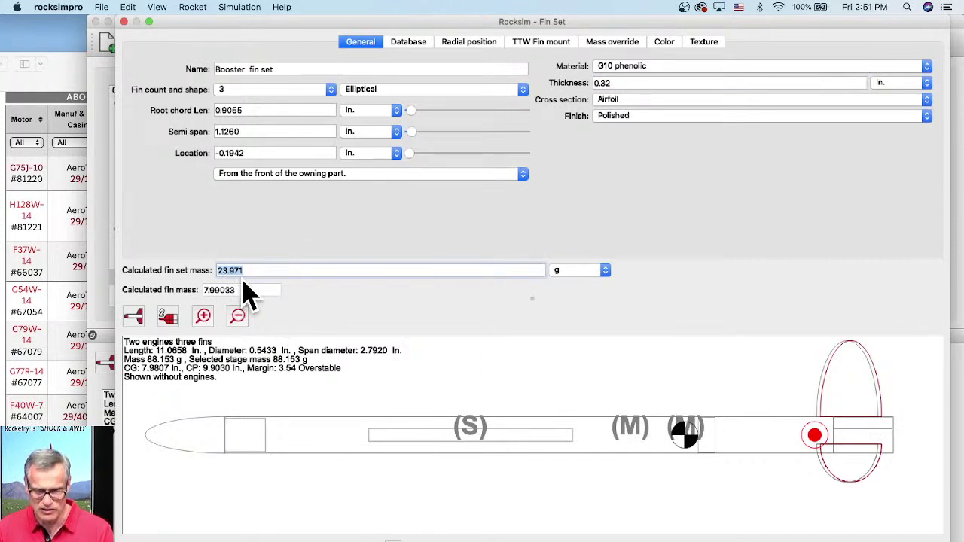
left_click(606, 83)
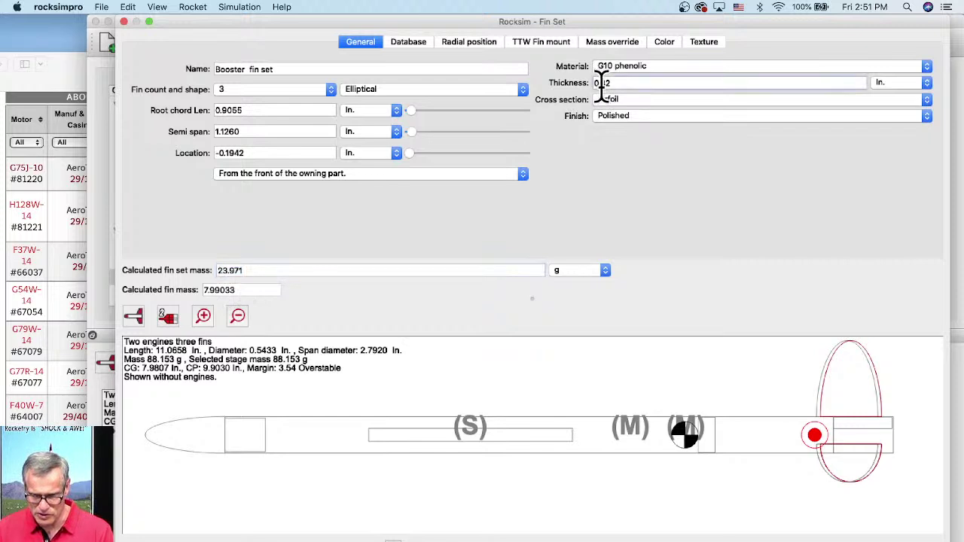
type("0")
key("Tab")
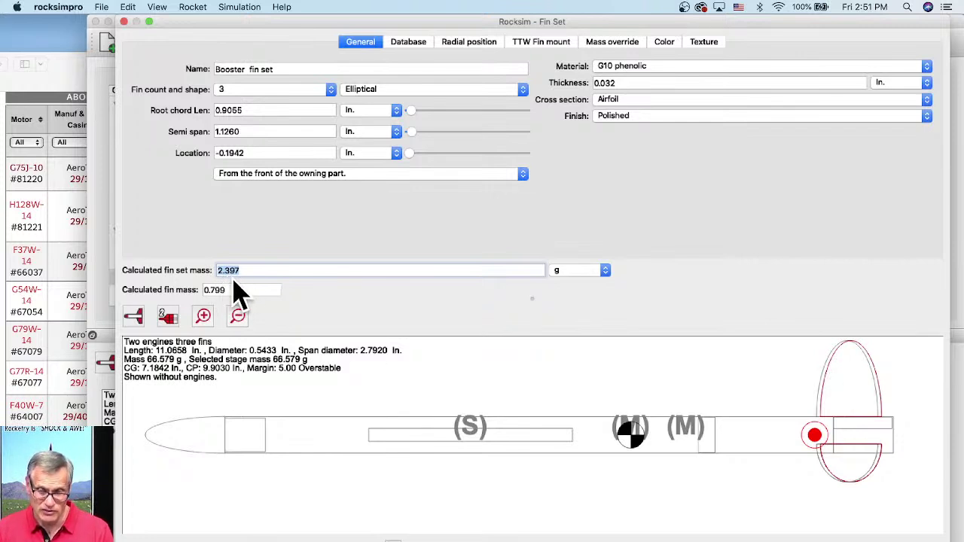
right_click(377, 273)
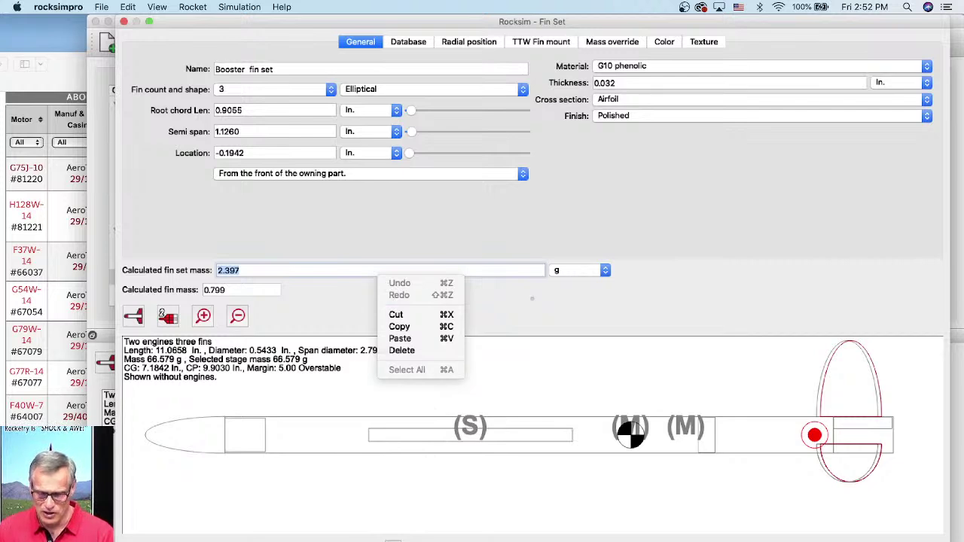
key("Escape")
key("Escape")
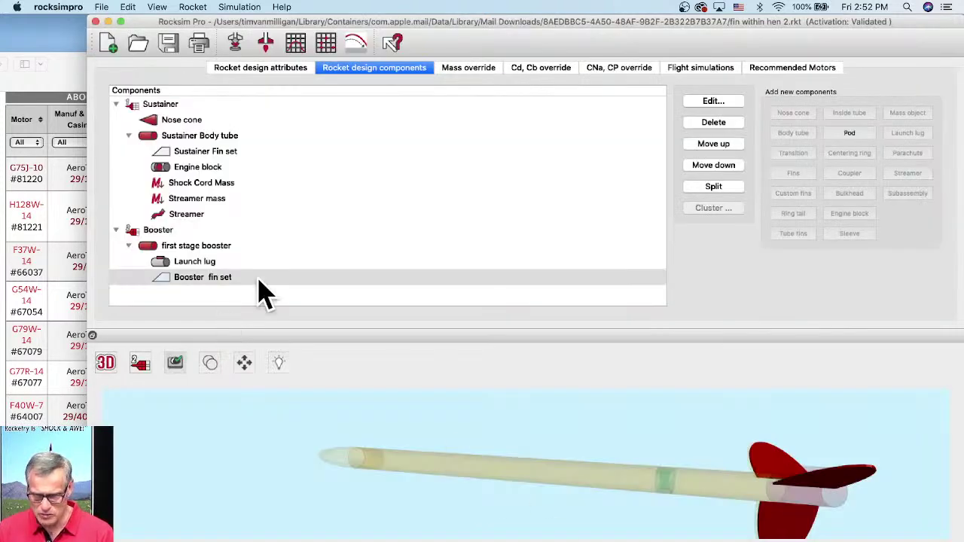
Step: Show the flight simulations, widen the Engines loaded column, and load the engines from simulation 8 into the rocket
left_click(693, 68)
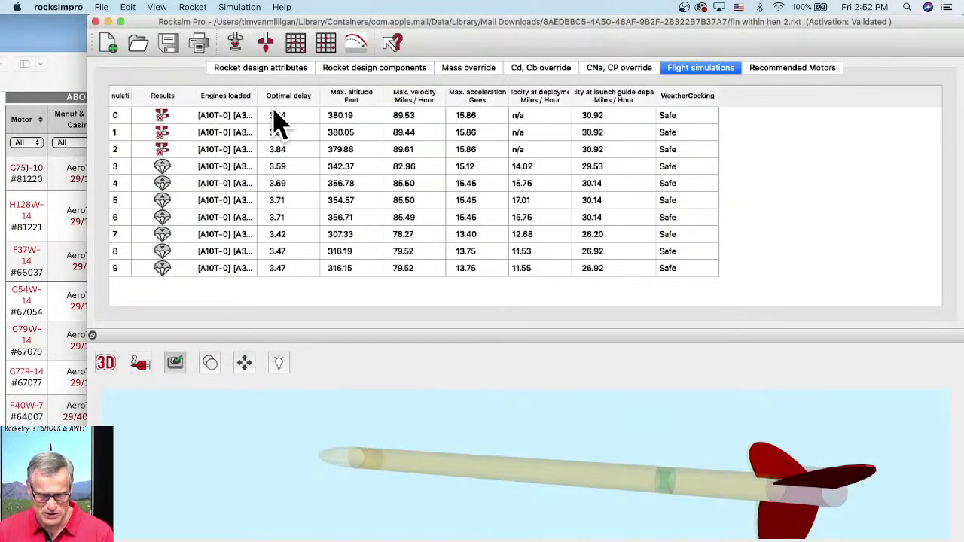
left_click_drag(257, 95, 307, 95)
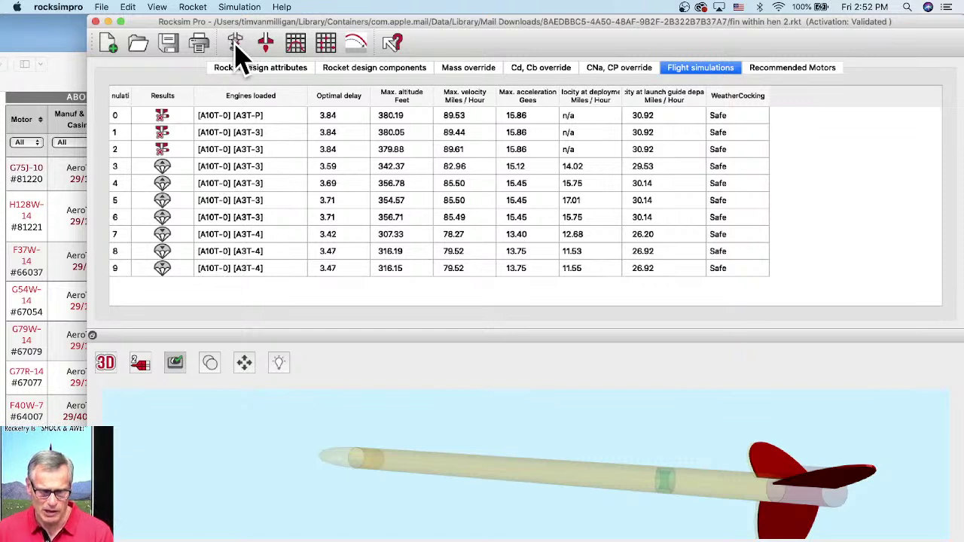
right_click(214, 255)
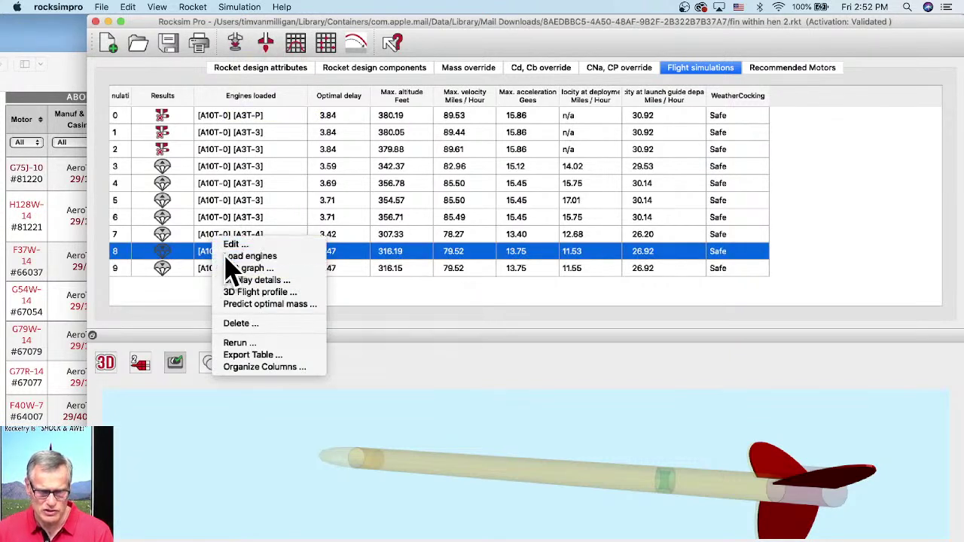
left_click(229, 274)
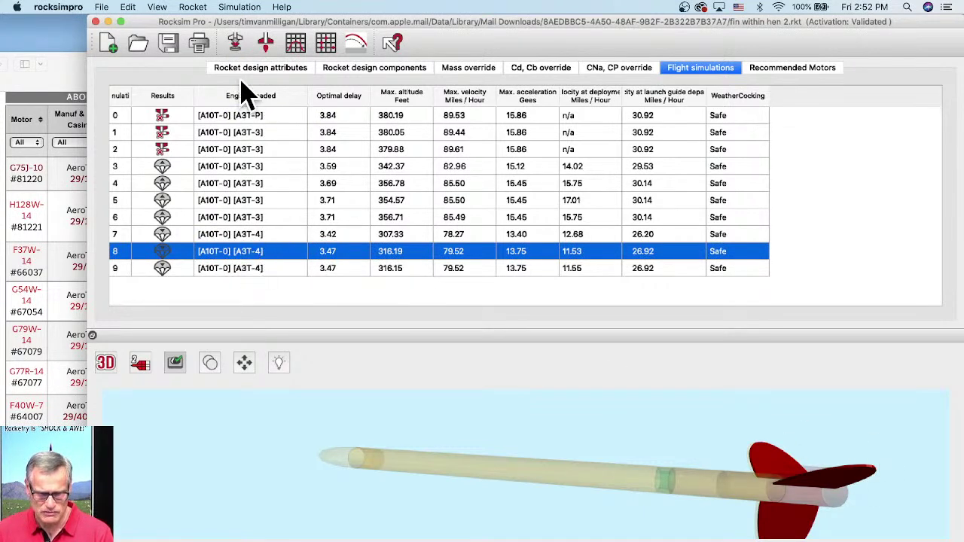
right_click(225, 251)
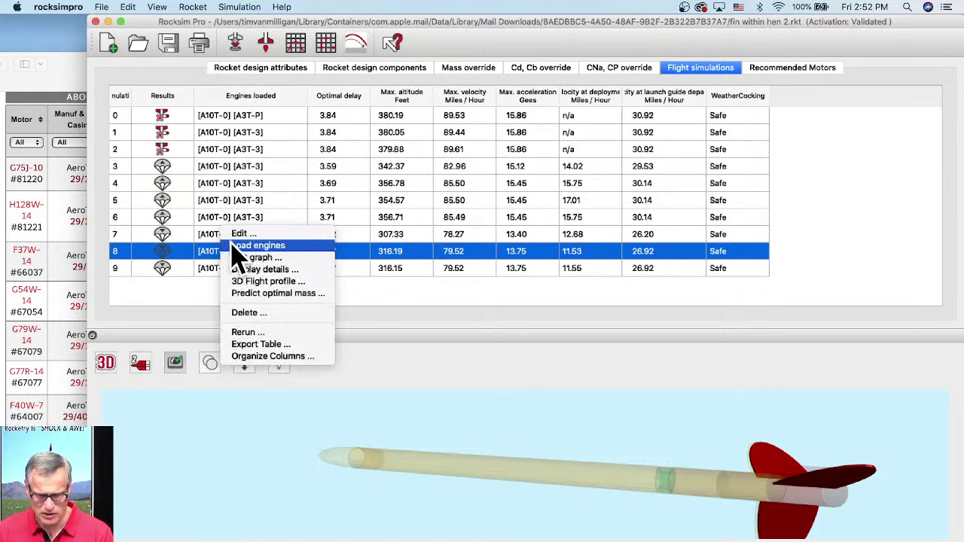
key("Escape")
Step: Rotate the 3D rocket to inspect its tail end and reset the camera to its default view
left_click(872, 478)
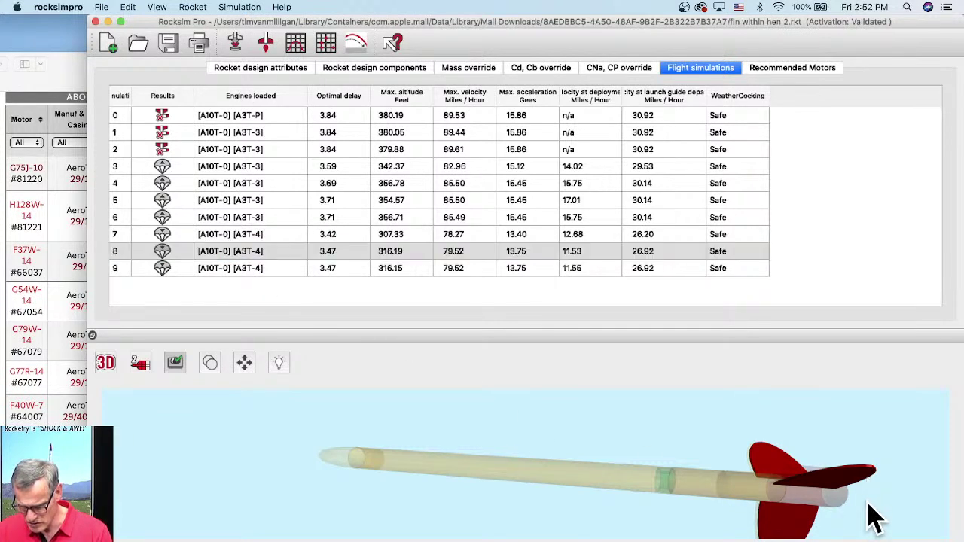
left_click_drag(874, 518, 904, 485)
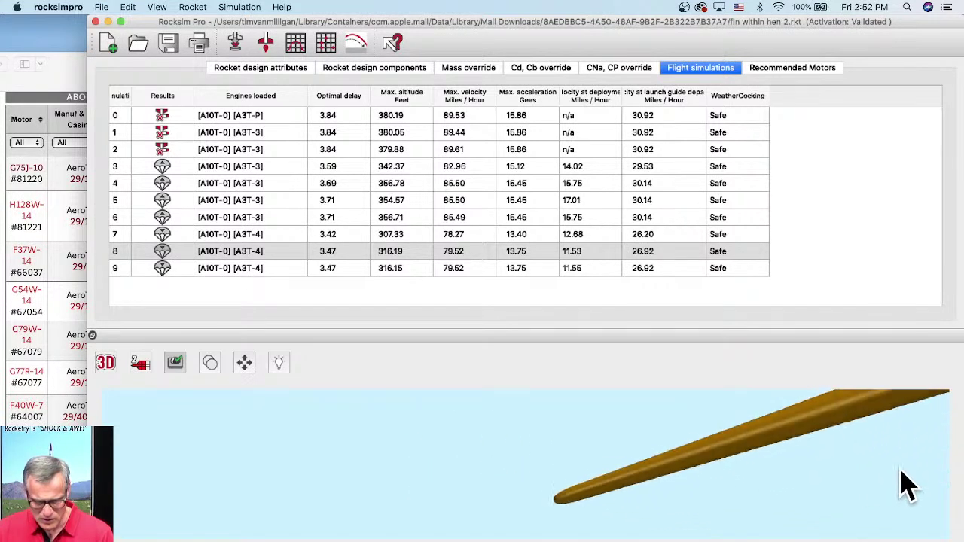
left_click(244, 366)
left_click(528, 324)
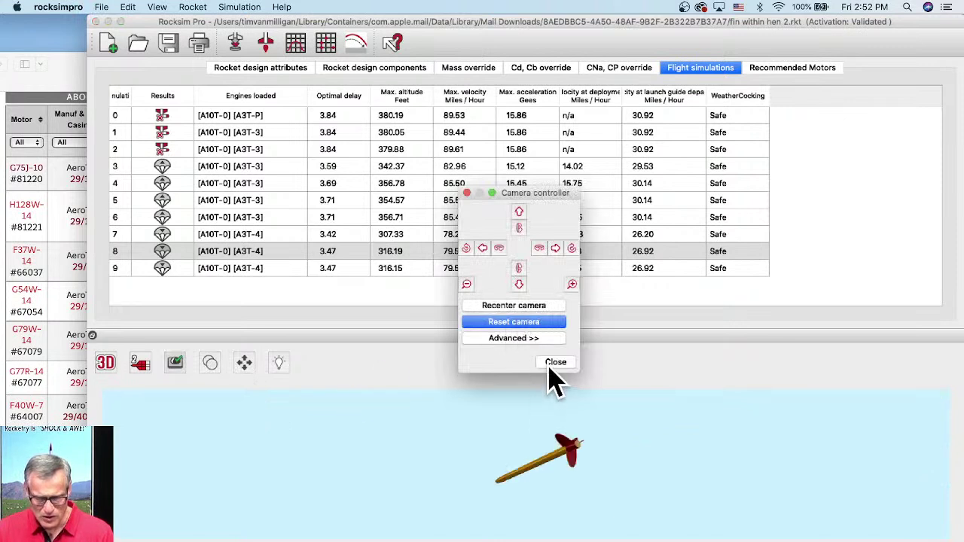
left_click(555, 362)
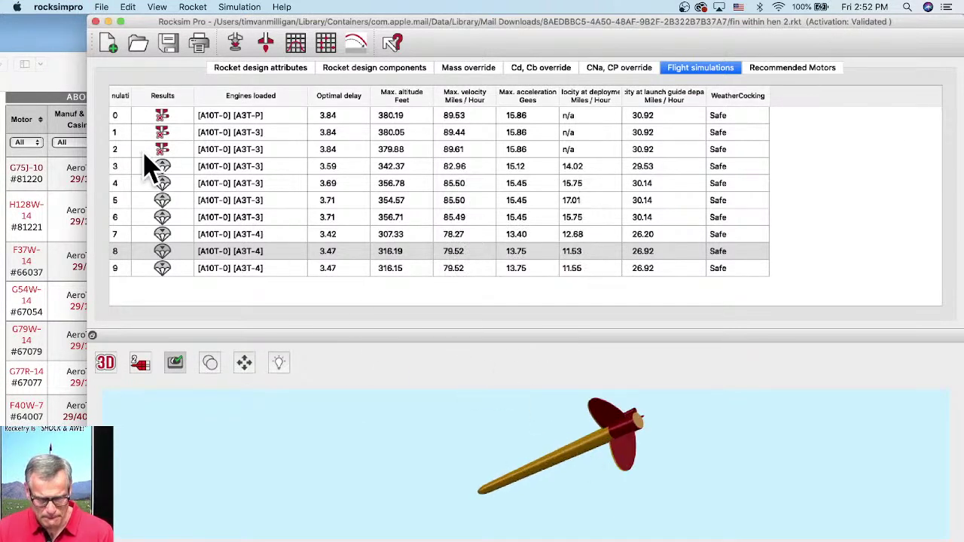
Step: Prepare a new simulation and bring up the engine selection for the first stage booster, enlarged to show all columns
left_click(236, 43)
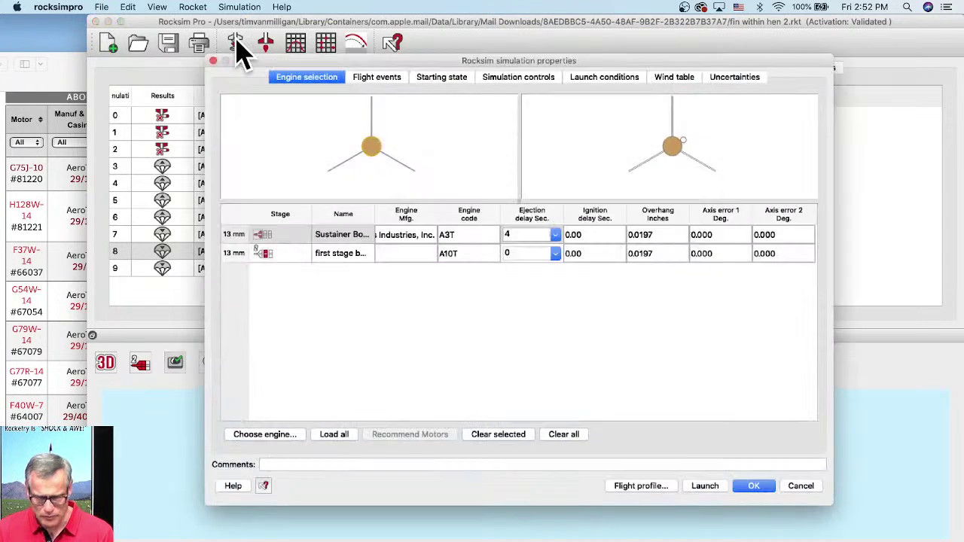
double_click(467, 256)
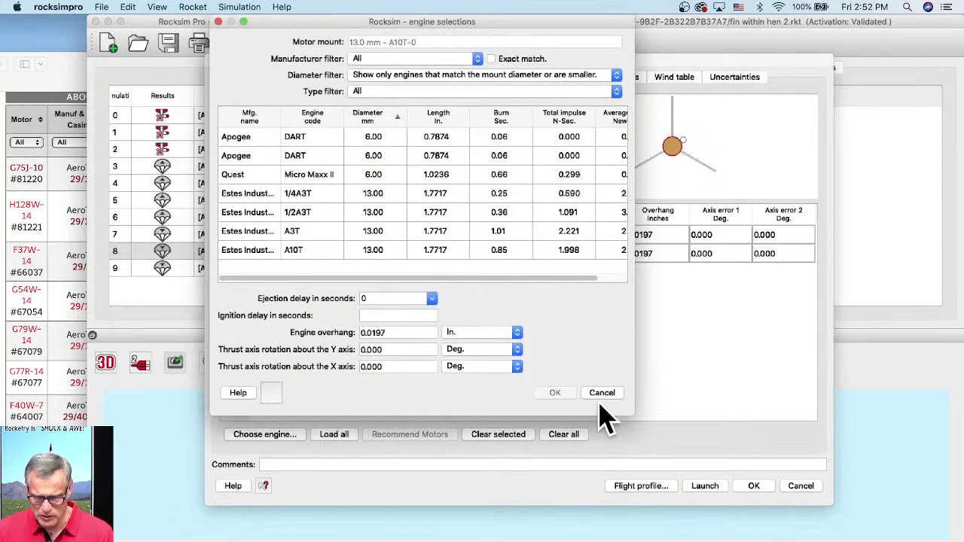
left_click_drag(631, 415, 832, 475)
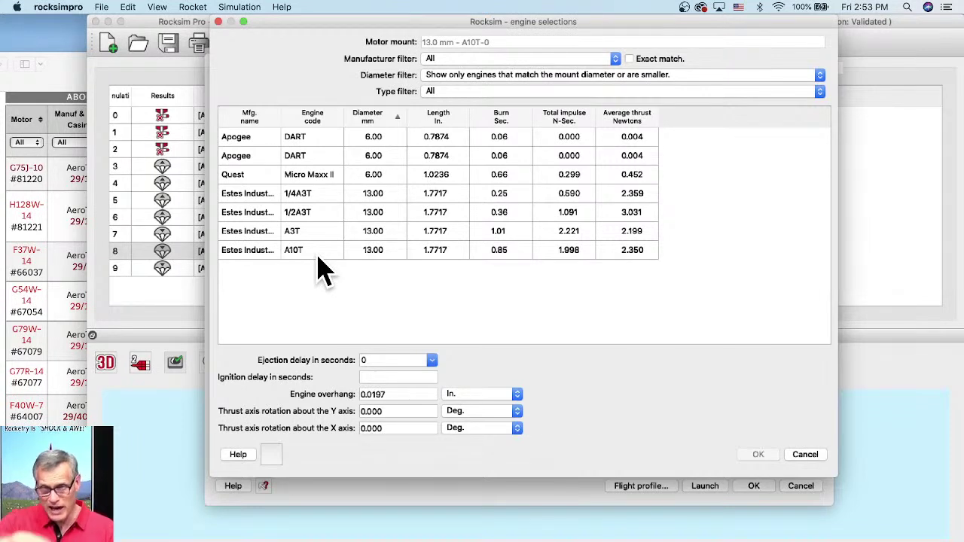
Step: Try a custom ejection delay of 5 seconds for the booster engine
left_click(434, 363)
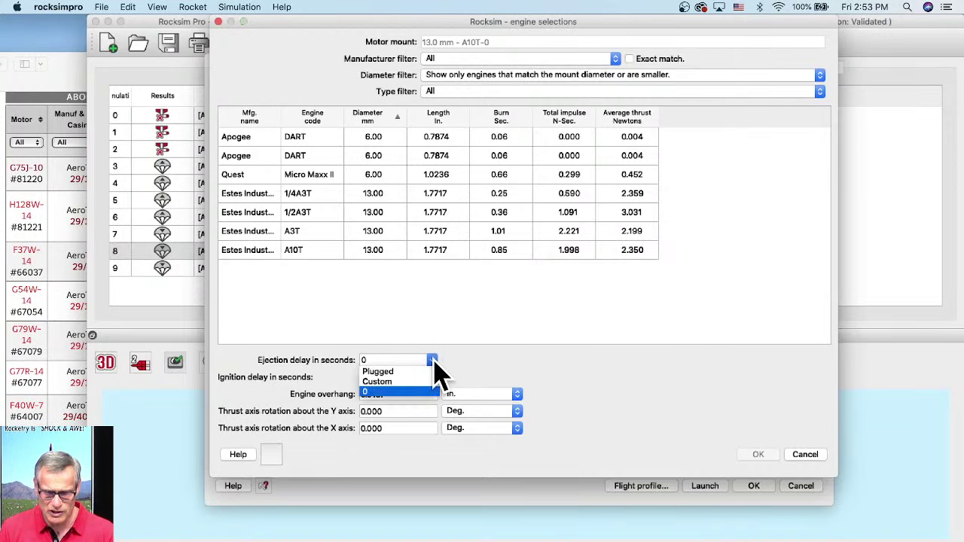
left_click(379, 382)
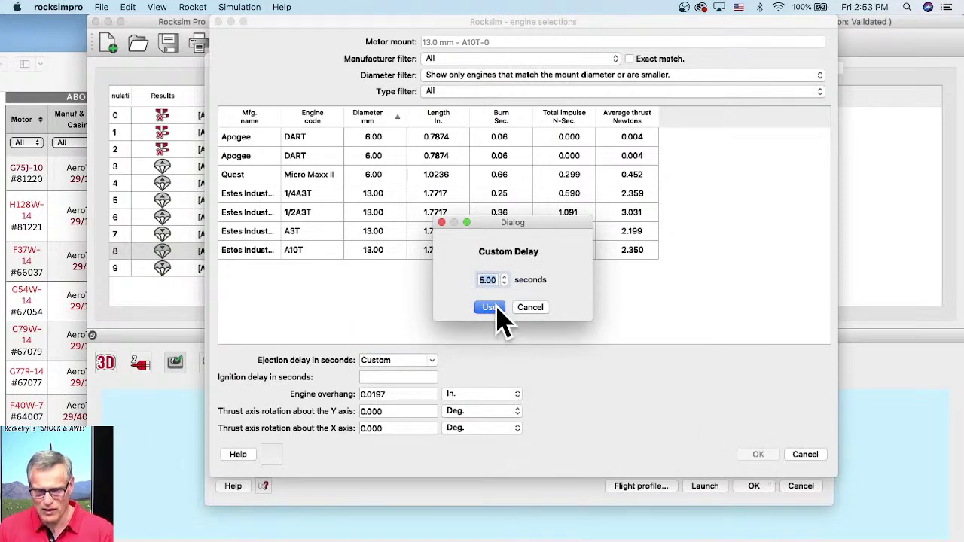
left_click(494, 309)
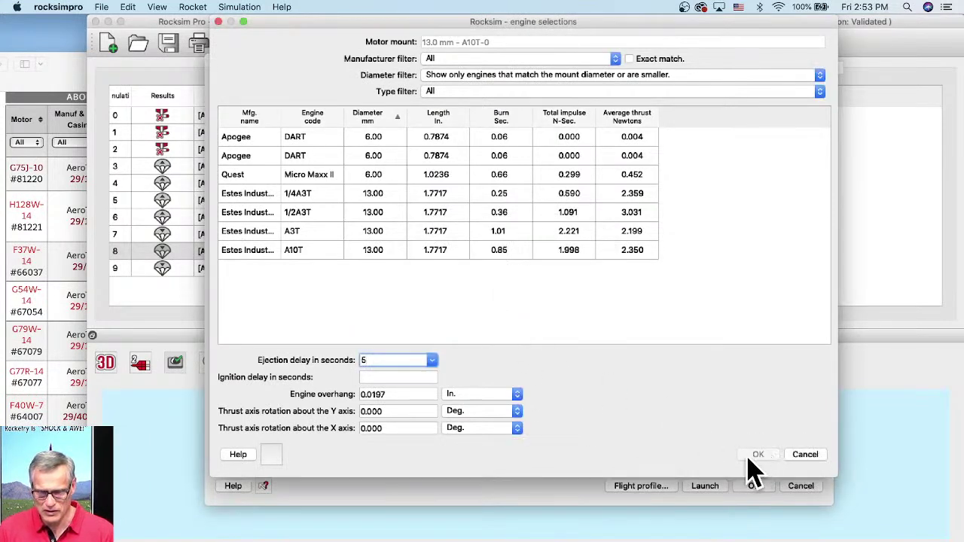
Step: Assign the Estes A10T engine with a custom 5-second ejection delay to the first stage booster
left_click(269, 253)
left_click(431, 361)
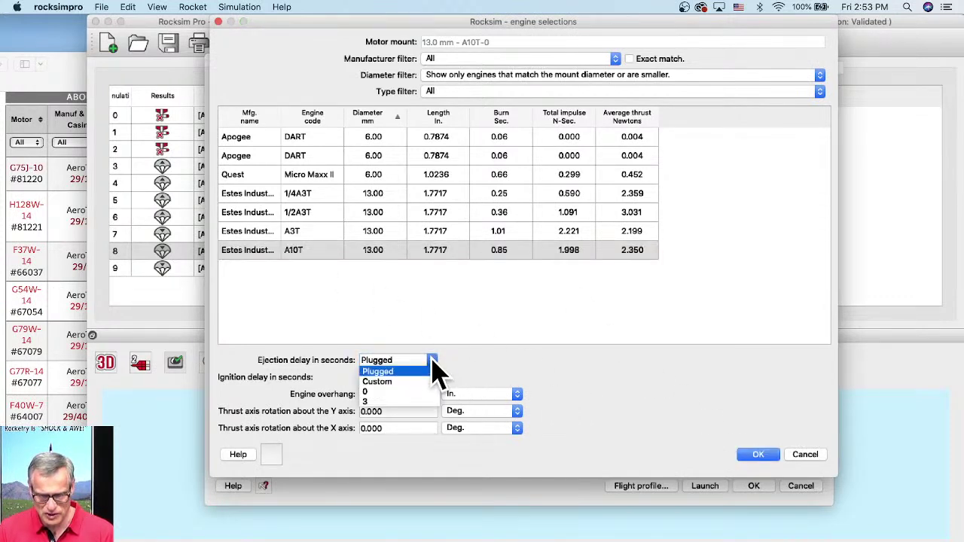
left_click(377, 371)
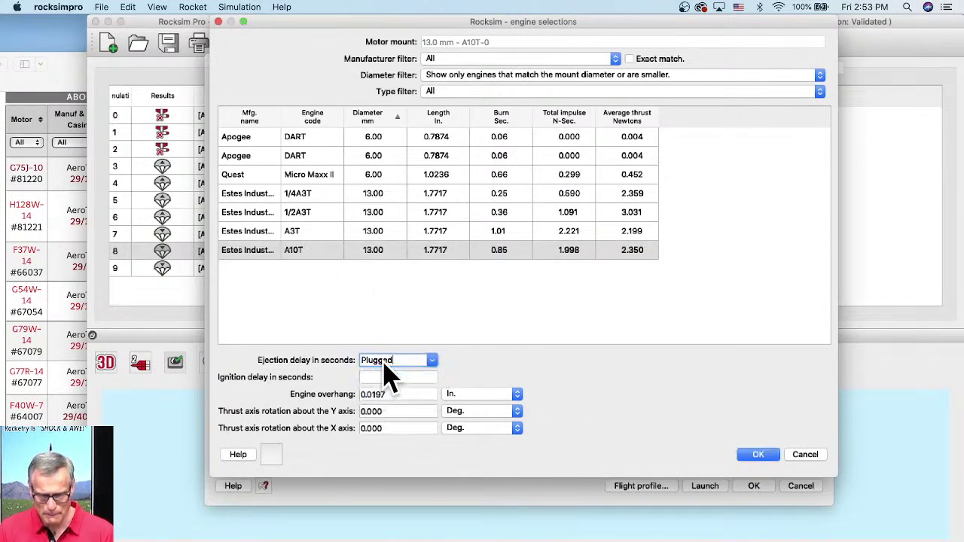
left_click(431, 361)
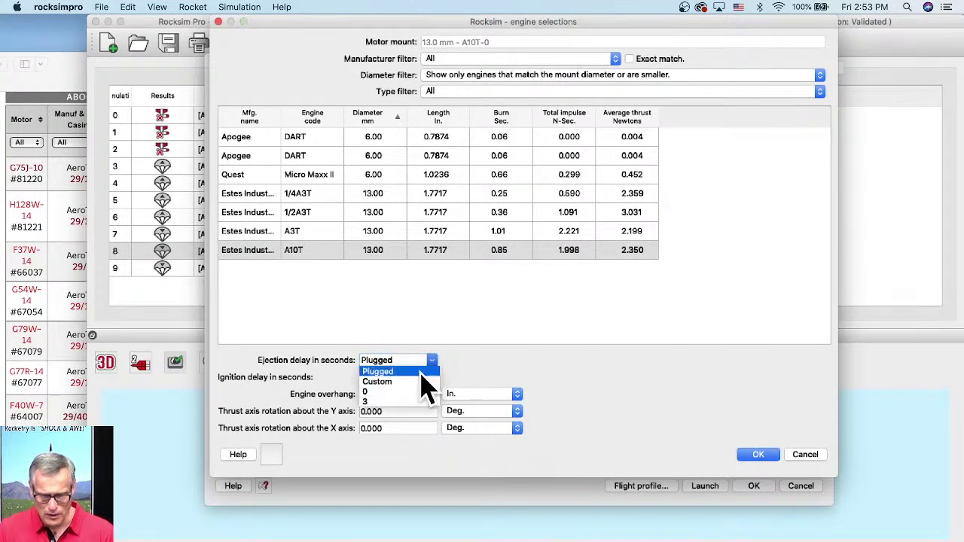
left_click(414, 382)
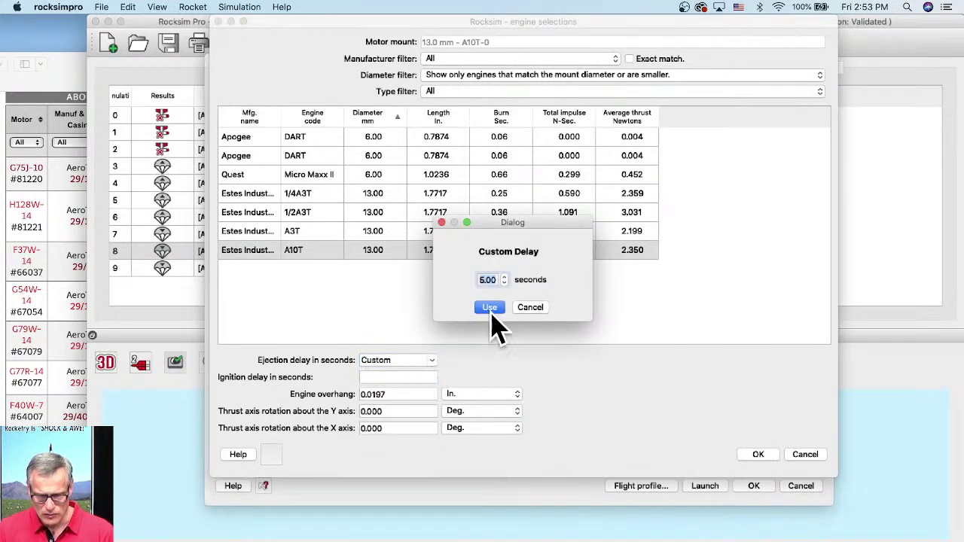
left_click(490, 307)
left_click(740, 449)
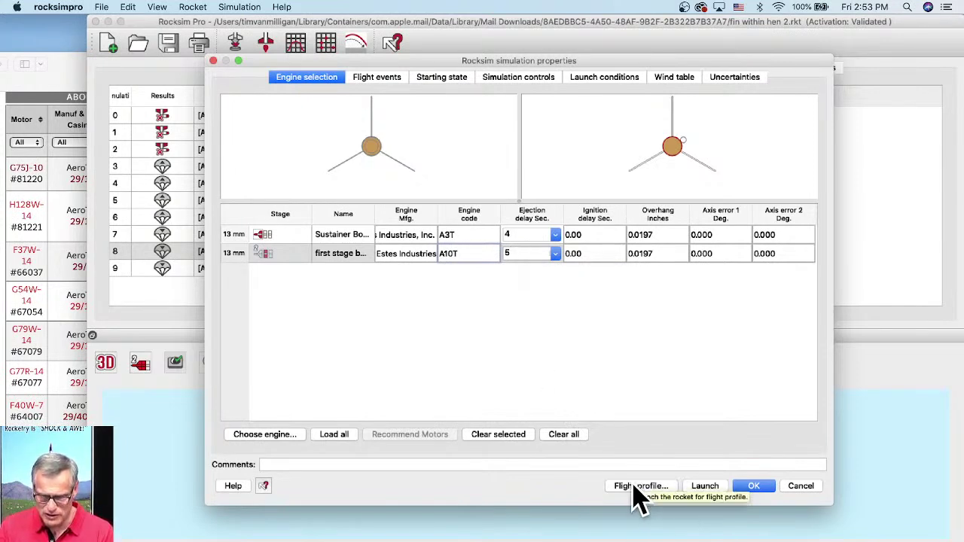
Step: Review the flight events and starting state, run the simulation as a 3D flight profile, and close the profile viewer
left_click(383, 79)
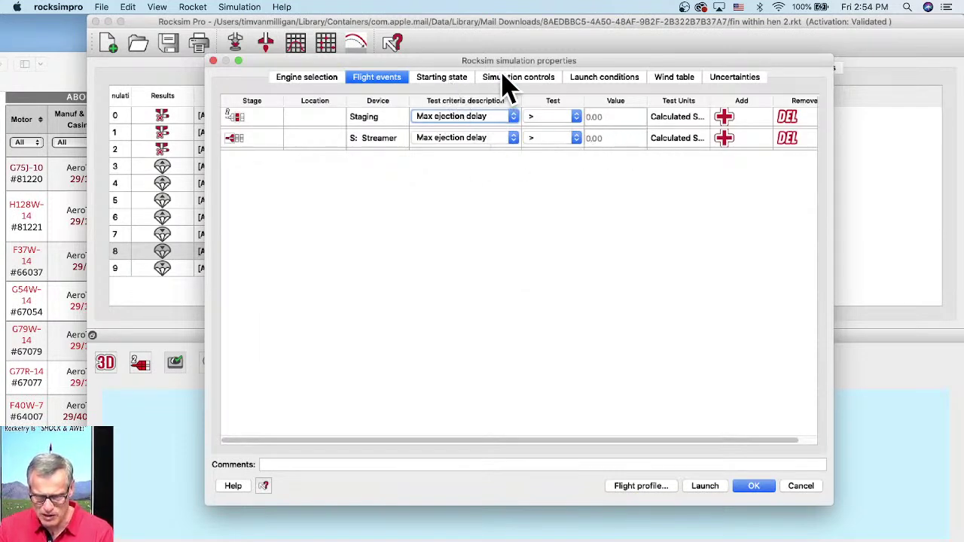
left_click(442, 82)
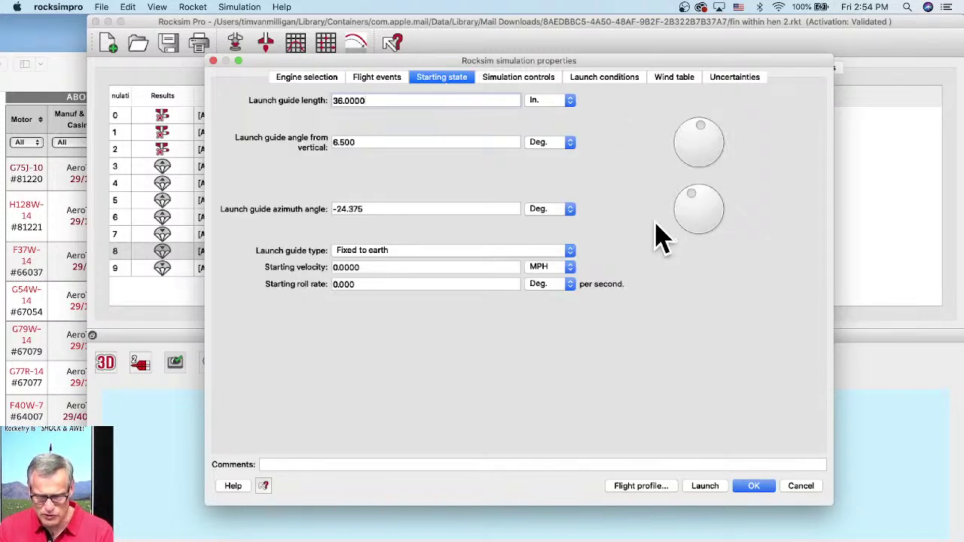
left_click(637, 488)
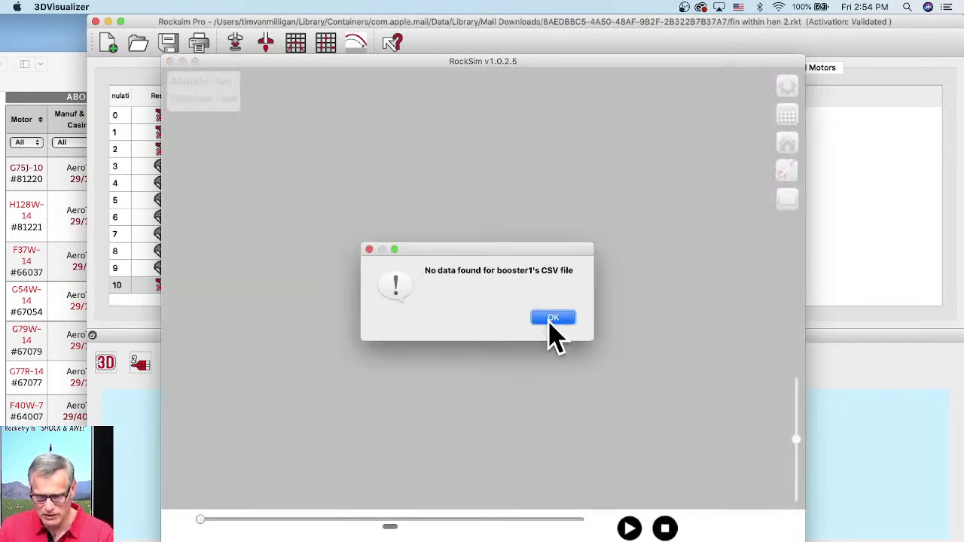
left_click(550, 321)
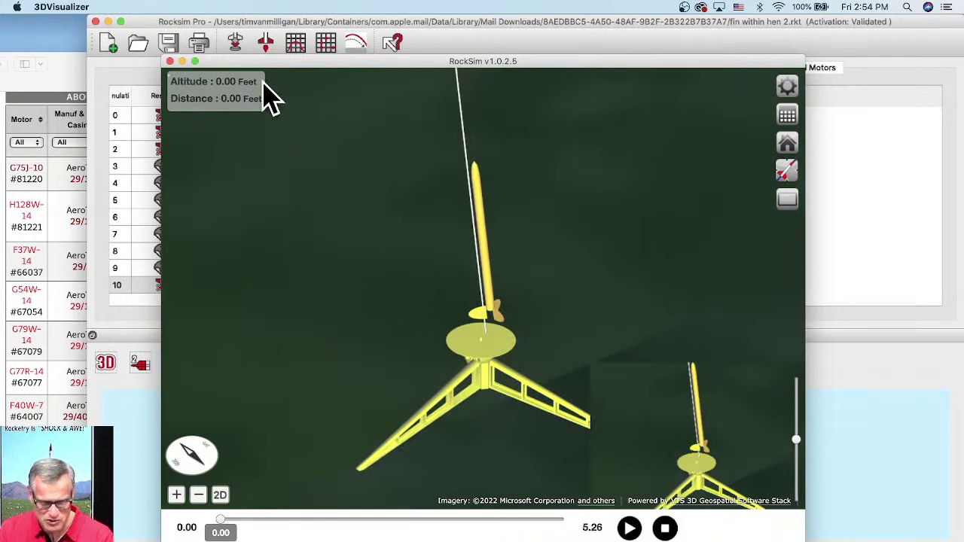
left_click(170, 61)
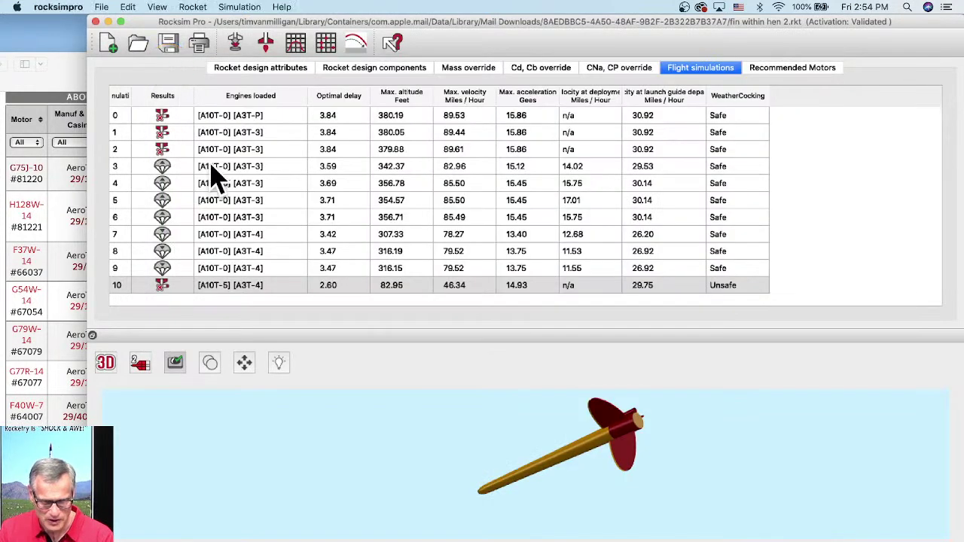
Step: Rerun the flight profile with simulation 10's engines, A10T-5 and A3T-4, and close the viewer after checking it
left_click(246, 287)
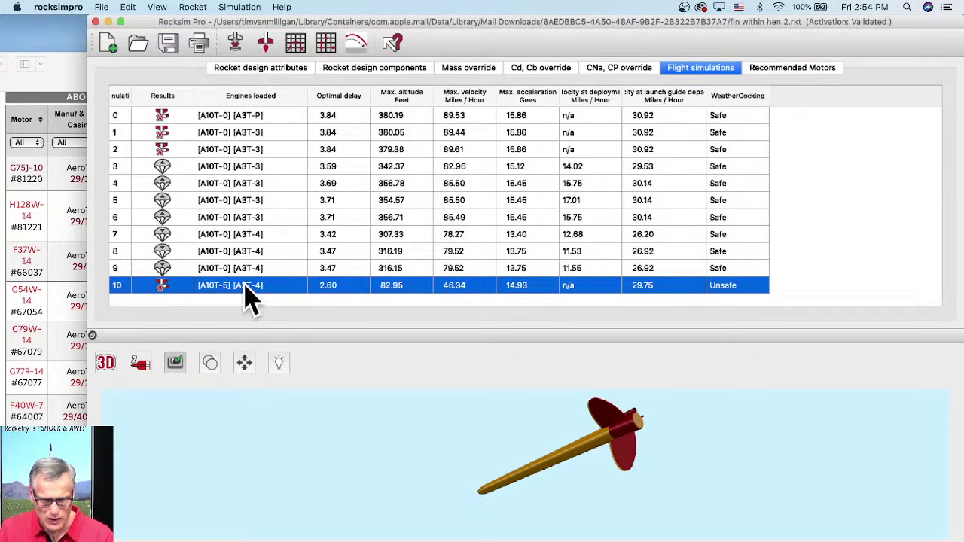
left_click(237, 46)
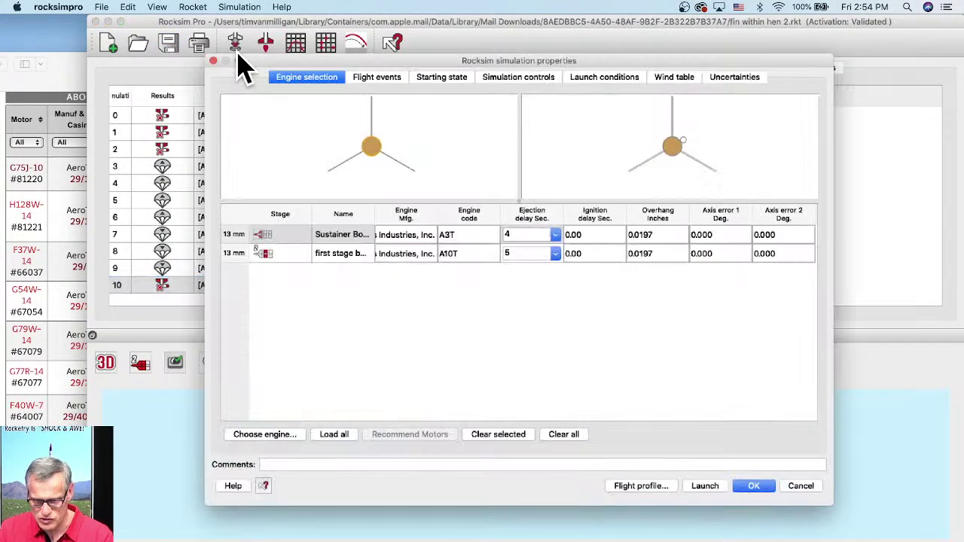
left_click(639, 488)
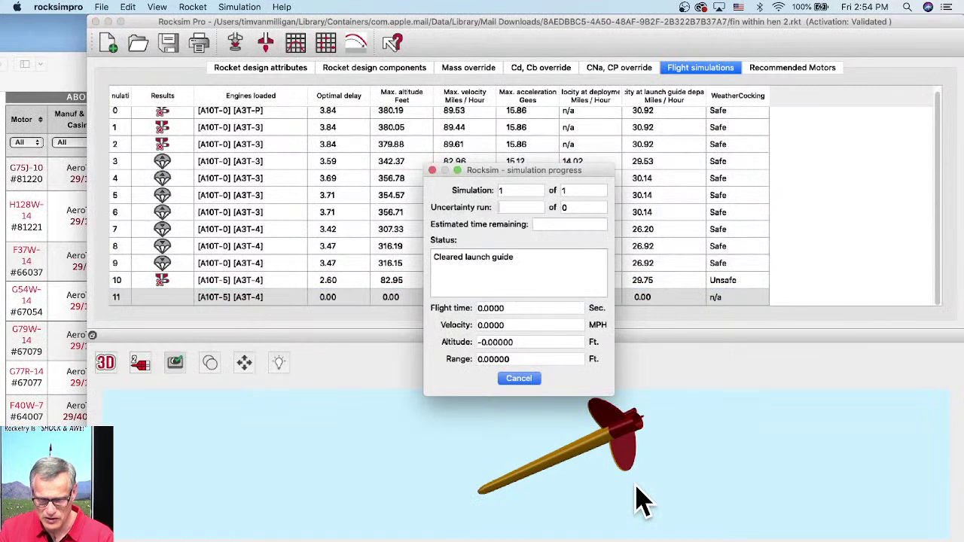
left_click(637, 495)
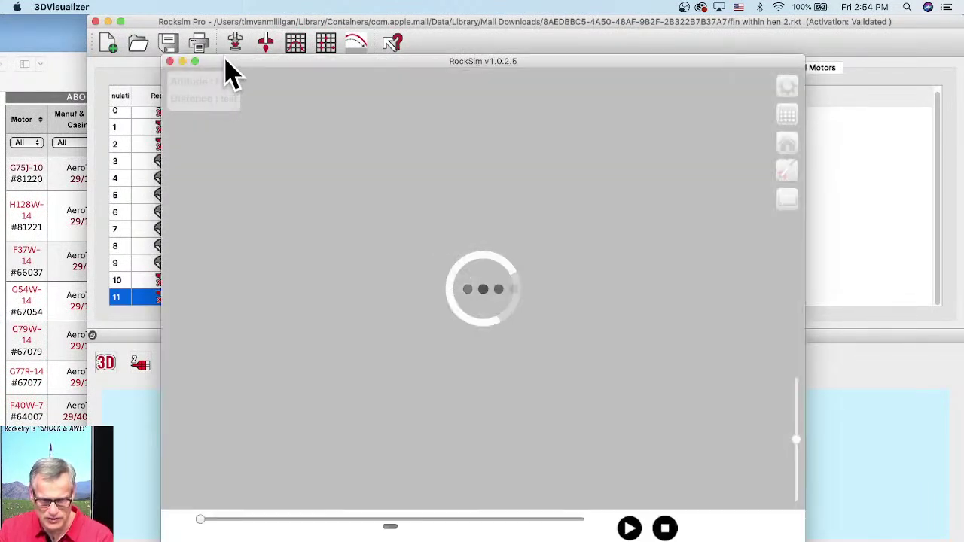
left_click_drag(224, 60, 279, 60)
left_click(554, 318)
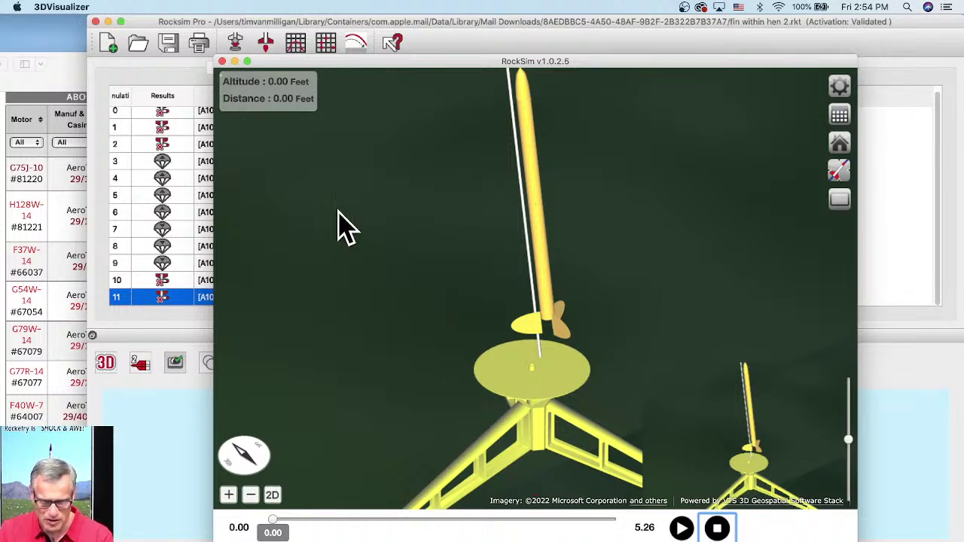
left_click(222, 61)
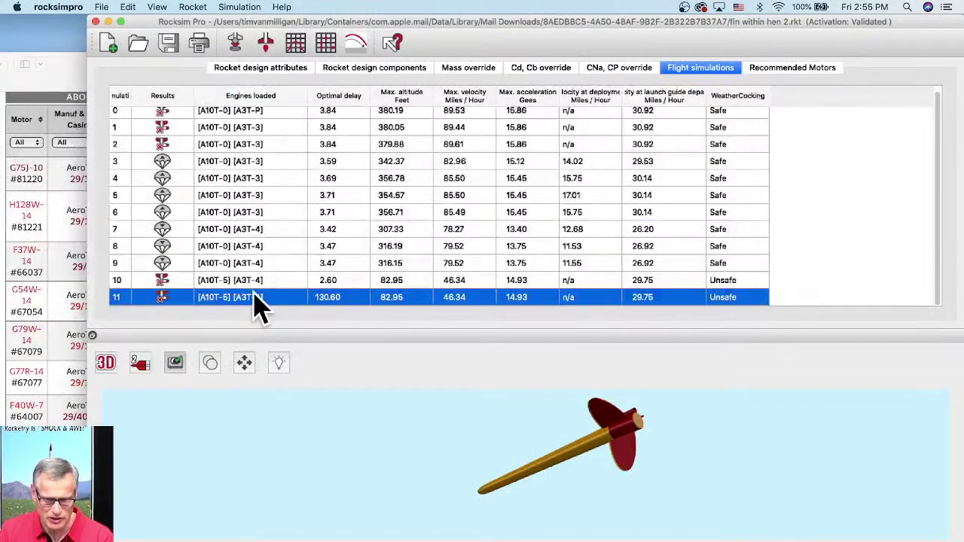
Step: Save a copy of the rocket design to the Desktop as "fin within hen 4"
left_click(103, 8)
left_click(111, 74)
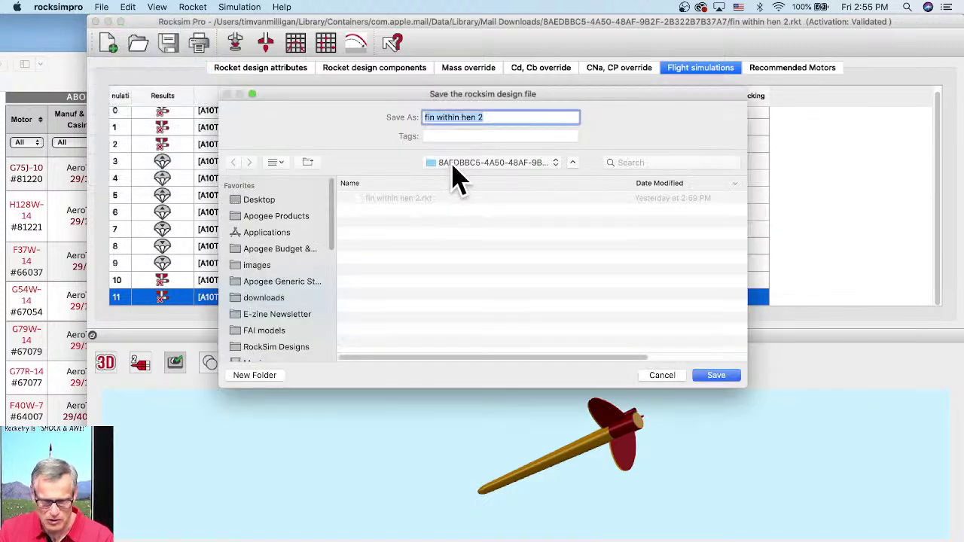
left_click(251, 201)
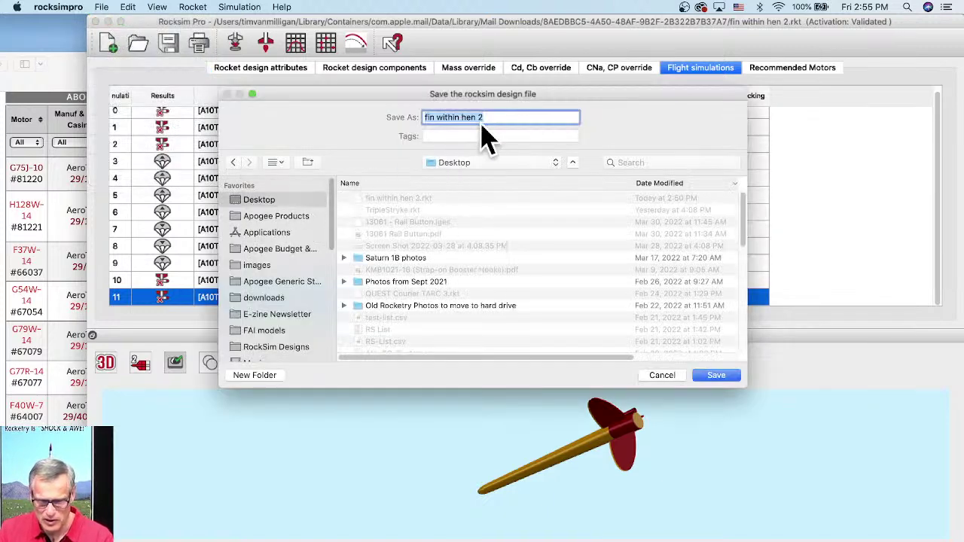
type("4")
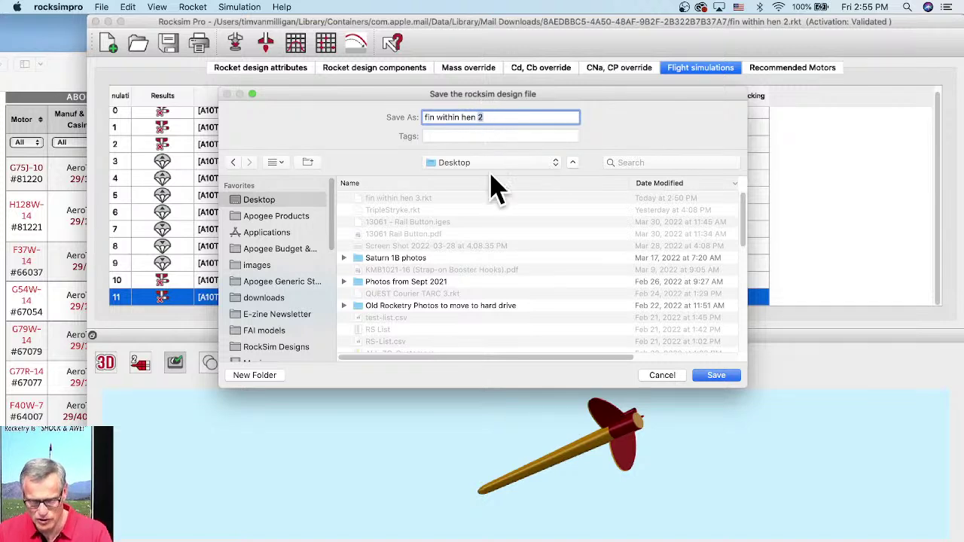
left_click(715, 376)
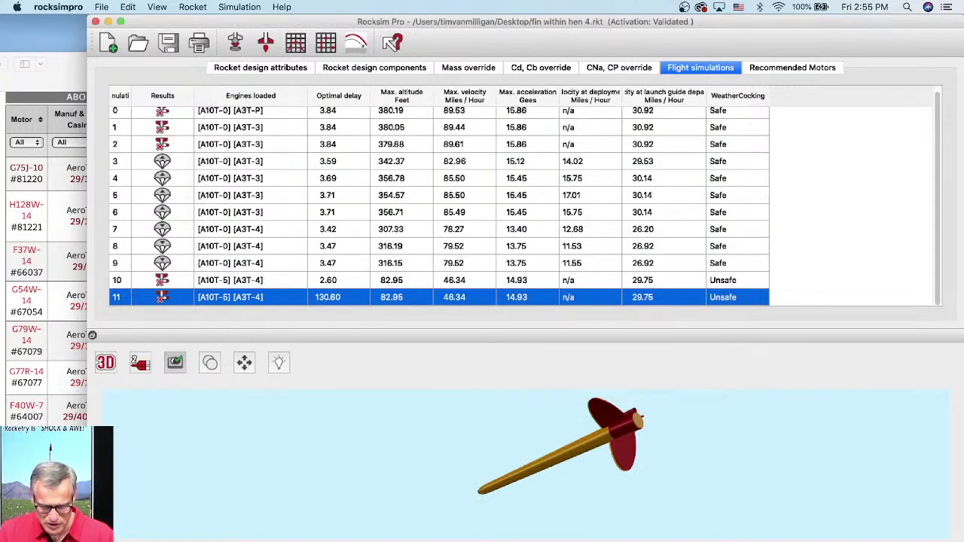
Step: Switch to Chrome, open the RockSim Launch Visualizer site, and widen the browser window
left_click(429, 538)
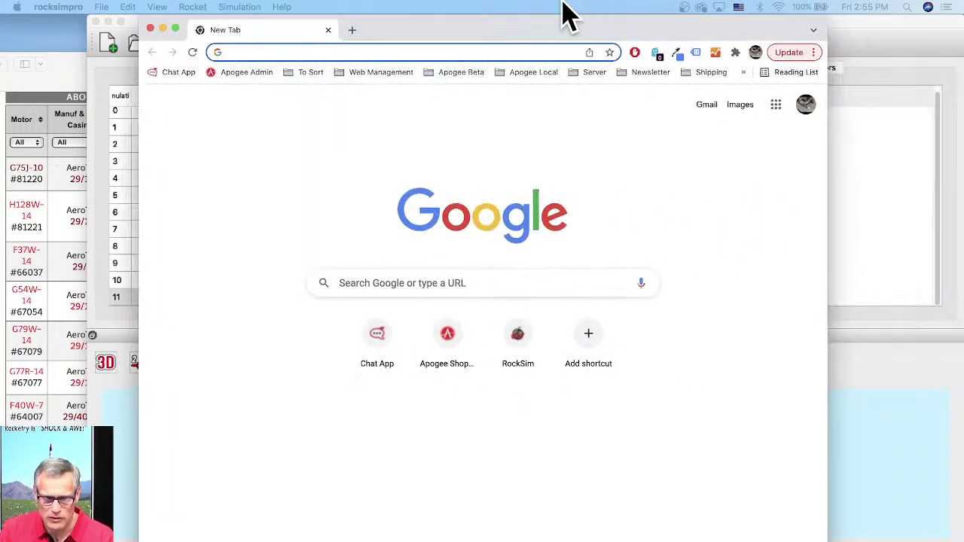
left_click_drag(564, 22, 483, 22)
left_click(459, 352)
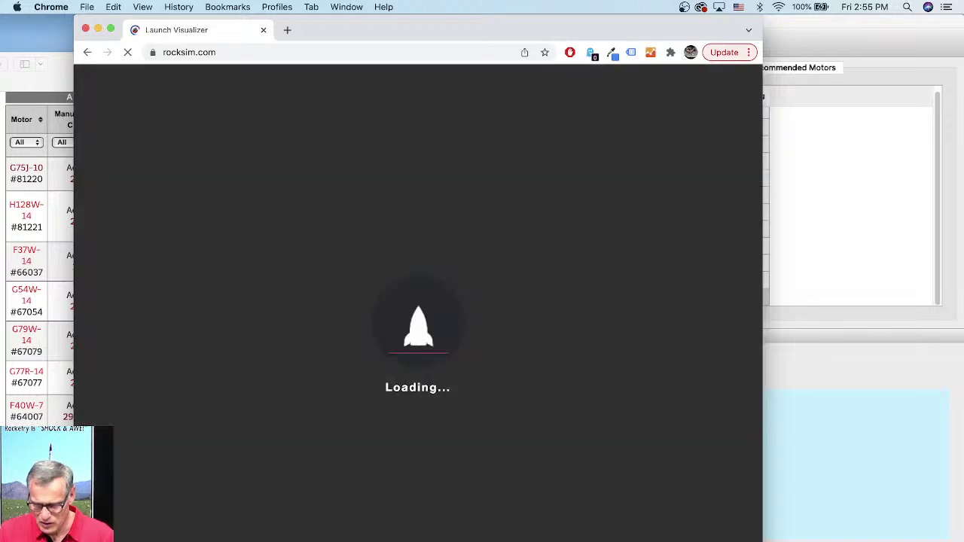
left_click_drag(762, 534, 943, 541)
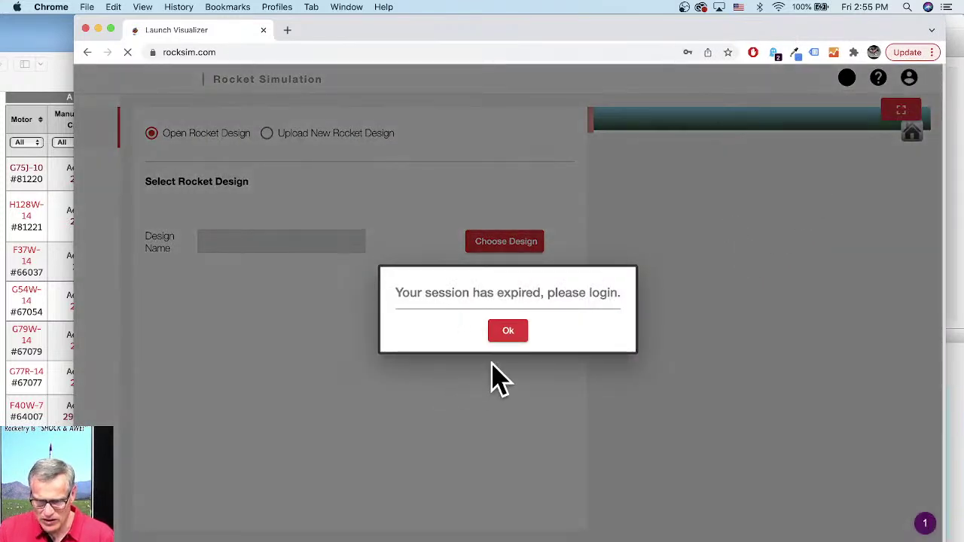
Step: Dismiss the expired-session notice and sign in to Launch Visualizer with the account email and password
left_click(517, 333)
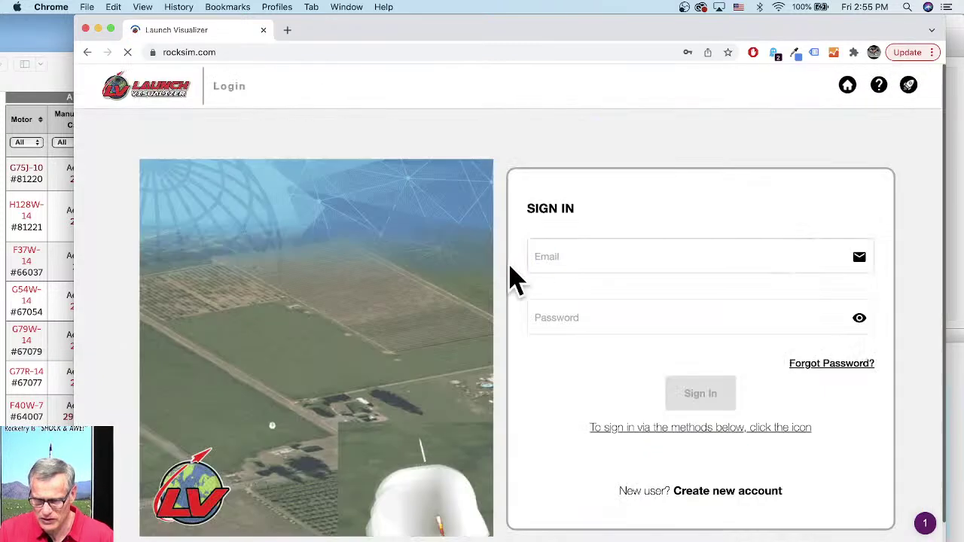
left_click(603, 257)
left_click(730, 402)
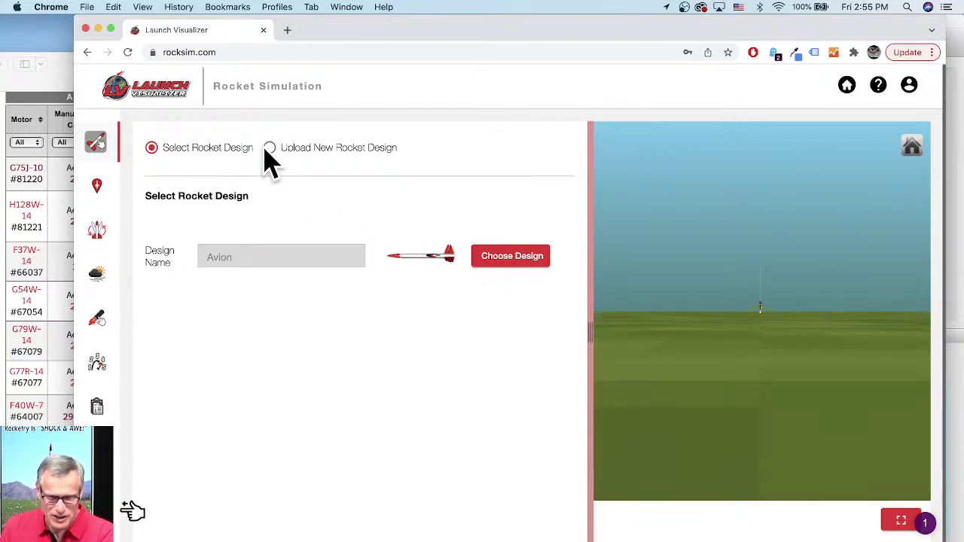
Step: Upload "fin within hen 4.rkt" from the Desktop as a new rocket design and inspect it up close on the launch pad
left_click(269, 148)
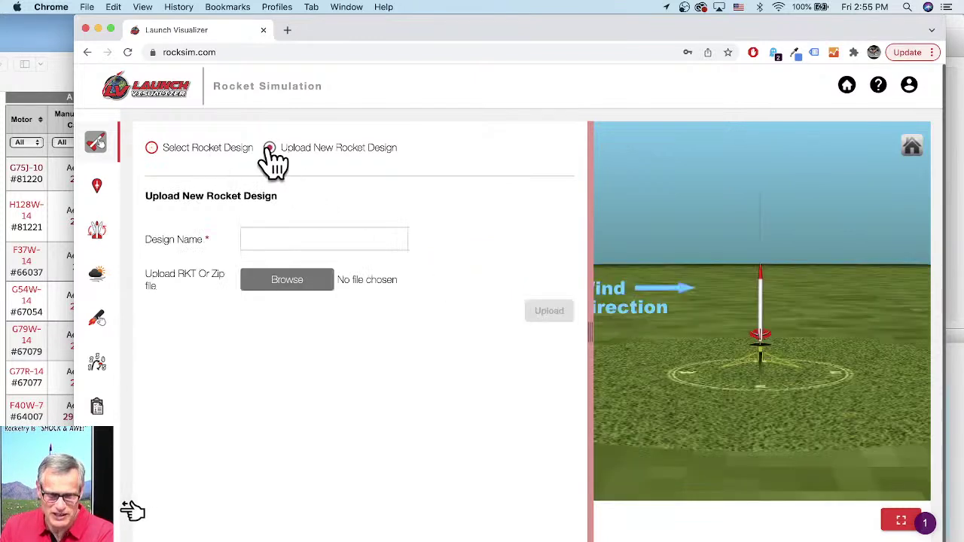
left_click(320, 286)
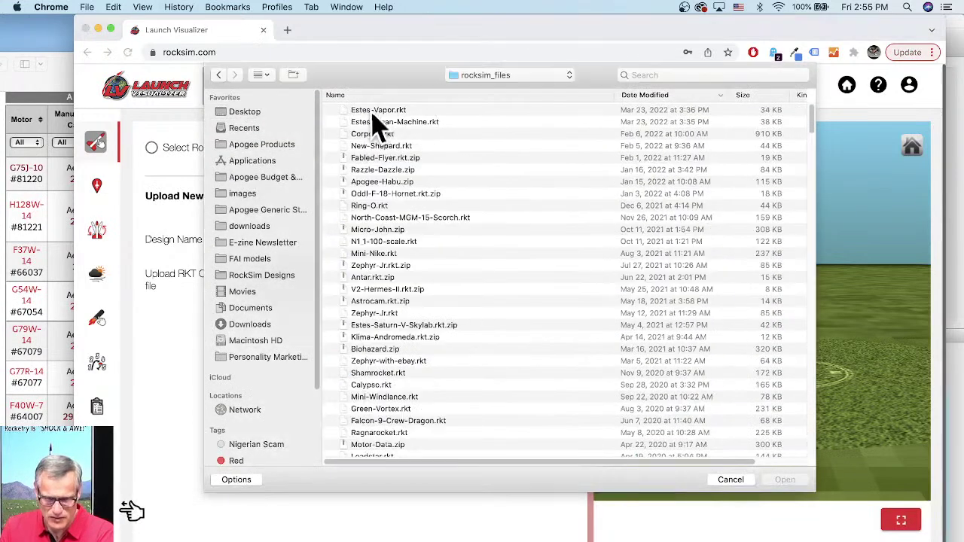
left_click(373, 111)
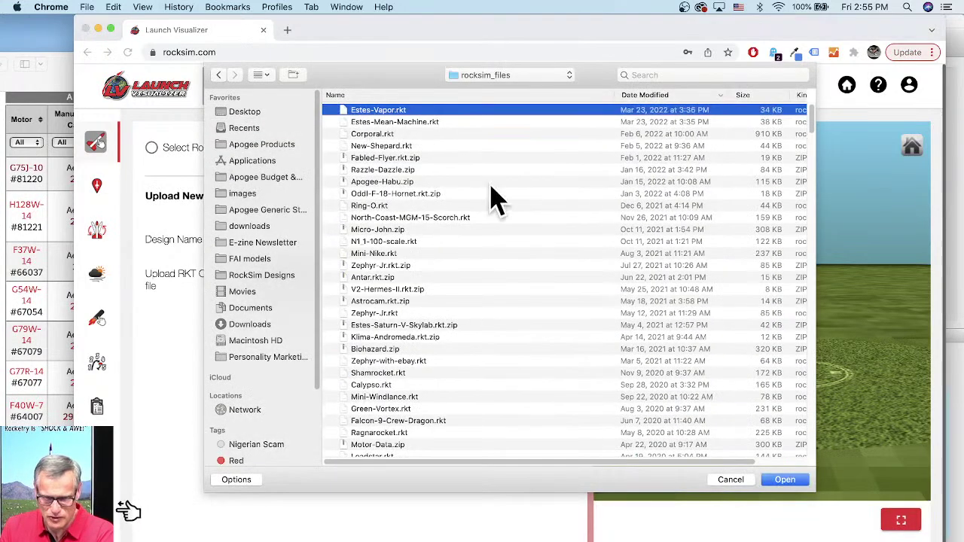
left_click(243, 112)
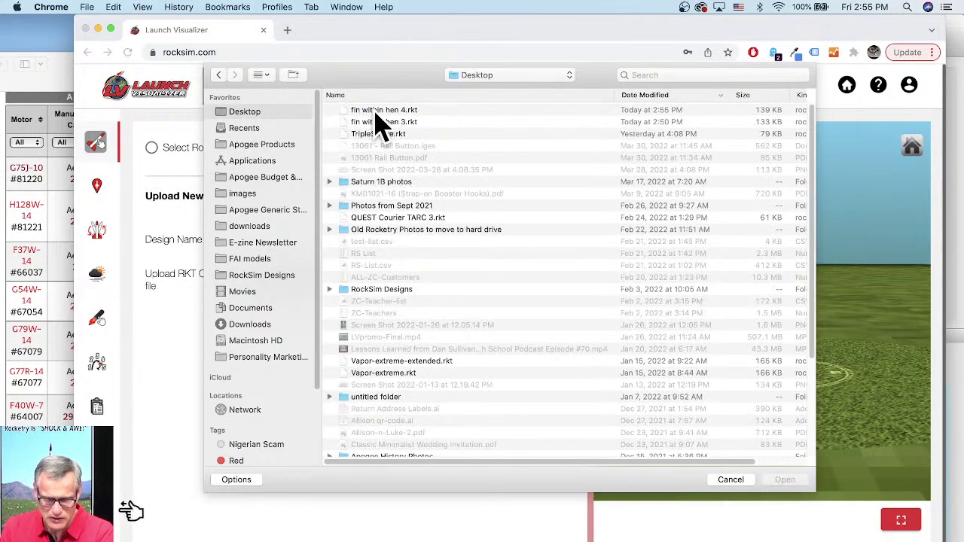
left_click(376, 113)
left_click(783, 482)
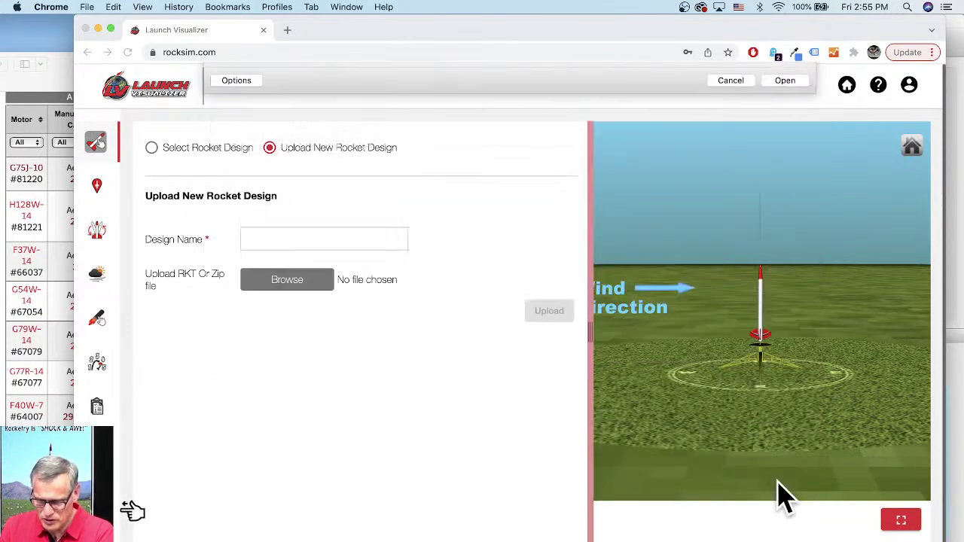
left_click(554, 362)
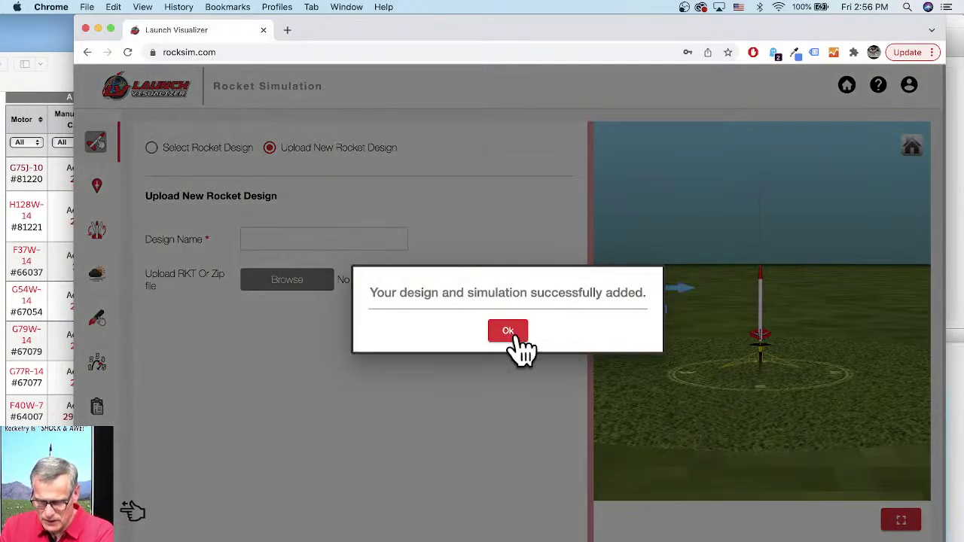
left_click(509, 332)
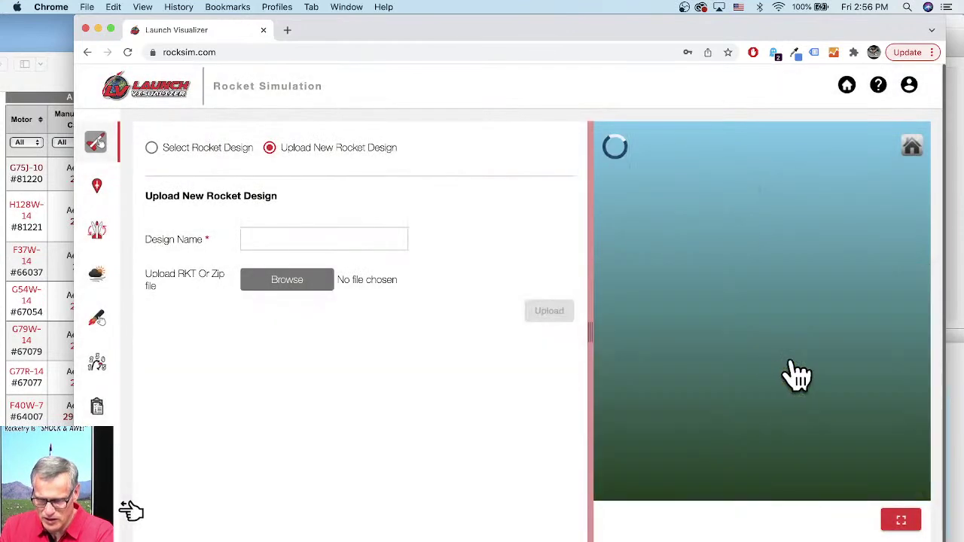
scroll(771, 351, "up", 5)
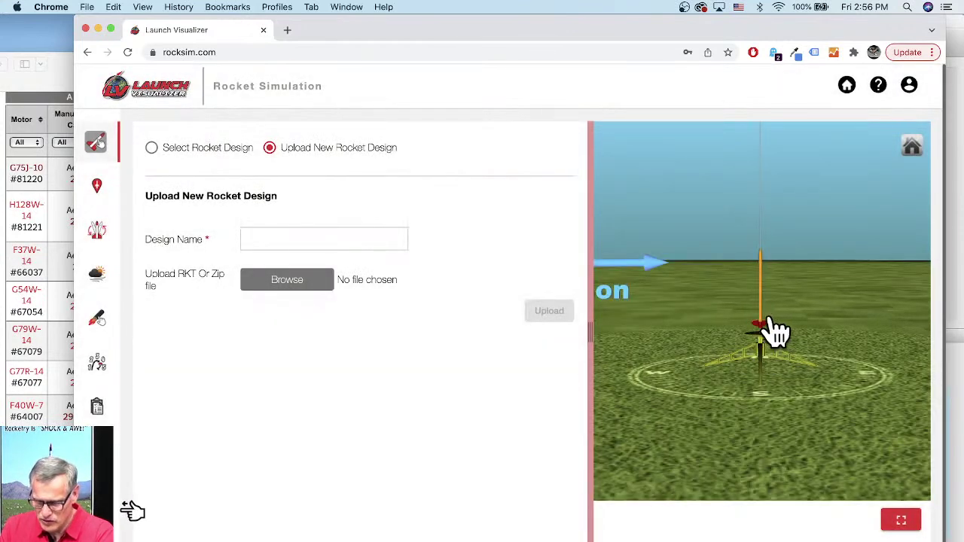
left_click_drag(737, 385, 783, 379)
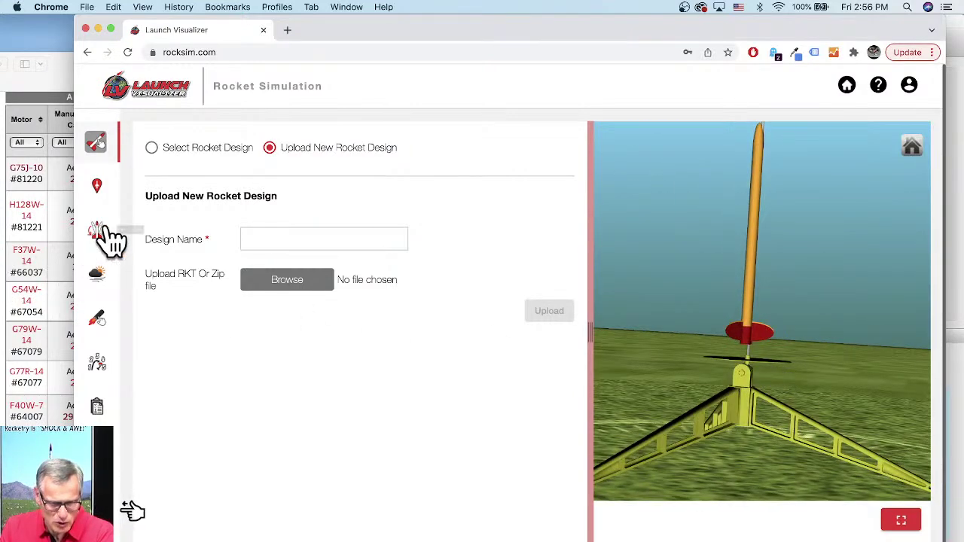
Step: Choose the public launch site Astronautical Society of Toronto #780 and relocate it to a farm field near latitude 43.3909, longitude -79.8394
left_click(97, 188)
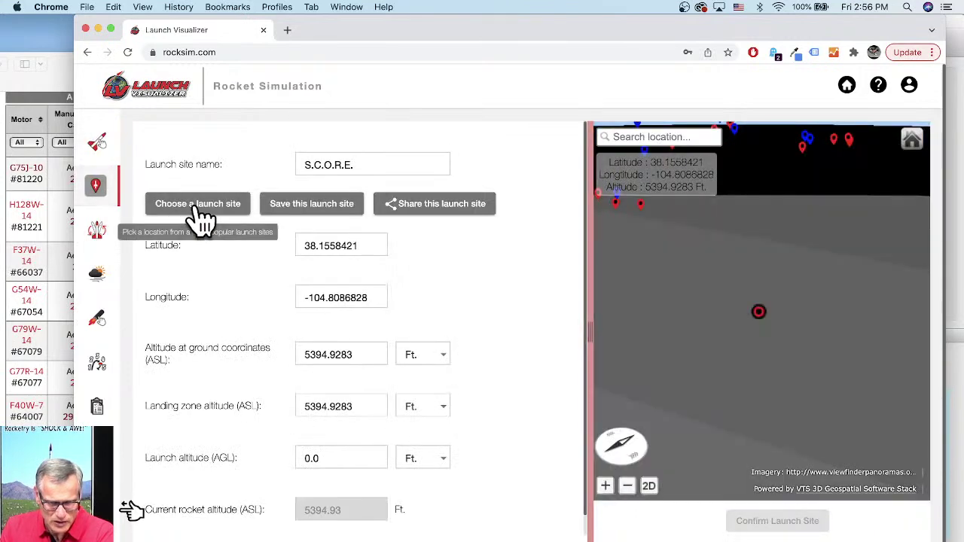
left_click(202, 211)
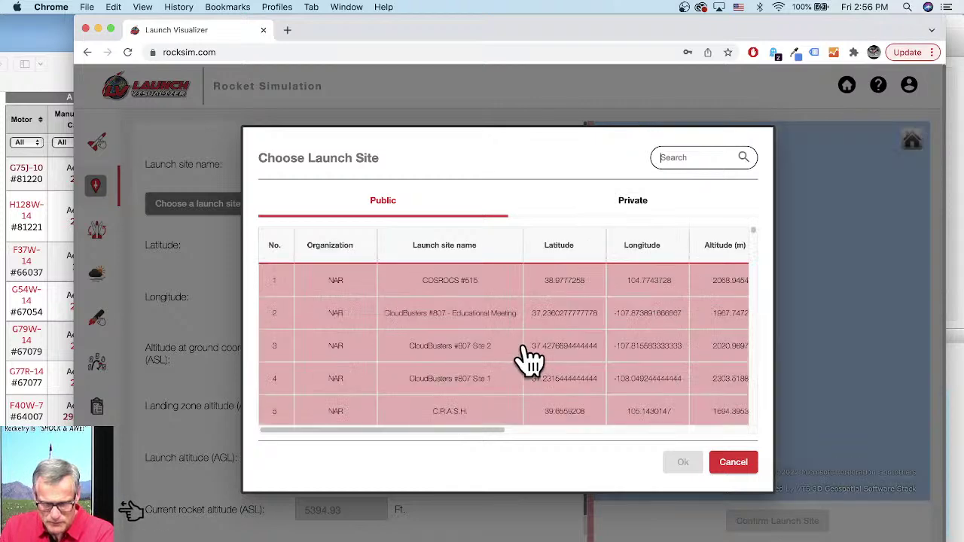
left_click(473, 348)
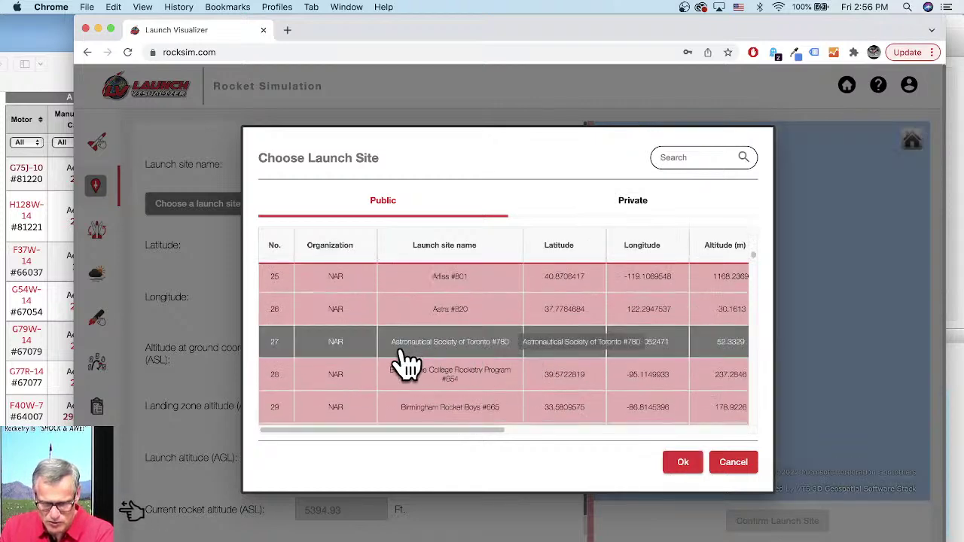
left_click(682, 462)
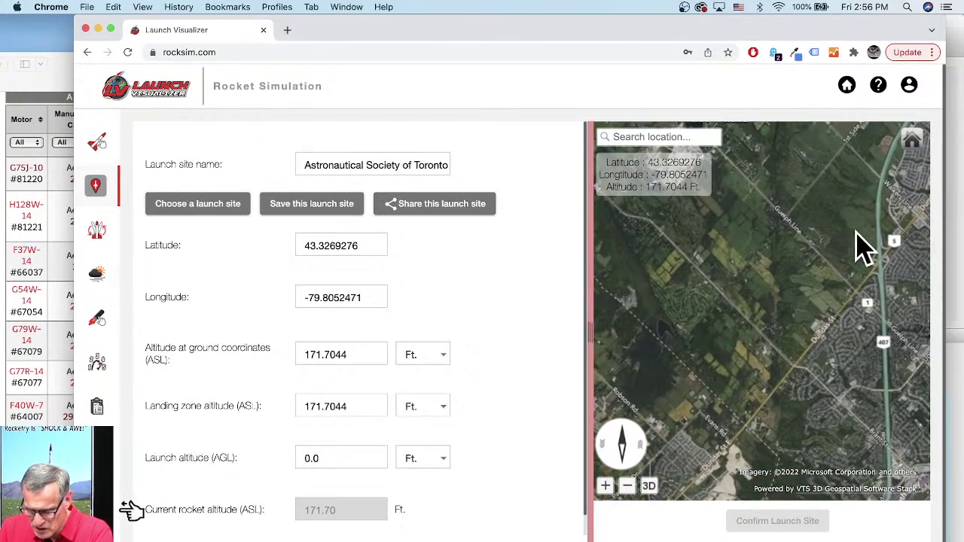
left_click(859, 222)
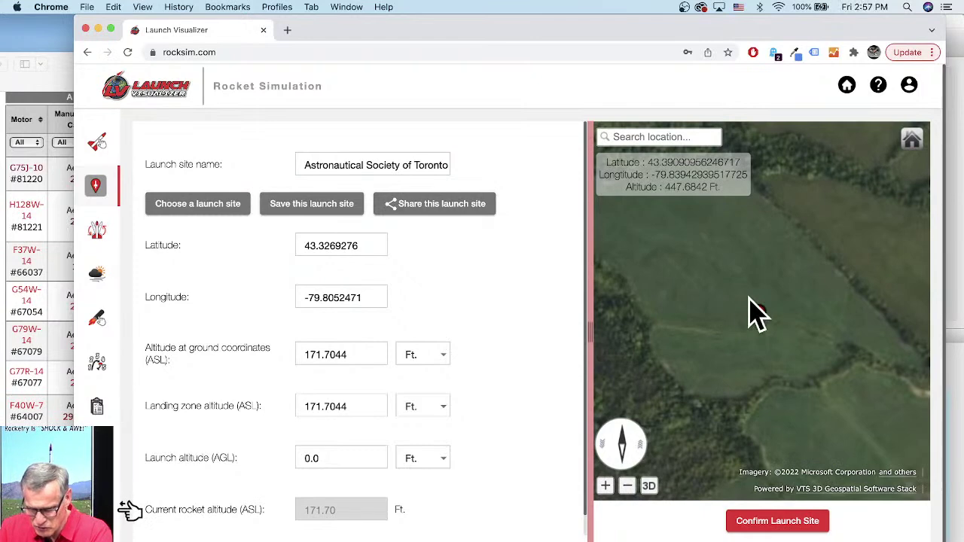
left_click(772, 527)
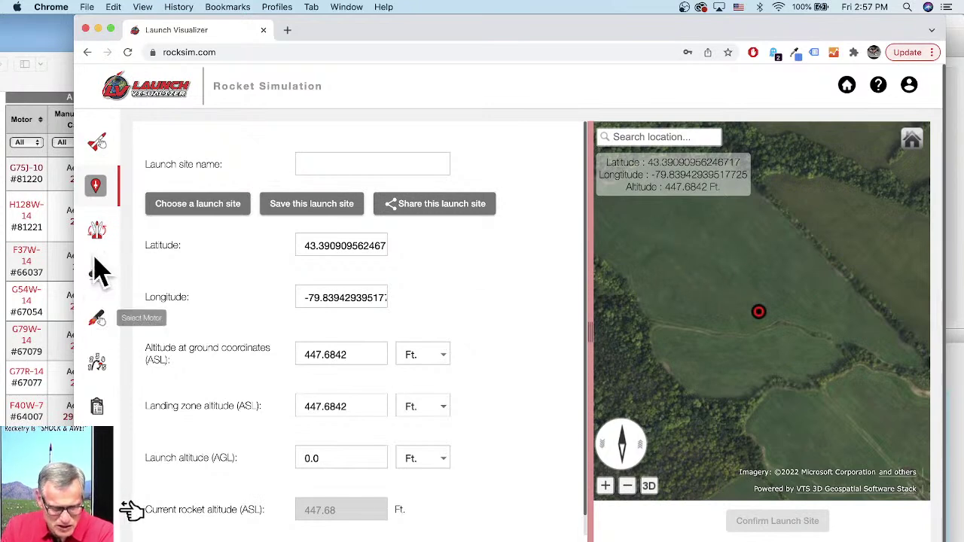
Step: Tilt the launch guide about 10.91 degrees from vertical and set its azimuth angle to about 322.74 degrees
left_click(96, 230)
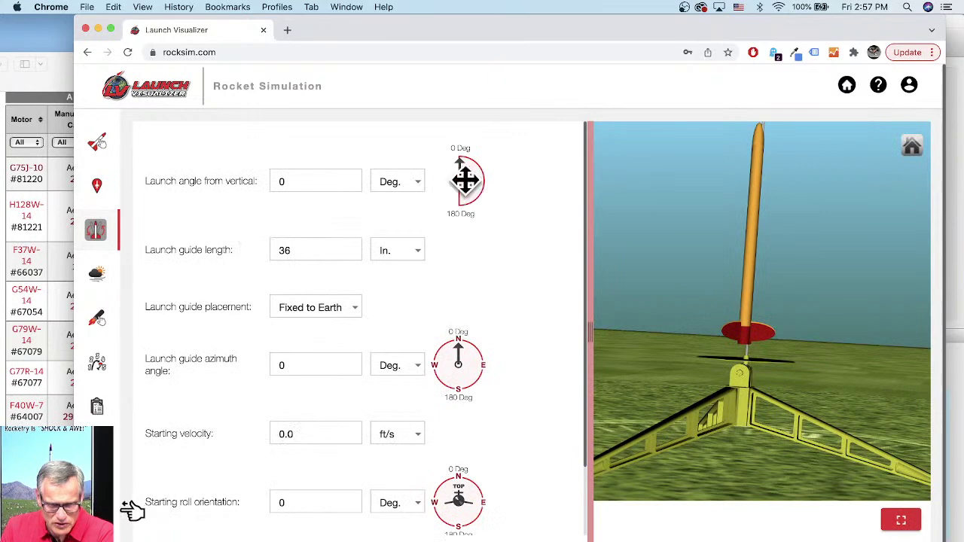
left_click(462, 163)
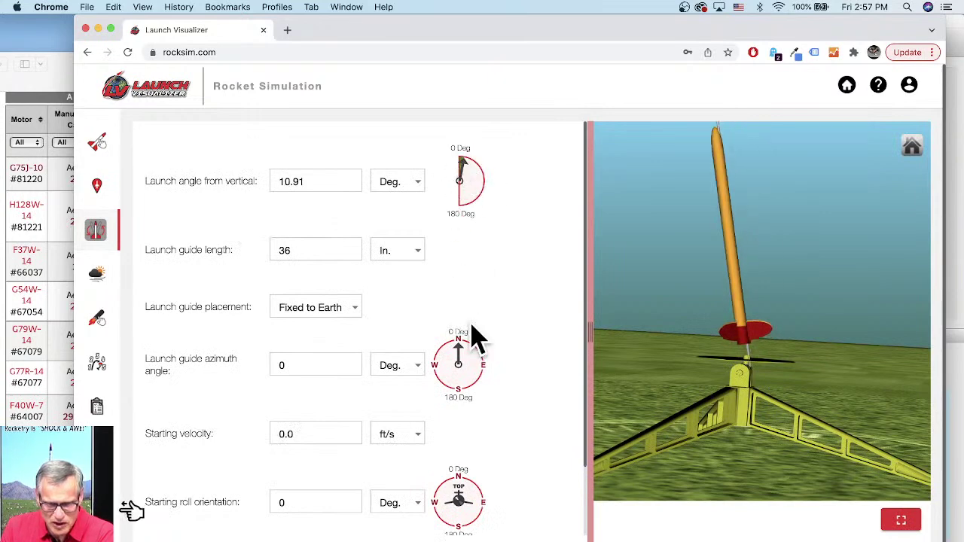
left_click_drag(455, 349, 447, 353)
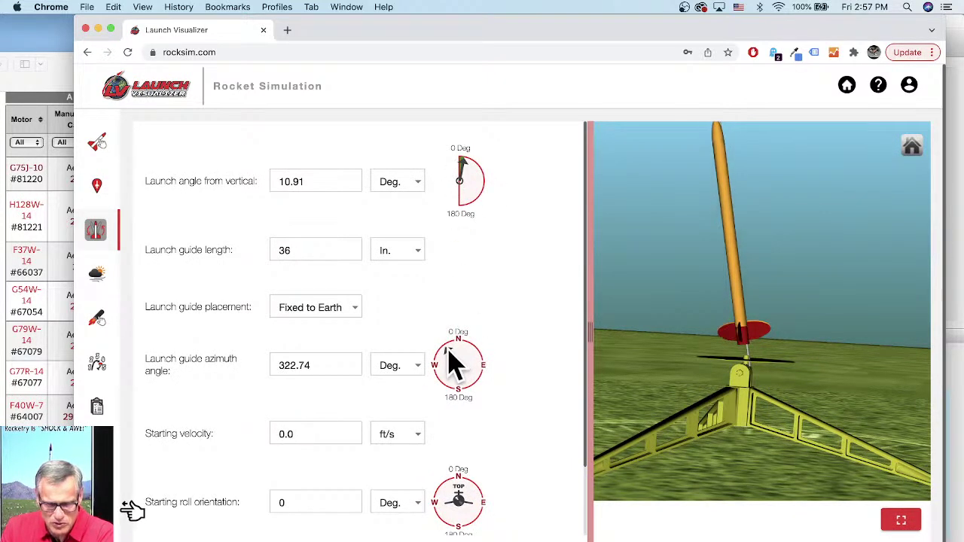
Step: Load an Estes A3T engine with a 6-second ejection delay into the sustainer's 13 mm motor tube
left_click(96, 321)
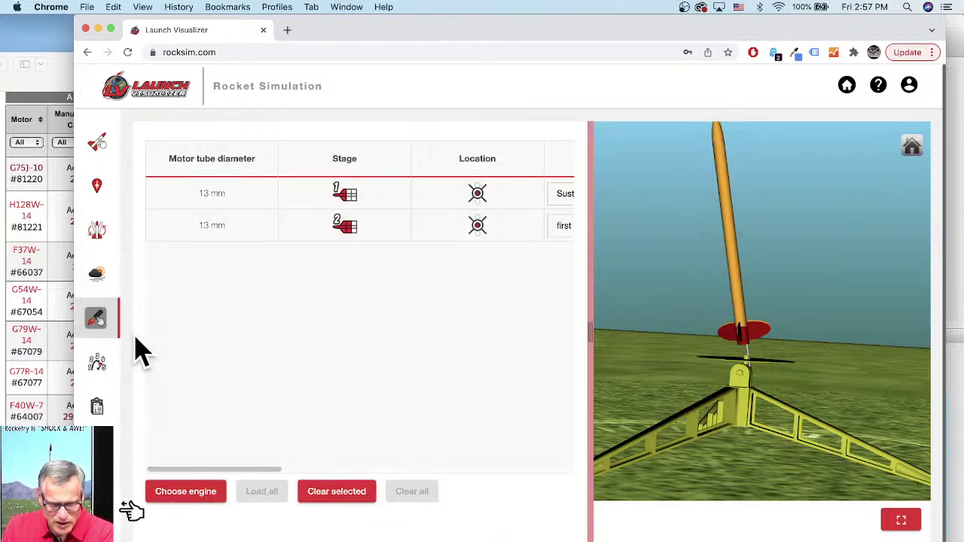
left_click(194, 500)
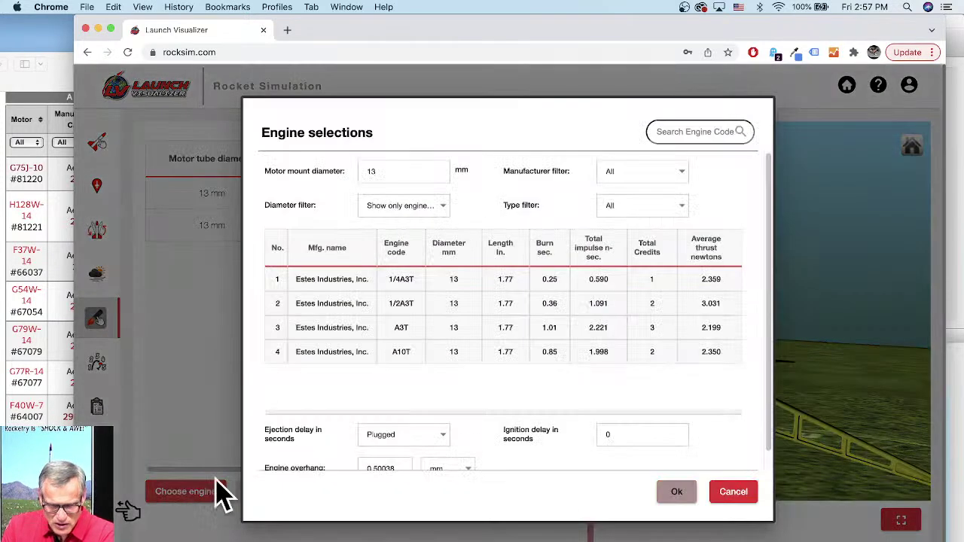
left_click(404, 330)
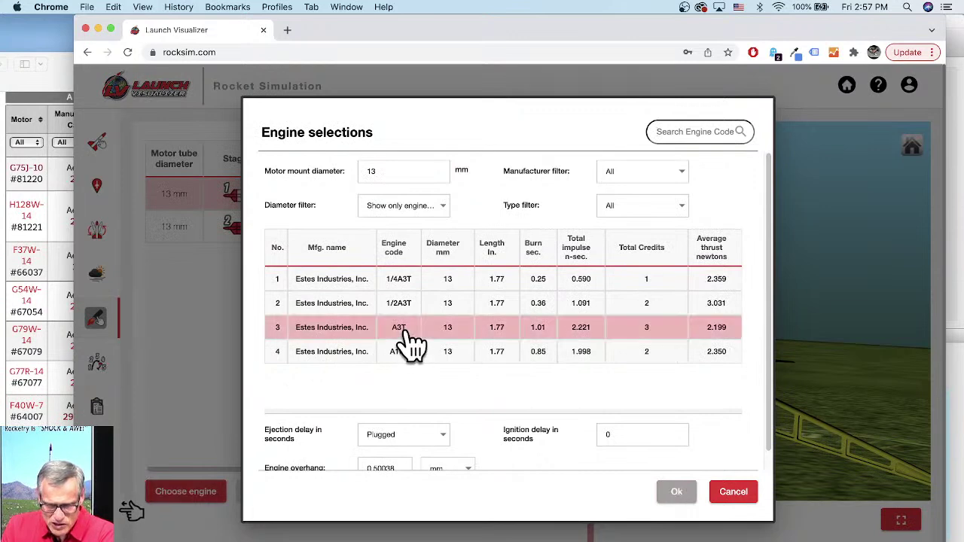
left_click(443, 442)
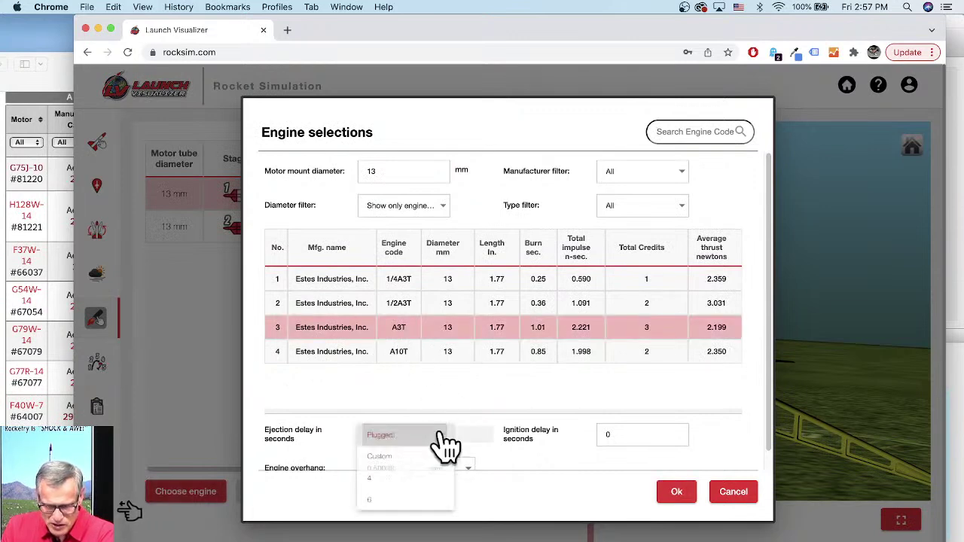
left_click(369, 504)
left_click(682, 496)
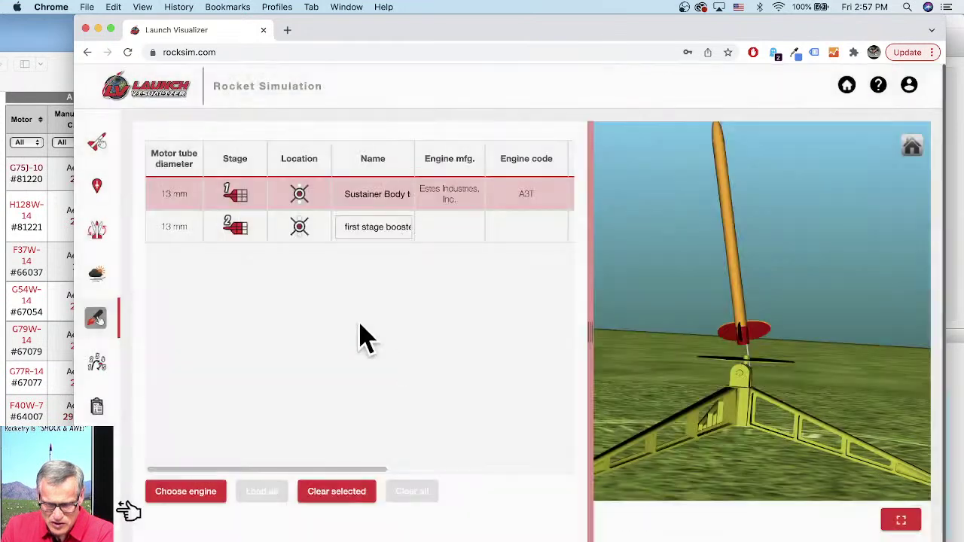
Step: Load an Estes A10T engine with a custom 5-second ejection delay into the first stage booster
left_click(240, 235)
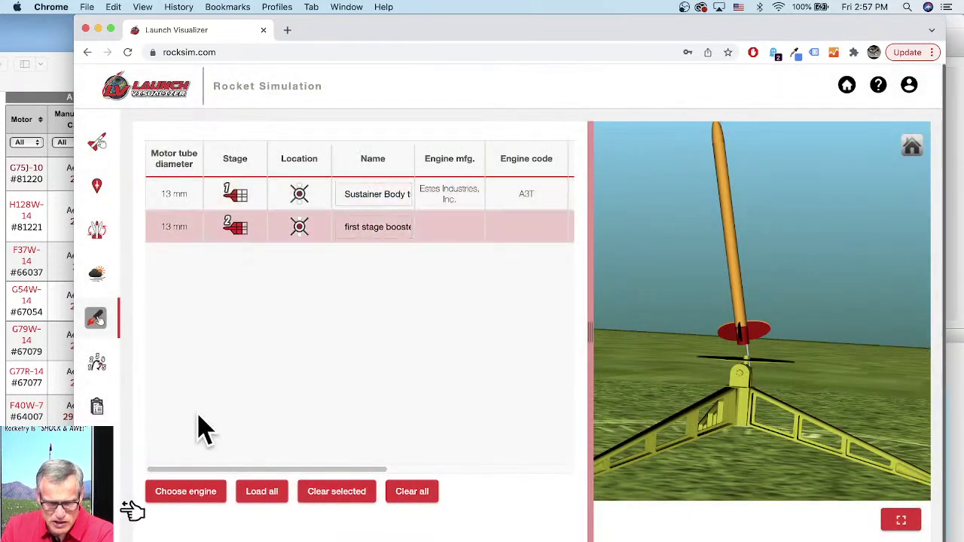
left_click(194, 503)
left_click(418, 358)
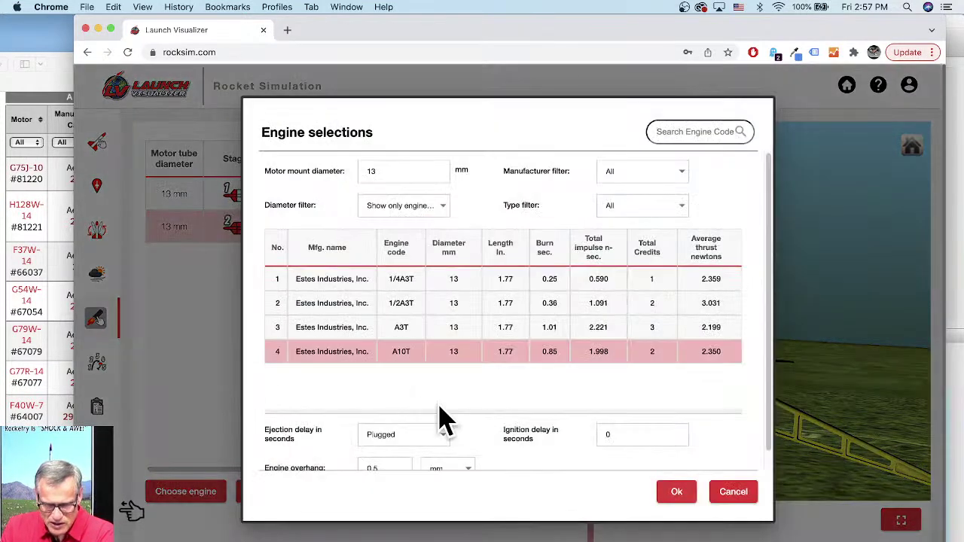
left_click(443, 440)
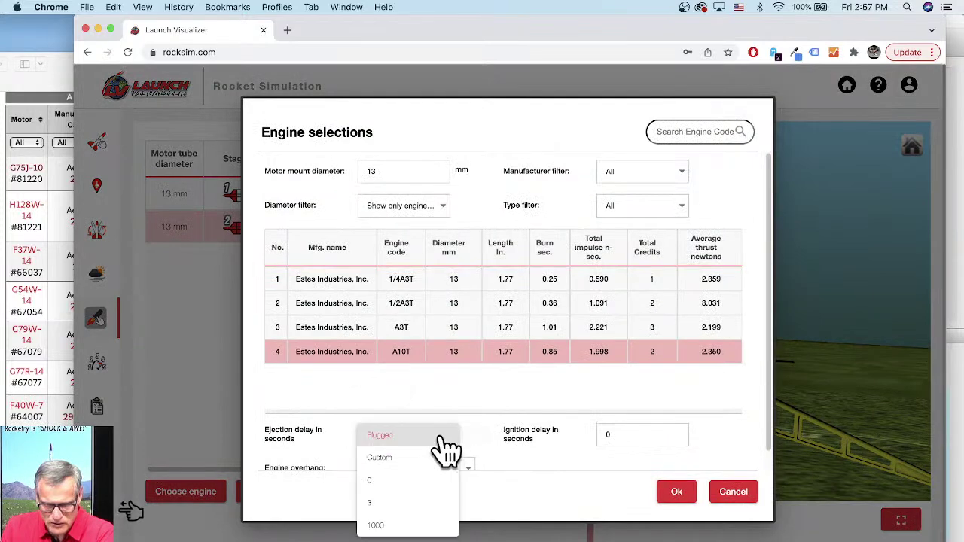
left_click(396, 458)
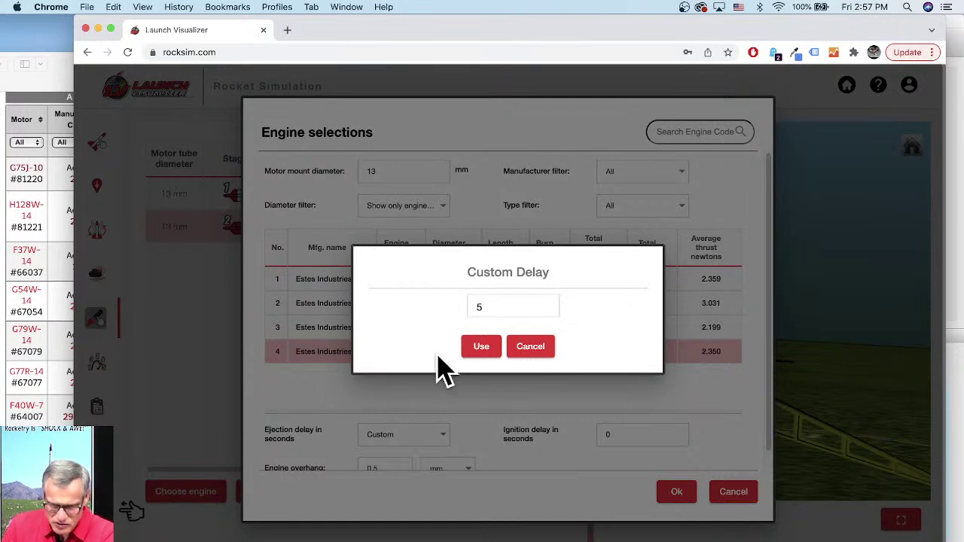
left_click(486, 349)
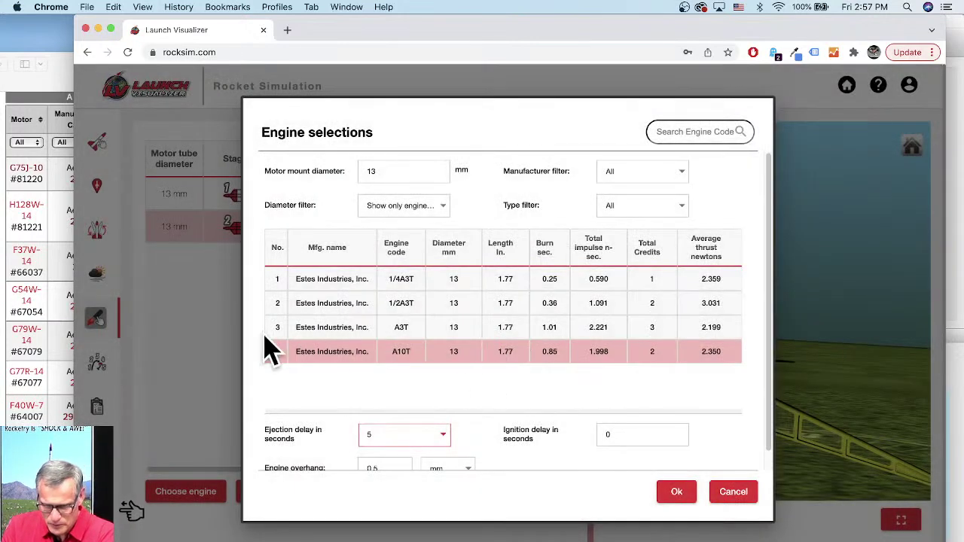
left_click(679, 494)
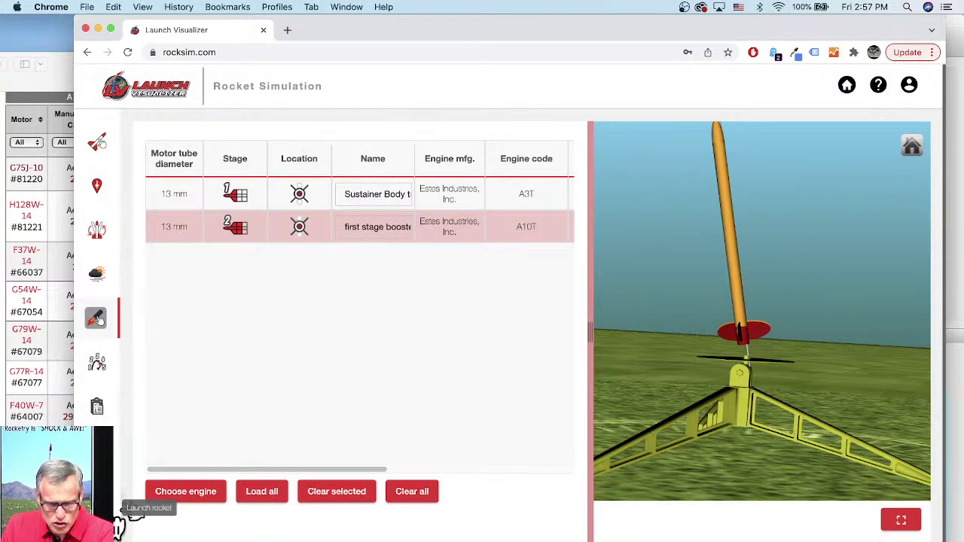
Step: Launch the rocket and run the flight simulation without adding comments
left_click(118, 527)
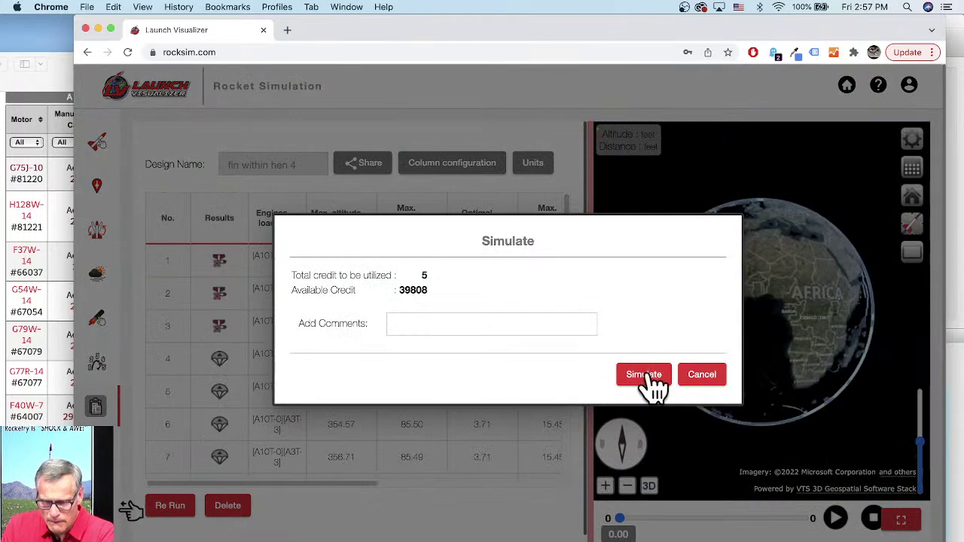
left_click(645, 375)
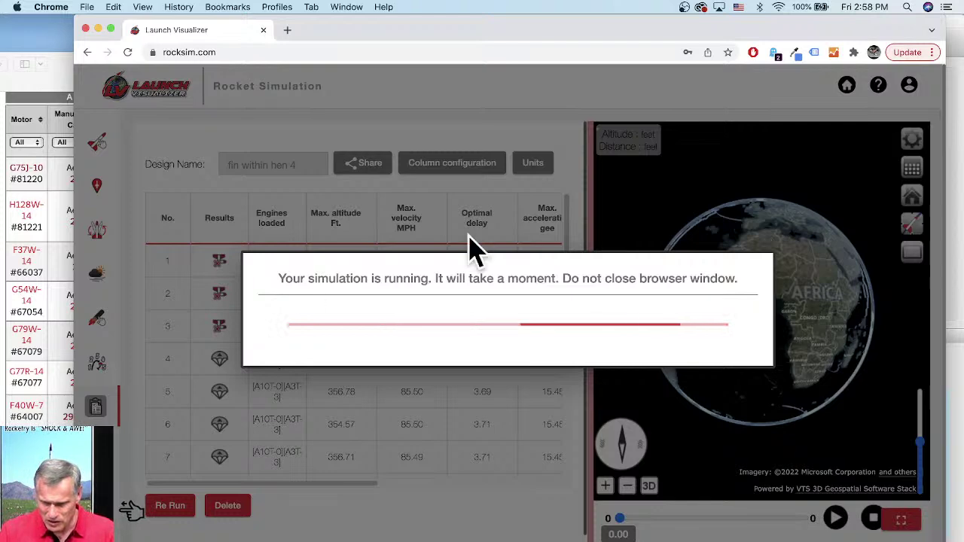
Step: Switch to RockSim and open the inside tube parts database for the front body tube of the Lance Delta design
key("super+Tab")
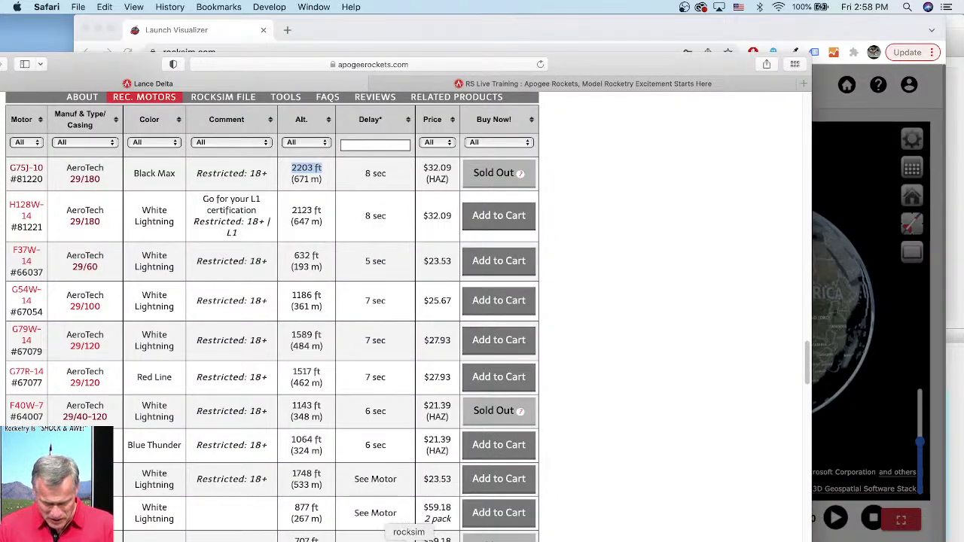
left_click(406, 540)
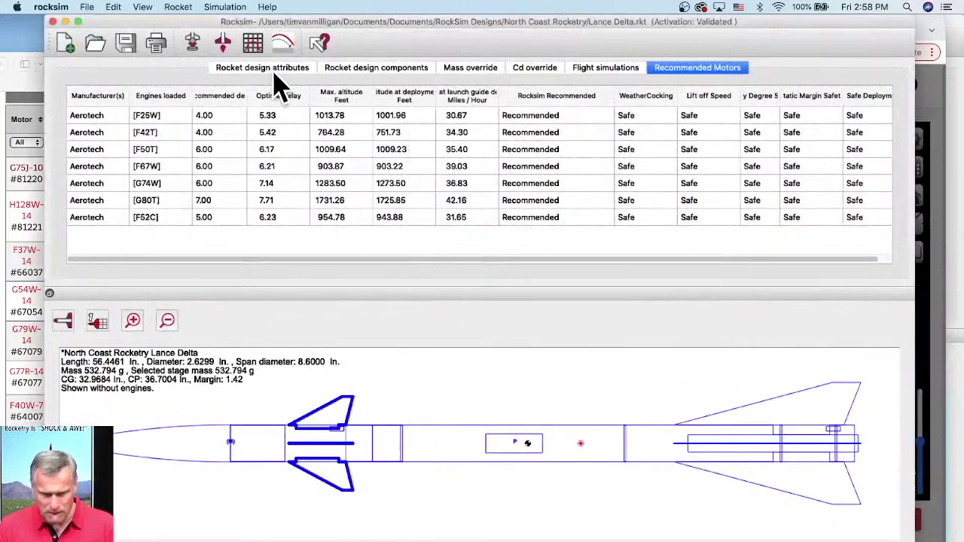
left_click(363, 69)
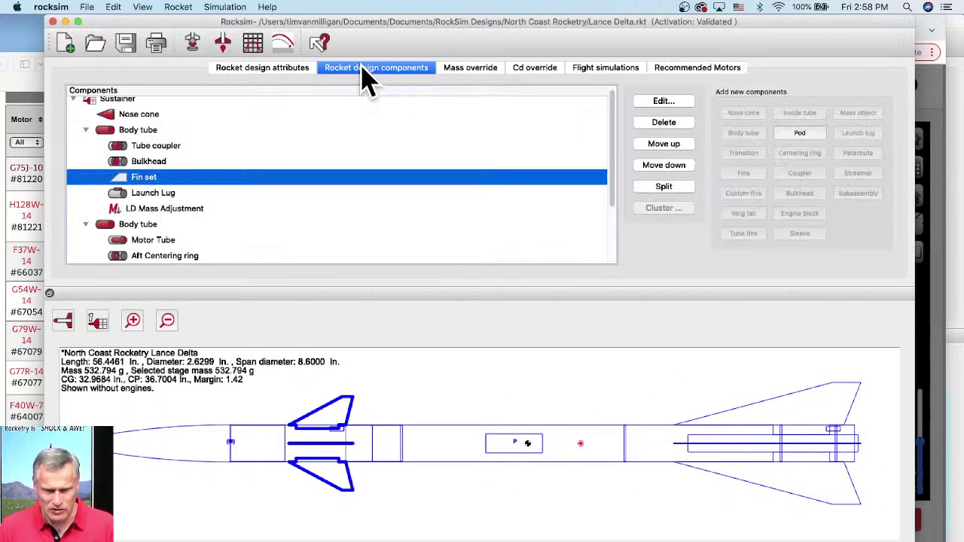
left_click(121, 131)
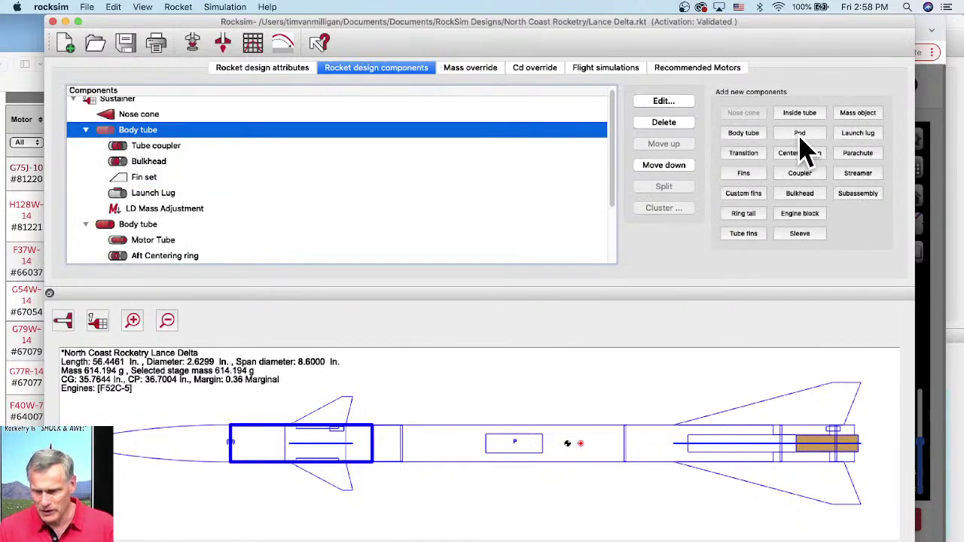
left_click(811, 117)
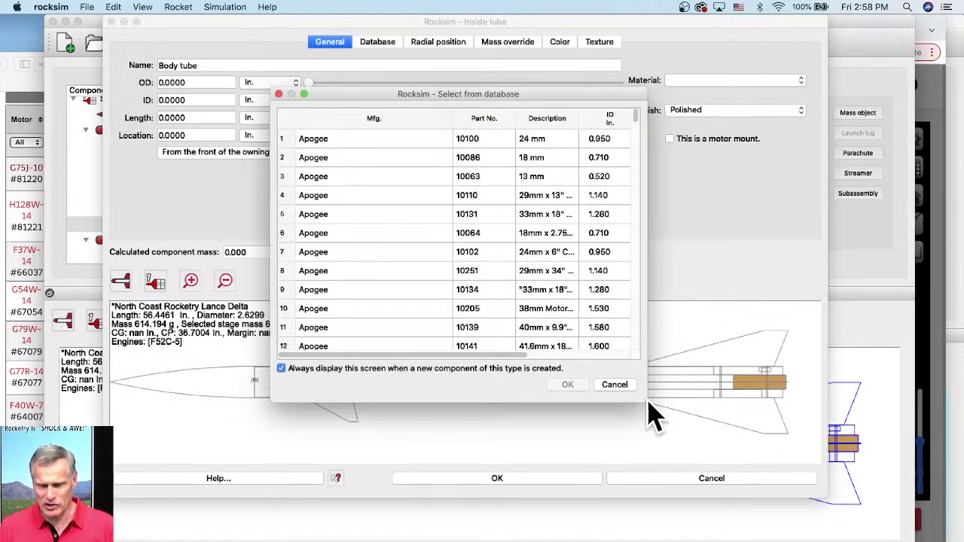
Step: Enlarge the parts database and its Description column to read the tube entries, and close the component editor without adding a tube
left_click_drag(649, 404, 889, 470)
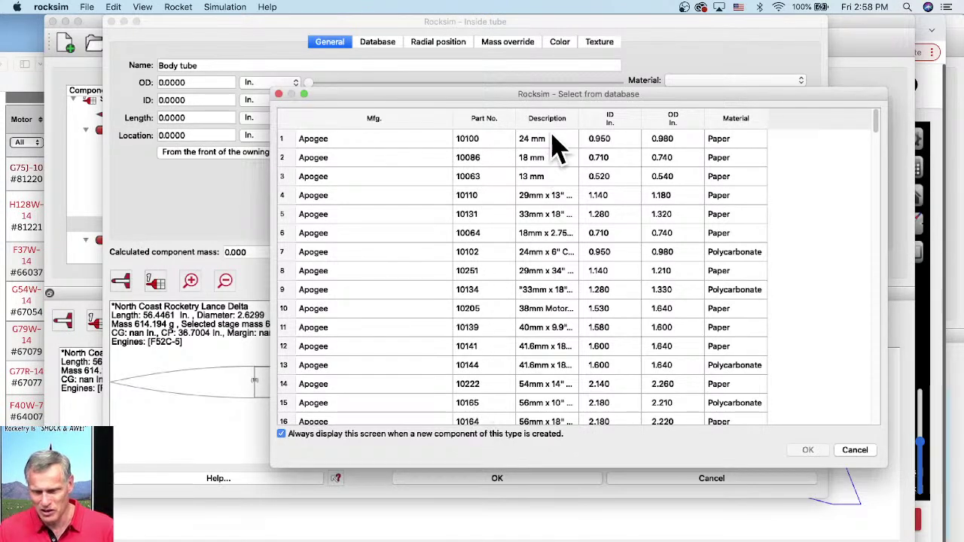
left_click_drag(580, 118, 645, 117)
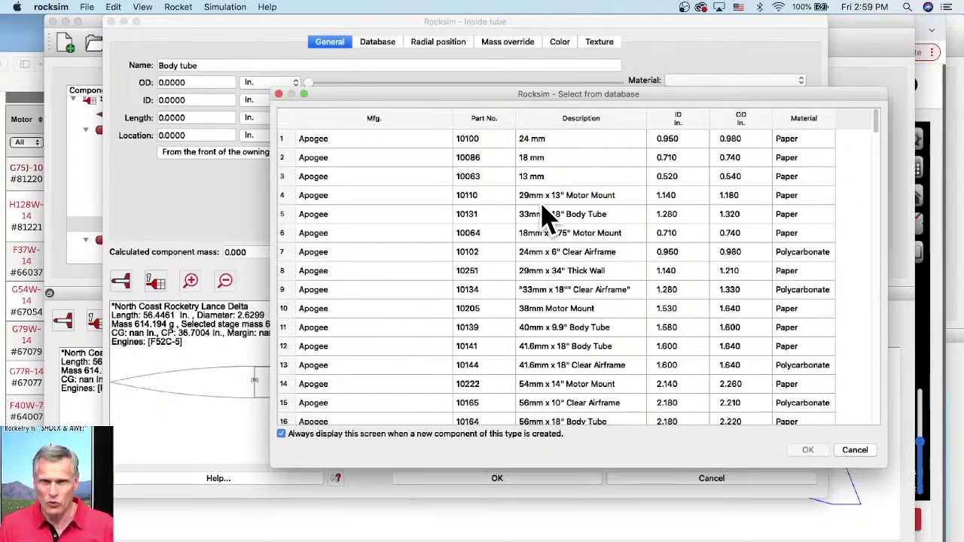
left_click(857, 450)
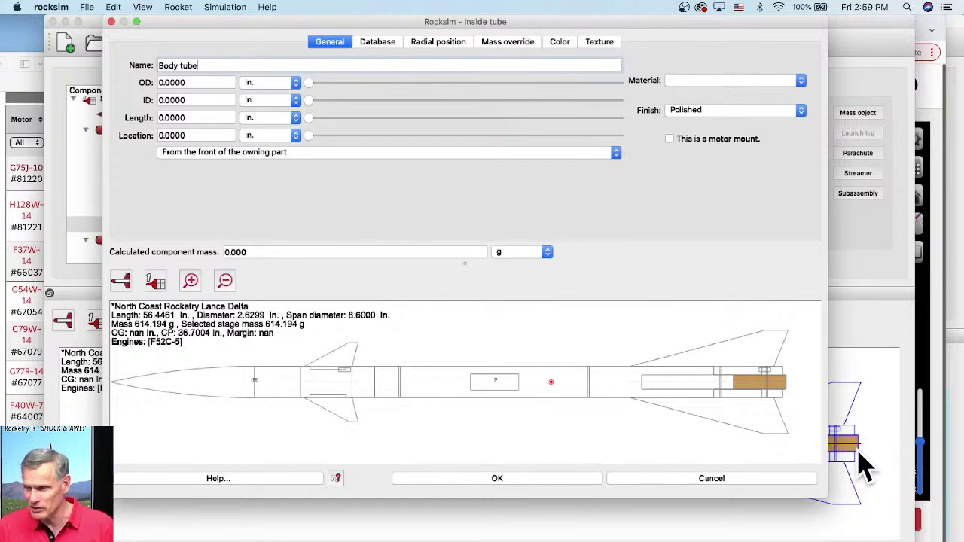
left_click(111, 21)
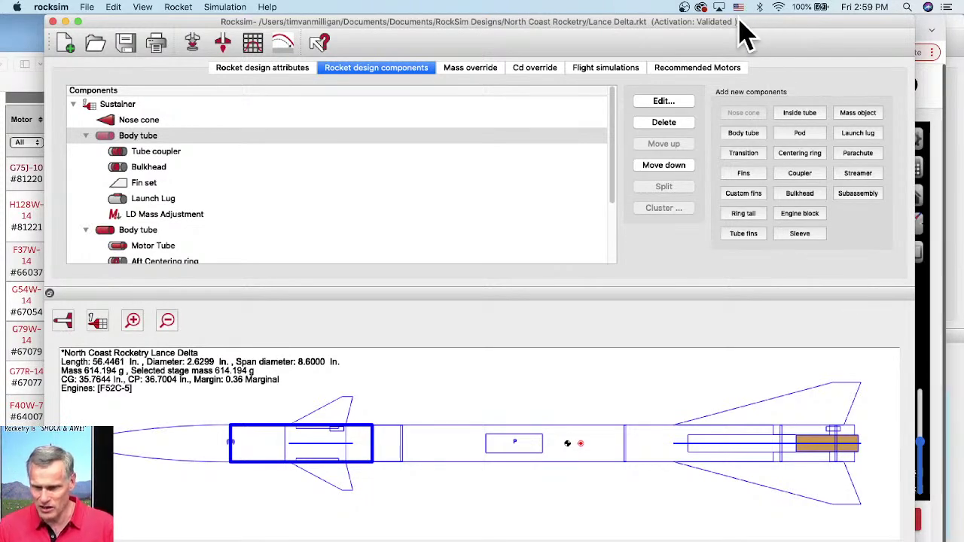
Step: Move the Lance Delta window aside, switch back to Chrome, and expand the Launch Visualizer flight view to fullscreen mode
left_click_drag(739, 23, 696, 30)
left_click(902, 26)
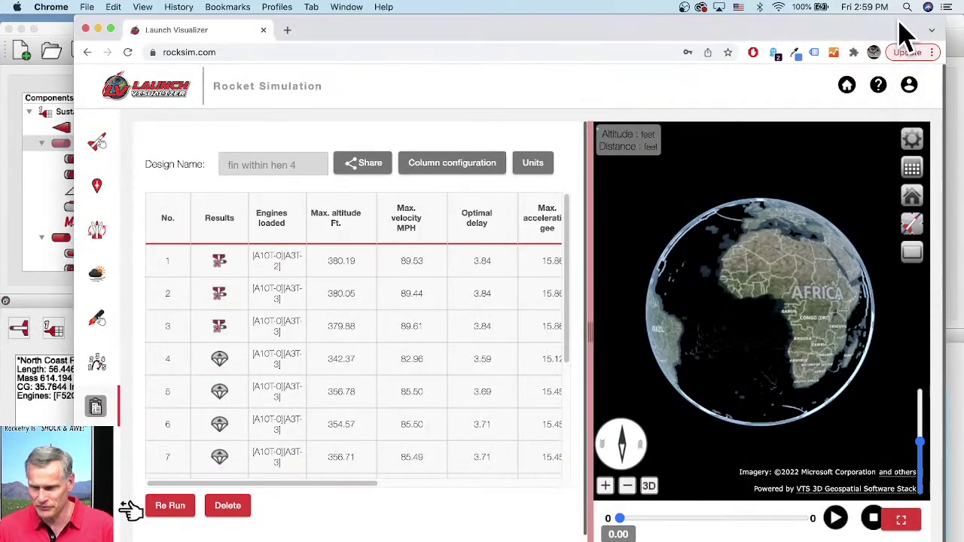
left_click(904, 522)
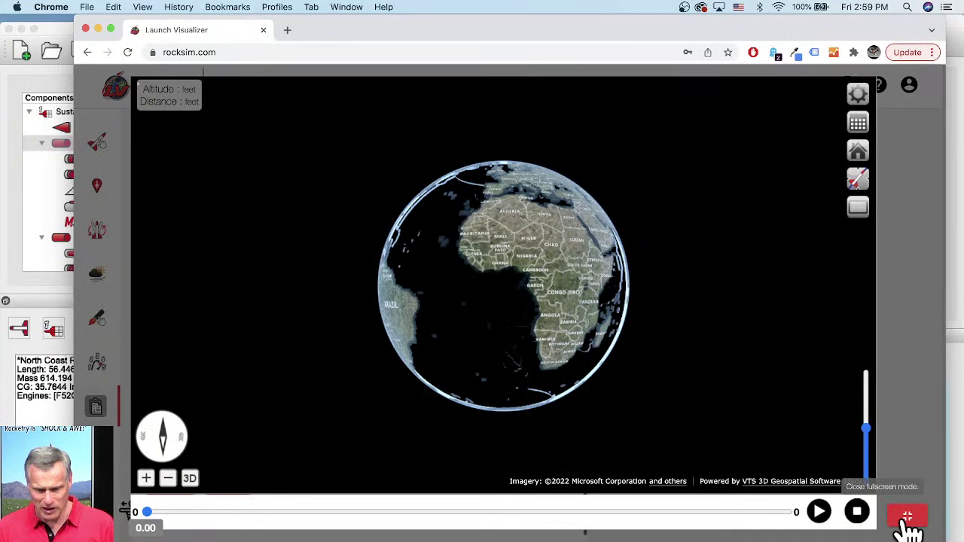
Step: Close the Launch Visualizer browser window and reposition the Lance Delta design window
left_click(86, 29)
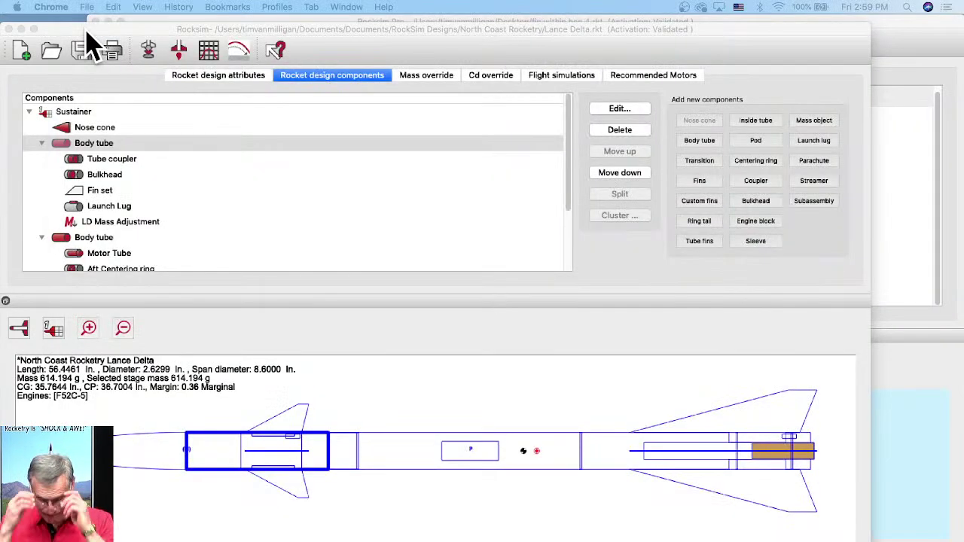
left_click_drag(113, 29, 210, 11)
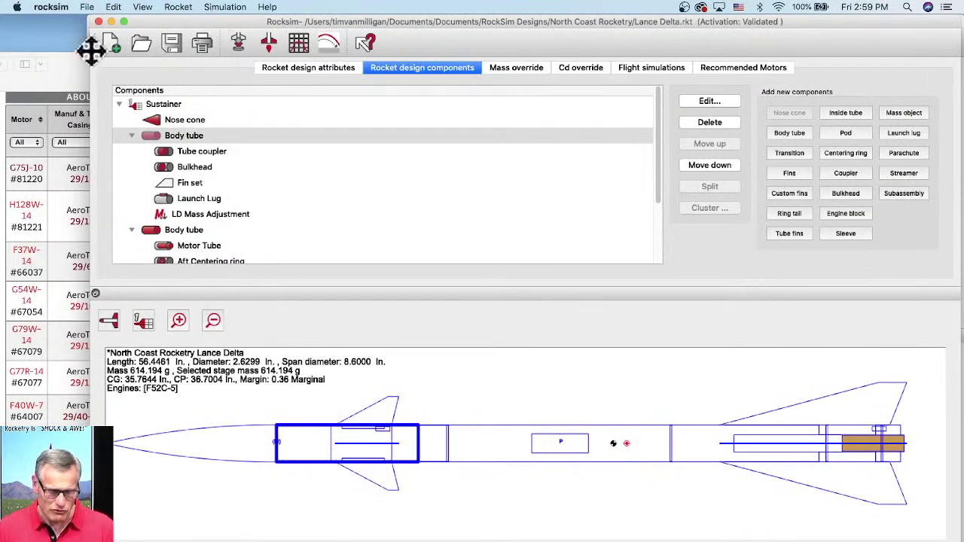
left_click(82, 74)
left_click(913, 400)
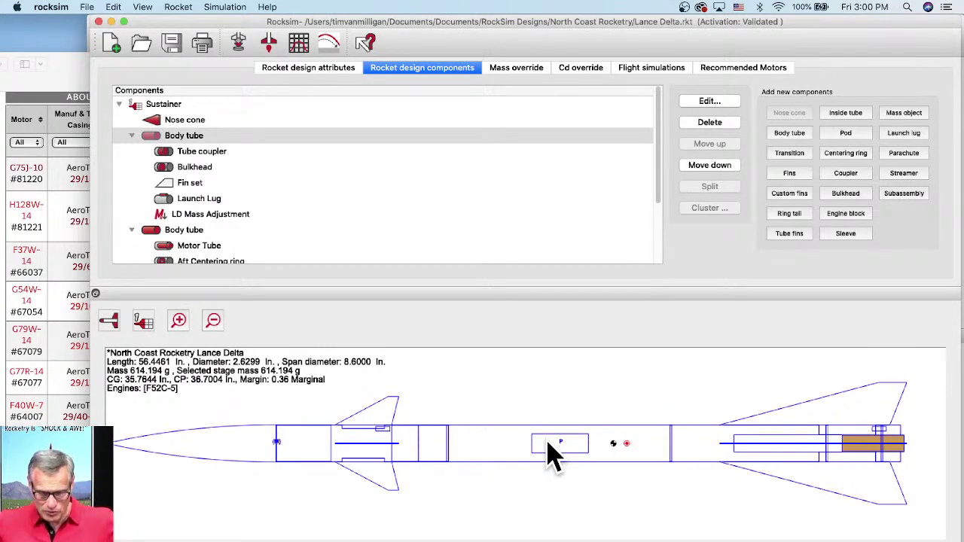
Step: Switch to Safari and search the Apogee Components site for "mean mach"
key("super+Tab")
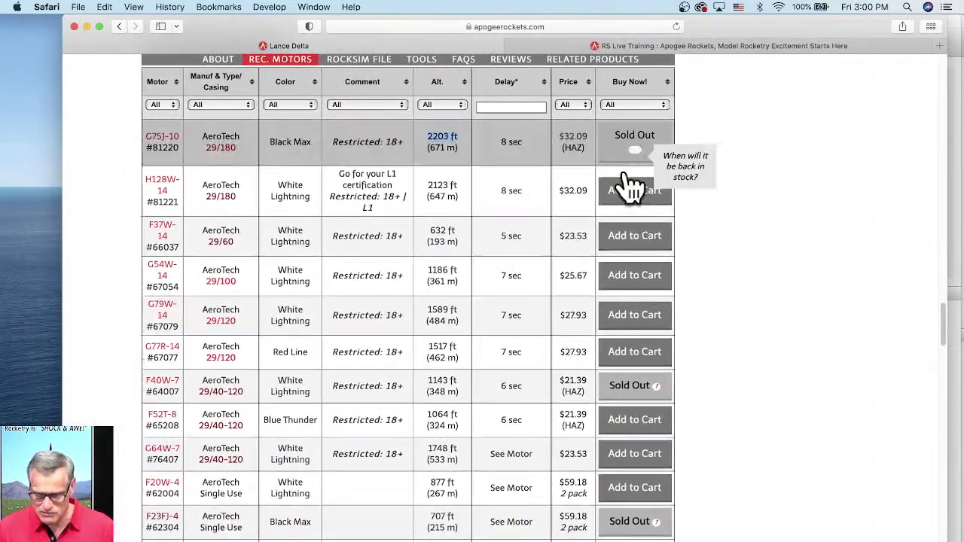
scroll(570, 211, "up", 20)
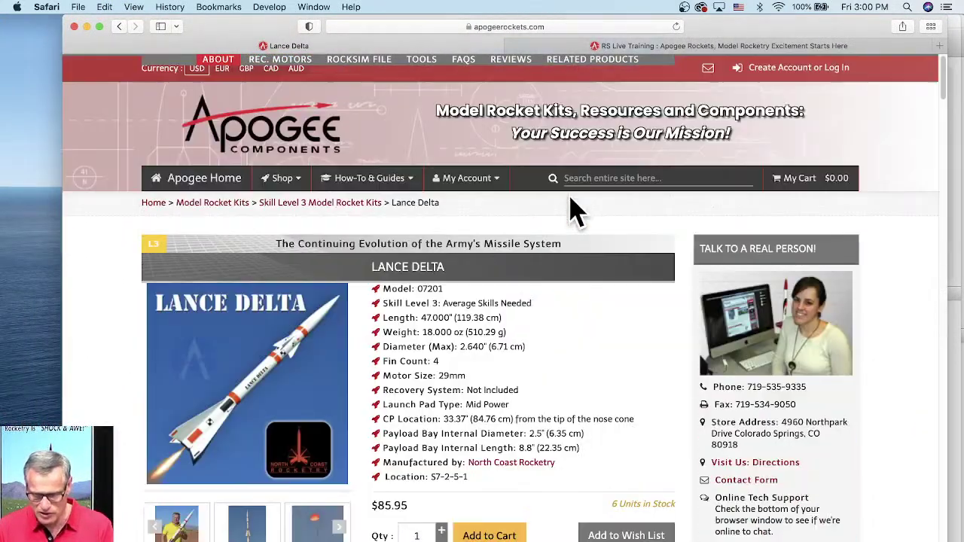
left_click(589, 179)
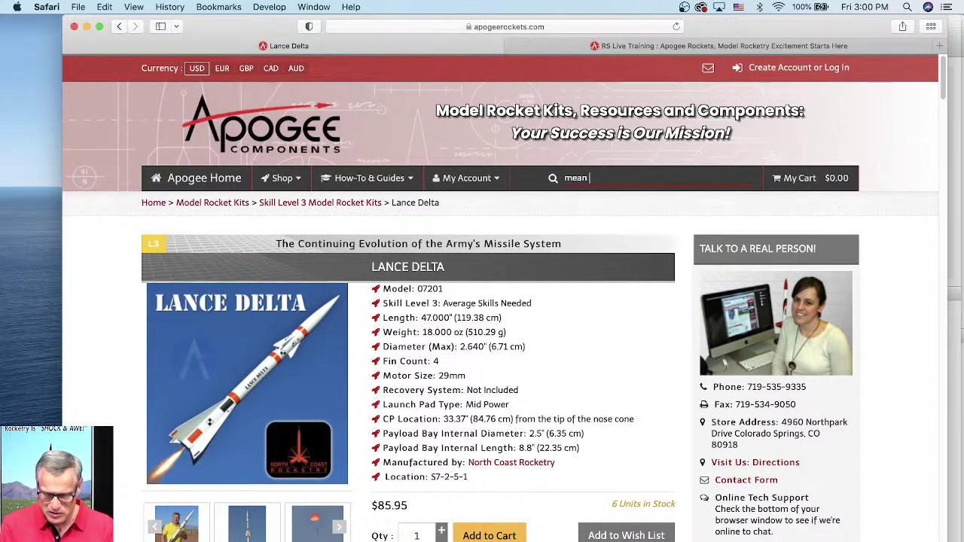
type("mean mach")
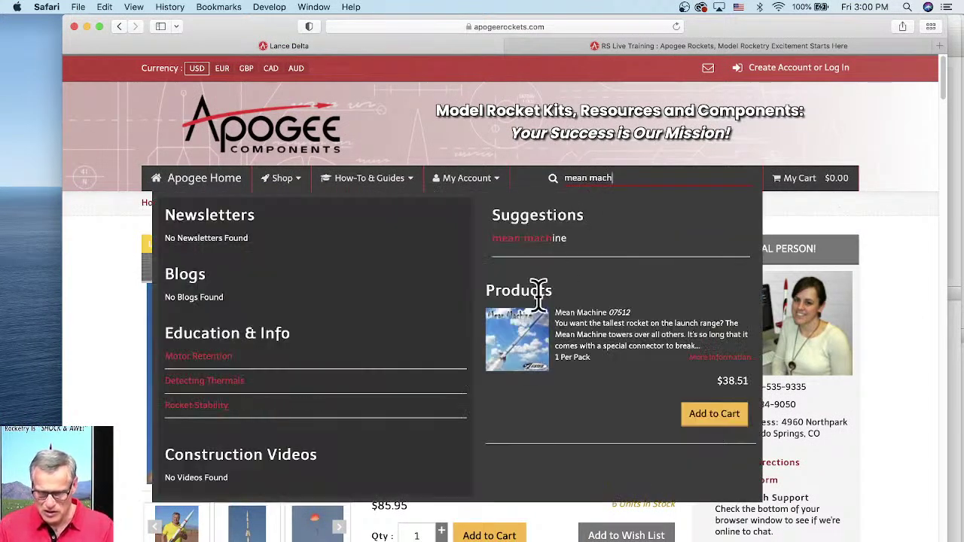
Step: Open the Mean Machine product page and enlarge the first gallery photo, showing a man holding the rocket
left_click(525, 372)
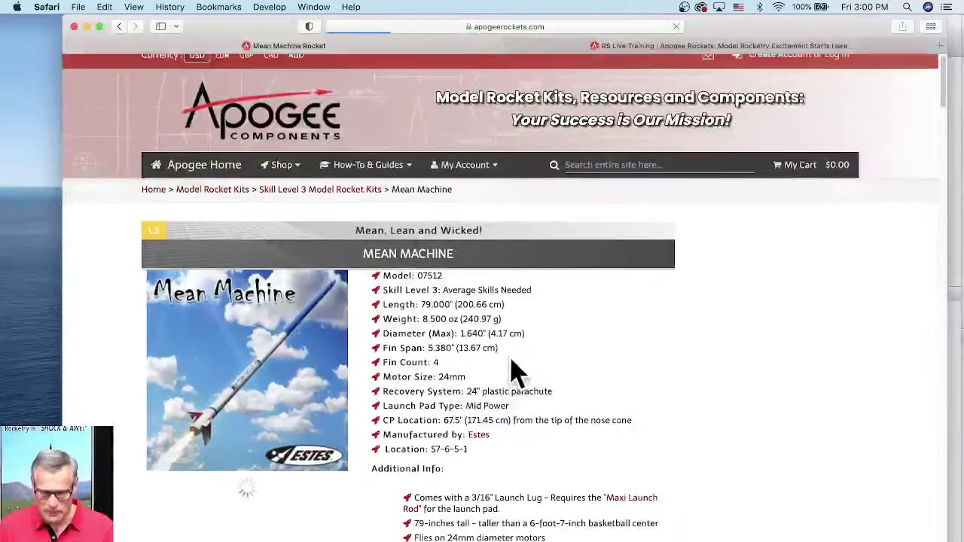
scroll(391, 346, "down", 2)
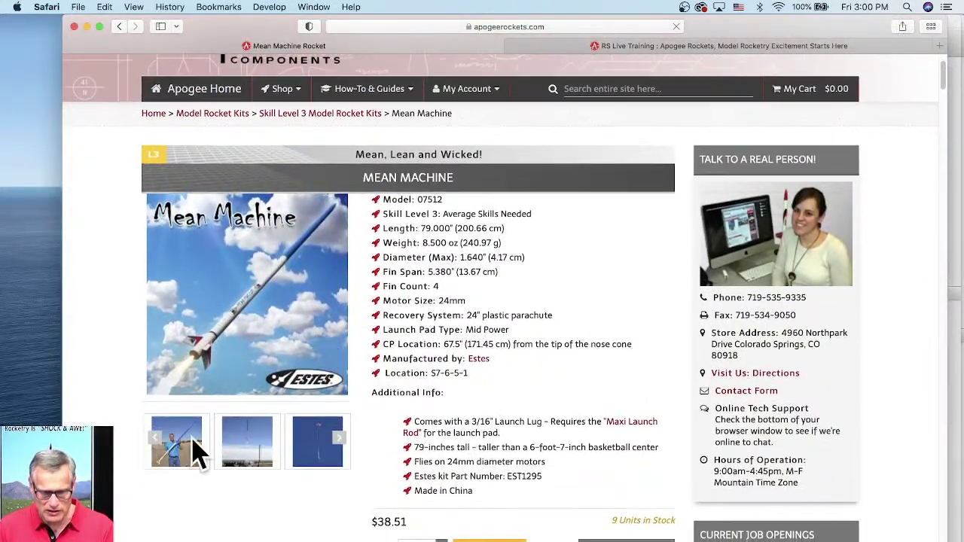
left_click(193, 452)
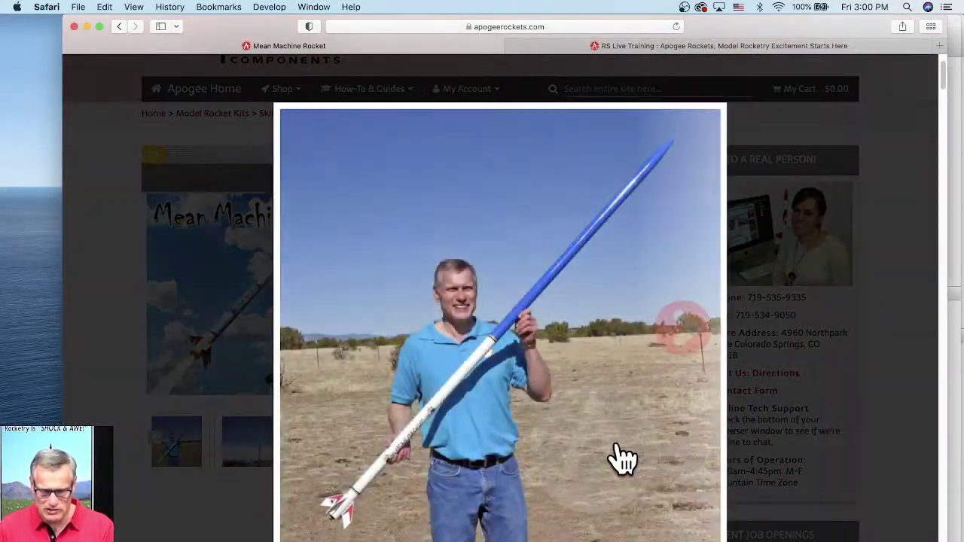